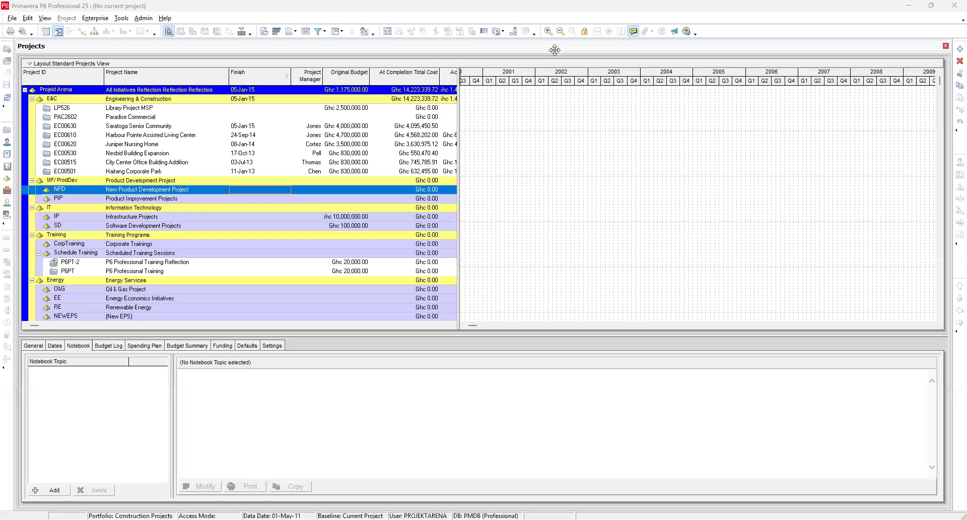
mouse_move(341, 391)
left_mouse_down()
mouse_move(351, 410)
mouse_move(384, 398)
mouse_move(413, 404)
mouse_move(410, 413)
mouse_move(389, 409)
left_mouse_up()
mouse_move(523, 156)
left_mouse_down()
mouse_move(517, 180)
mouse_move(518, 167)
mouse_move(527, 176)
mouse_move(535, 163)
mouse_move(546, 180)
left_mouse_up()
mouse_move(563, 166)
left_mouse_down()
mouse_move(558, 174)
mouse_move(571, 171)
left_mouse_up()
mouse_move(571, 171)
left_mouse_down()
mouse_move(568, 188)
mouse_move(602, 173)
mouse_move(616, 182)
mouse_move(623, 166)
left_mouse_up()
left_click_drag(471, 205, 621, 205)
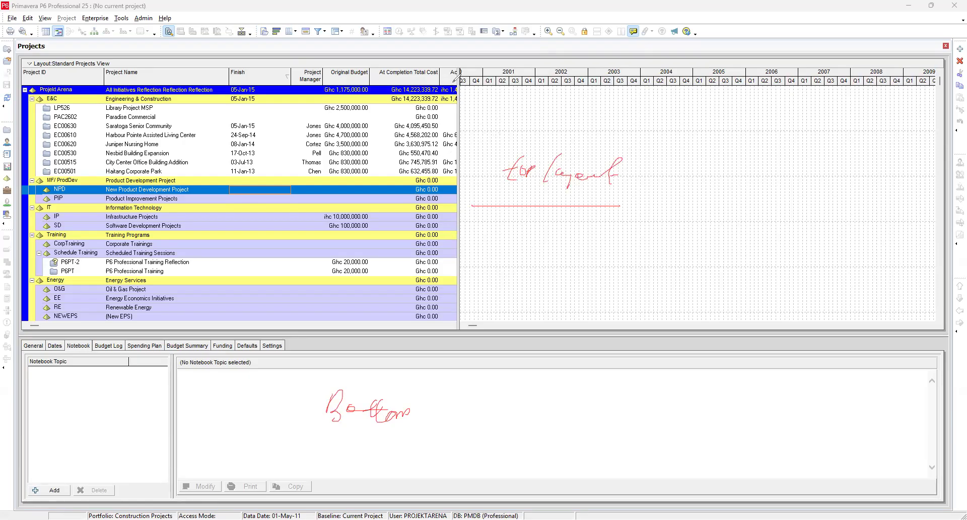
left_click_drag(460, 72, 475, 319)
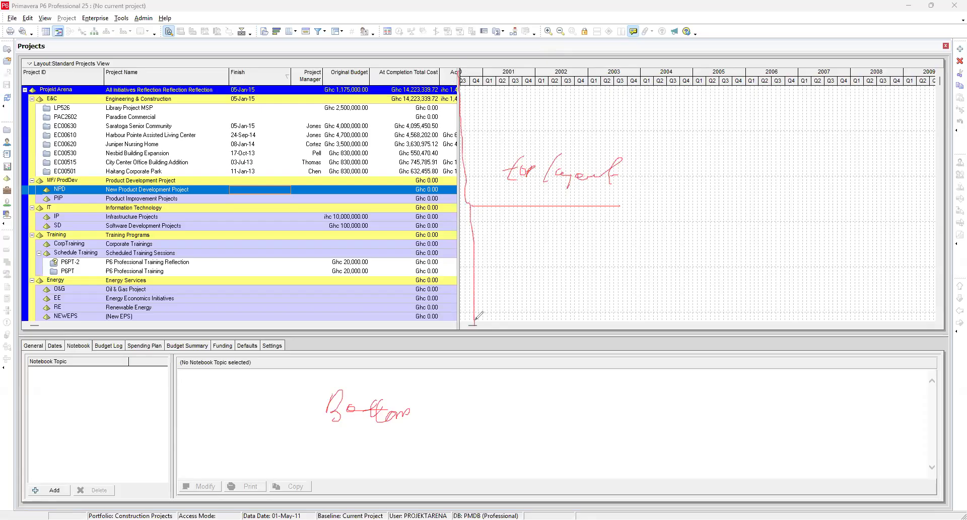
mouse_move(250, 230)
left_mouse_down()
mouse_move(239, 256)
mouse_move(259, 256)
left_mouse_up()
mouse_move(534, 234)
left_mouse_down()
mouse_move(535, 257)
mouse_move(278, 4)
left_mouse_up()
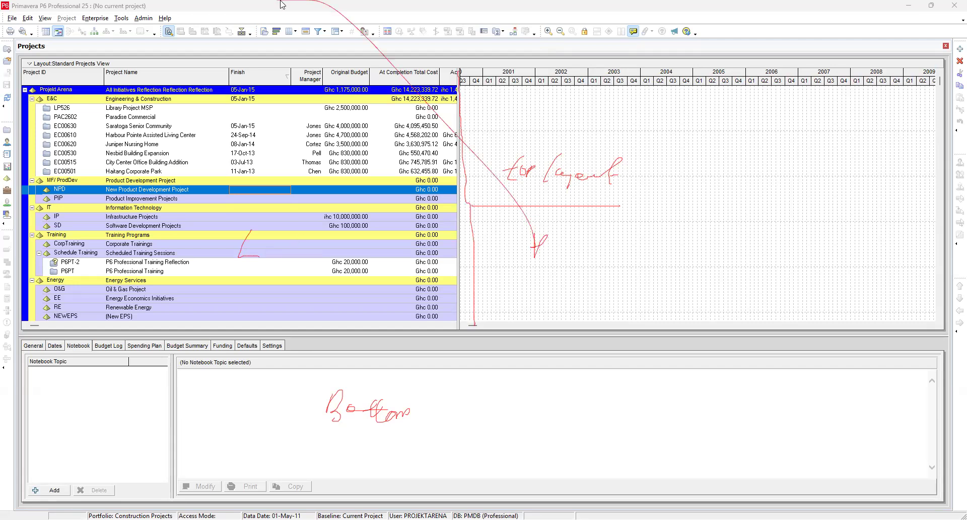
left_click_drag(577, 232, 607, 256)
mouse_move(221, 156)
left_mouse_down()
mouse_move(222, 176)
mouse_move(245, 166)
mouse_move(241, 185)
mouse_move(223, 143)
mouse_move(184, 159)
mouse_move(185, 186)
left_mouse_up()
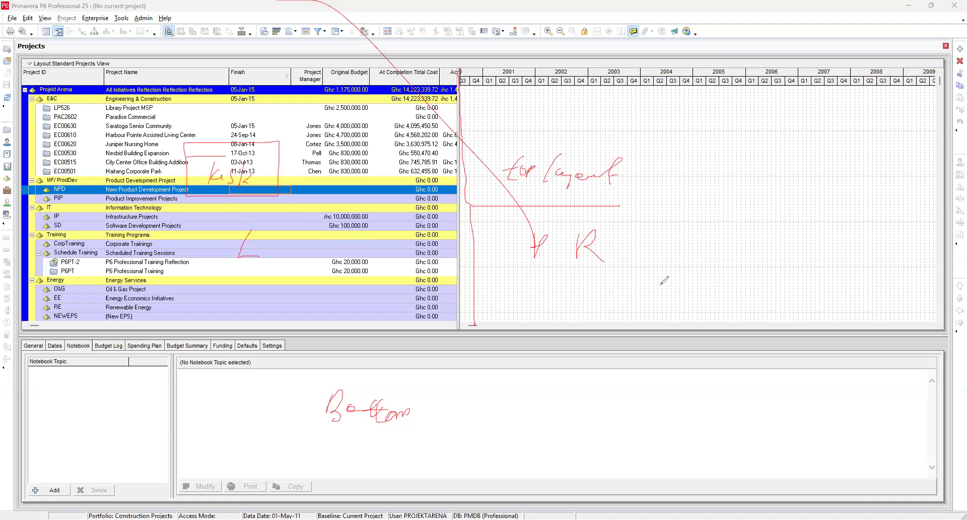
left_click_drag(558, 264, 603, 264)
mouse_move(671, 229)
left_mouse_down()
mouse_move(697, 241)
mouse_move(724, 237)
mouse_move(740, 250)
left_mouse_up()
mouse_move(689, 268)
left_mouse_down()
mouse_move(719, 275)
mouse_move(730, 264)
left_mouse_up()
left_click_drag(664, 291, 750, 291)
mouse_move(471, 87)
left_mouse_down()
mouse_move(884, 93)
mouse_move(930, 78)
mouse_move(722, 65)
mouse_move(457, 71)
left_mouse_up()
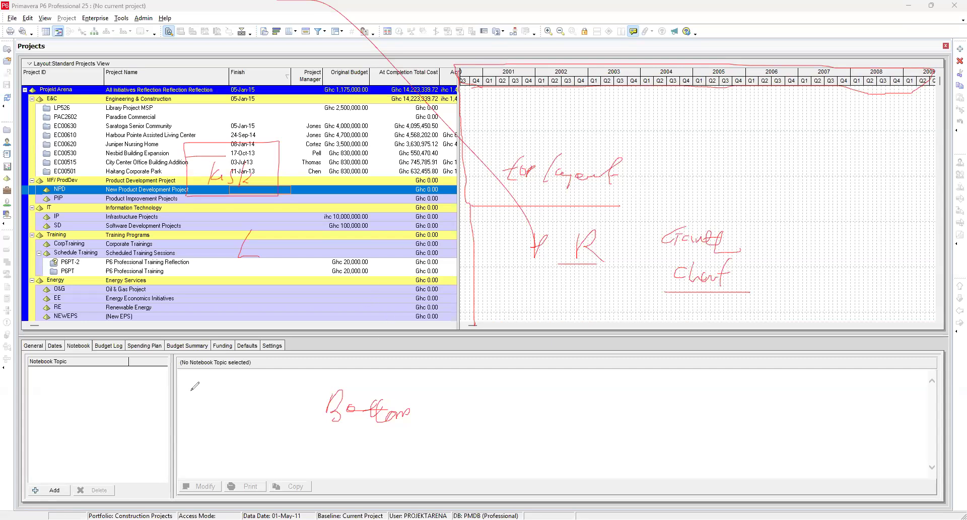
mouse_move(302, 336)
left_mouse_down()
mouse_move(70, 333)
mouse_move(22, 343)
mouse_move(181, 361)
mouse_move(271, 358)
mouse_move(280, 335)
mouse_move(255, 371)
left_mouse_up()
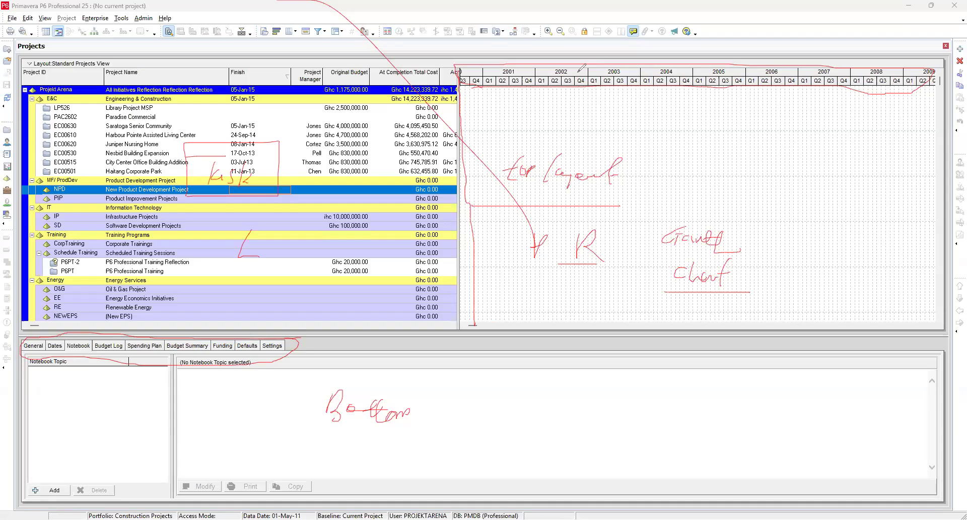
Step: Browse each project details tab in turn, from General through Settings, for the selected project
left_click(34, 346)
left_click(54, 347)
left_click(78, 346)
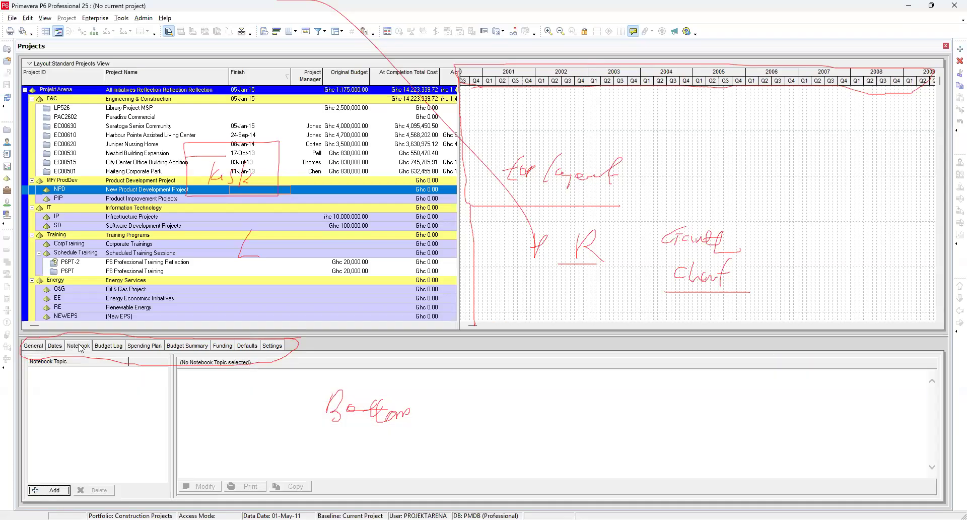
left_click(105, 347)
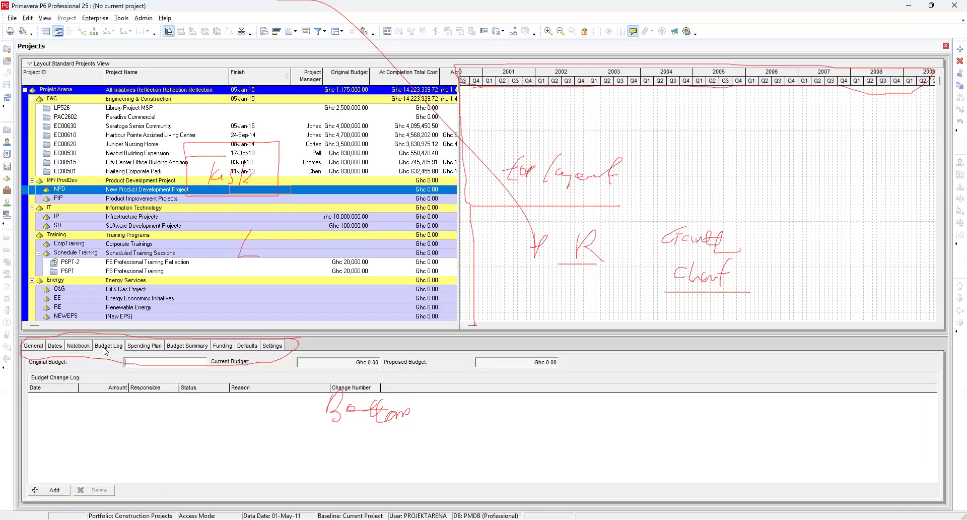
left_click(146, 346)
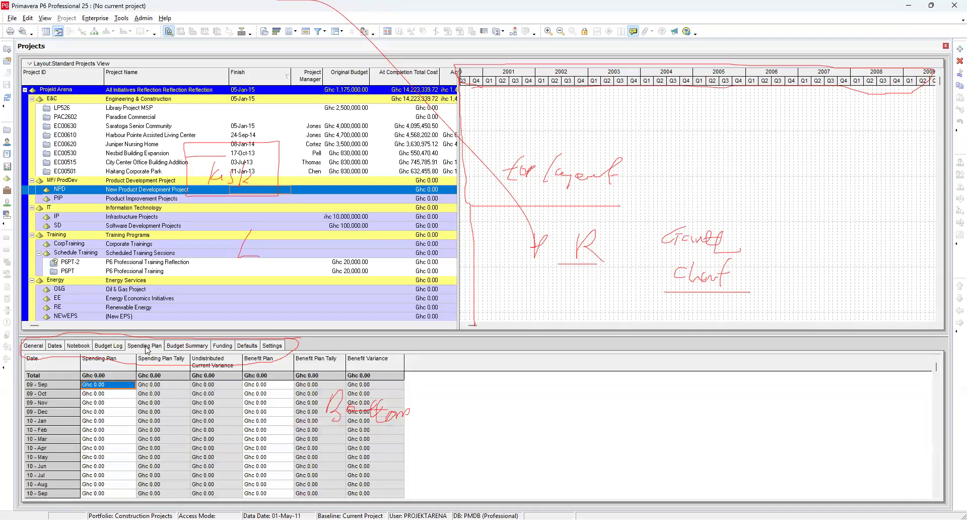
left_click(187, 346)
left_click(221, 346)
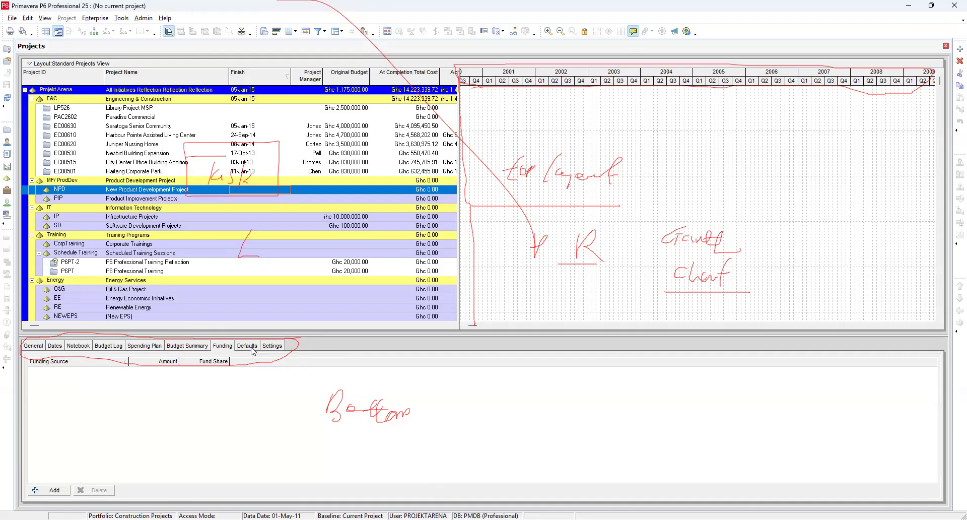
left_click(252, 348)
left_click(272, 347)
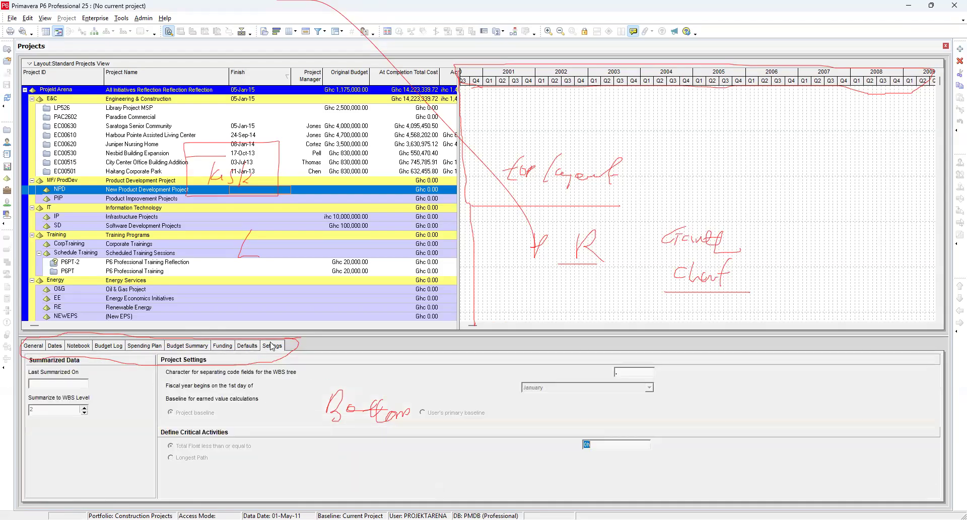
Step: Open the project details tab customization and add Calculations to the displayed tabs
right_click(308, 345)
left_click(363, 362)
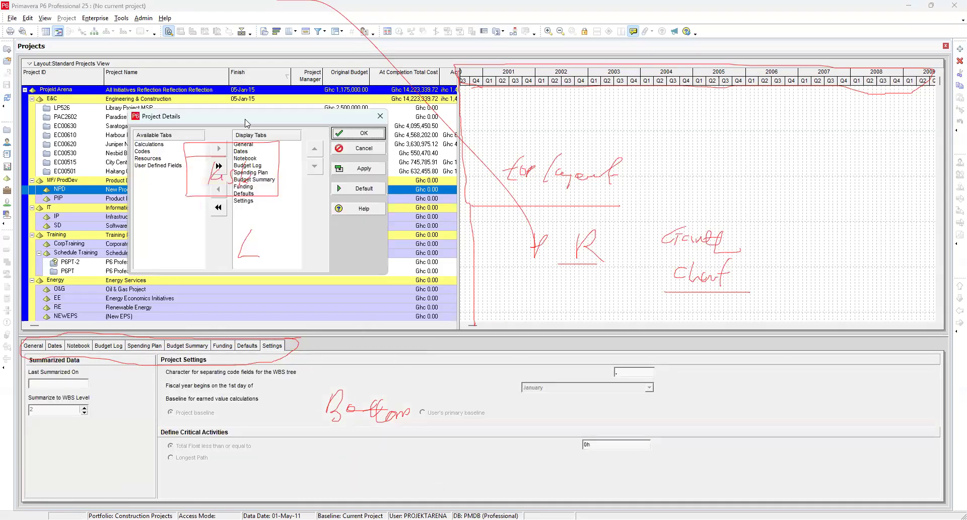
left_click_drag(249, 113, 504, 195)
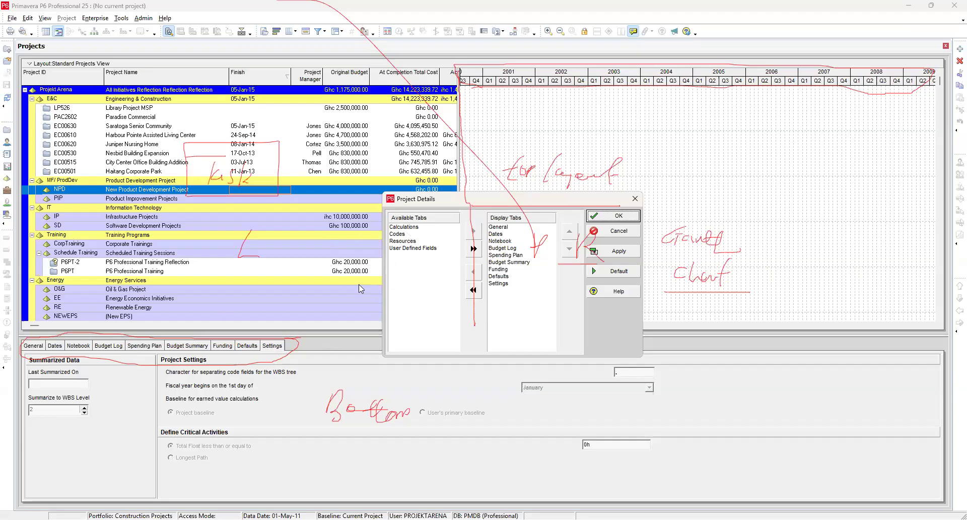
left_click(403, 227)
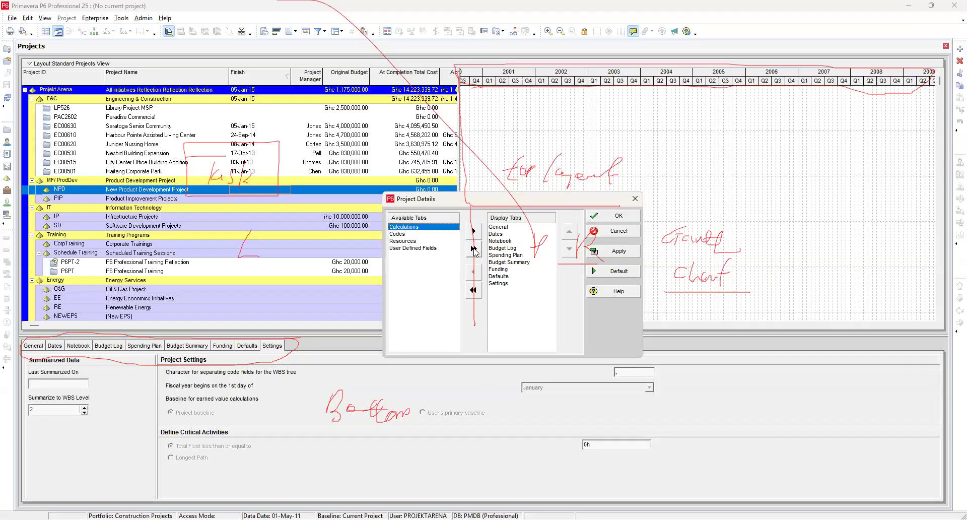
left_click(503, 228)
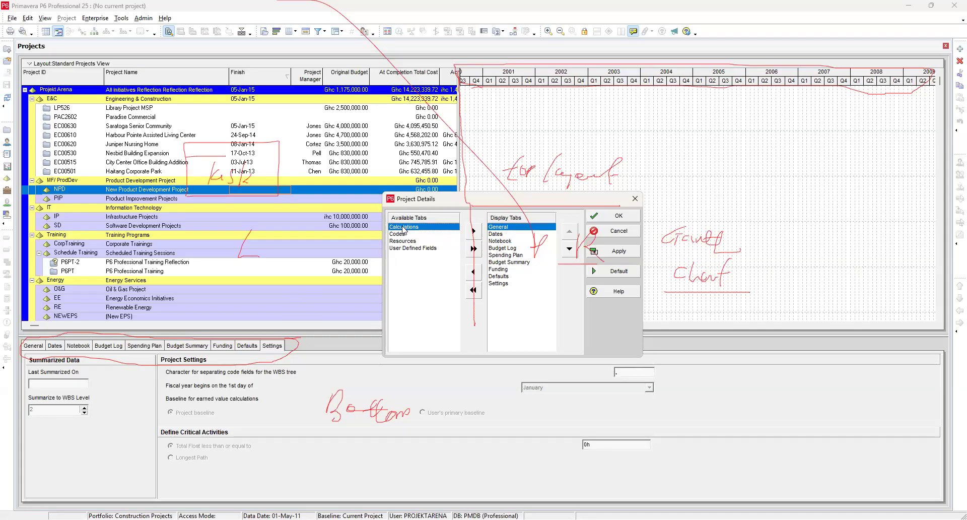
left_click(474, 231)
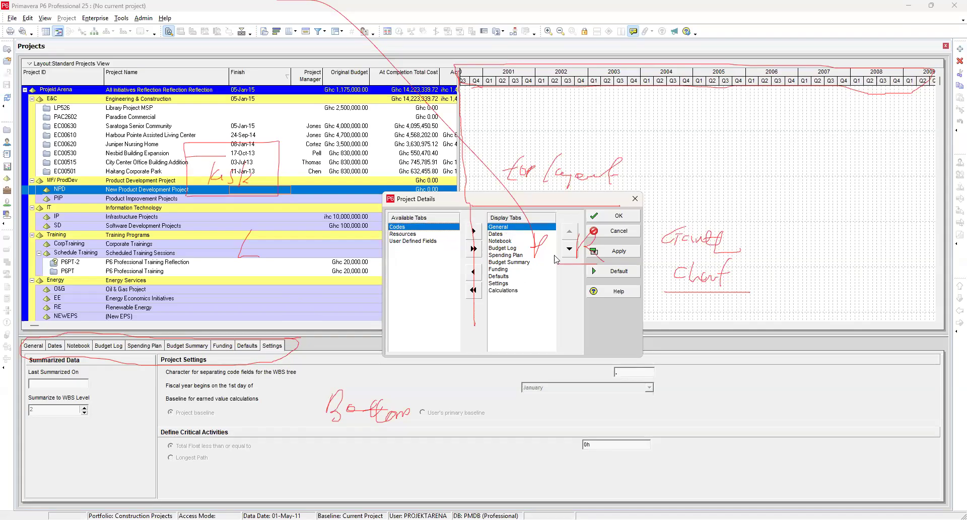
Step: Move Calculations up one position and back to the end of the displayed tabs, then confirm the tab layout
left_click(505, 290)
left_click(497, 283)
left_click(503, 290)
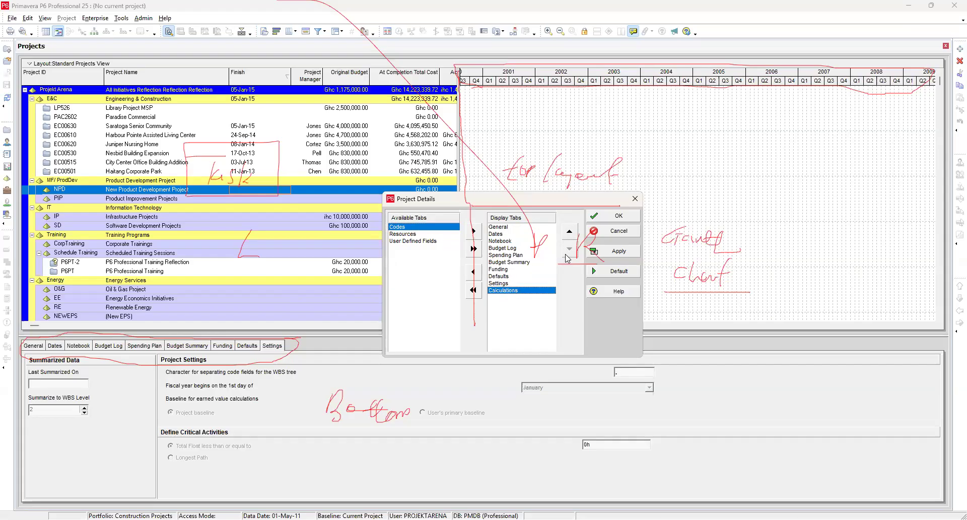
left_click(569, 231)
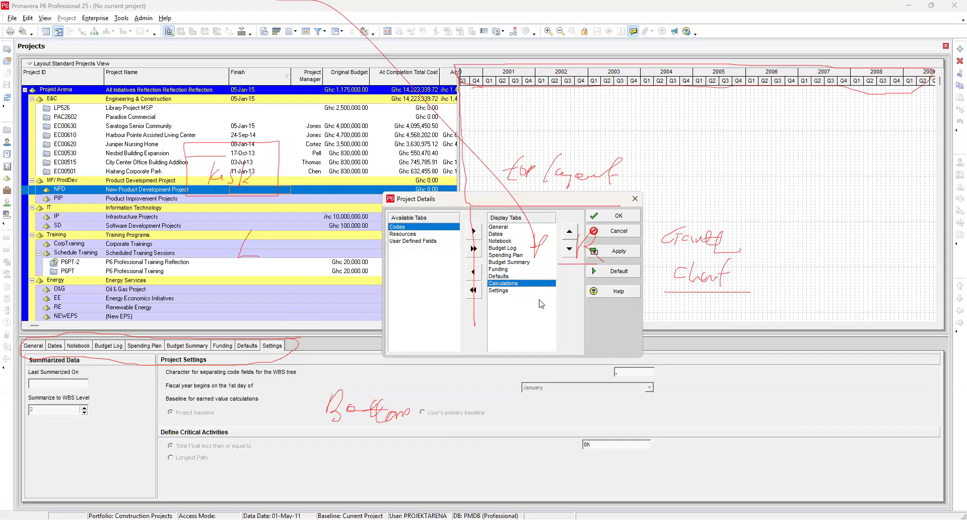
left_click(569, 249)
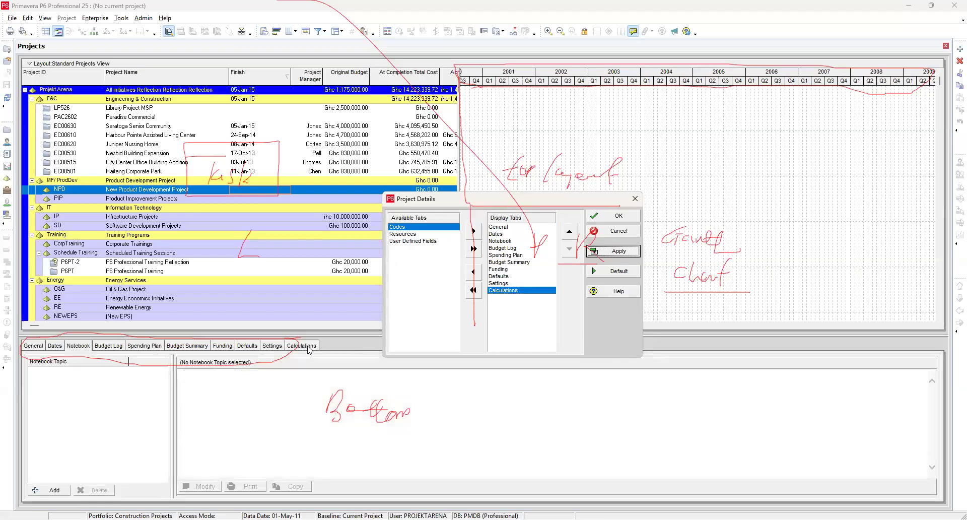
left_click(605, 219)
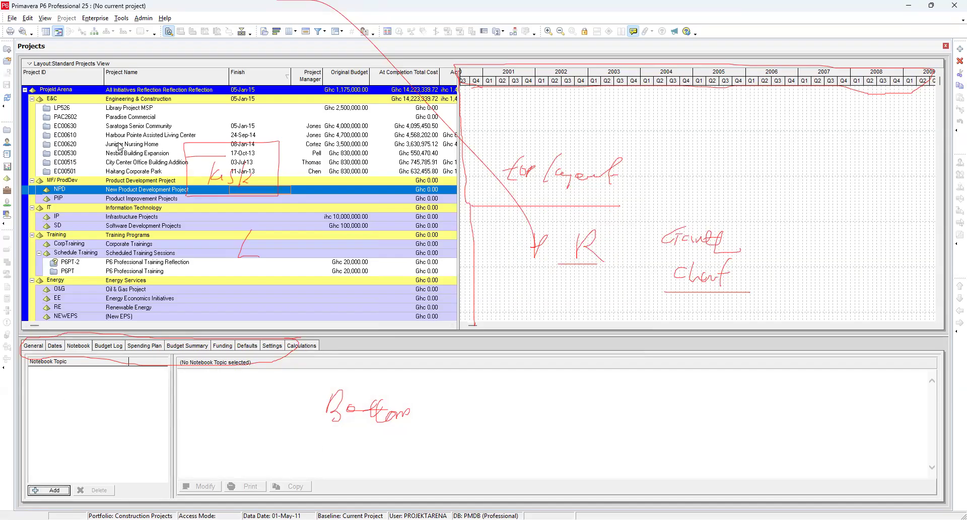
Step: Select several E&C projects in turn to view their notebook topics
left_click(147, 109)
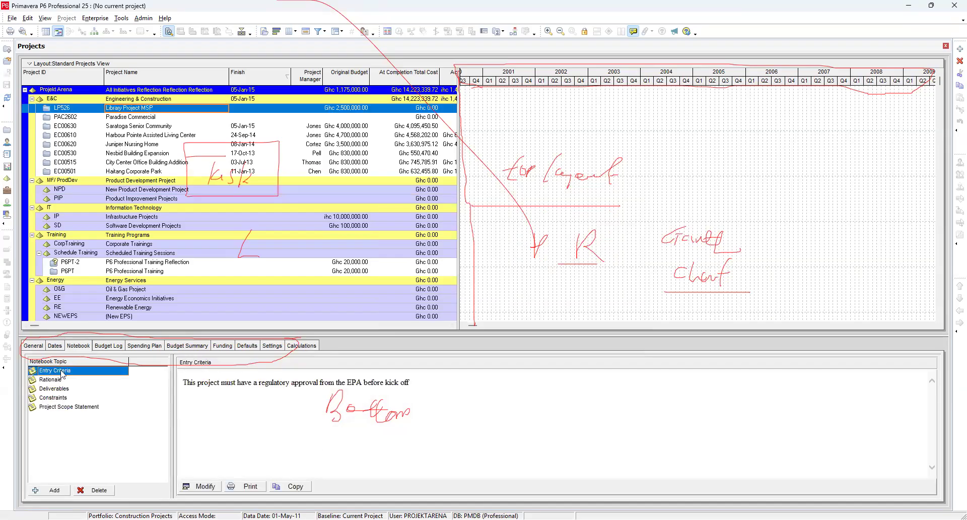
left_click(135, 117)
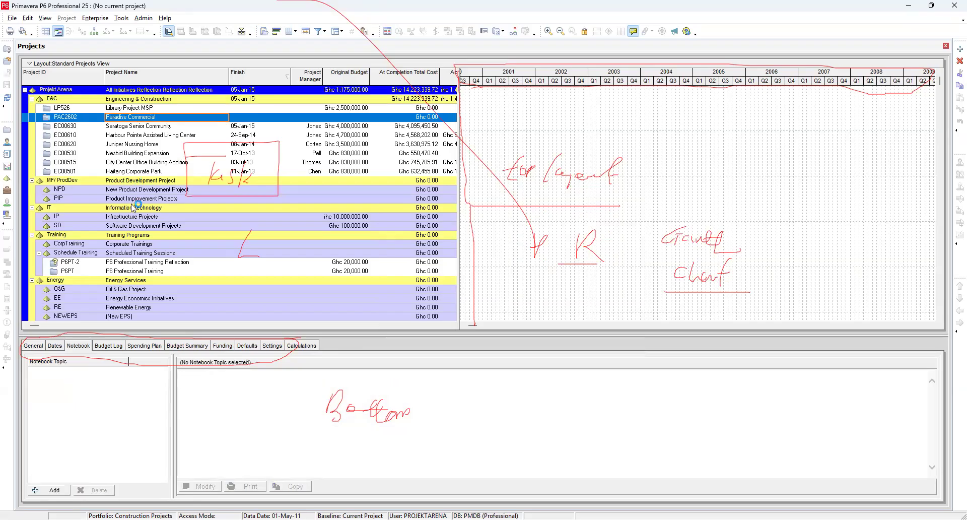
left_click(139, 126)
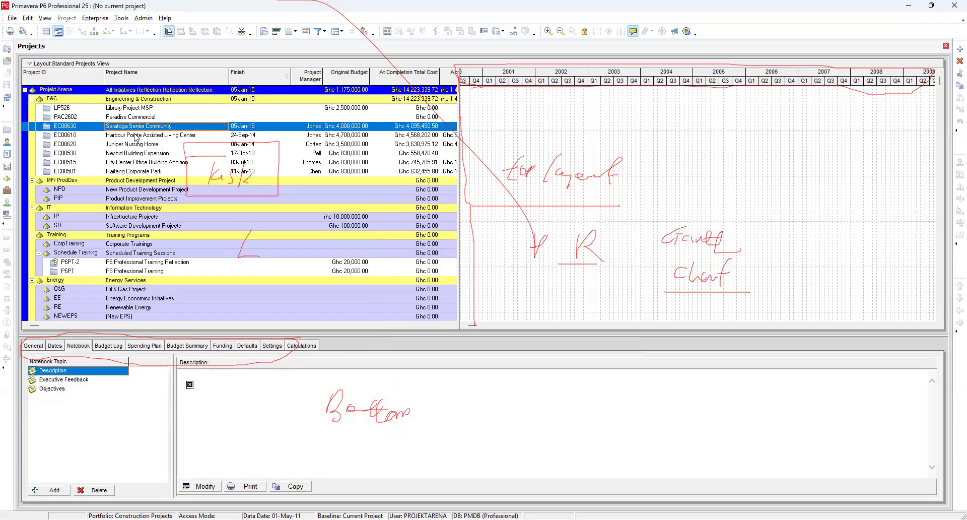
left_click(135, 136)
left_click(133, 145)
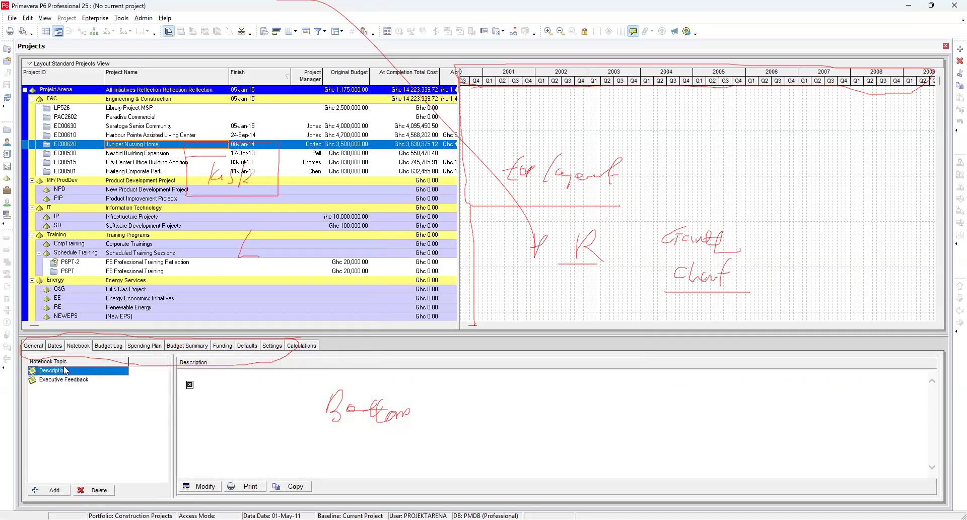
Step: Review every details tab, including the new Calculations tab, for the Juniper Nursing Home project
left_click(43, 347)
left_click(56, 348)
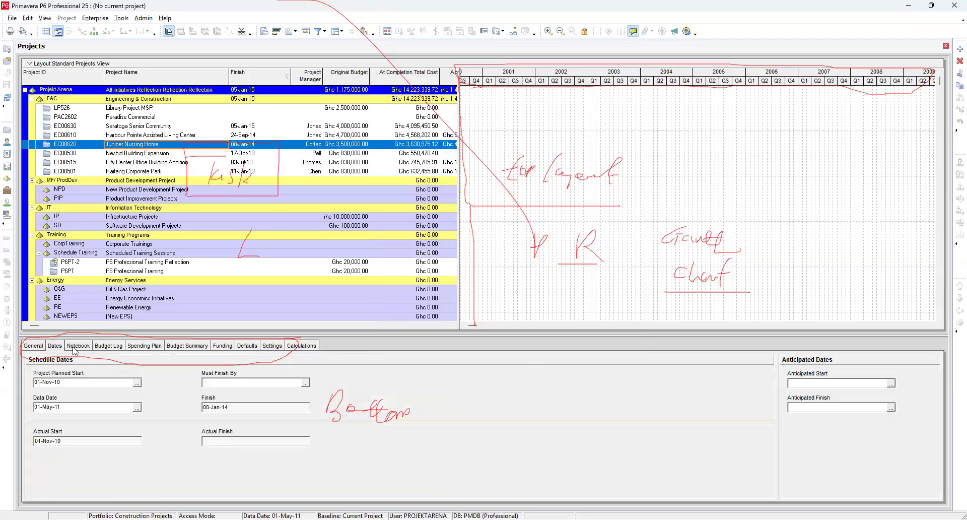
left_click(86, 348)
left_click(105, 349)
left_click(144, 346)
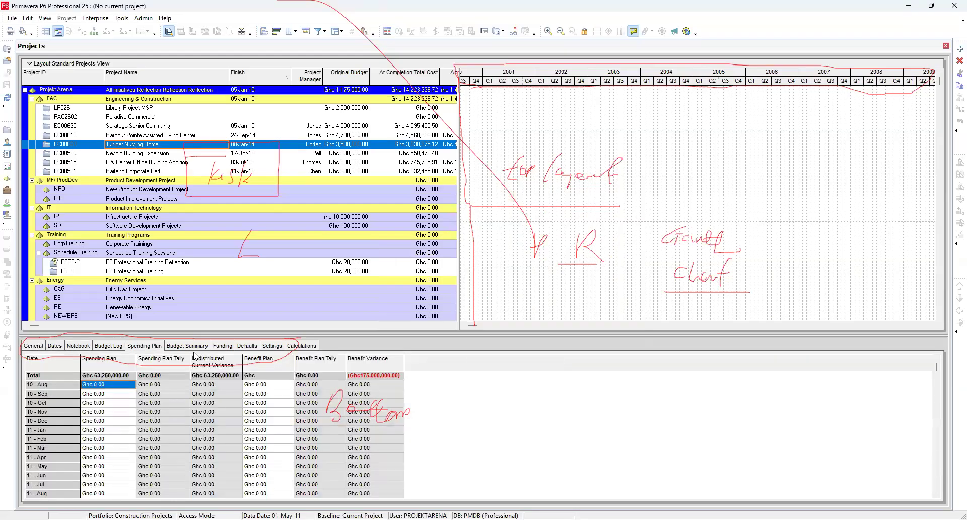
left_click(198, 346)
left_click(229, 347)
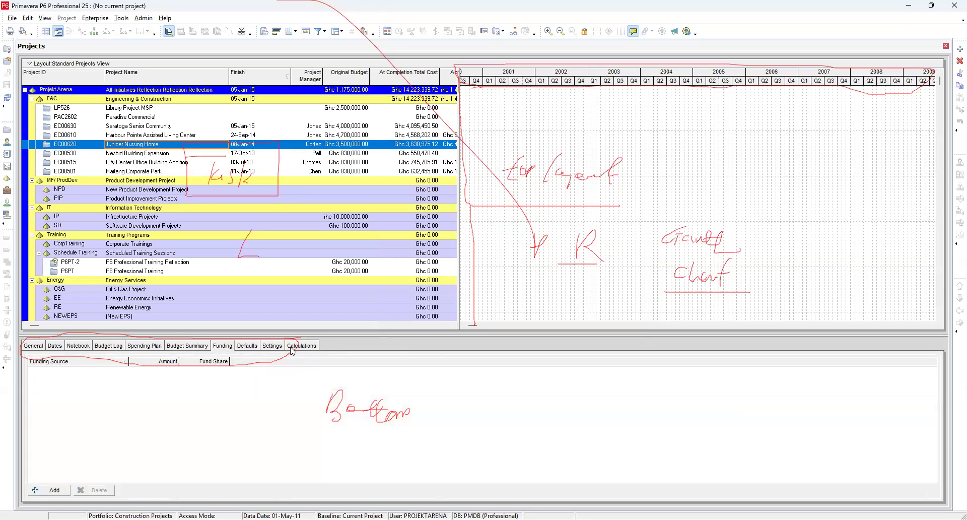
left_click(249, 347)
left_click(276, 346)
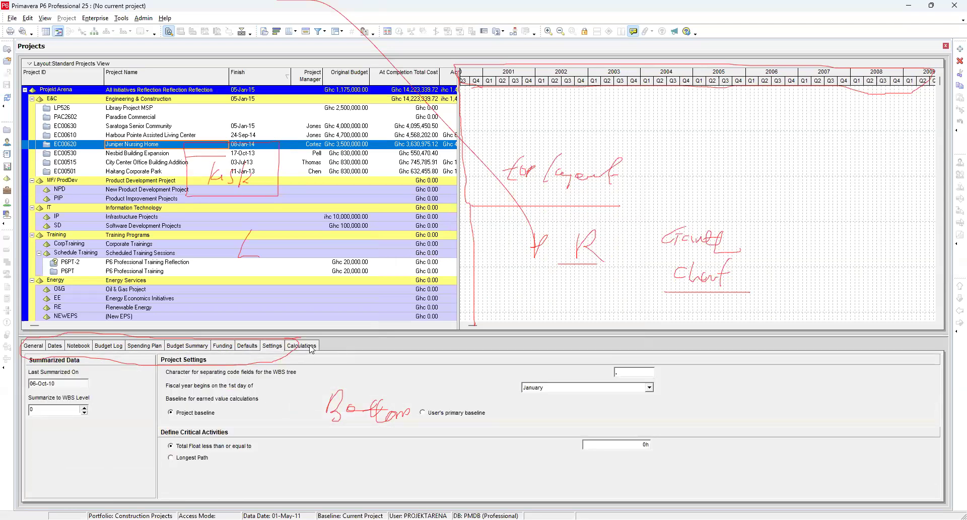
left_click(311, 347)
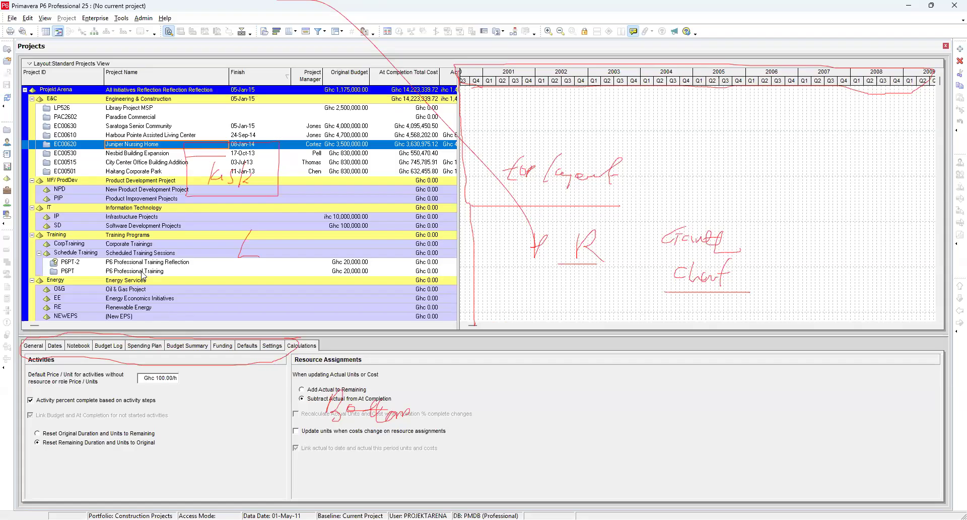
Step: Select each EPS node in turn to view its Calculations settings
left_click(55, 90)
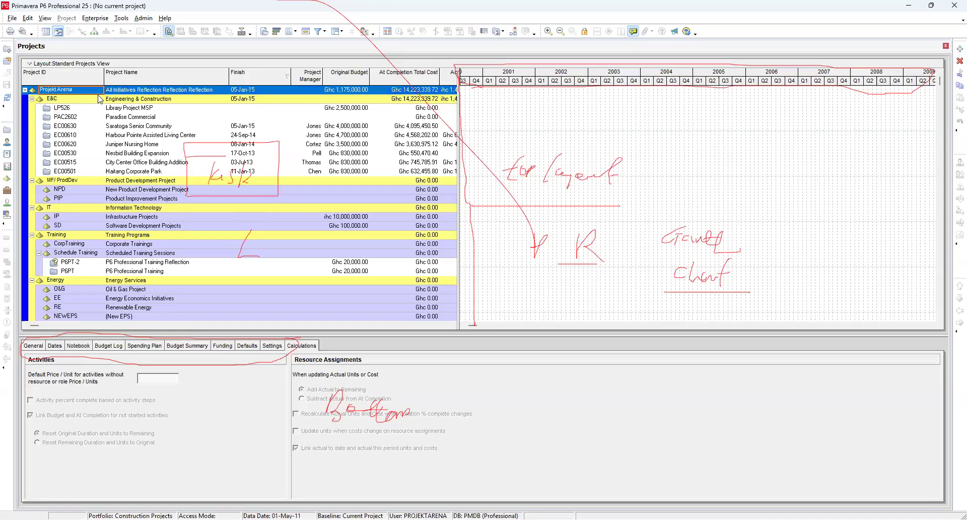
left_click(134, 100)
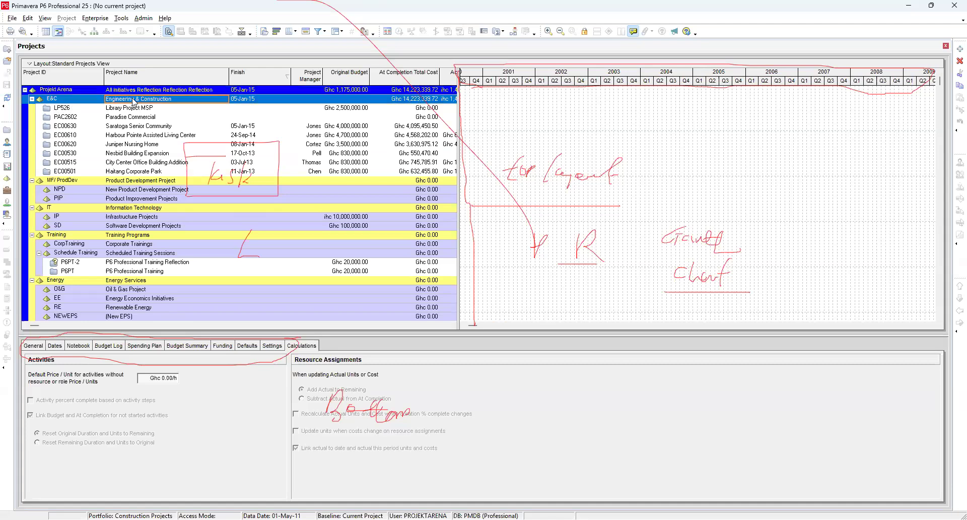
left_click(131, 183)
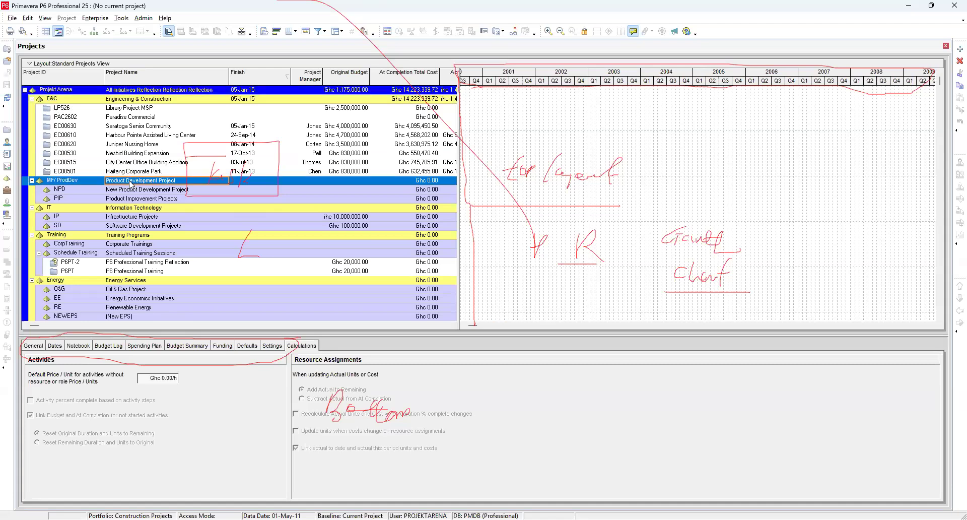
left_click(137, 211)
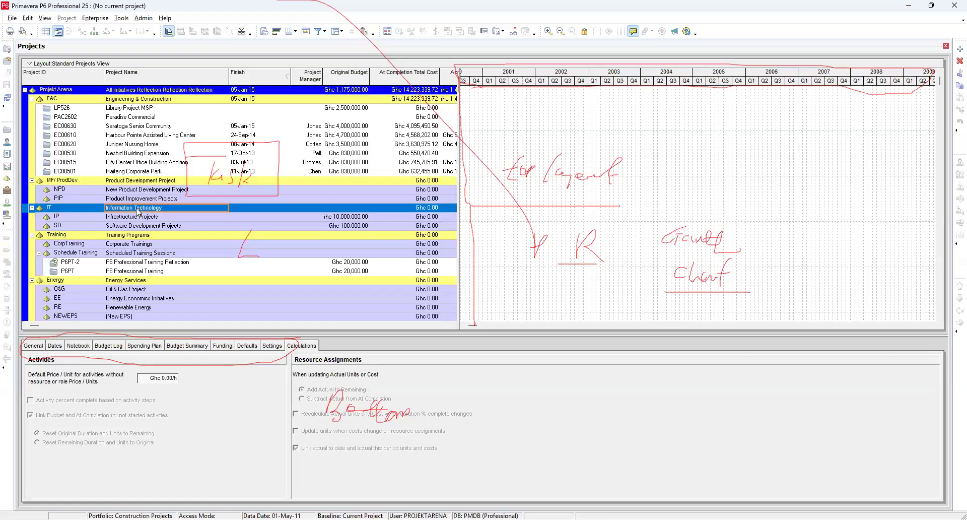
left_click(137, 238)
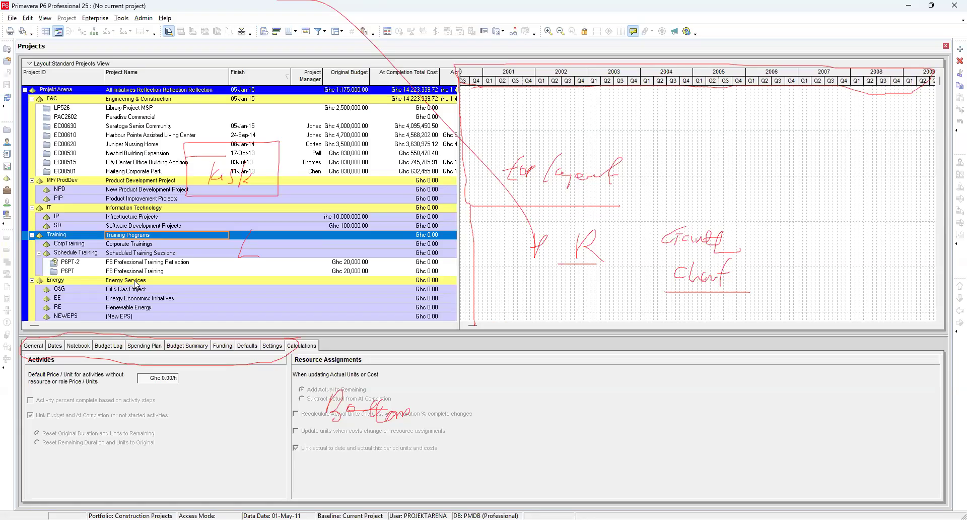
left_click(135, 281)
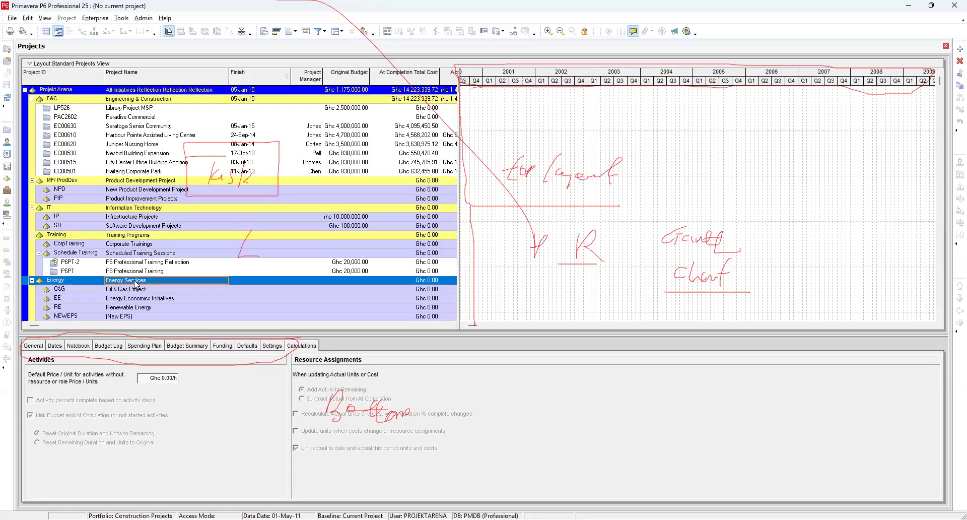
Step: Select the What-If EPS node to view its Calculations settings
scroll(135, 286, "down", 1)
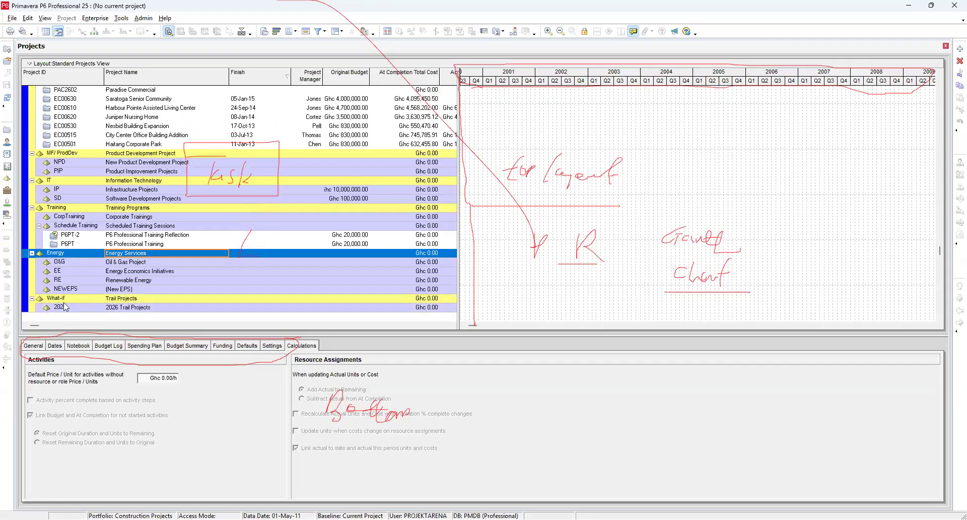
left_click(127, 301)
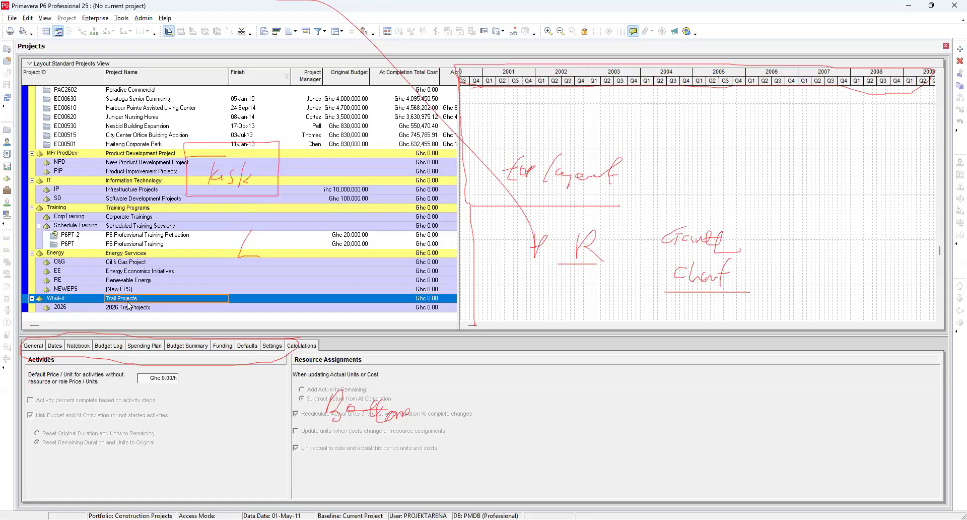
scroll(124, 236, "up", 1)
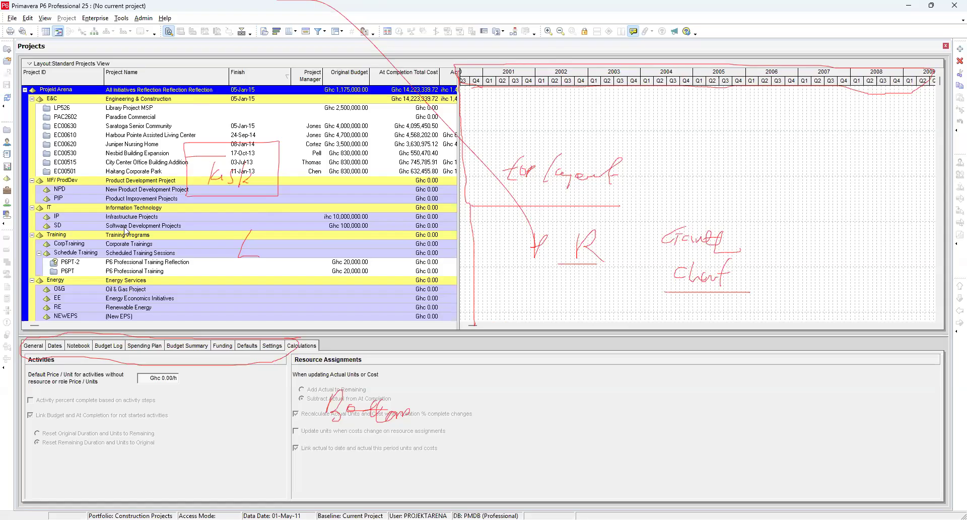
Step: Collapse the E&C and Schedule Training EPS nodes in the project hierarchy
key("Escape")
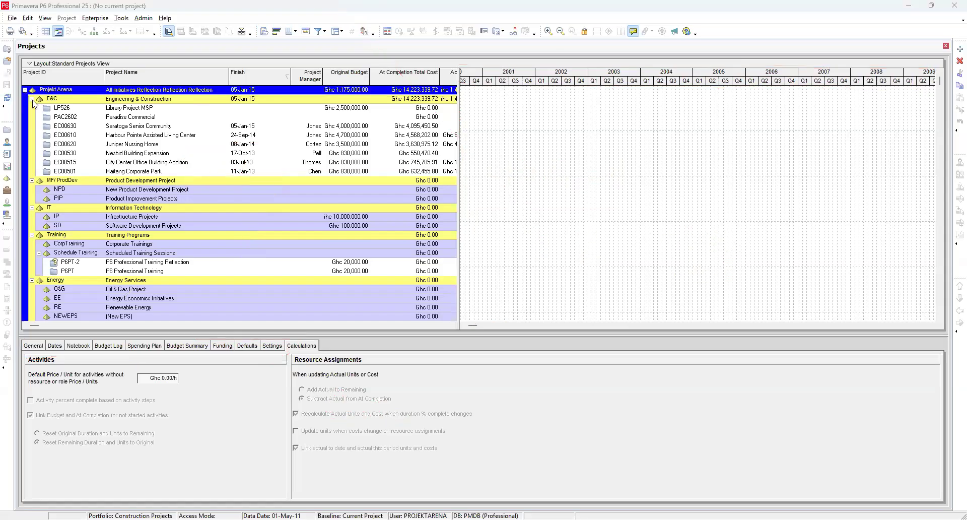
left_click(32, 99)
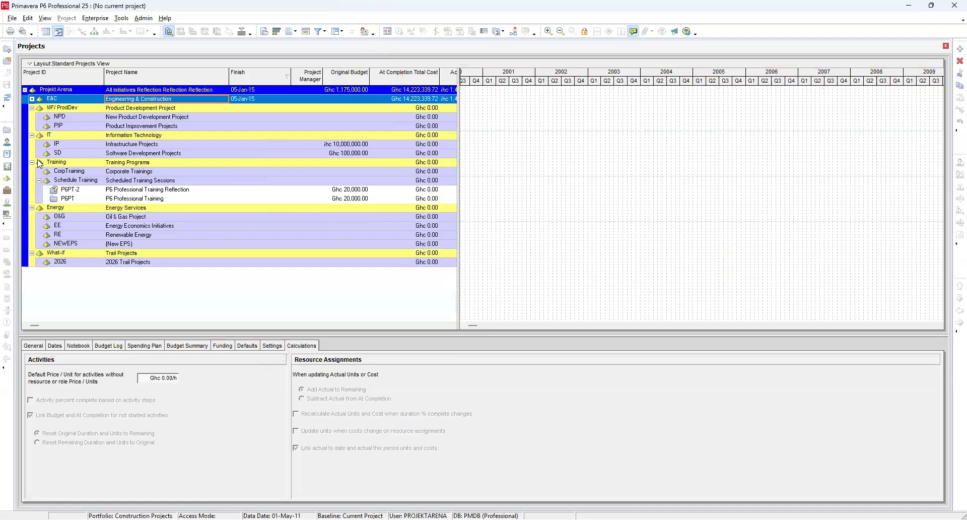
left_click(38, 180)
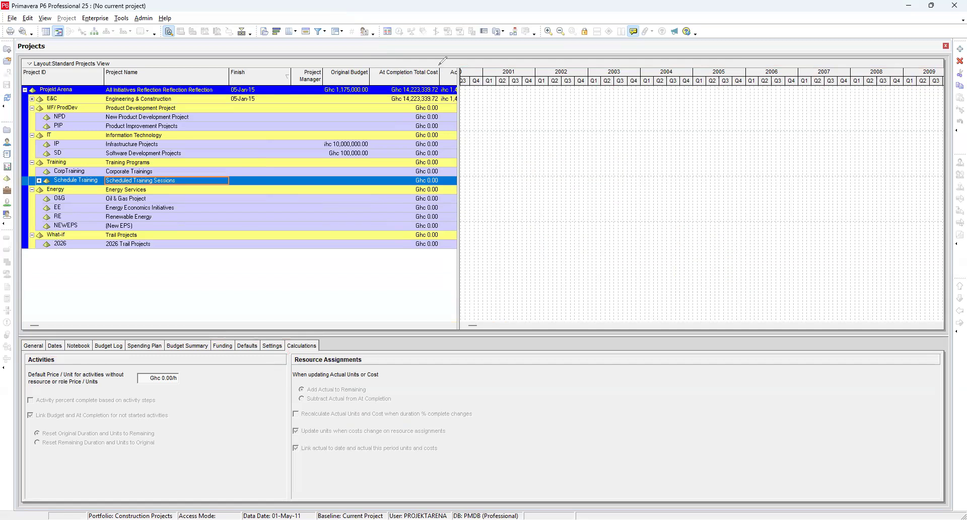
left_click_drag(628, 95, 626, 110)
mouse_move(633, 105)
left_mouse_down()
mouse_move(638, 95)
mouse_move(655, 106)
mouse_move(645, 132)
mouse_move(580, 142)
left_mouse_up()
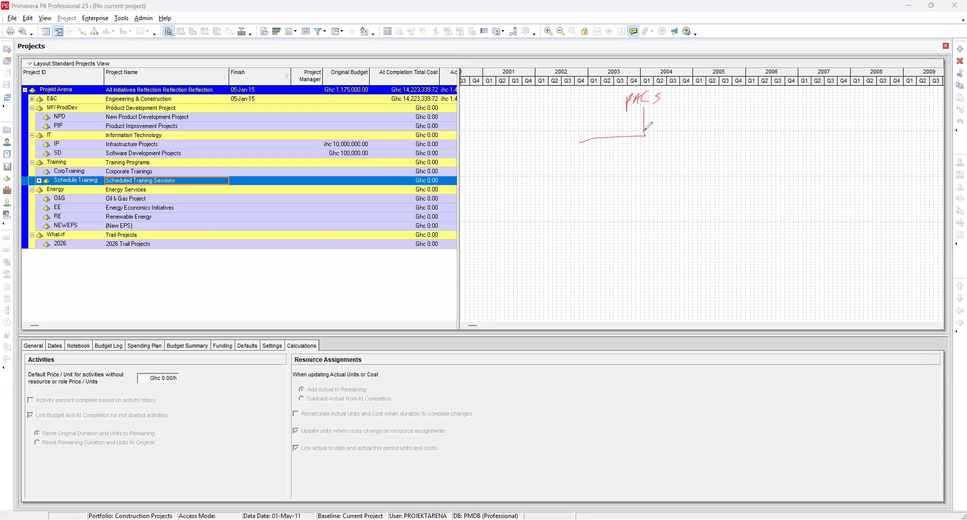
left_click_drag(716, 137, 725, 168)
left_click_drag(666, 135, 666, 161)
mouse_move(579, 142)
left_mouse_down()
mouse_move(570, 182)
mouse_move(595, 183)
left_mouse_up()
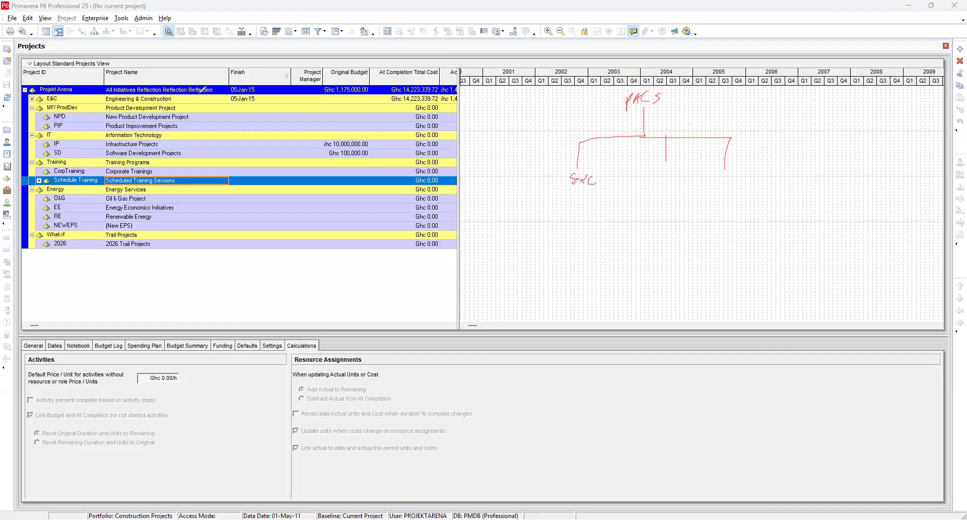
left_click_drag(178, 99, 184, 100)
mouse_move(660, 182)
left_mouse_down()
mouse_move(668, 169)
mouse_move(685, 177)
mouse_move(683, 165)
left_mouse_up()
mouse_move(674, 184)
left_mouse_down()
mouse_move(675, 208)
mouse_move(640, 218)
mouse_move(695, 212)
mouse_move(698, 233)
left_mouse_up()
mouse_move(636, 227)
left_mouse_down()
mouse_move(634, 237)
mouse_move(647, 227)
mouse_move(644, 236)
left_mouse_up()
left_click_drag(647, 228, 655, 238)
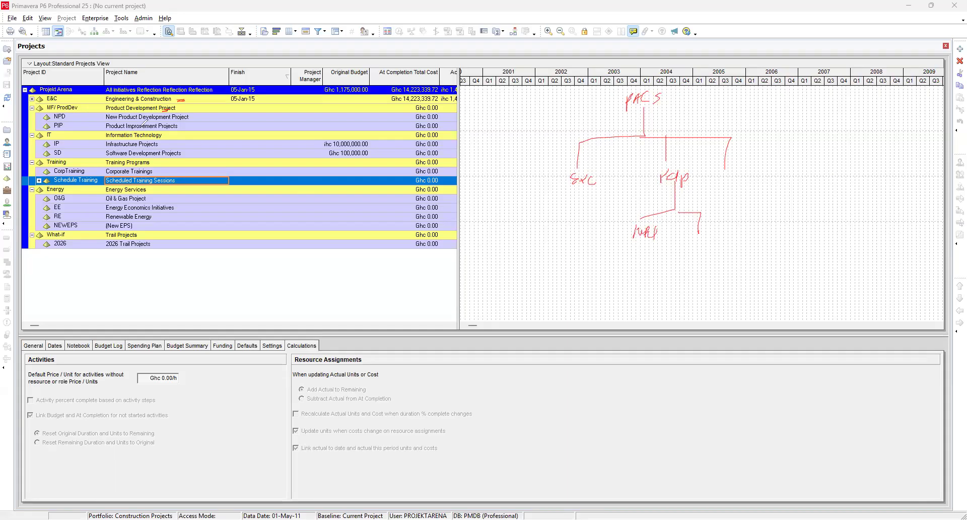
mouse_move(693, 239)
left_mouse_down()
mouse_move(689, 251)
mouse_move(717, 248)
mouse_move(711, 257)
mouse_move(714, 244)
left_mouse_up()
mouse_move(721, 173)
left_mouse_down()
mouse_move(731, 173)
mouse_move(727, 196)
mouse_move(765, 176)
mouse_move(750, 196)
left_mouse_up()
mouse_move(748, 197)
left_mouse_down()
mouse_move(747, 212)
mouse_move(783, 212)
mouse_move(783, 225)
mouse_move(731, 258)
mouse_move(724, 282)
left_mouse_up()
left_click_drag(736, 271, 737, 283)
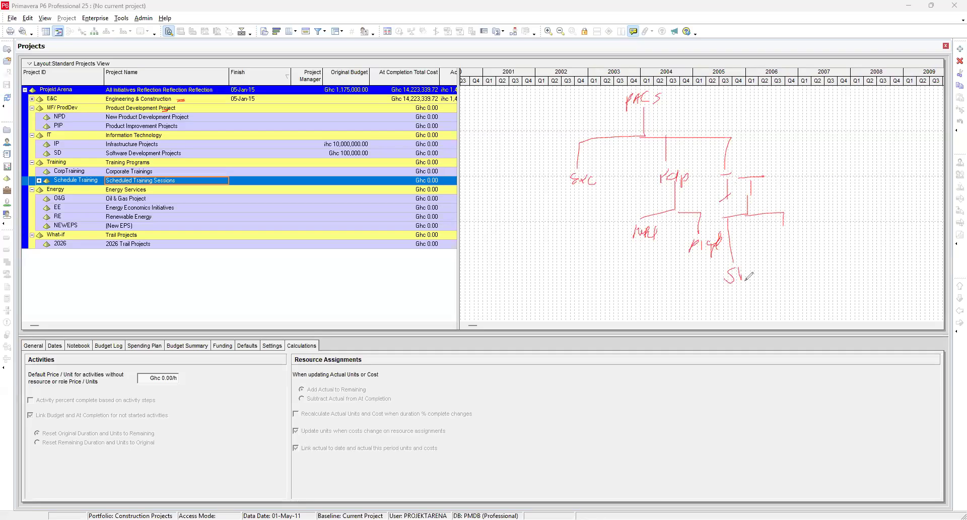
left_click_drag(783, 225, 782, 260)
mouse_move(787, 246)
left_mouse_down()
mouse_move(788, 239)
mouse_move(784, 252)
left_mouse_up()
mouse_move(729, 137)
left_mouse_down()
mouse_move(844, 137)
mouse_move(851, 199)
mouse_move(821, 205)
mouse_move(894, 196)
mouse_move(891, 222)
left_mouse_up()
mouse_move(821, 204)
left_mouse_down()
mouse_move(821, 252)
mouse_move(837, 244)
mouse_move(827, 253)
left_mouse_up()
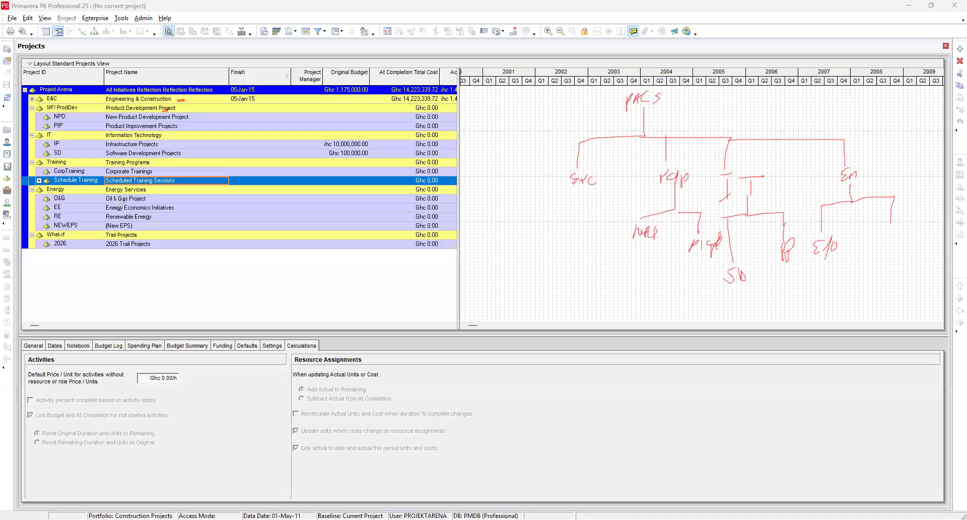
mouse_move(882, 230)
left_mouse_down()
mouse_move(899, 229)
mouse_move(890, 235)
left_mouse_up()
mouse_move(856, 202)
left_mouse_down()
mouse_move(864, 272)
mouse_move(876, 261)
mouse_move(871, 272)
mouse_move(884, 273)
left_mouse_up()
mouse_move(706, 98)
left_mouse_down()
mouse_move(714, 94)
mouse_move(736, 118)
mouse_move(744, 96)
mouse_move(751, 102)
mouse_move(742, 117)
mouse_move(766, 119)
left_mouse_up()
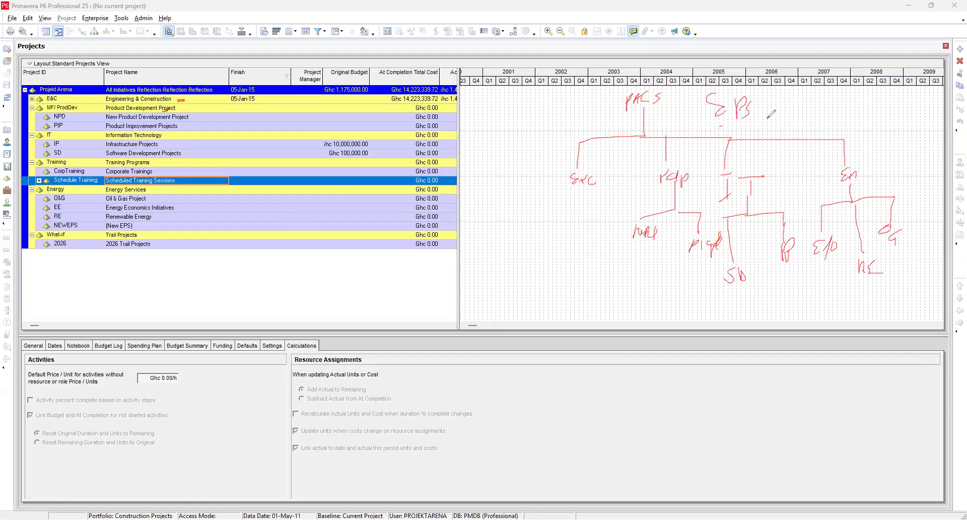
mouse_move(614, 87)
left_mouse_down()
mouse_move(663, 109)
mouse_move(664, 91)
mouse_move(655, 101)
left_mouse_up()
mouse_move(568, 96)
left_mouse_down()
mouse_move(579, 111)
mouse_move(597, 108)
left_mouse_up()
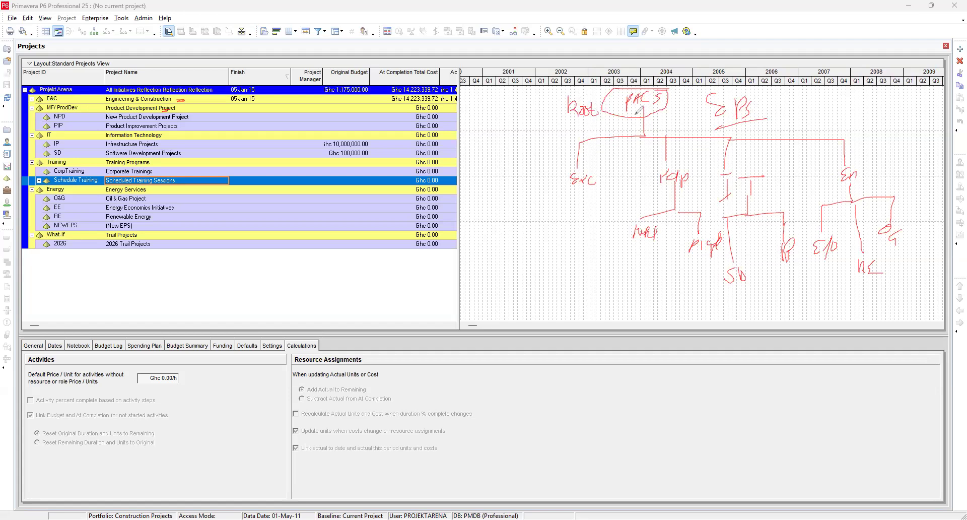
mouse_move(524, 173)
left_mouse_down()
mouse_move(554, 151)
mouse_move(559, 172)
mouse_move(544, 179)
left_mouse_up()
mouse_move(596, 166)
left_mouse_down()
mouse_move(562, 174)
mouse_move(567, 196)
mouse_move(598, 191)
mouse_move(597, 165)
left_mouse_up()
mouse_move(672, 165)
left_mouse_down()
mouse_move(655, 188)
mouse_move(698, 174)
mouse_move(697, 162)
mouse_move(723, 197)
mouse_move(768, 195)
mouse_move(768, 168)
left_mouse_up()
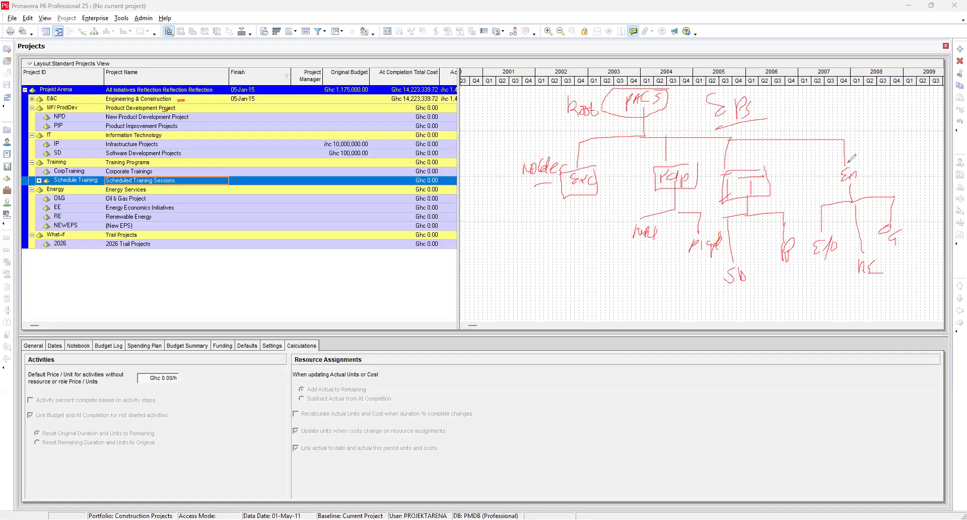
mouse_move(840, 165)
left_mouse_down()
mouse_move(860, 184)
mouse_move(860, 157)
mouse_move(862, 186)
left_mouse_up()
mouse_move(580, 198)
left_mouse_down()
mouse_move(580, 227)
mouse_move(521, 231)
mouse_move(519, 250)
left_mouse_up()
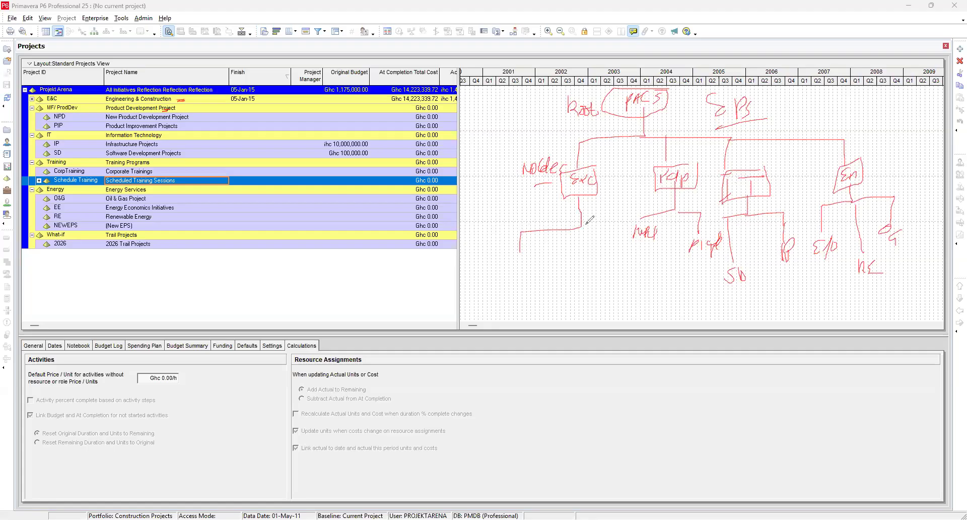
mouse_move(581, 227)
left_mouse_down()
mouse_move(618, 229)
mouse_move(619, 254)
left_mouse_up()
left_click_drag(515, 261, 520, 280)
mouse_move(576, 229)
left_mouse_down()
mouse_move(561, 272)
mouse_move(595, 281)
left_mouse_up()
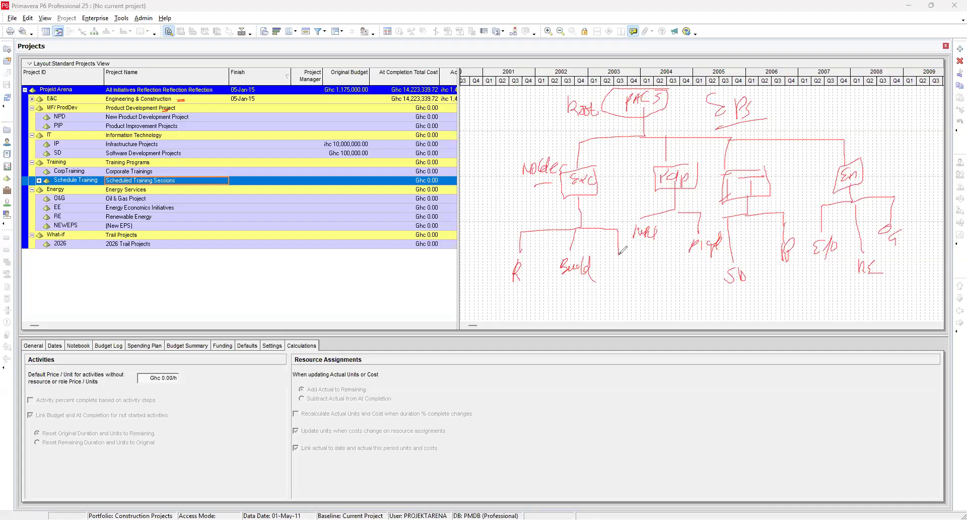
mouse_move(614, 260)
left_mouse_down()
mouse_move(639, 284)
mouse_move(665, 258)
left_mouse_up()
mouse_move(663, 295)
left_mouse_down()
mouse_move(670, 278)
mouse_move(677, 293)
left_mouse_up()
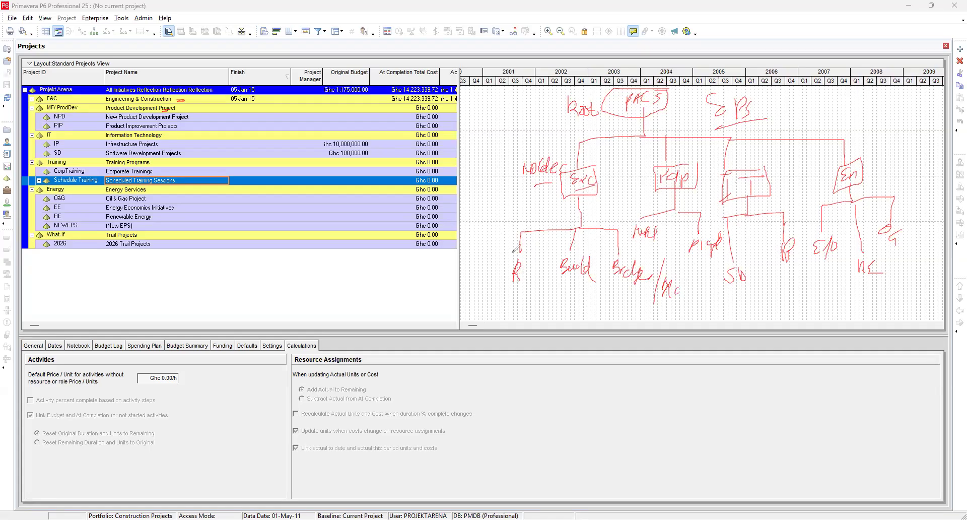
left_click_drag(496, 288, 533, 288)
left_click_drag(499, 300, 553, 300)
left_click_drag(498, 312, 550, 311)
left_click_drag(497, 304, 545, 305)
left_click_drag(552, 296, 553, 317)
left_click_drag(496, 295, 498, 317)
mouse_move(486, 263)
left_mouse_down()
mouse_move(505, 265)
mouse_move(501, 277)
left_mouse_up()
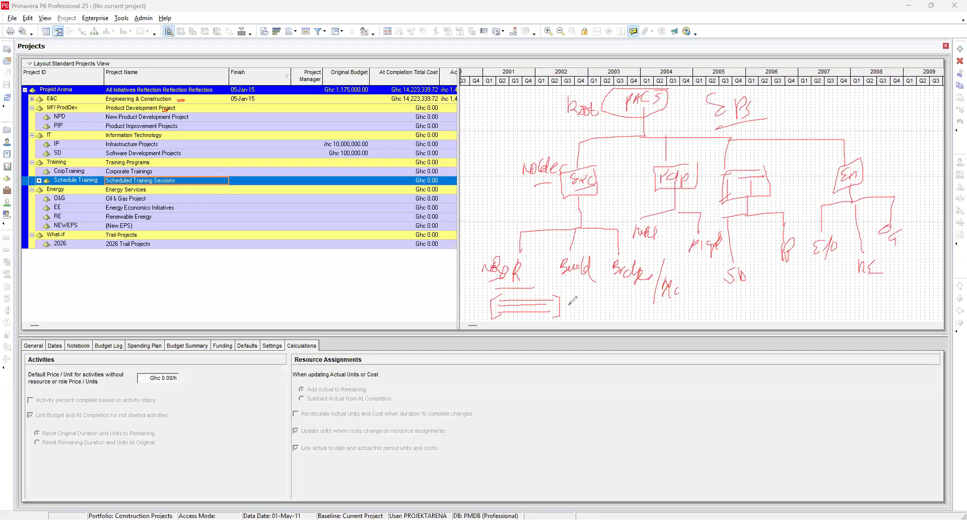
mouse_move(556, 281)
left_mouse_down()
mouse_move(607, 275)
mouse_move(577, 283)
mouse_move(588, 283)
mouse_move(589, 299)
left_mouse_up()
mouse_move(548, 198)
left_mouse_down()
mouse_move(624, 191)
mouse_move(604, 196)
left_mouse_up()
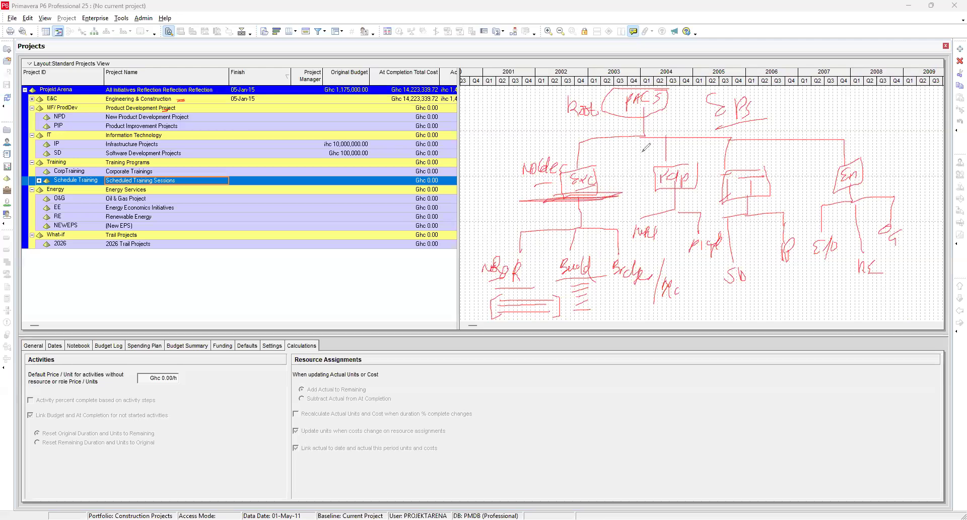
mouse_move(658, 140)
left_mouse_down()
mouse_move(610, 146)
mouse_move(658, 140)
left_mouse_up()
mouse_move(774, 88)
left_mouse_down()
mouse_move(693, 108)
mouse_move(767, 116)
mouse_move(716, 88)
left_mouse_up()
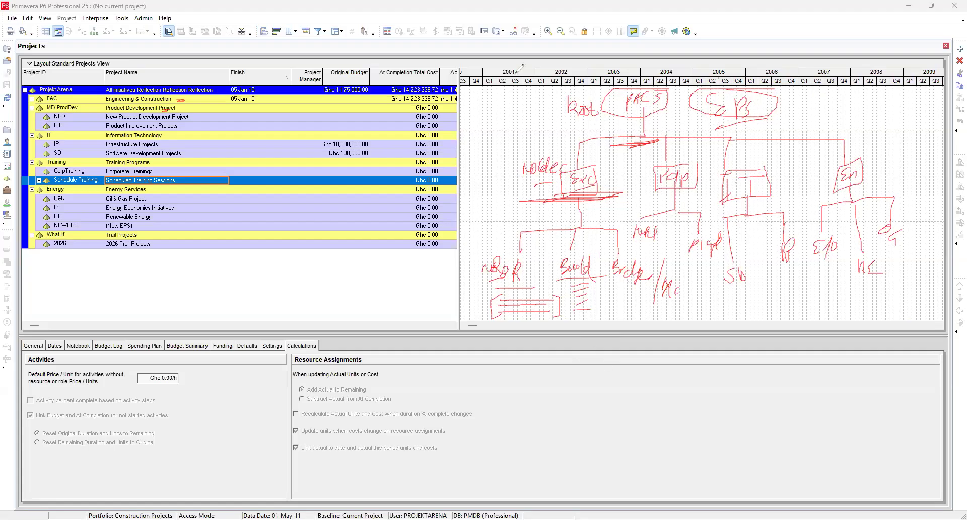
left_click_drag(488, 96, 489, 107)
mouse_move(491, 100)
left_mouse_down()
mouse_move(490, 126)
mouse_move(493, 112)
mouse_move(509, 107)
mouse_move(478, 139)
mouse_move(506, 154)
left_mouse_up()
left_click_drag(472, 175, 505, 174)
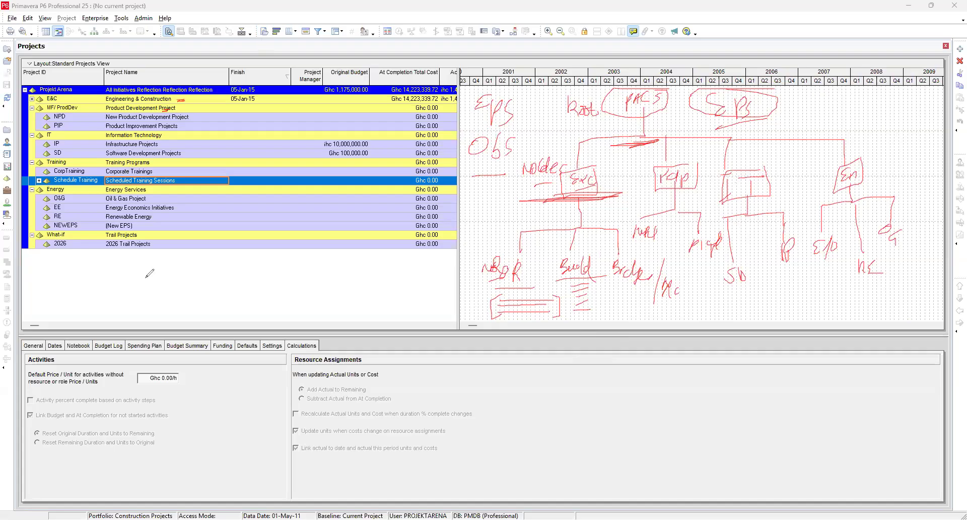
left_click_drag(150, 265, 161, 293)
left_click_drag(181, 261, 168, 282)
Step: Expand and collapse the Schedule Training node and the Project Arena root node to examine the EPS hierarchy
left_click(39, 182)
left_click(38, 181)
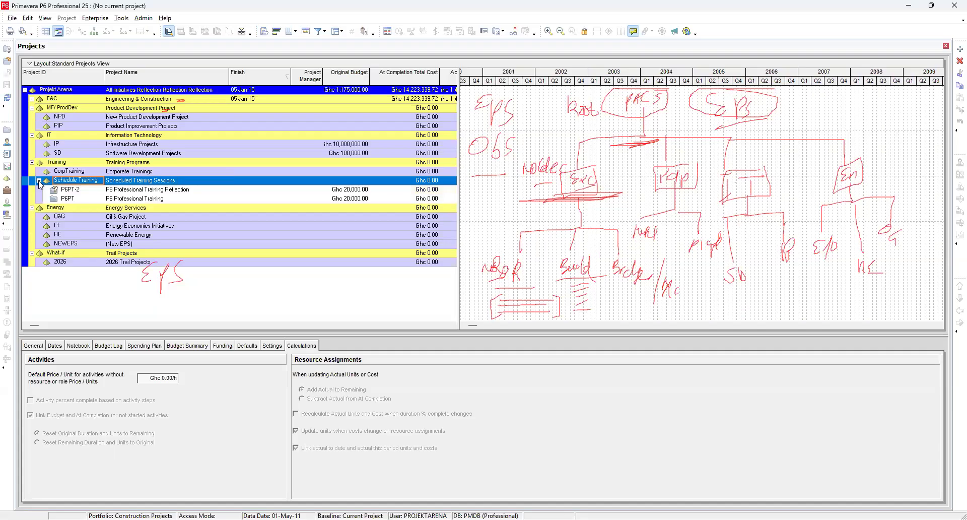
left_click(38, 181)
left_click(39, 181)
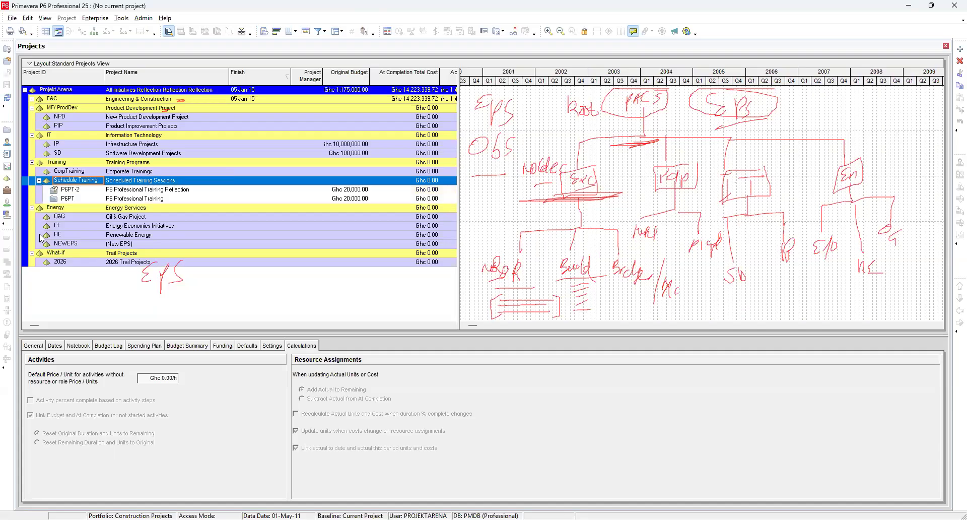
left_click(38, 181)
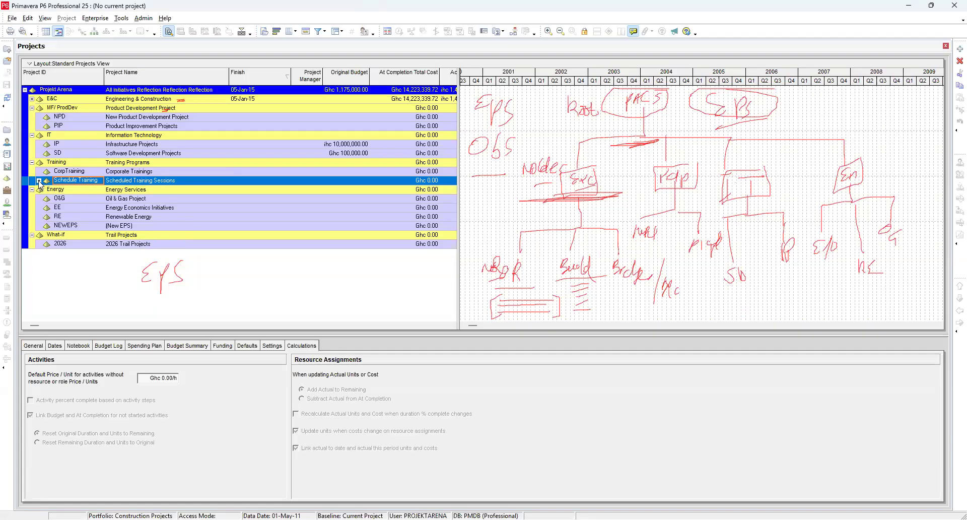
left_click(26, 90)
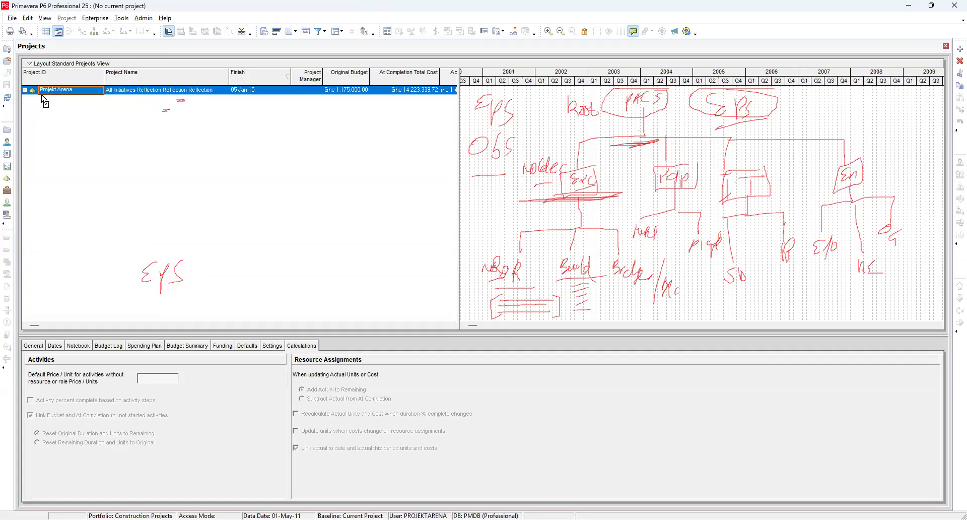
left_click(25, 89)
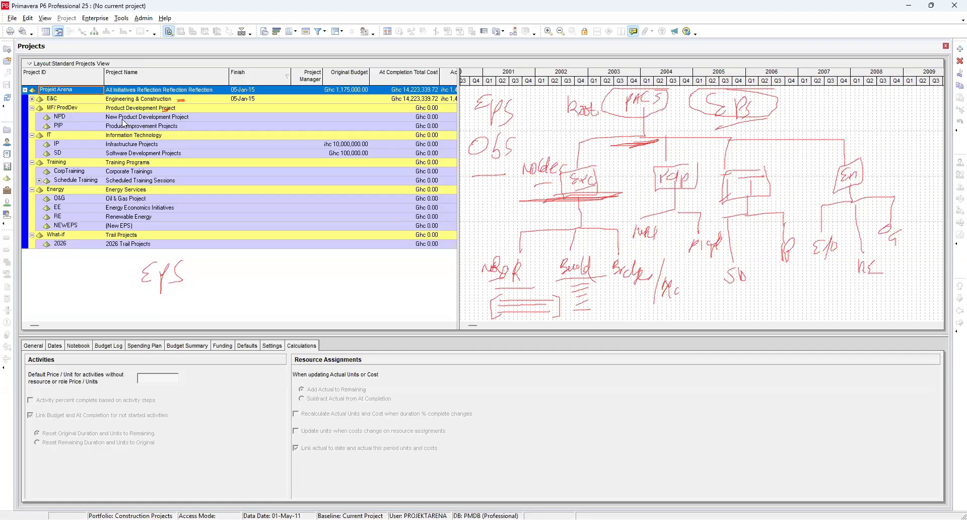
Step: Select the NPD, PIP and MF/ProdDev nodes, then expand and collapse E&C and the root to browse the EPS structure
left_click(161, 118)
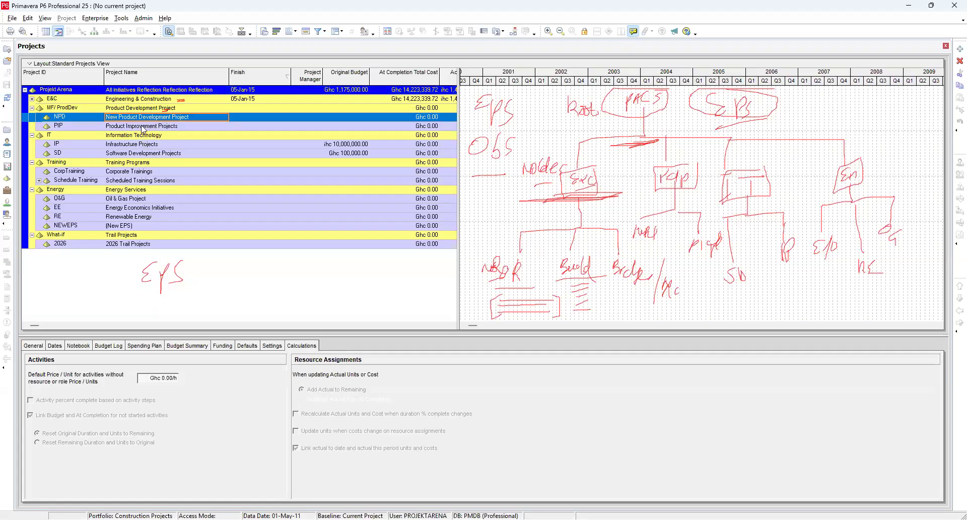
left_click(142, 126)
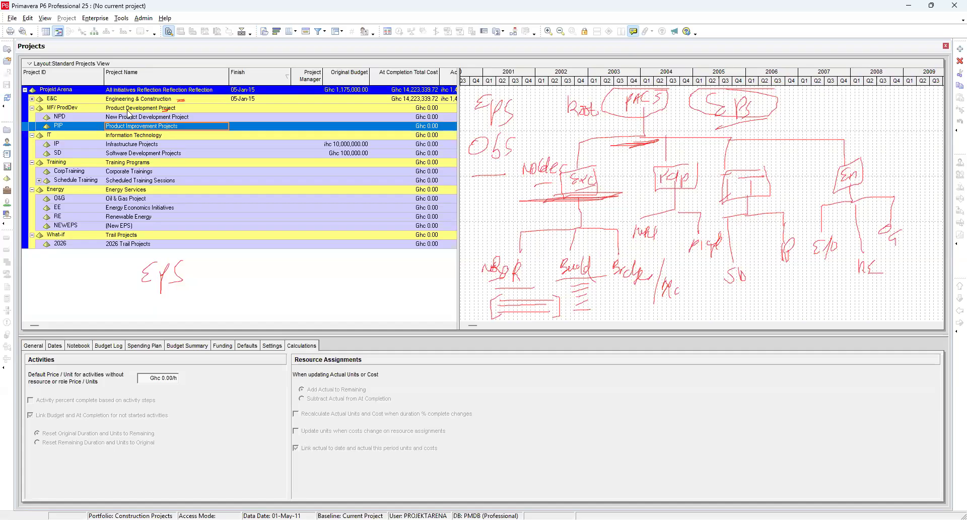
left_click(128, 109)
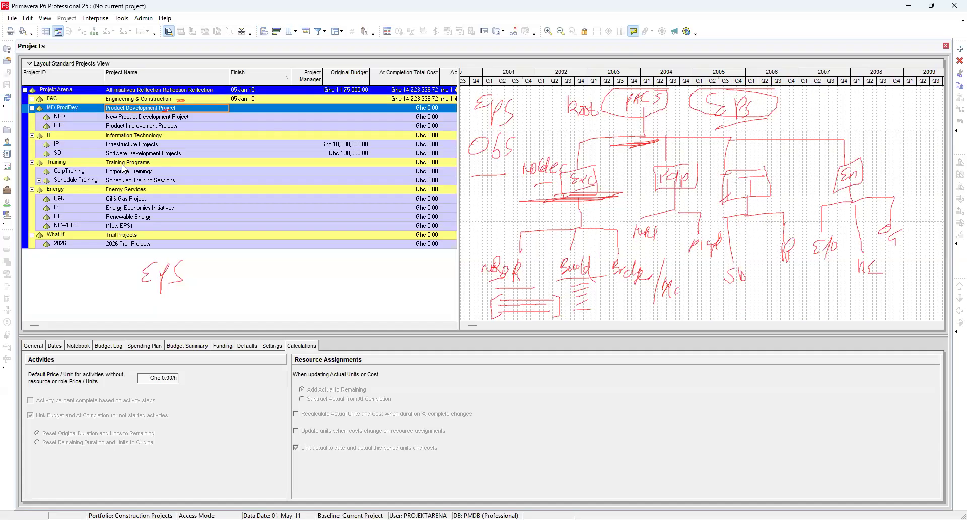
left_click(32, 101)
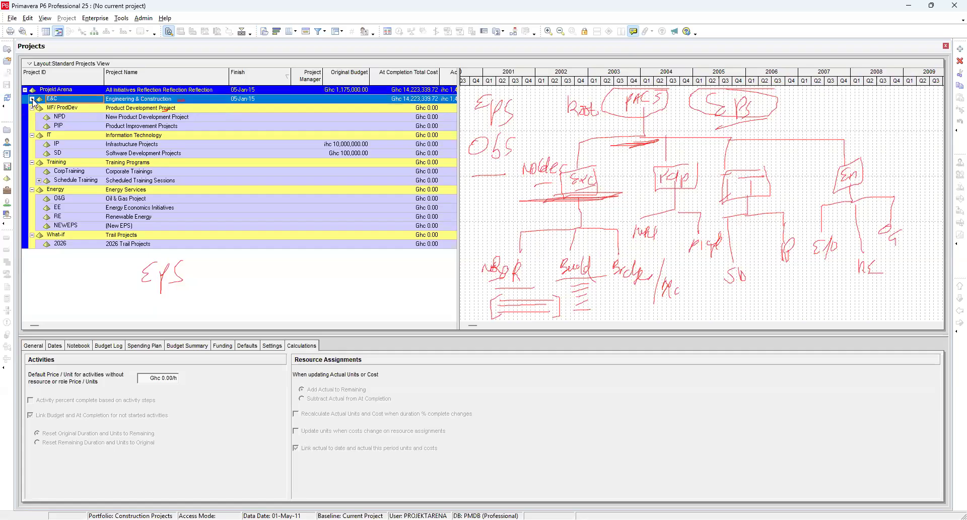
left_click(32, 100)
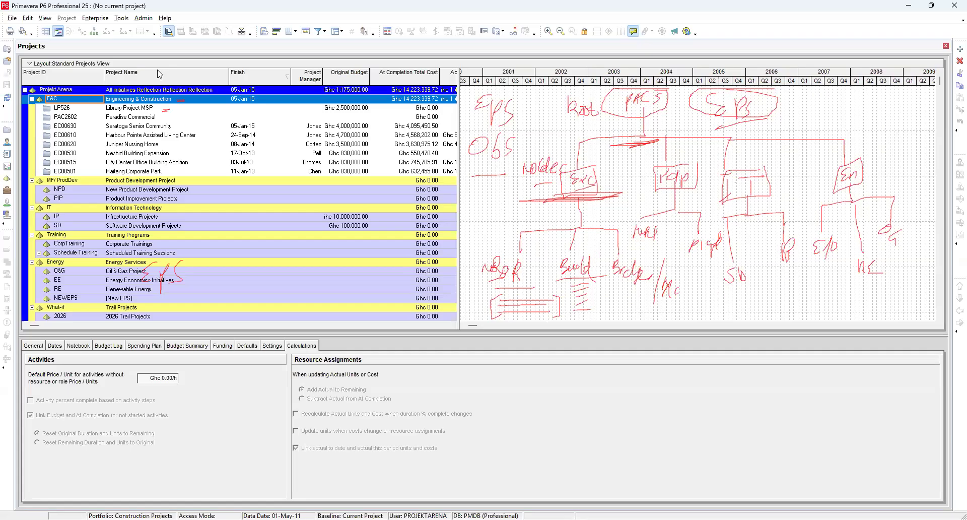
left_click(24, 90)
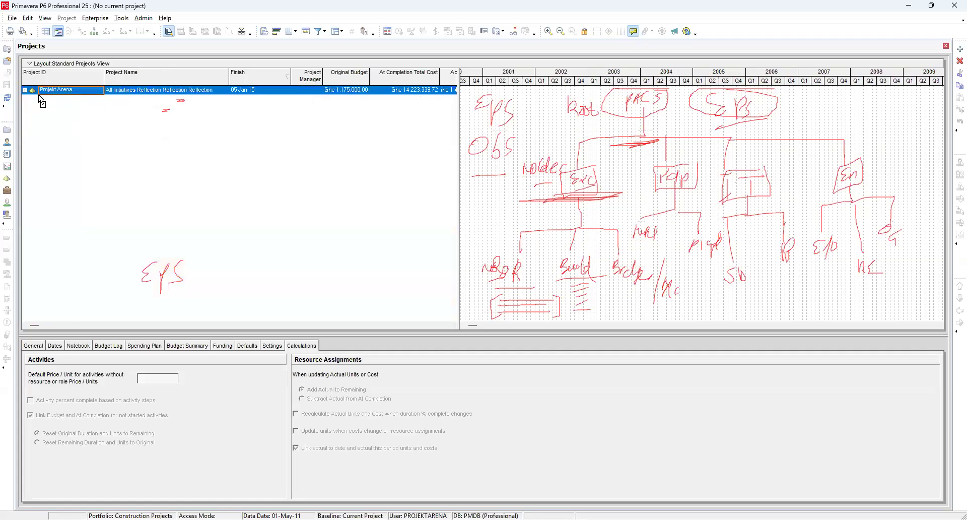
left_click(24, 90)
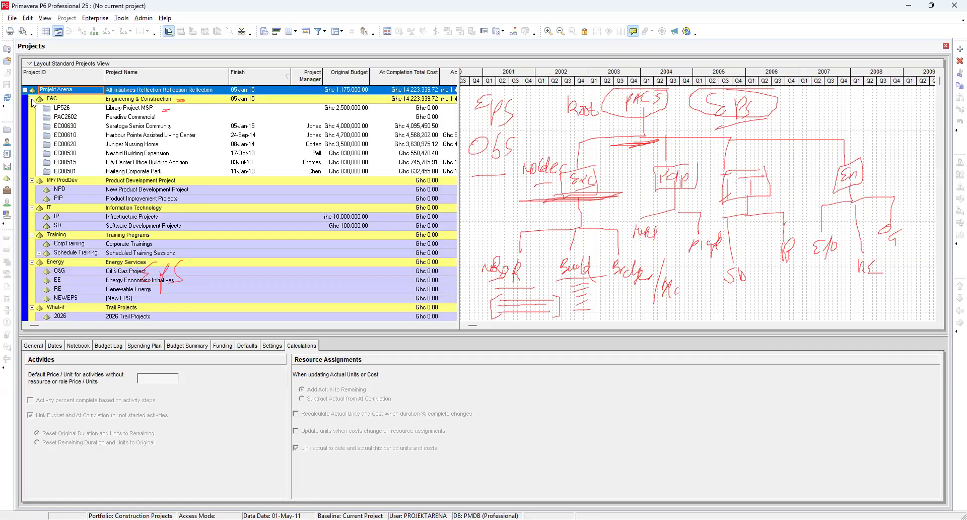
left_click(32, 99)
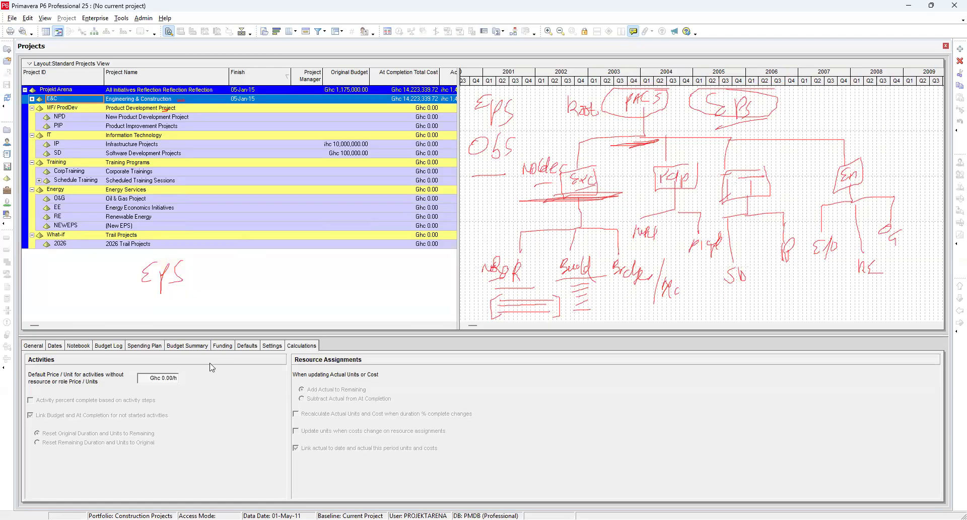
Step: Open the General details for the E&C EPS node
left_click(30, 345)
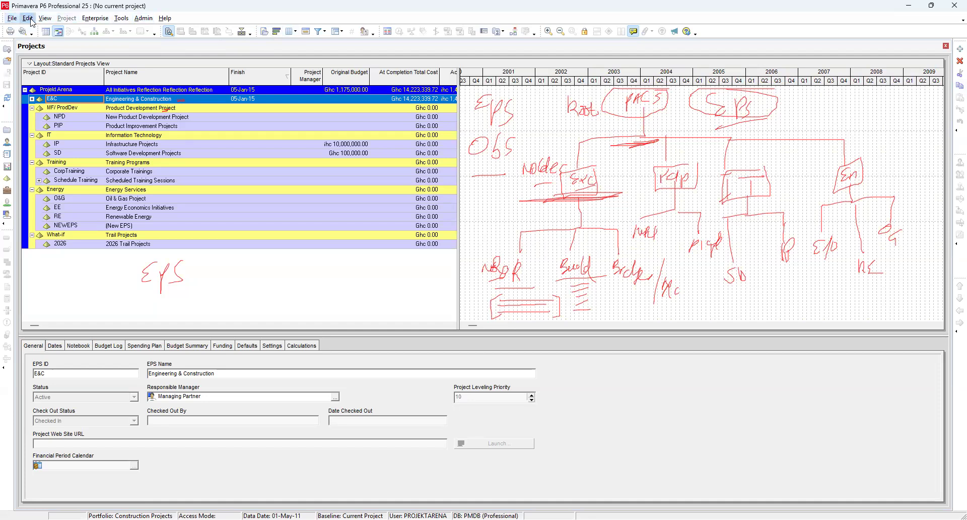
left_click(48, 19)
left_click(48, 20)
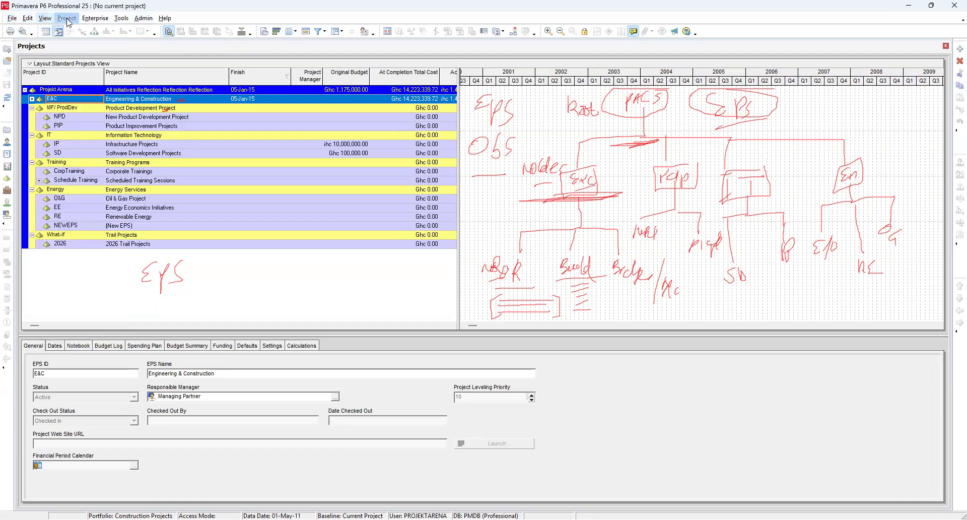
left_click(95, 18)
left_click(122, 19)
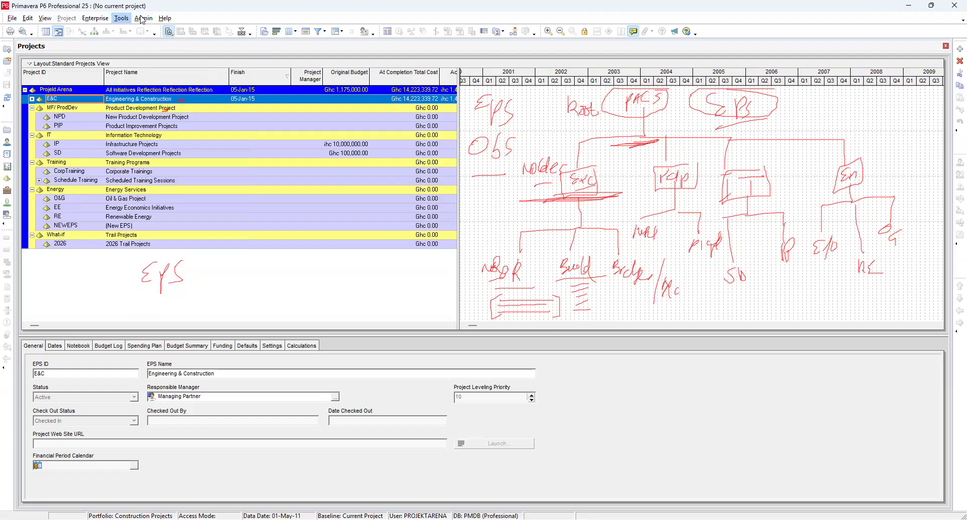
left_click(144, 19)
left_click(164, 18)
left_click(144, 19)
left_click(122, 20)
left_click(97, 19)
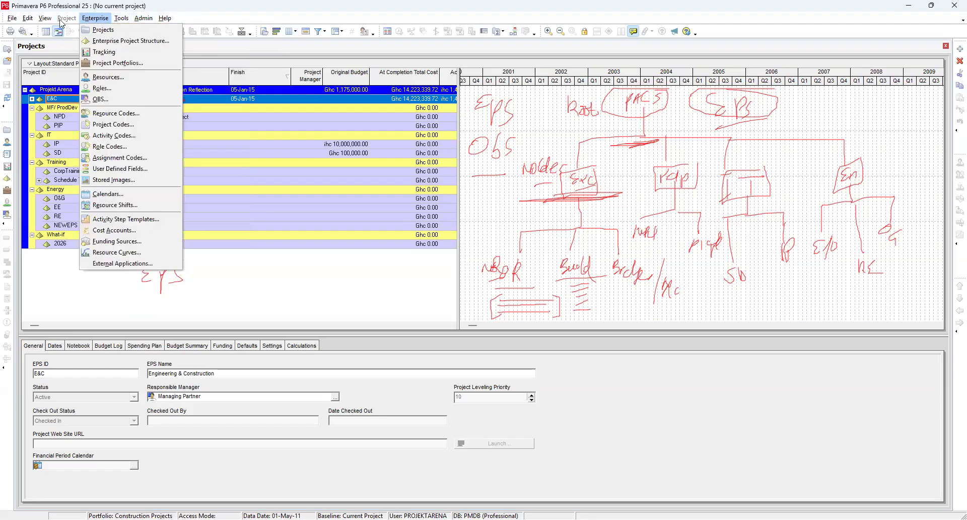
left_click(45, 19)
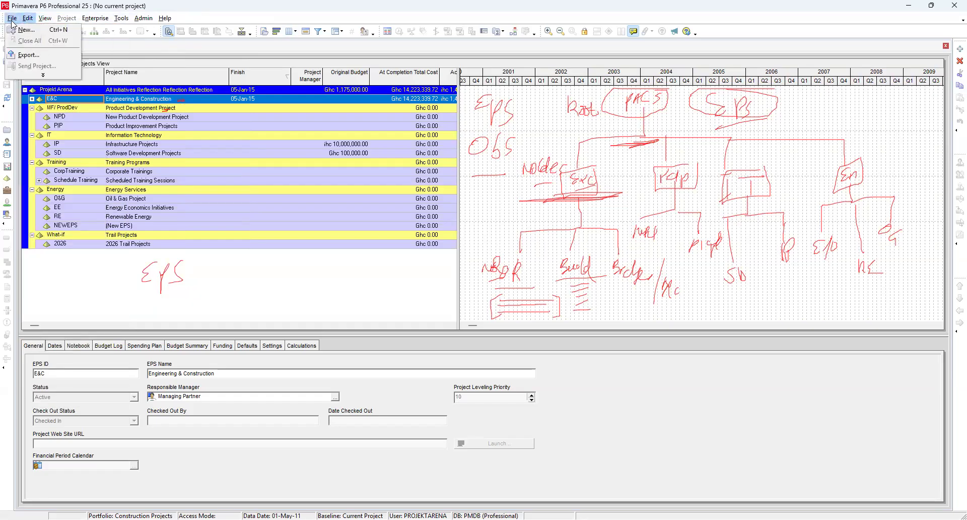
left_click(44, 19)
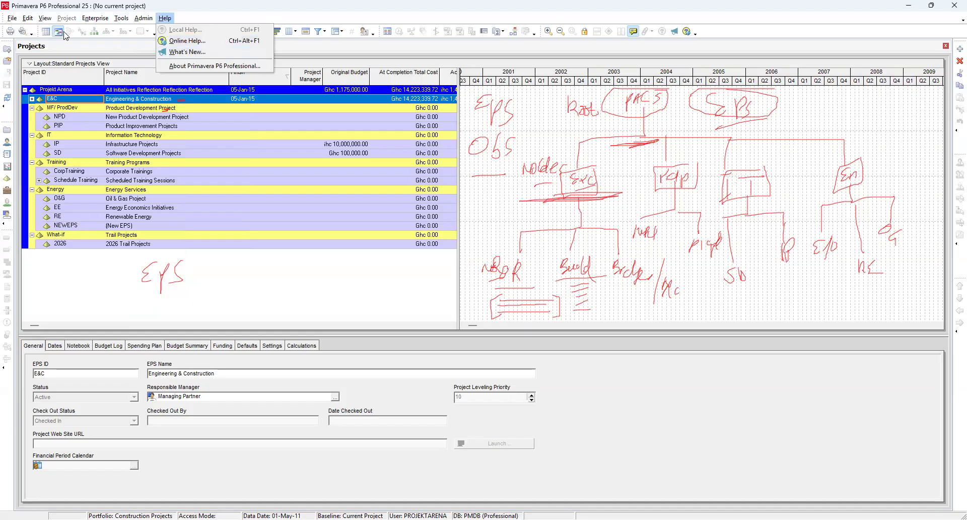
key("Escape")
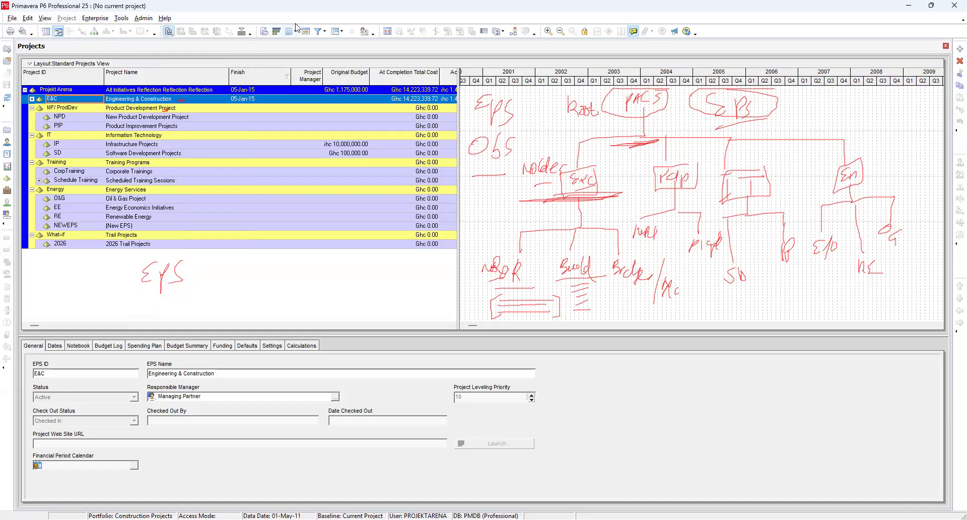
Step: Open the toolbar Customize dialog and review the list of toolbars, then close it
left_click(712, 31)
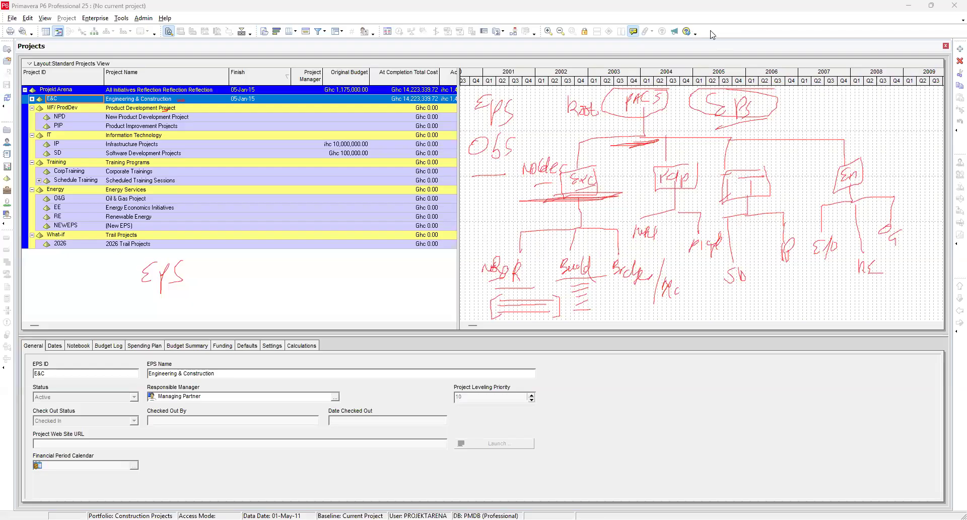
right_click(711, 34)
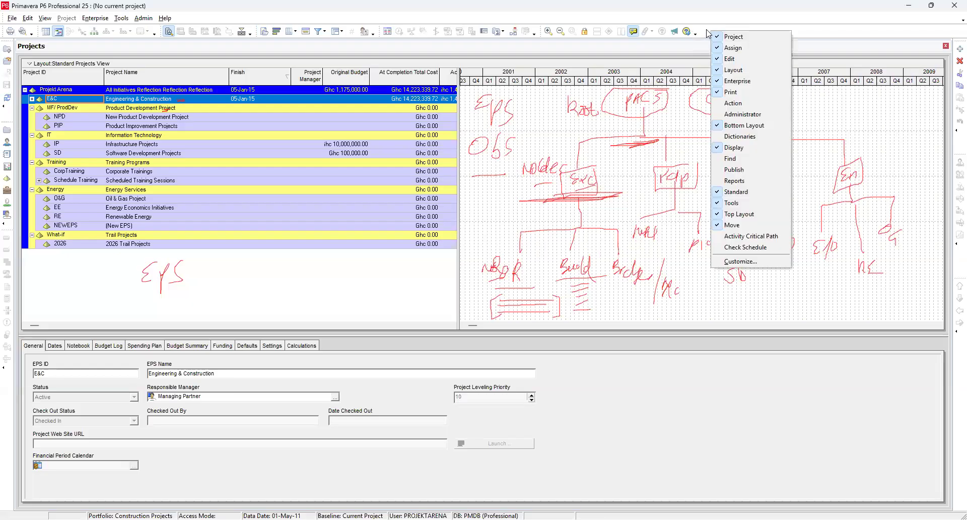
right_click(706, 30)
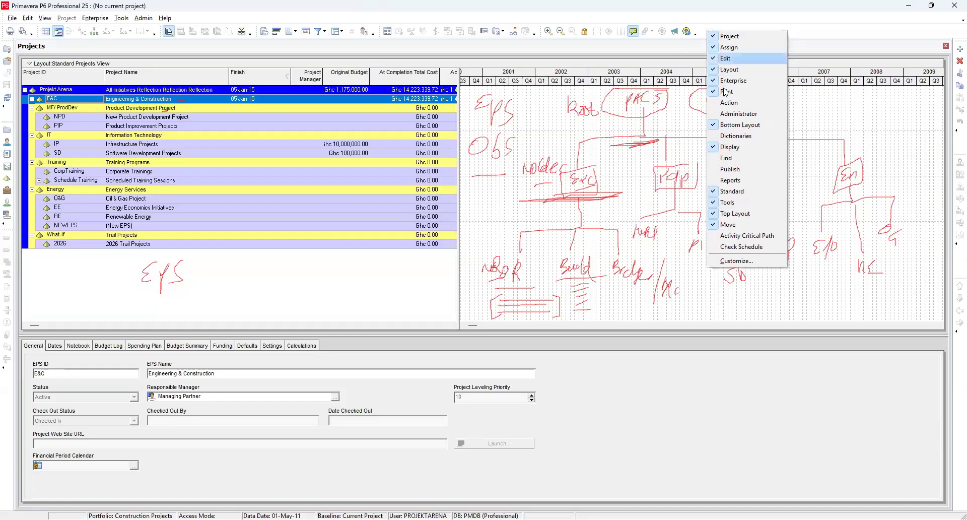
left_click(741, 262)
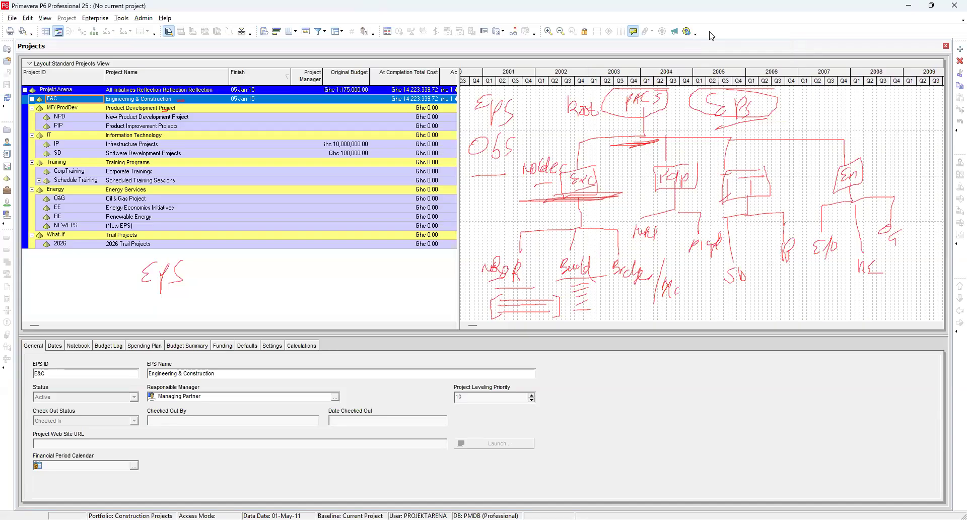
left_click(695, 47)
scroll(450, 248, "down", 1)
scroll(450, 251, "down", 1)
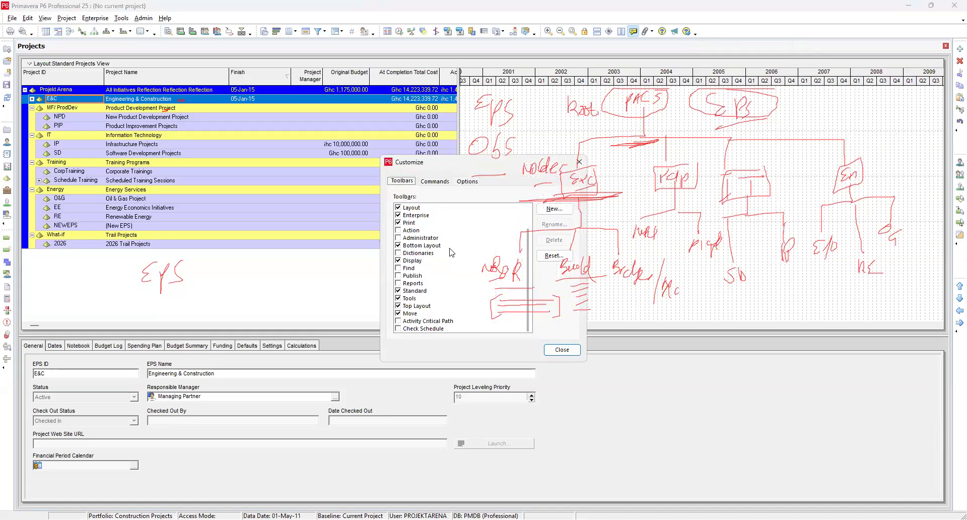
scroll(449, 251, "up", 2)
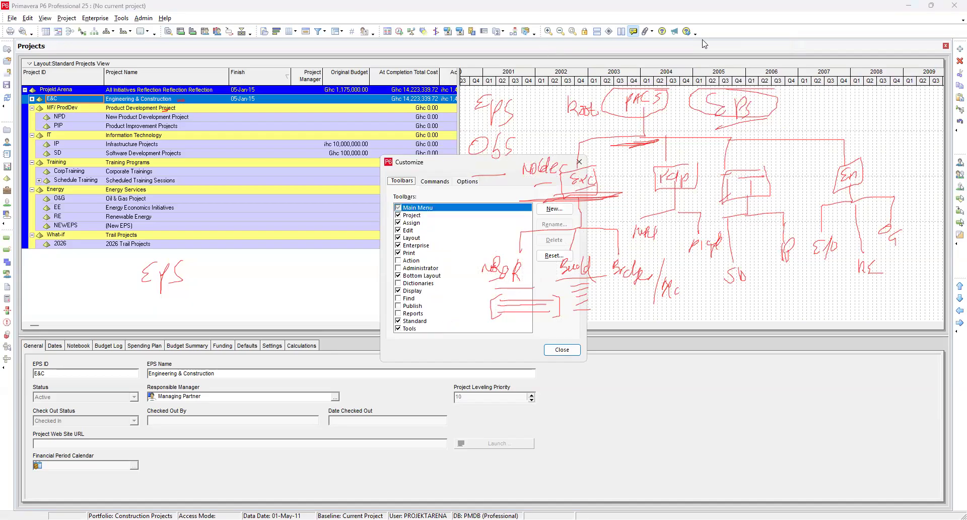
scroll(464, 272, "down", 2)
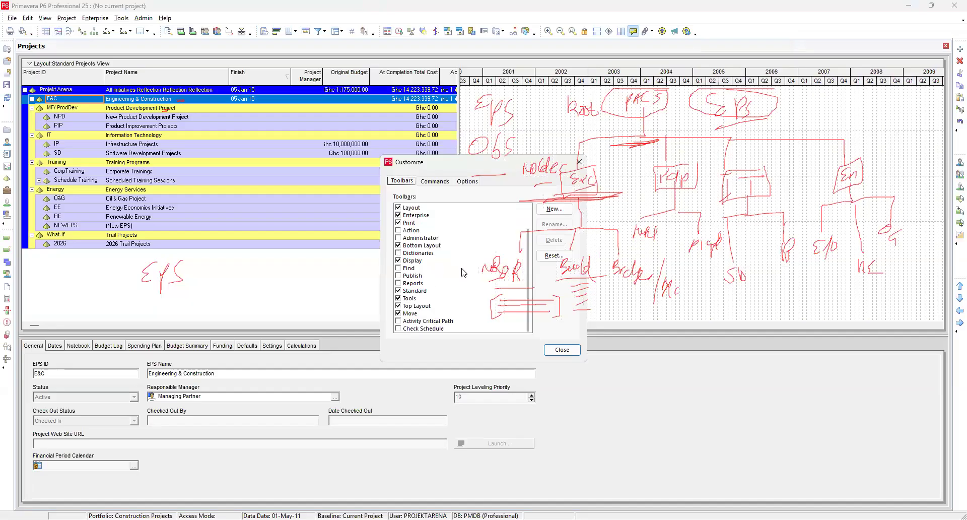
scroll(463, 271, "up", 2)
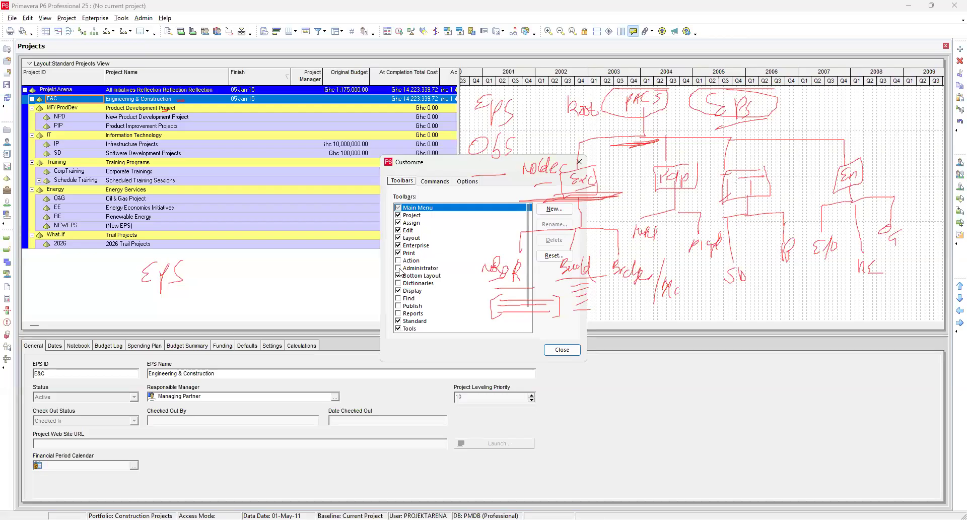
scroll(400, 274, "down", 2)
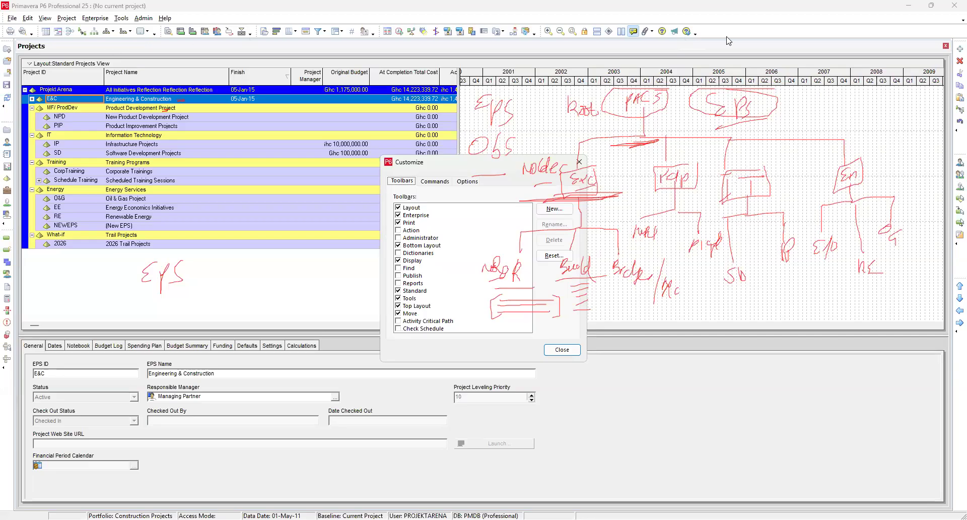
left_click(565, 350)
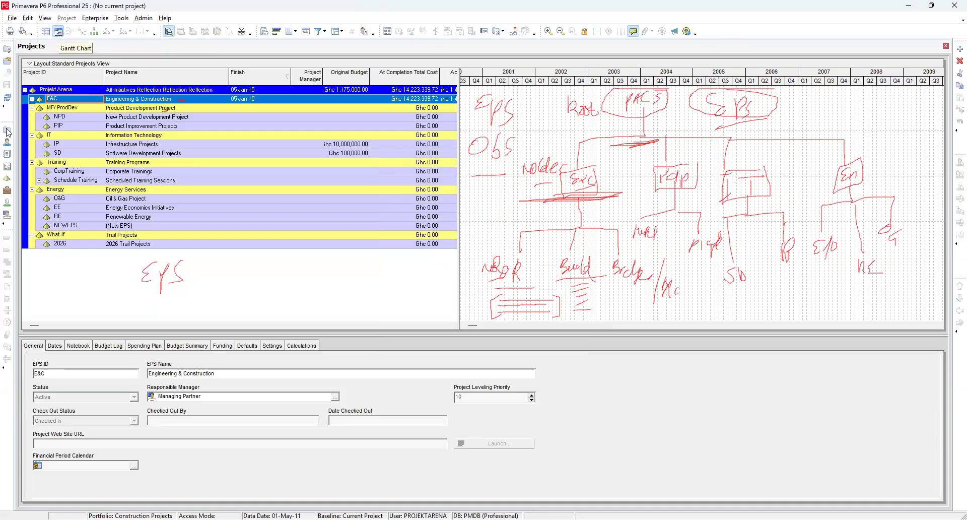
left_click(44, 19)
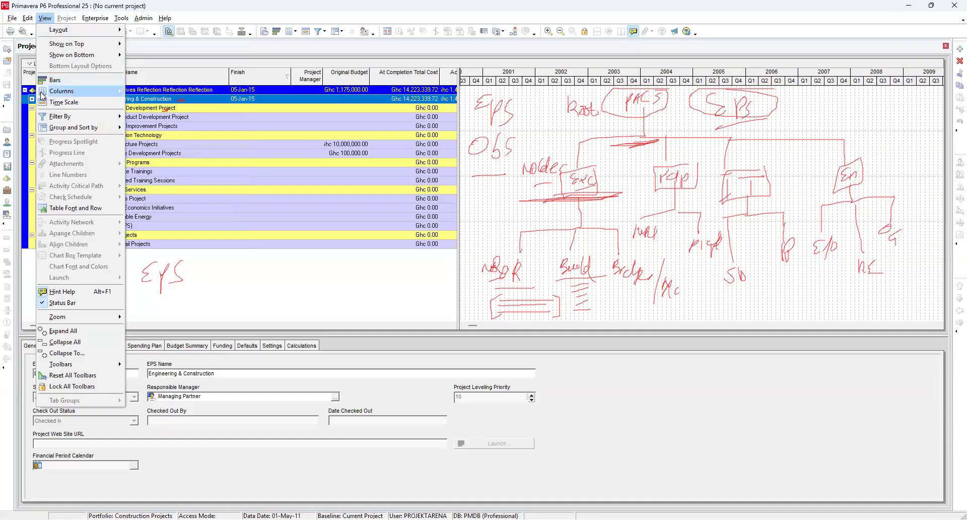
mouse_move(43, 96)
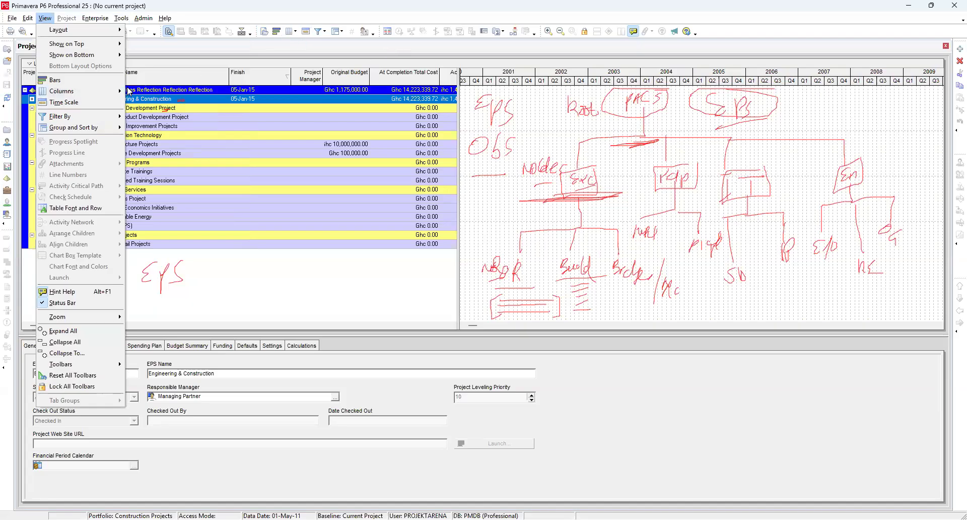
mouse_move(60, 118)
left_click(196, 52)
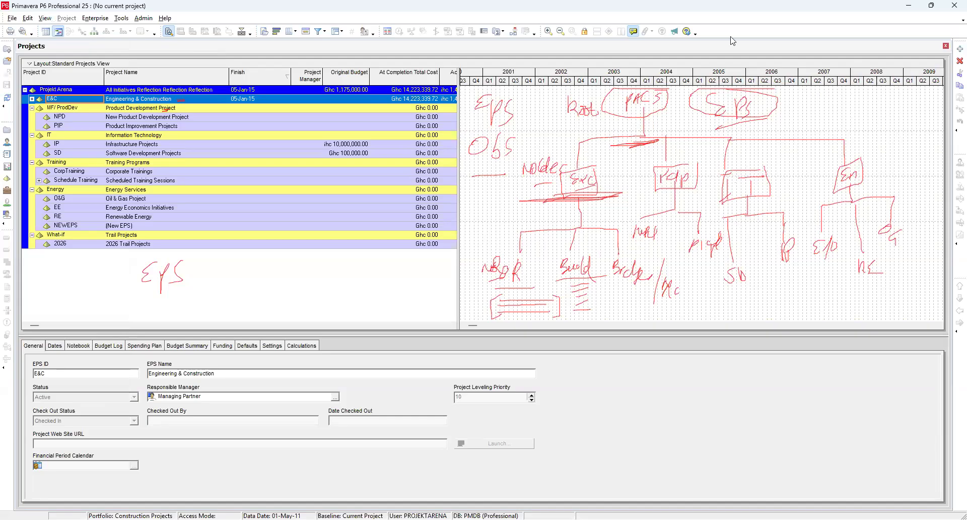
left_click(506, 268)
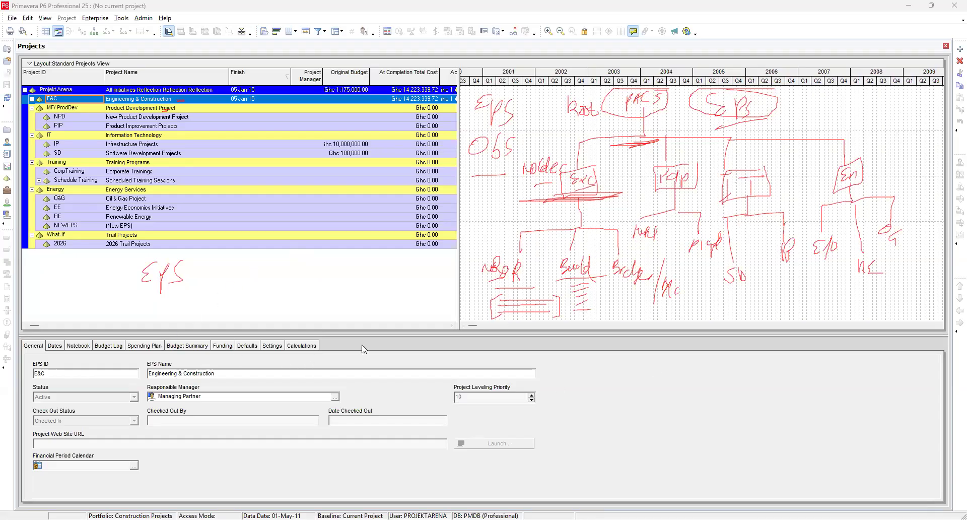
Step: Replace the Gantt chart in the top layout with the Table view
left_click(46, 18)
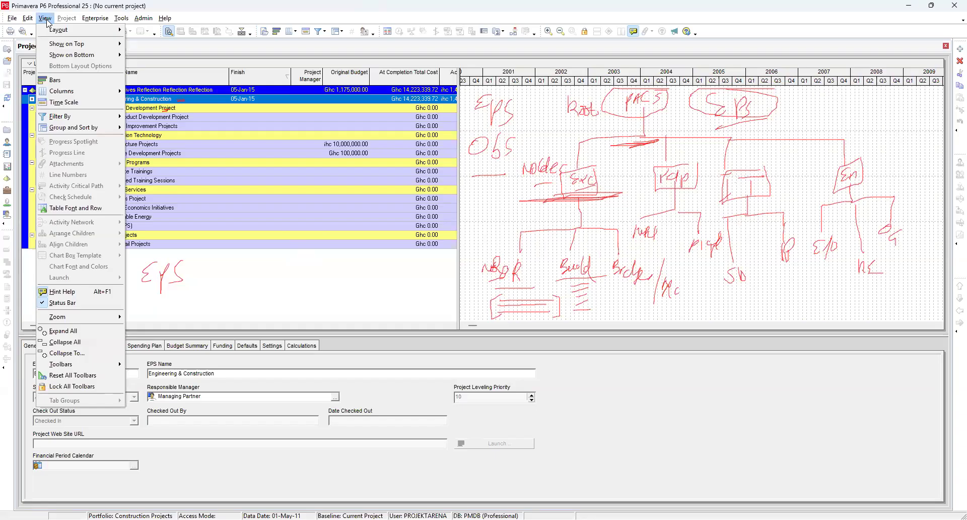
mouse_move(83, 47)
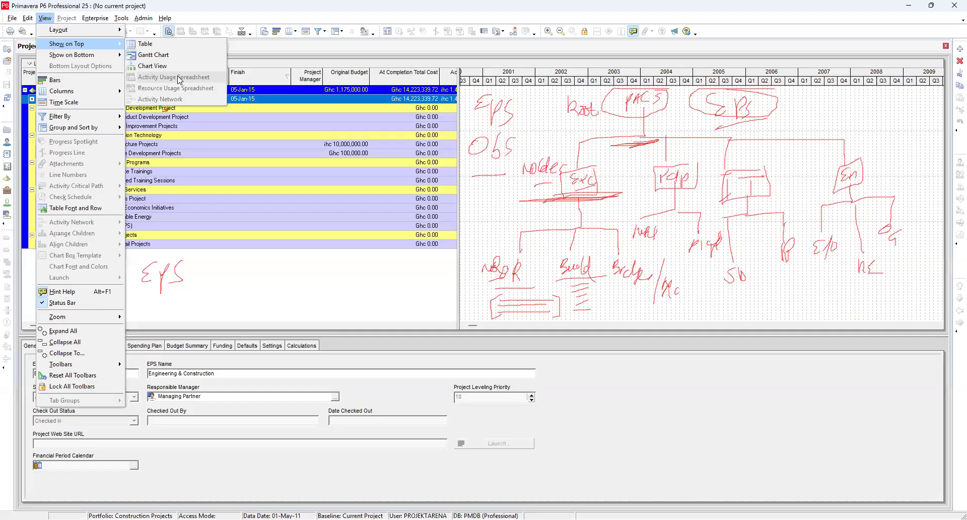
mouse_move(106, 18)
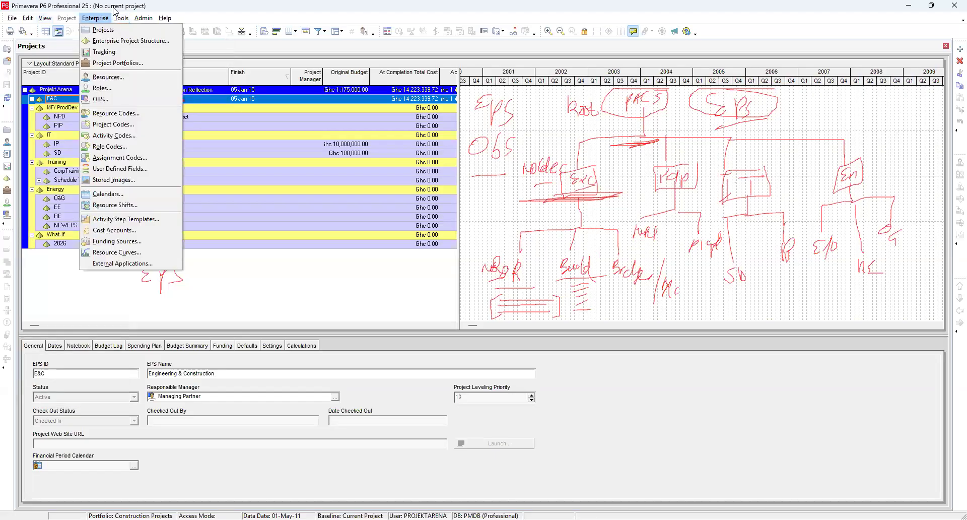
mouse_move(44, 18)
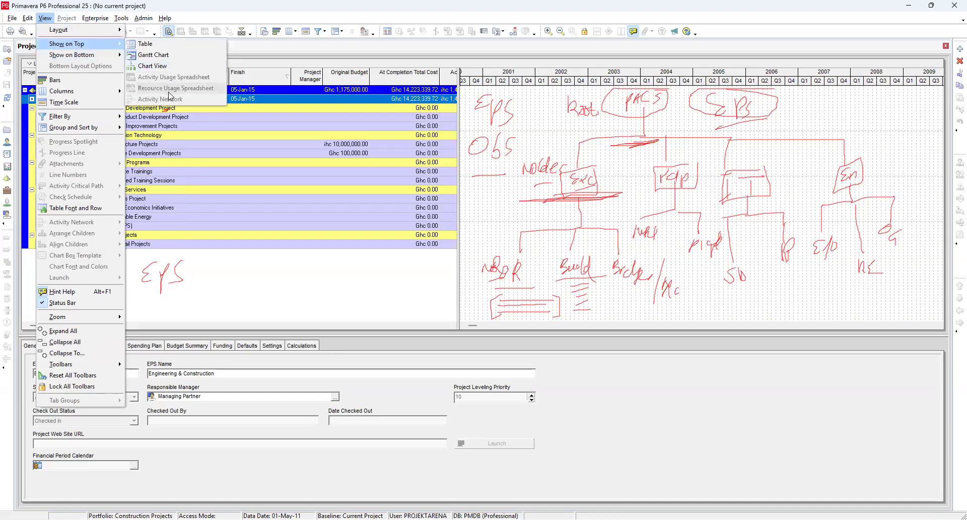
left_click(150, 45)
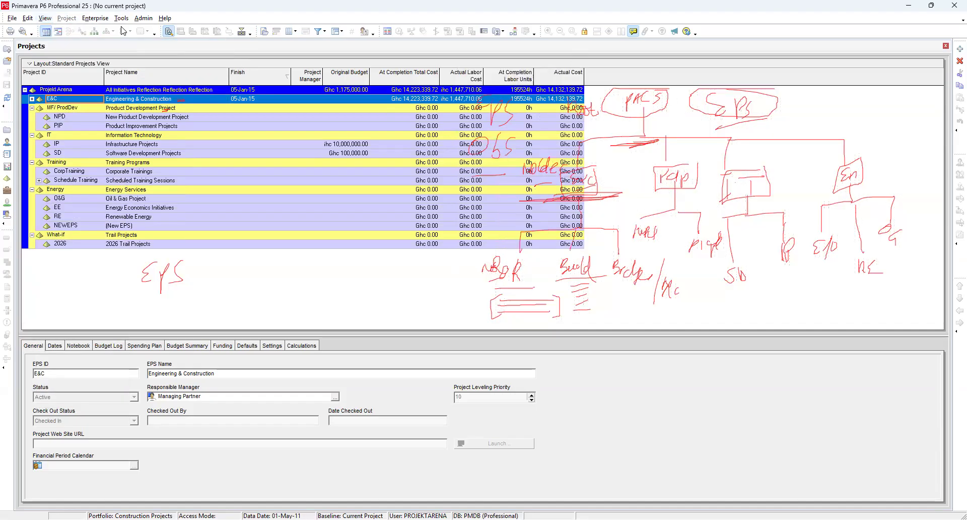
Step: Switch the top layout back to the Gantt Chart view
left_click(45, 18)
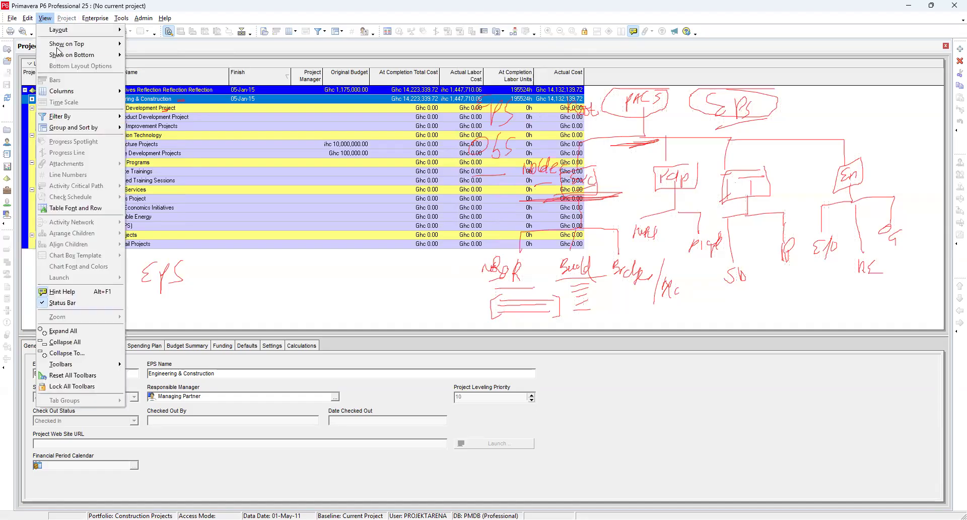
mouse_move(59, 46)
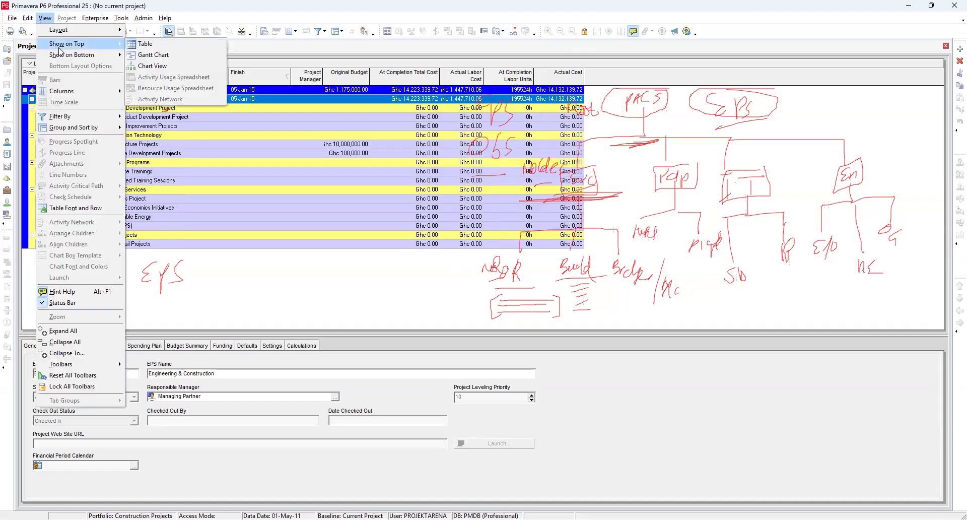
left_click(159, 55)
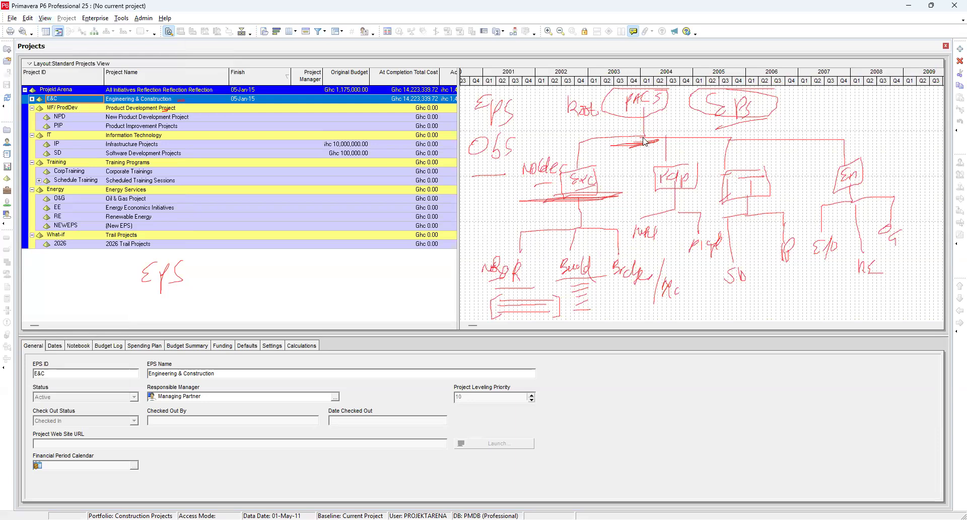
Step: Set the bottom layout to show Details
left_click(44, 19)
mouse_move(61, 55)
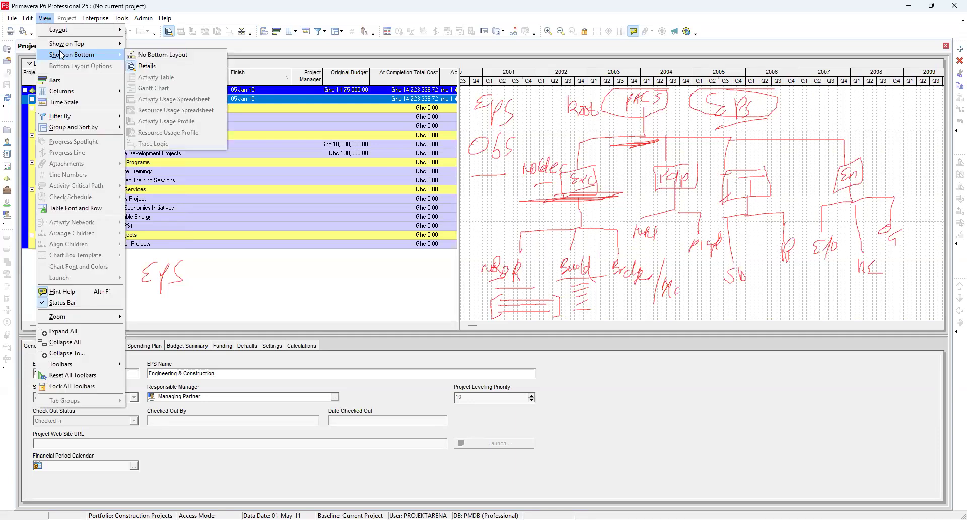
mouse_move(113, 47)
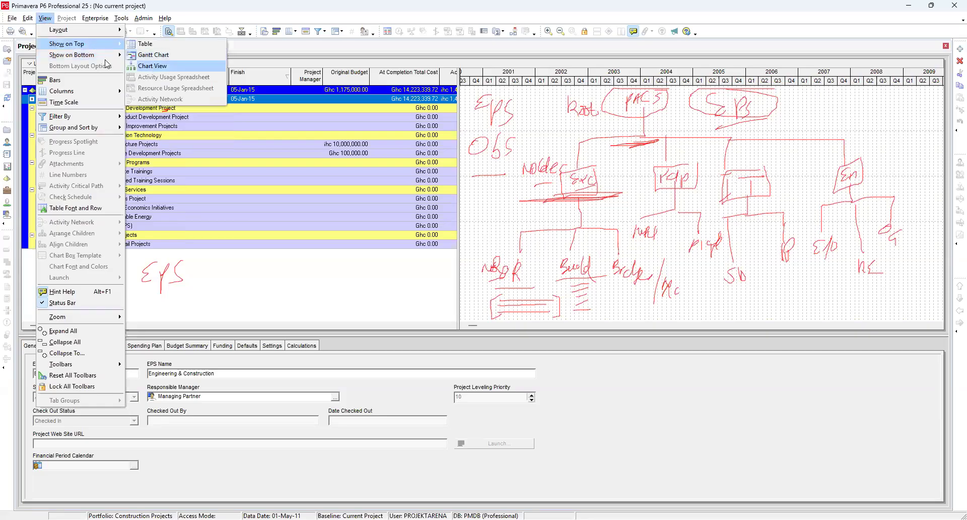
mouse_move(97, 60)
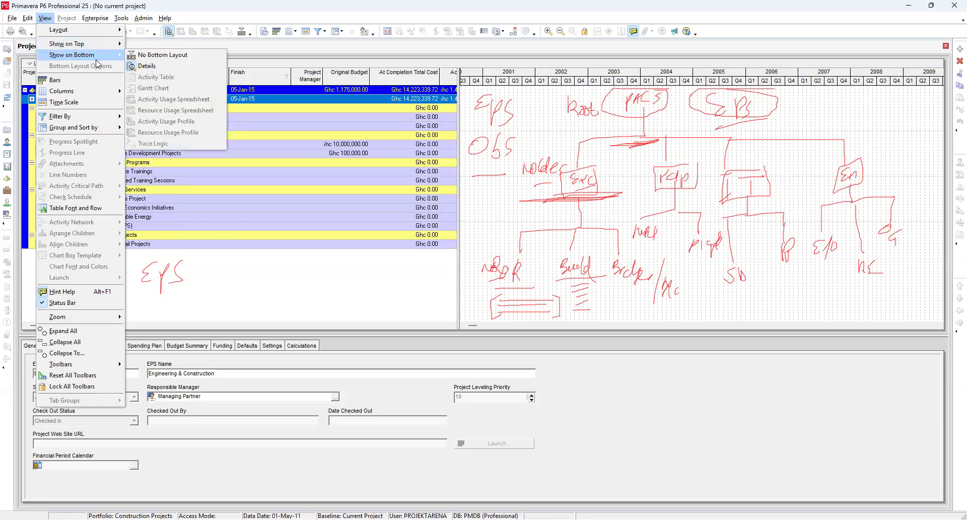
left_click(150, 70)
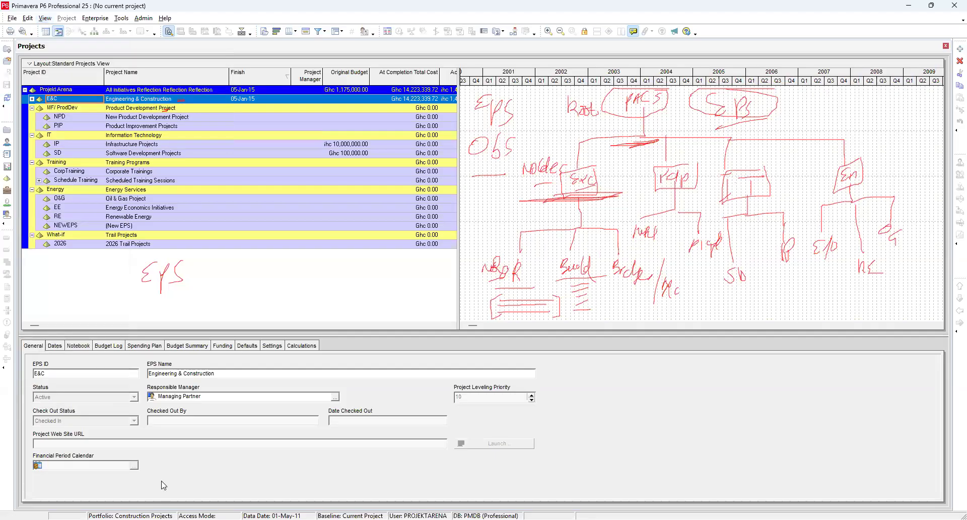
Step: Hide the bottom layout by choosing No Bottom Layout
left_click(44, 19)
mouse_move(80, 55)
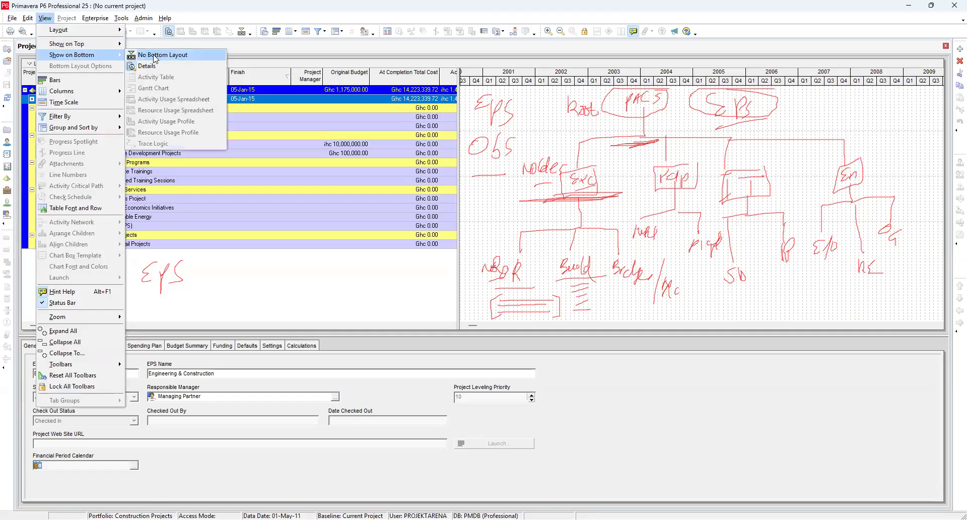
left_click(156, 57)
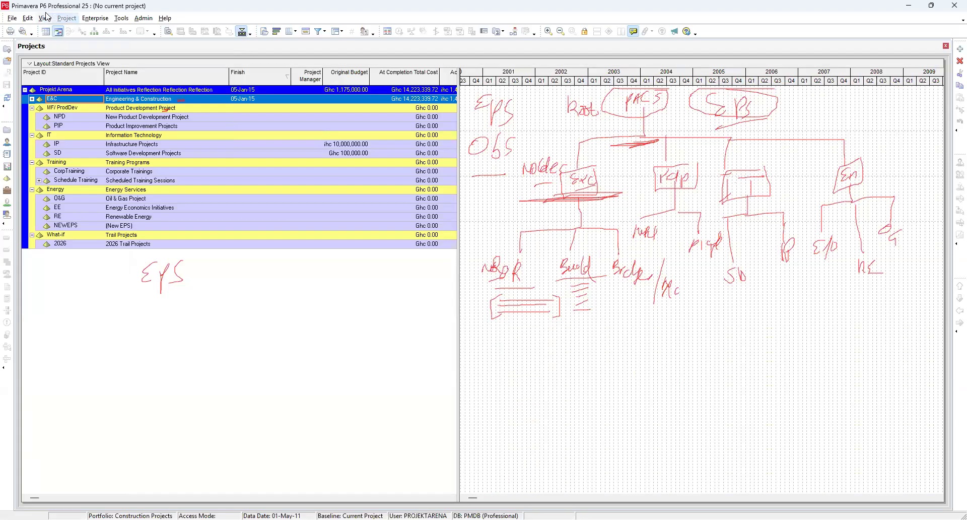
Step: Show Project Details in the bottom layout, then switch the bottom layout back to No Bottom Layout
left_click(32, 65)
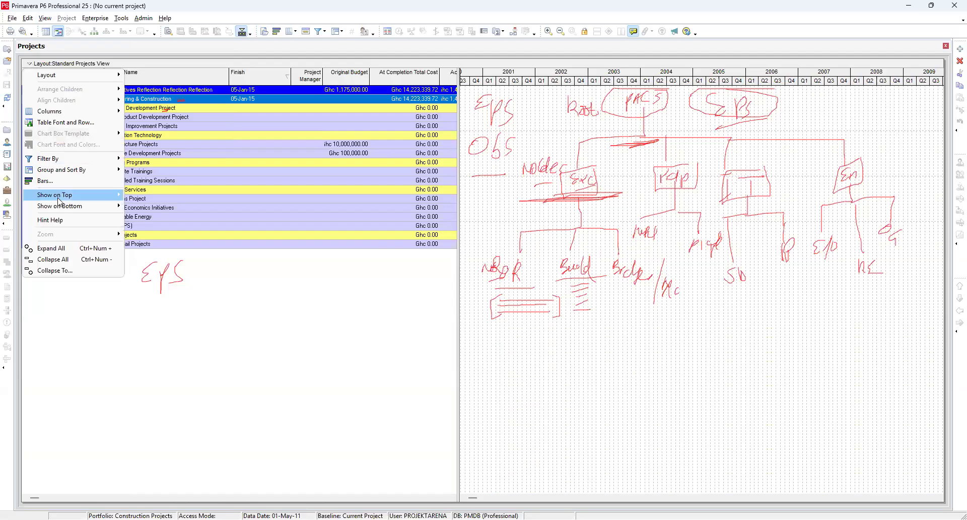
mouse_move(59, 210)
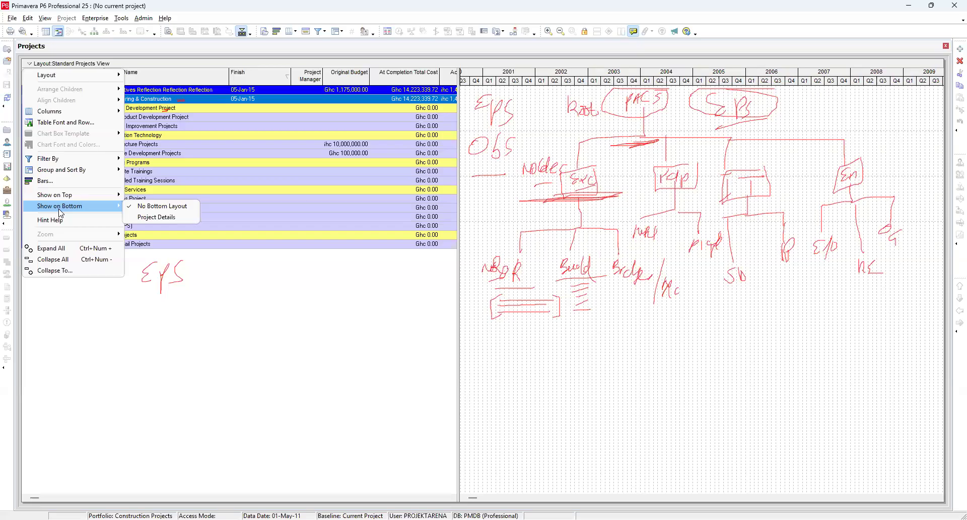
left_click(145, 218)
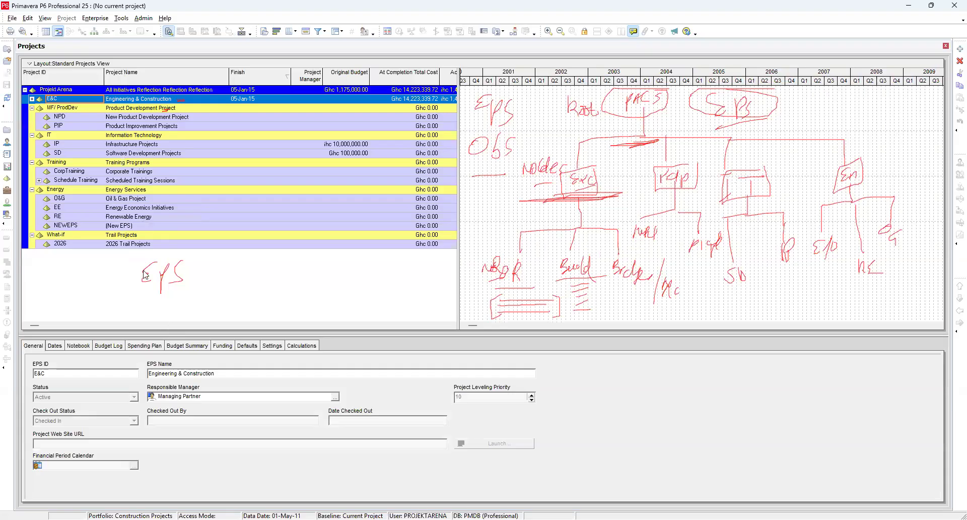
left_click(29, 64)
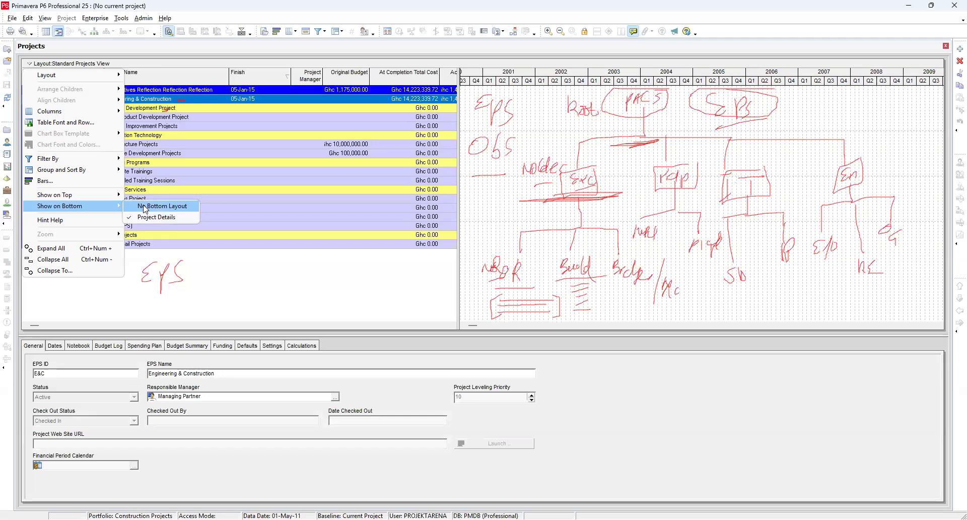
left_click(145, 208)
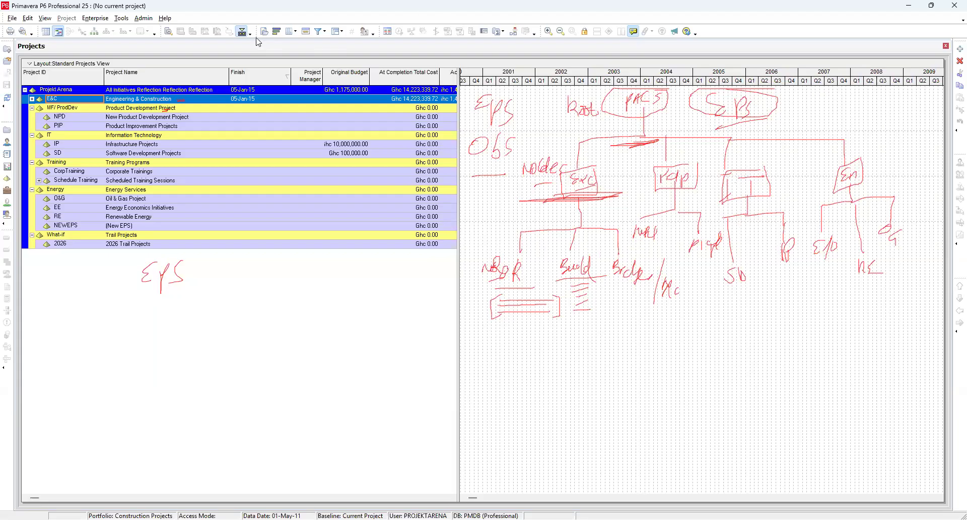
Step: Open the Enterprise Project Structure dialog and move it over the projects table
left_click(96, 19)
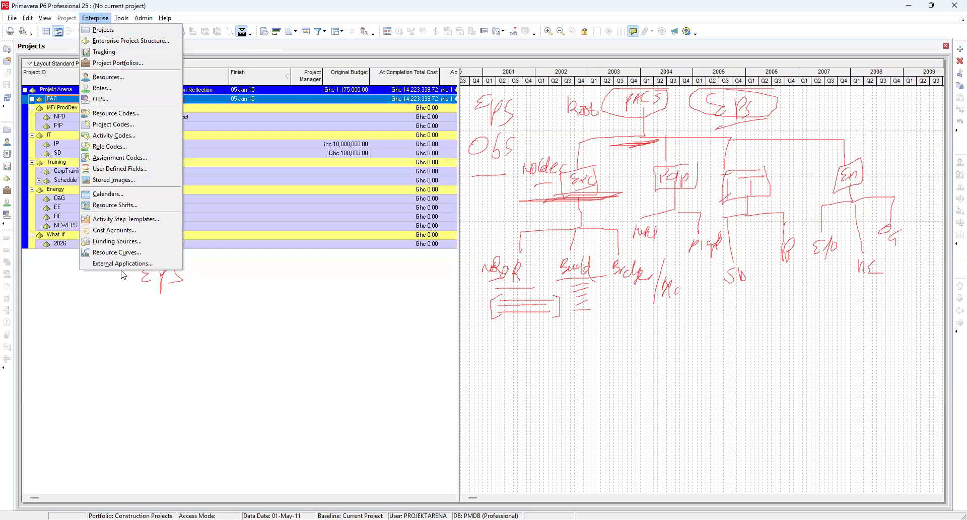
left_click(130, 40)
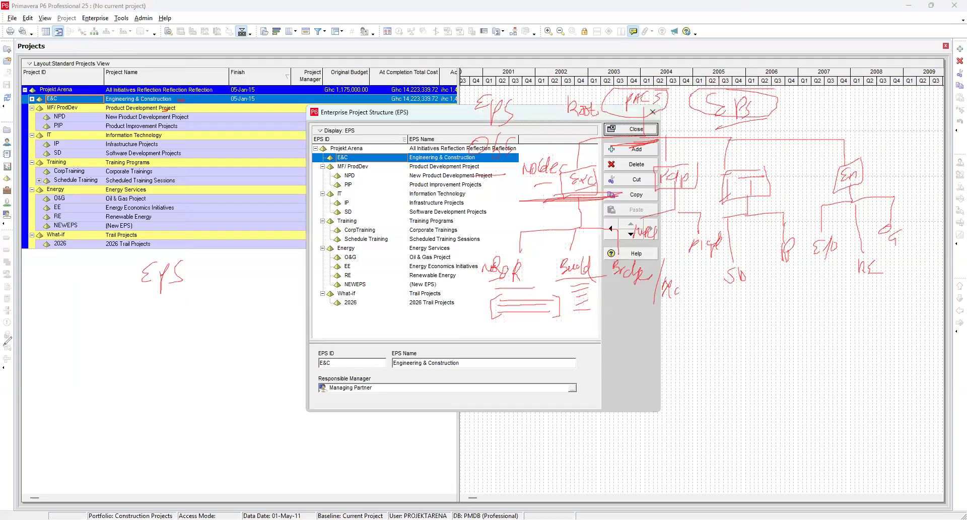
left_click(4, 346)
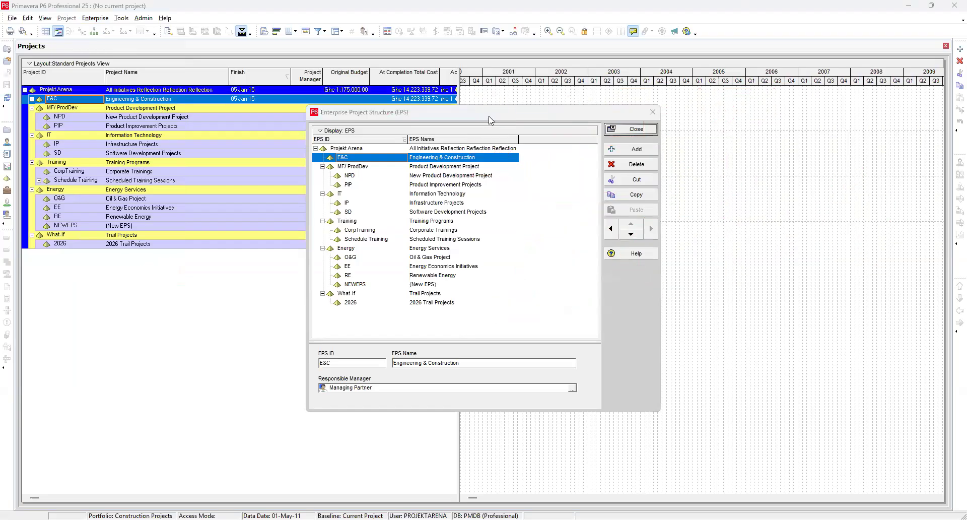
left_click_drag(490, 112, 347, 131)
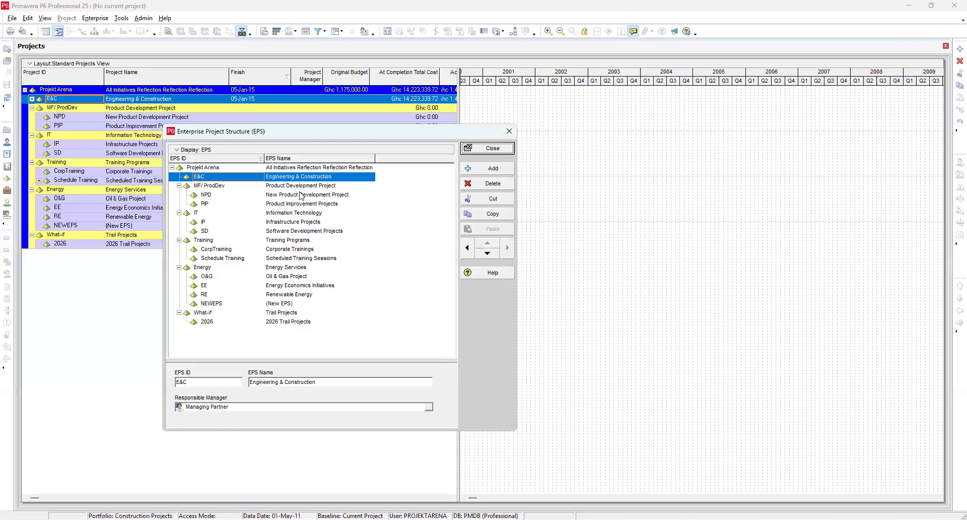
Step: Select each top-level EPS node in turn to review its EPS ID, name and responsible manager
left_click(205, 169)
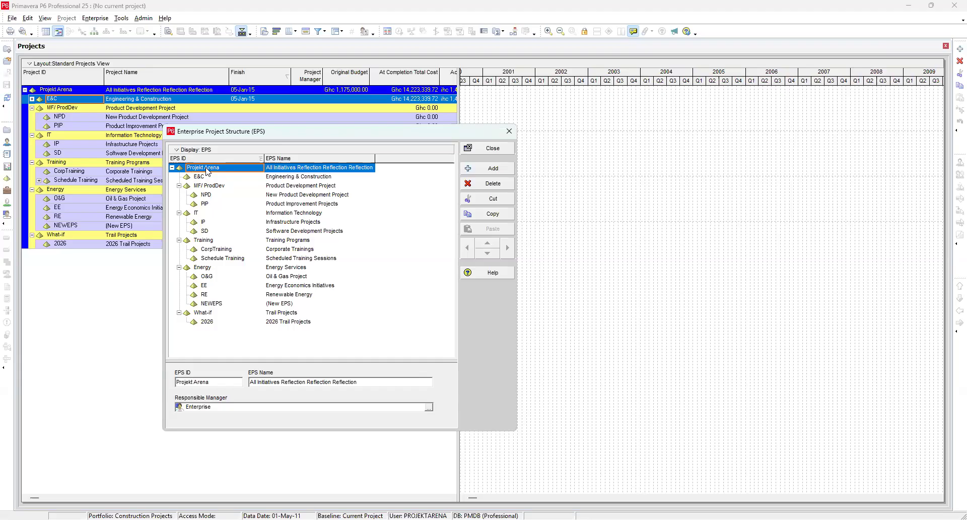
left_click(313, 180)
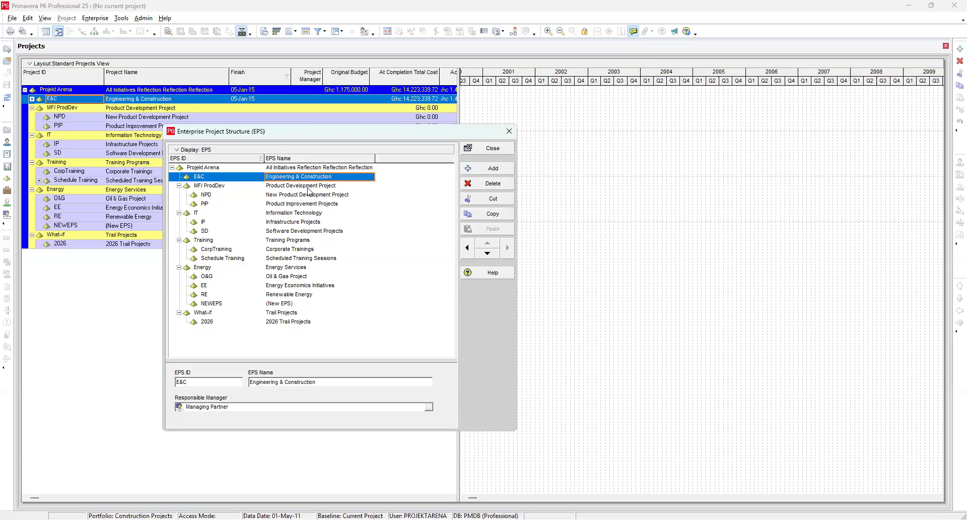
left_click(307, 188)
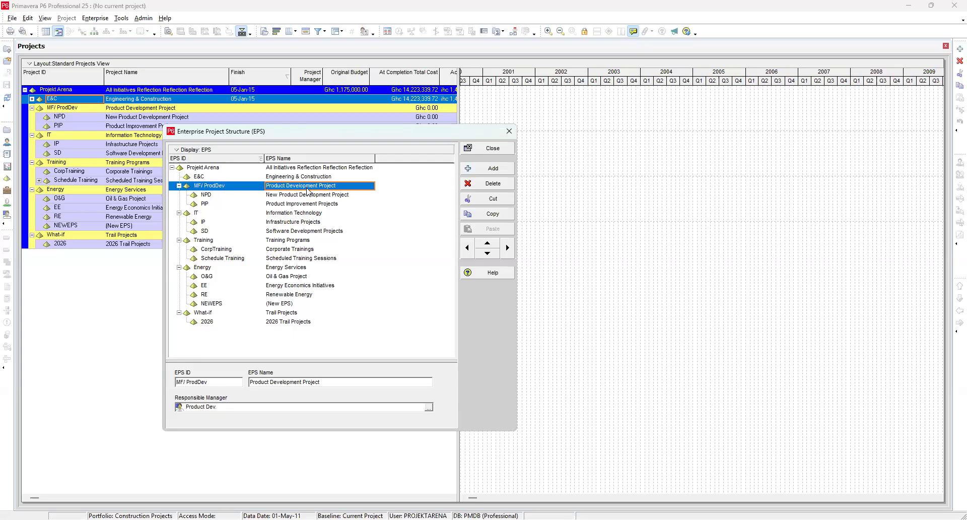
left_click(301, 214)
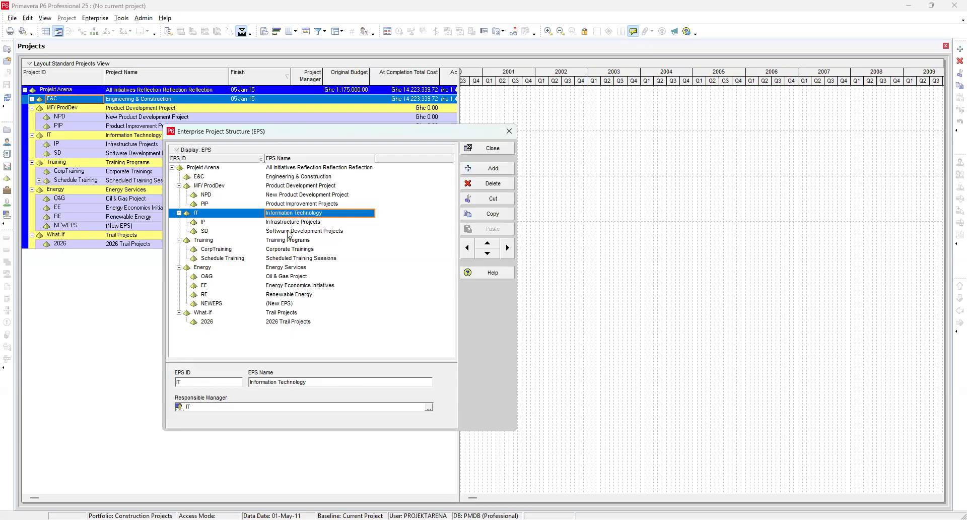
left_click(291, 241)
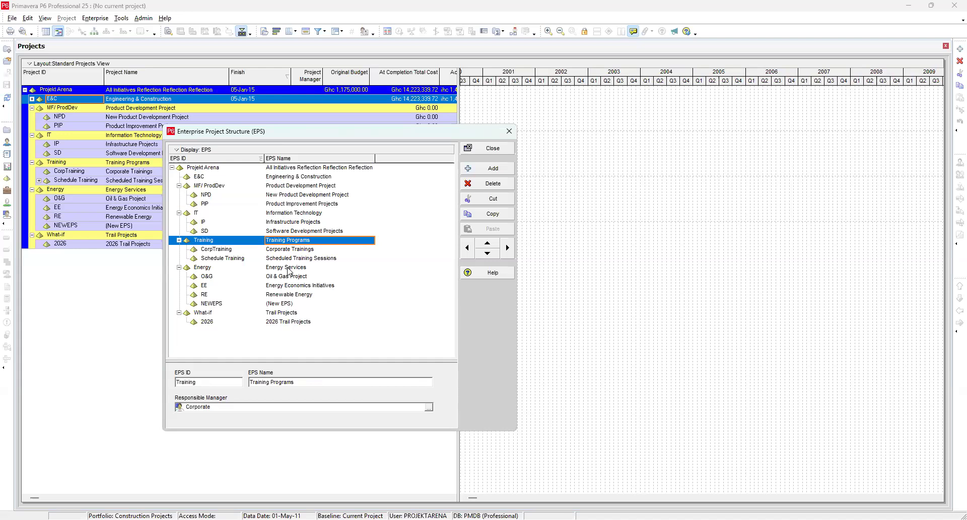
left_click(290, 268)
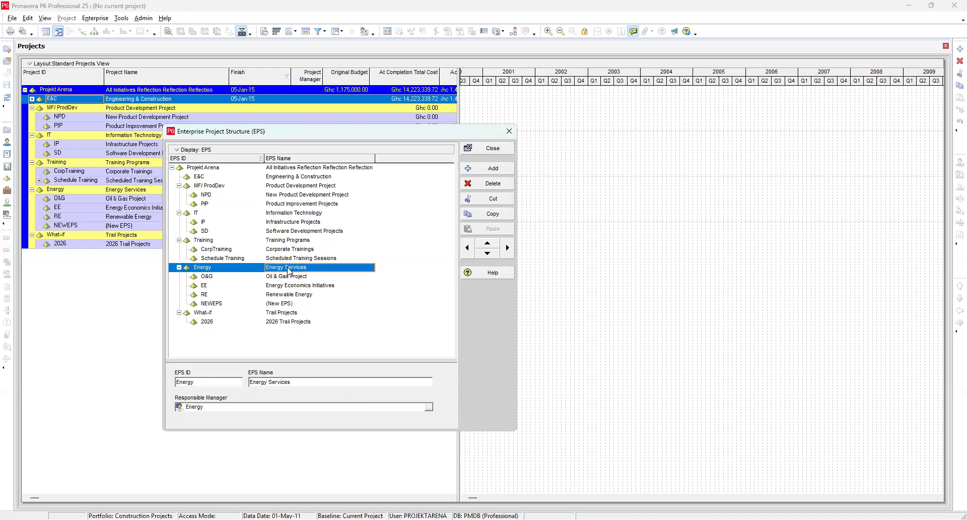
left_click(279, 315)
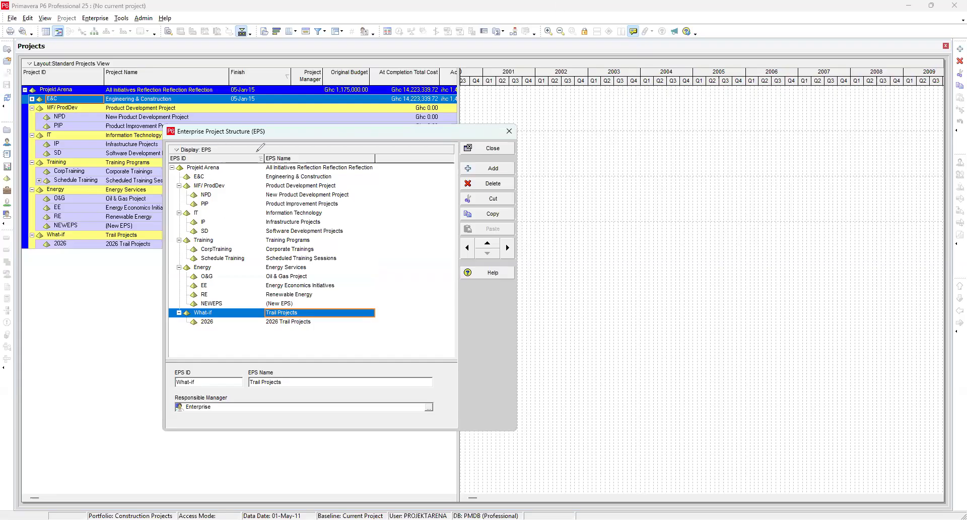
Step: Collapse the EPS tree under the Projekt Arena root node and expand it again
mouse_move(248, 164)
left_mouse_down()
mouse_move(271, 150)
mouse_move(257, 144)
mouse_move(249, 160)
mouse_move(268, 166)
mouse_move(274, 150)
mouse_move(252, 153)
mouse_move(250, 163)
left_mouse_up()
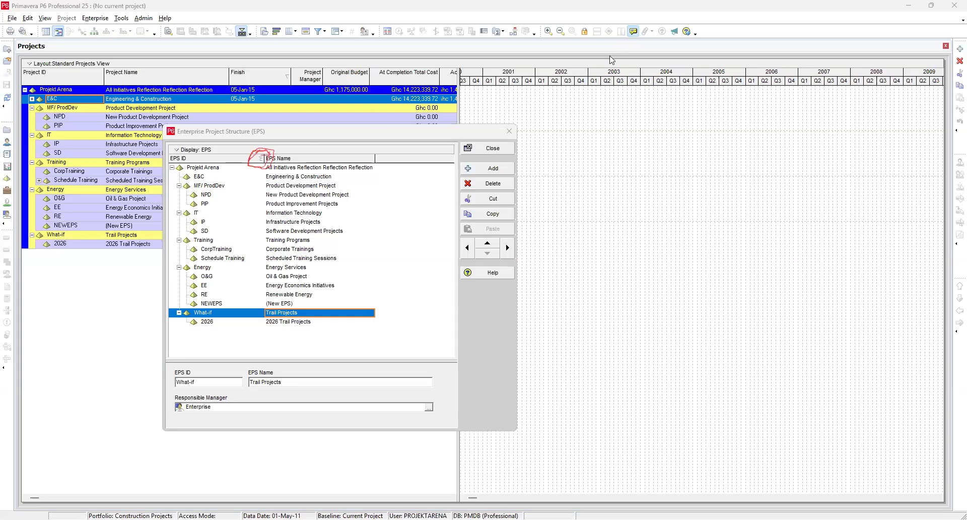
left_click_drag(182, 174, 185, 161)
left_click_drag(177, 198, 177, 288)
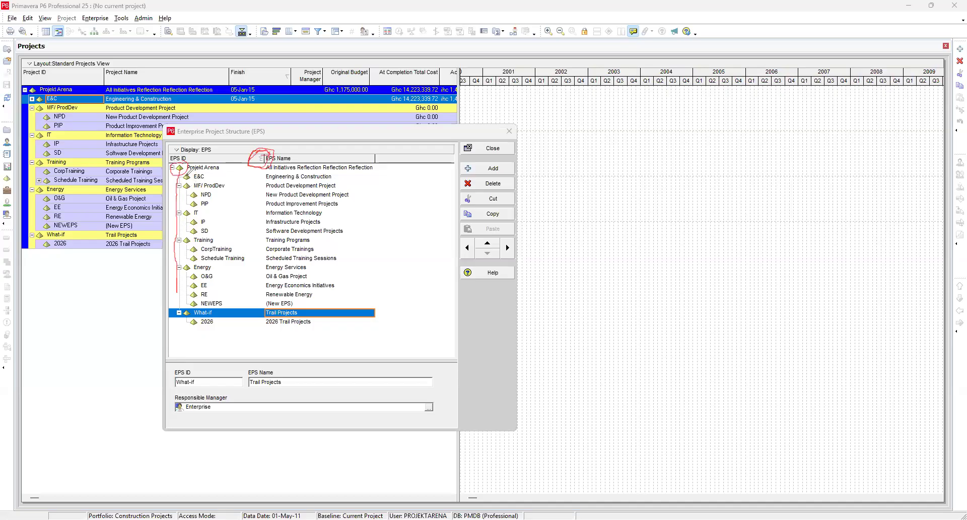
mouse_move(181, 269)
left_mouse_down()
mouse_move(191, 325)
mouse_move(201, 327)
mouse_move(231, 246)
mouse_move(229, 177)
mouse_move(177, 163)
mouse_move(194, 173)
mouse_move(221, 164)
left_mouse_up()
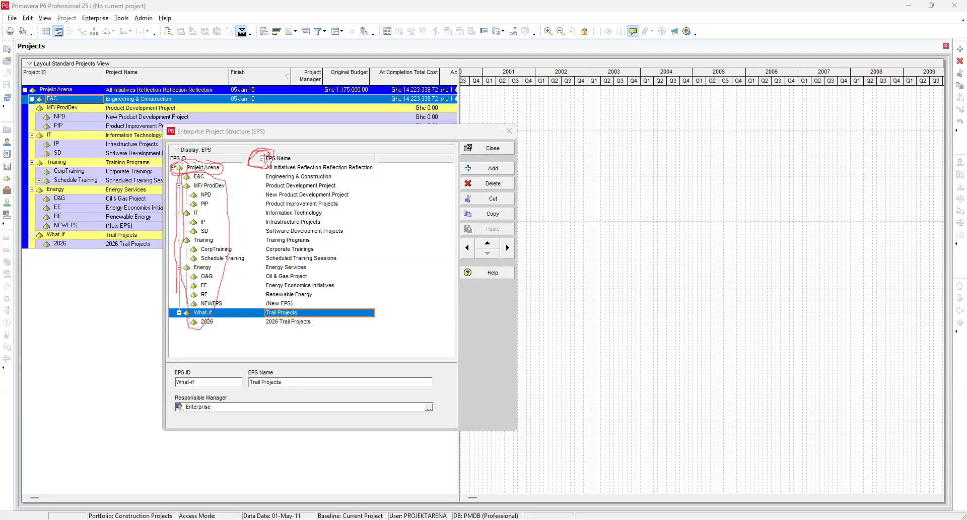
key("Escape")
left_click(172, 167)
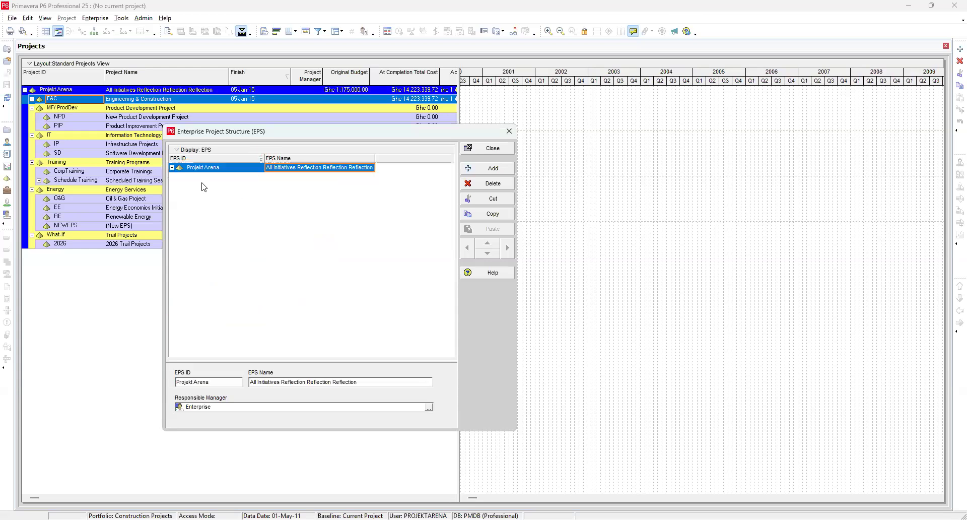
left_click(171, 167)
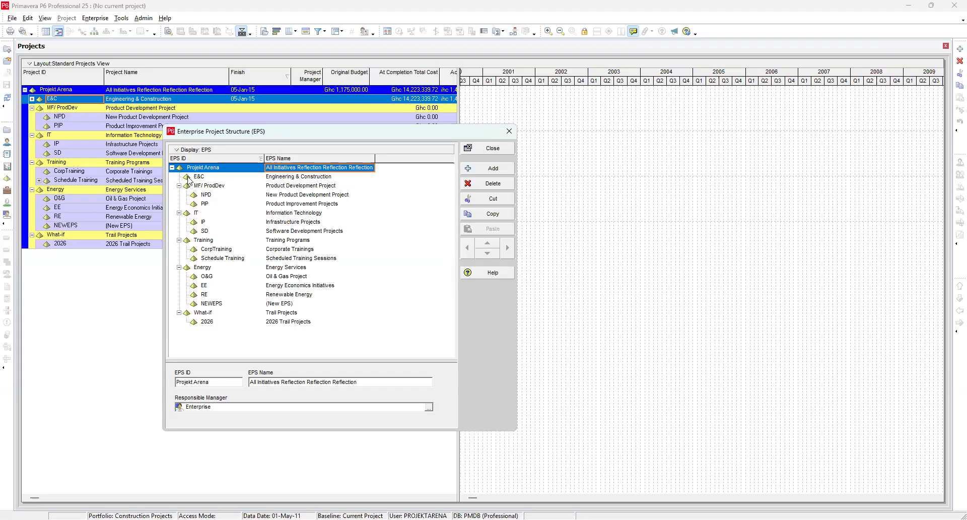
Step: Step through every EPS node and its child elements, from E&C down to NEWEPS, reviewing each one's details
left_click(189, 178)
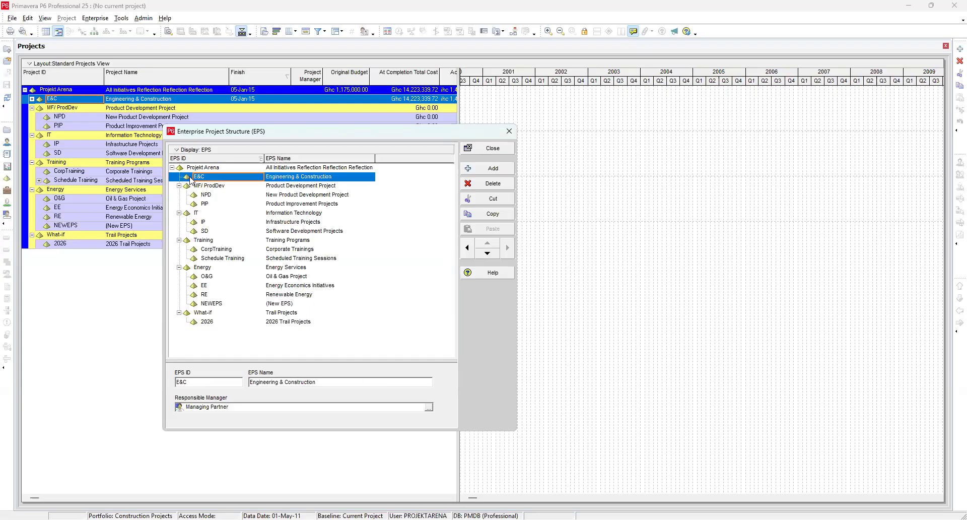
left_click(296, 187)
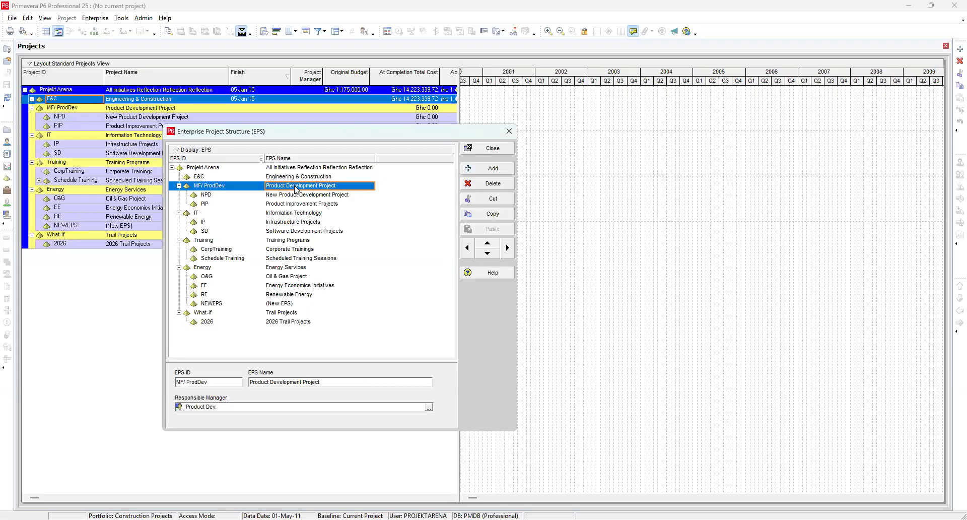
left_click(209, 196)
left_click(210, 205)
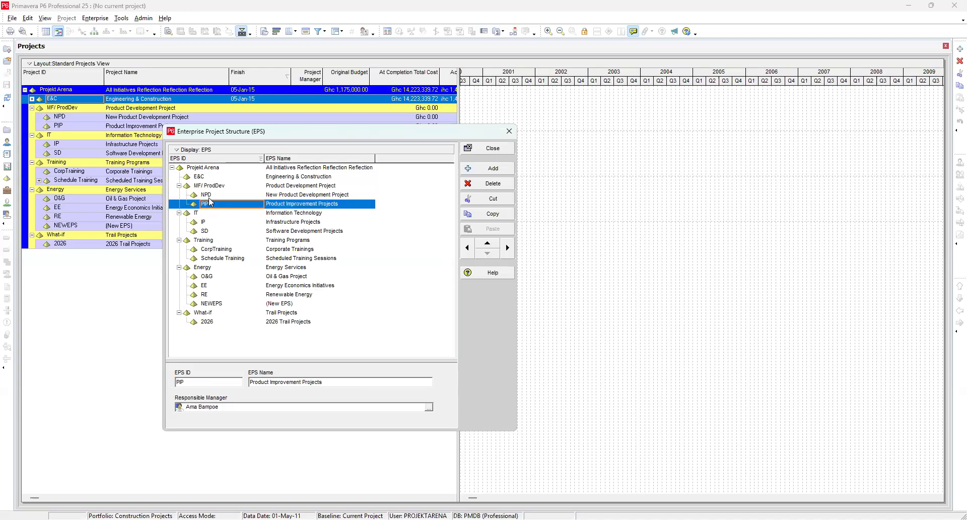
left_click(194, 169)
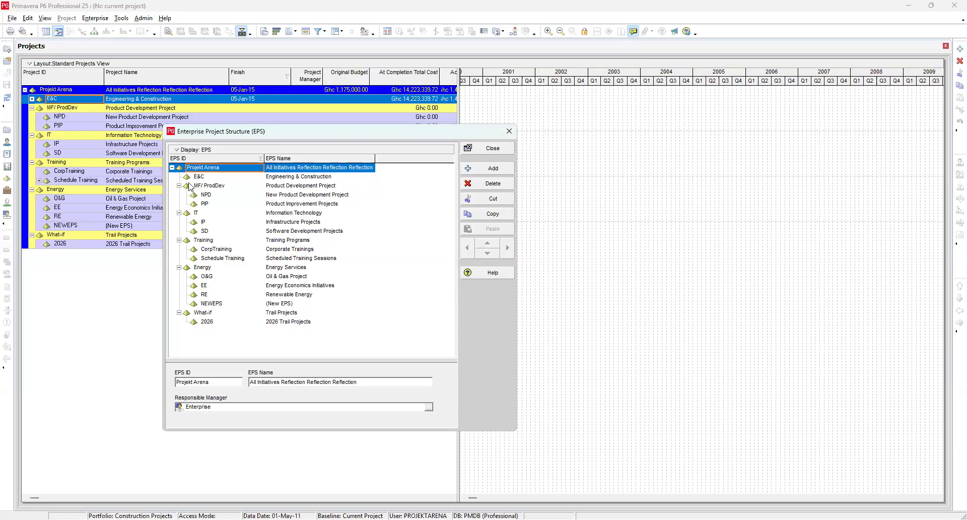
left_click(295, 188)
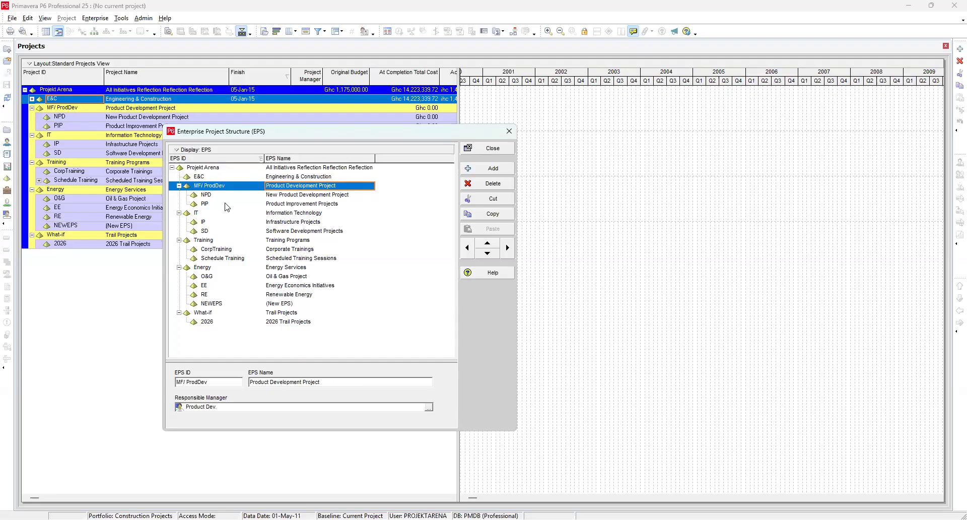
left_click(294, 198)
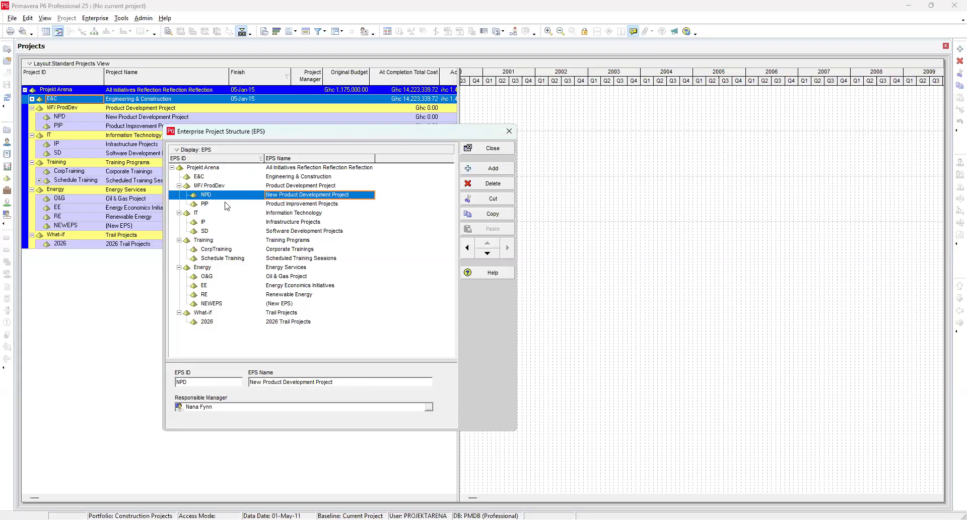
left_click(286, 203)
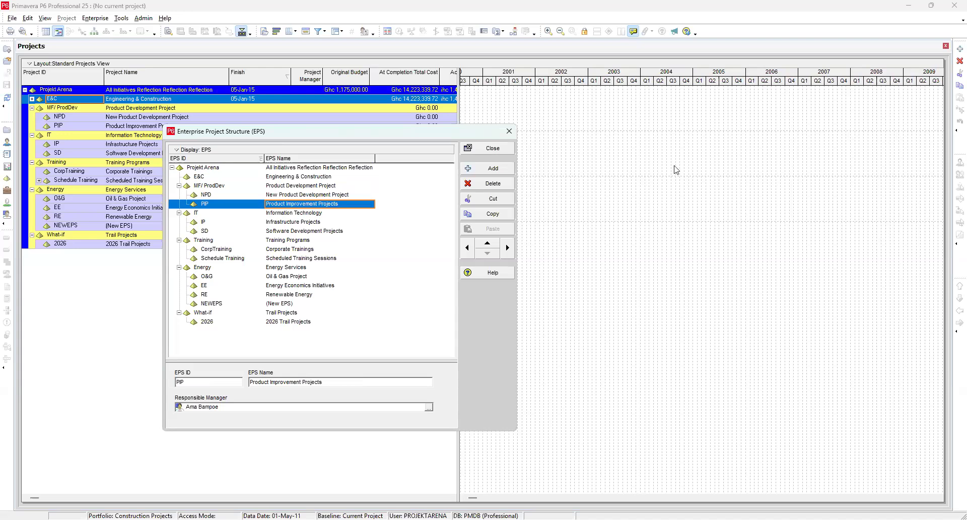
left_click(308, 214)
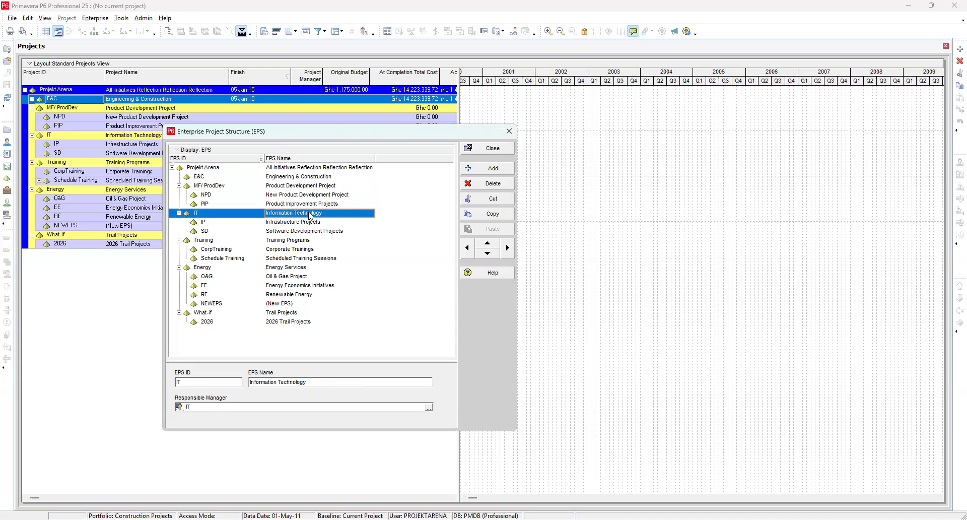
left_click(201, 222)
left_click(204, 232)
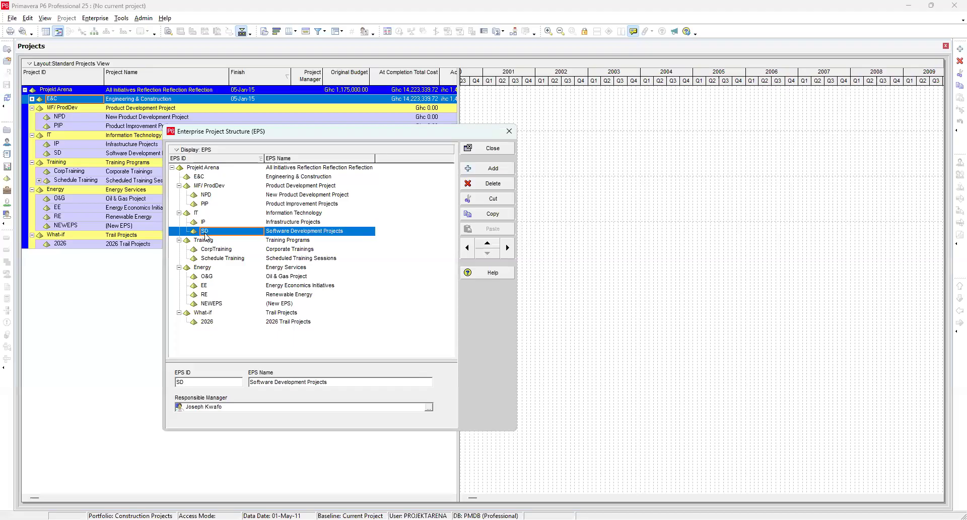
left_click(286, 241)
left_click(225, 251)
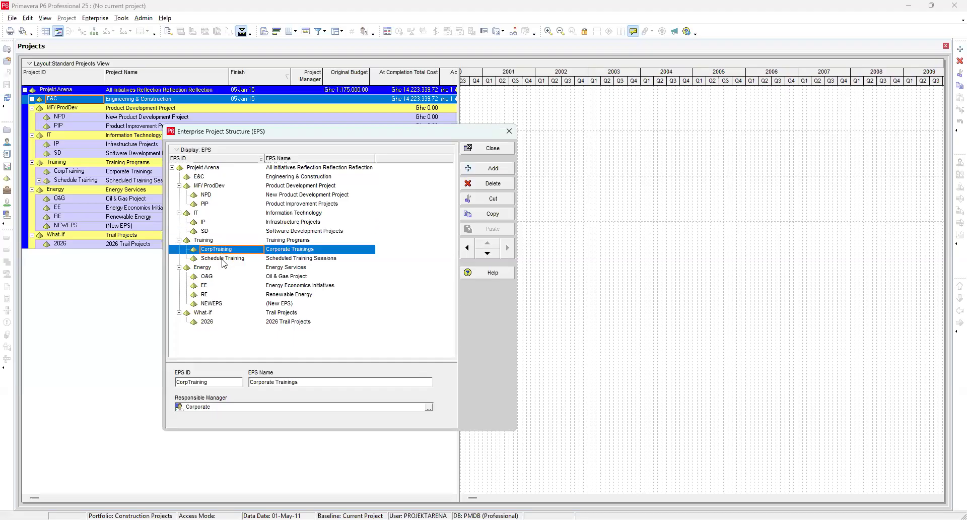
left_click(222, 258)
left_click(278, 268)
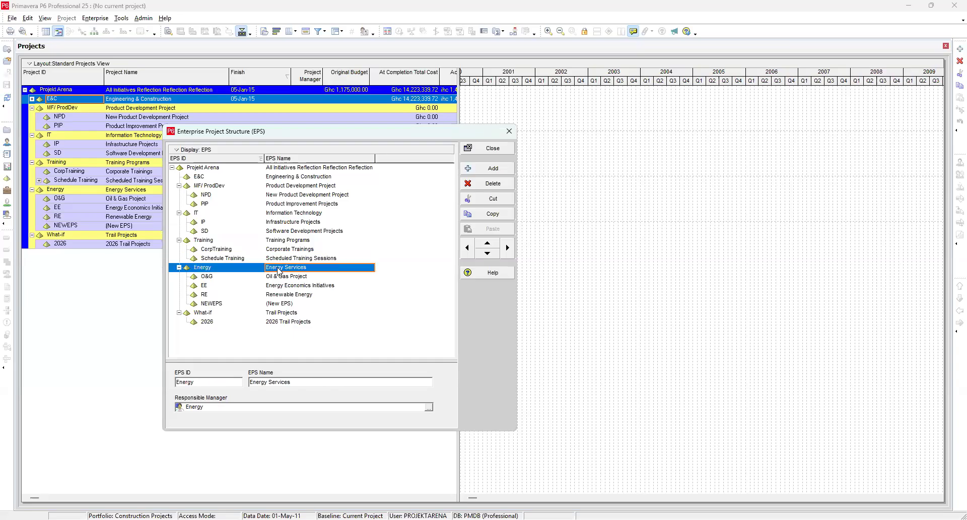
left_click(216, 286)
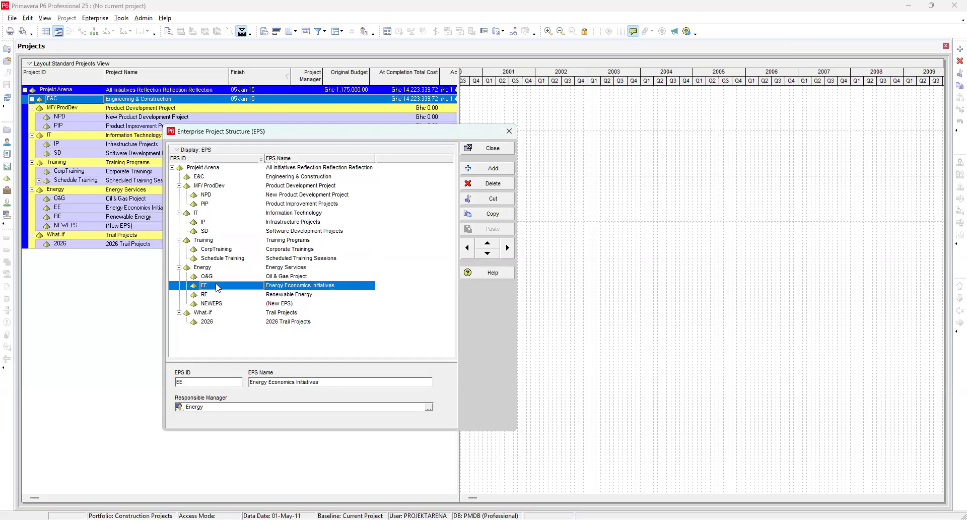
left_click(217, 277)
left_click(212, 296)
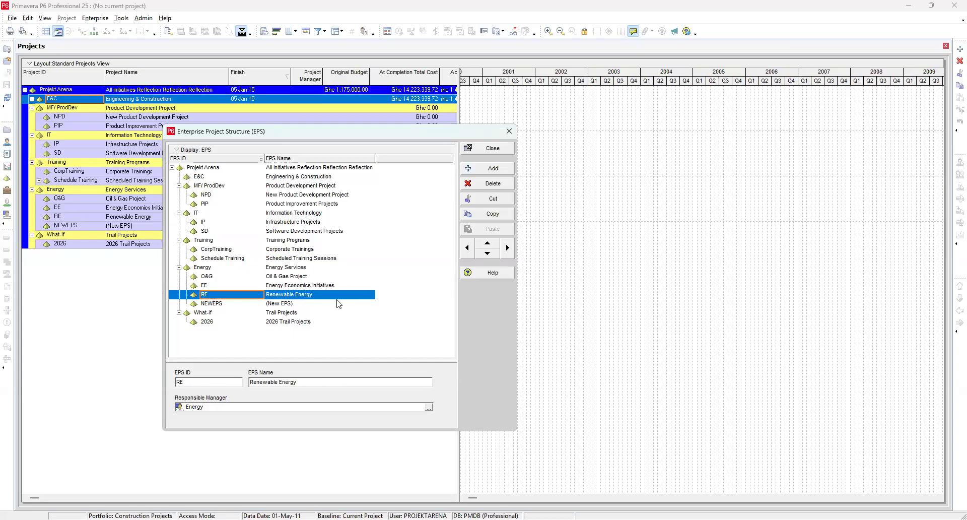
left_click(280, 304)
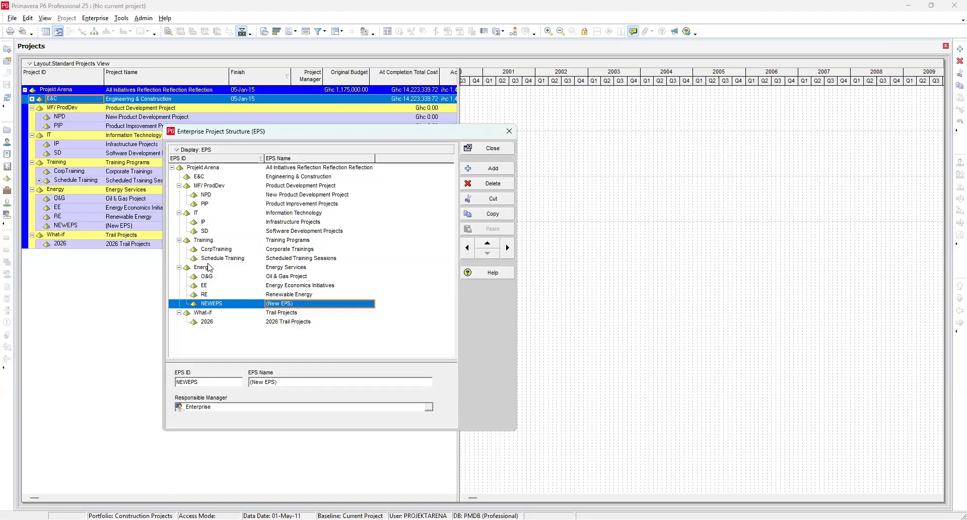
Step: Delete the NEWEPS element from the Enterprise Project Structure
left_click(487, 182)
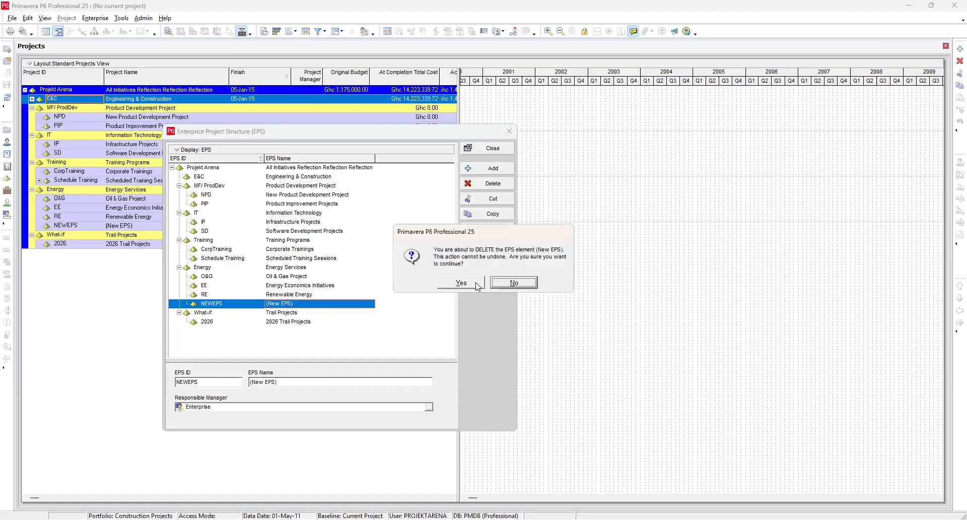
left_click(461, 282)
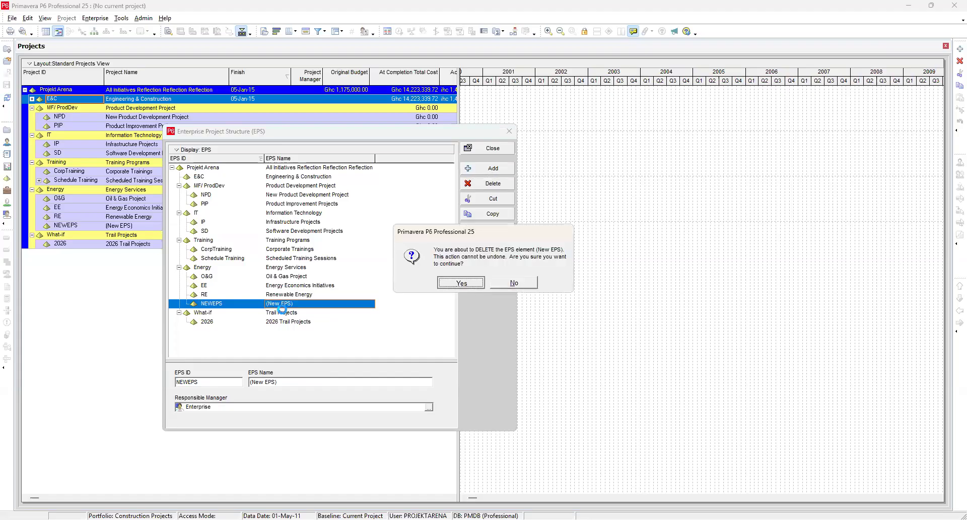
Step: Select the Energy node and its O&G child, then add a new EPS element to the hierarchy
left_click(210, 270)
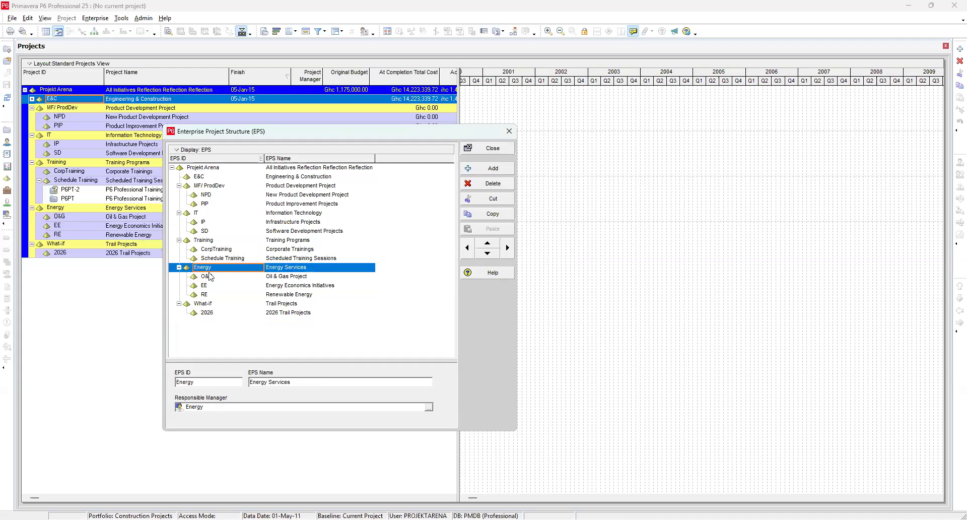
left_click(209, 277)
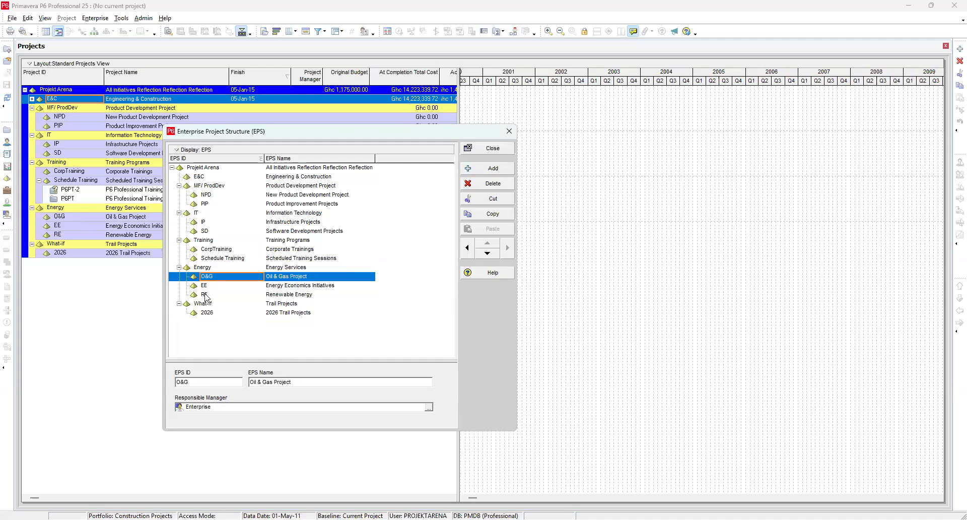
left_click(197, 268)
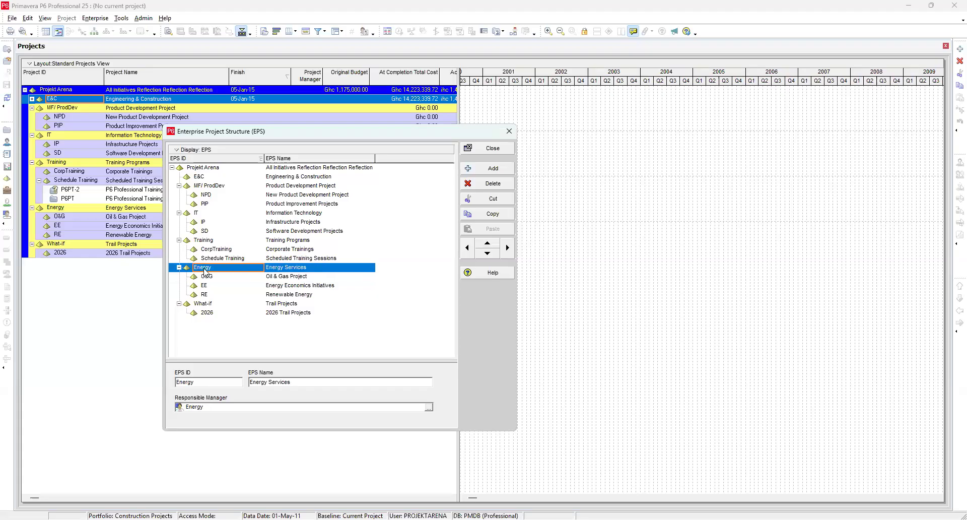
left_click(494, 169)
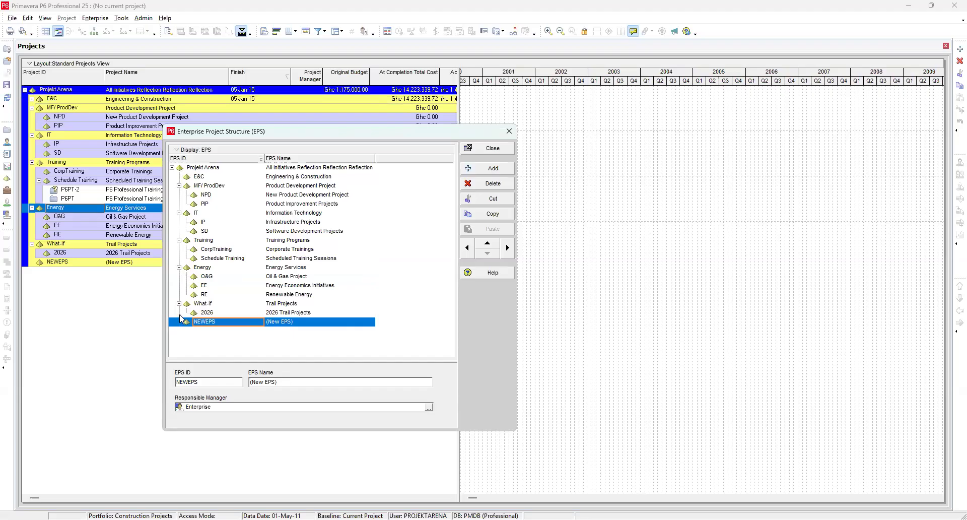
Step: Demote the new NEWEPS element beneath What-if, then promote it back to its previous level
left_click(507, 247)
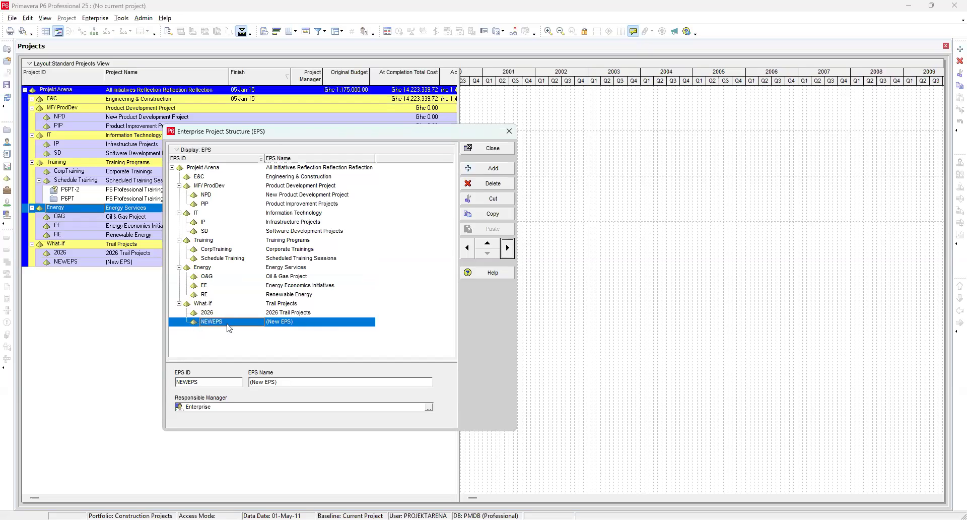
left_click(202, 305)
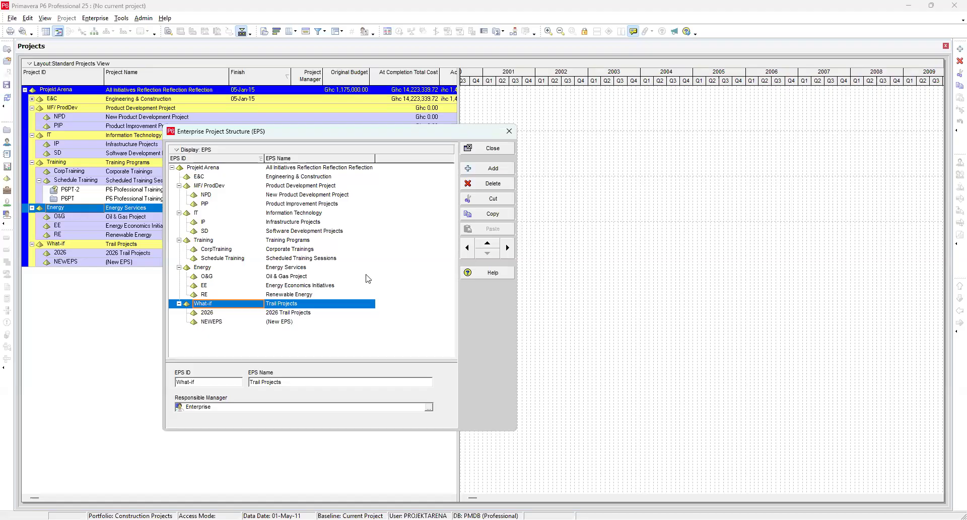
left_click(211, 323)
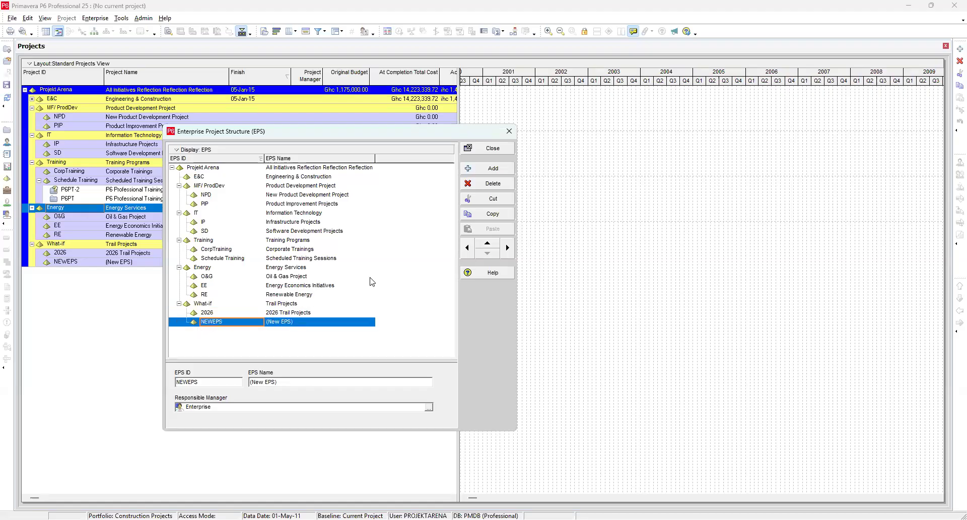
left_click(466, 248)
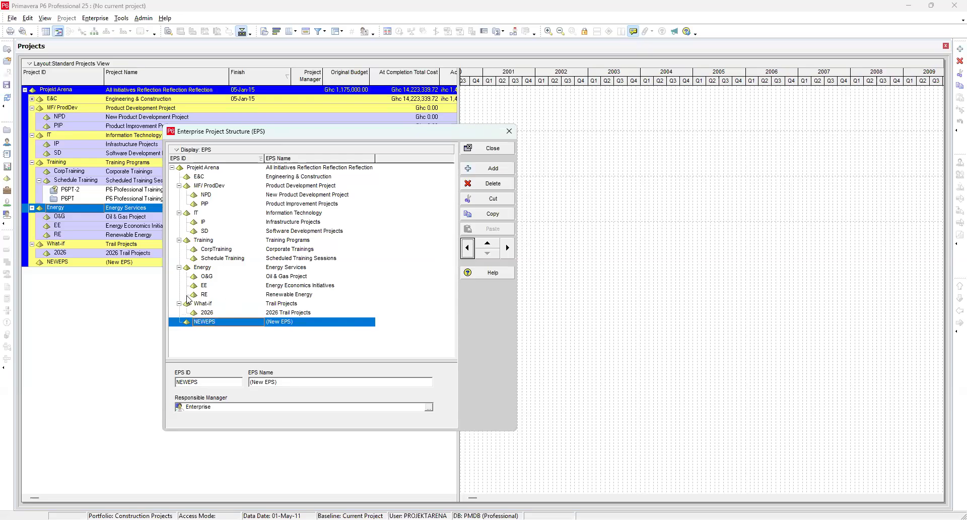
Step: Select the Projekt Arena root, collapse its whole EPS branch and expand it again
left_click(175, 169)
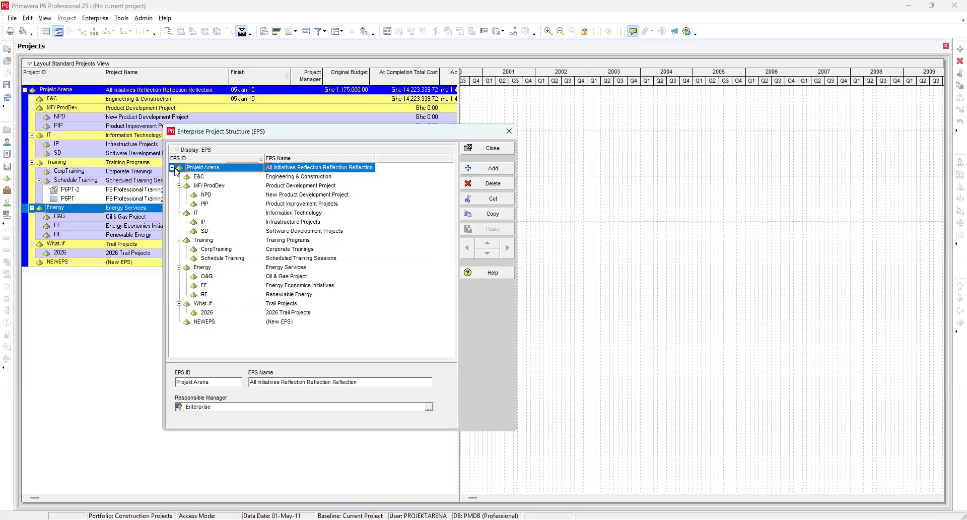
left_click(173, 167)
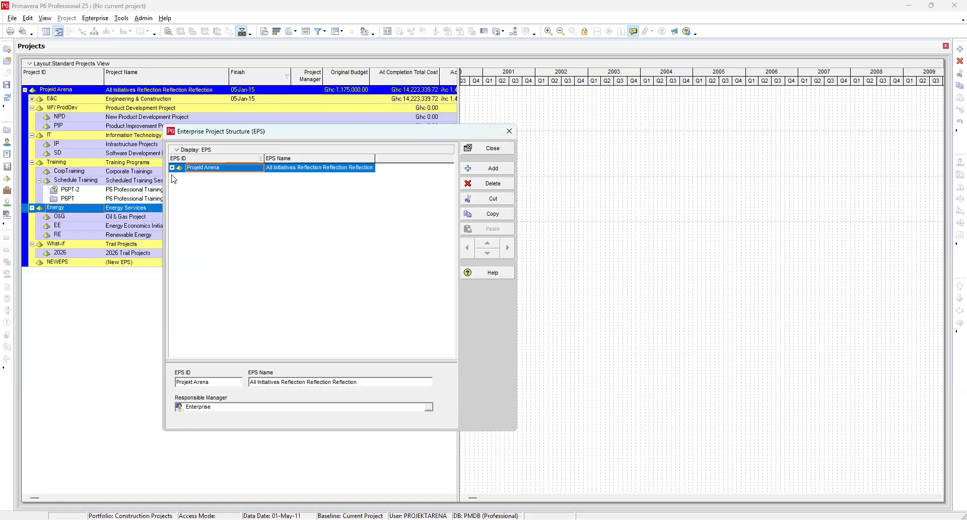
left_click(172, 168)
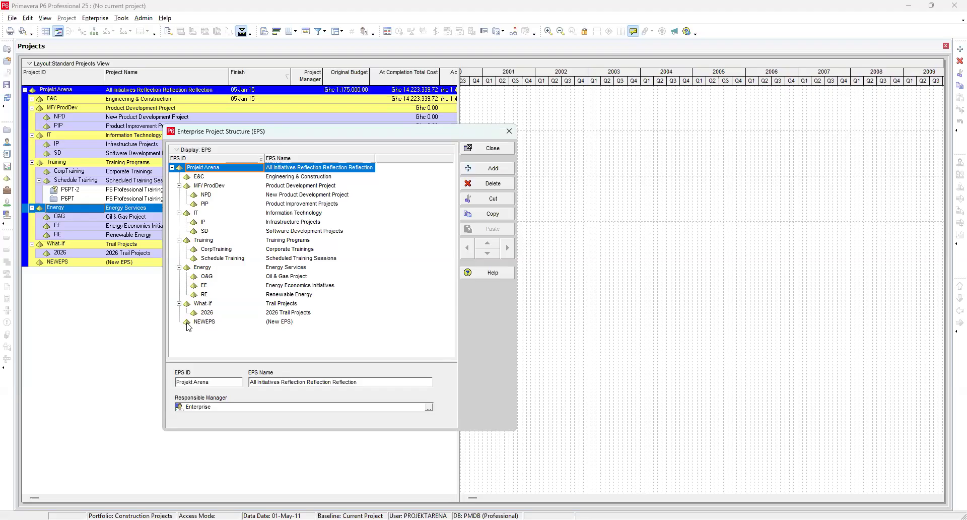
Step: Select the EPS nodes one by one from NEWEPS up to E&C and back to NEWEPS
left_click(205, 323)
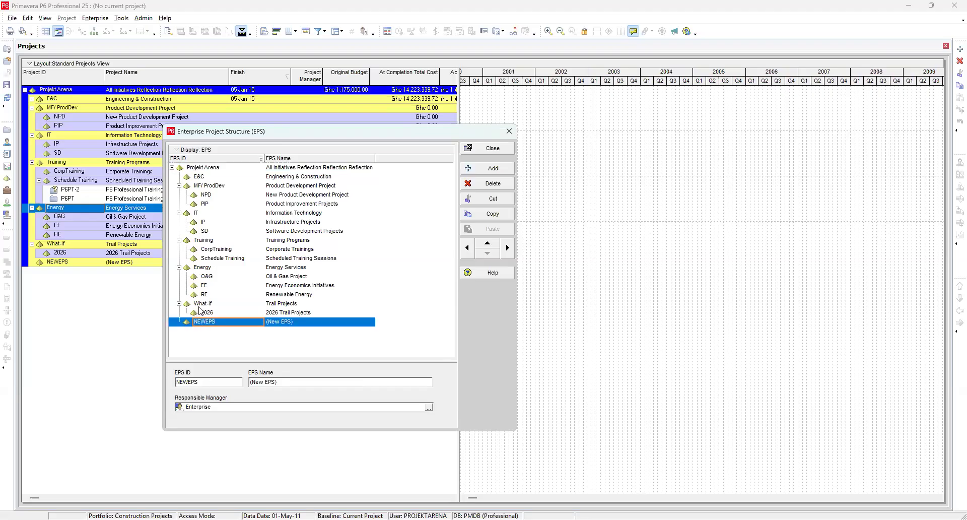
left_click(205, 304)
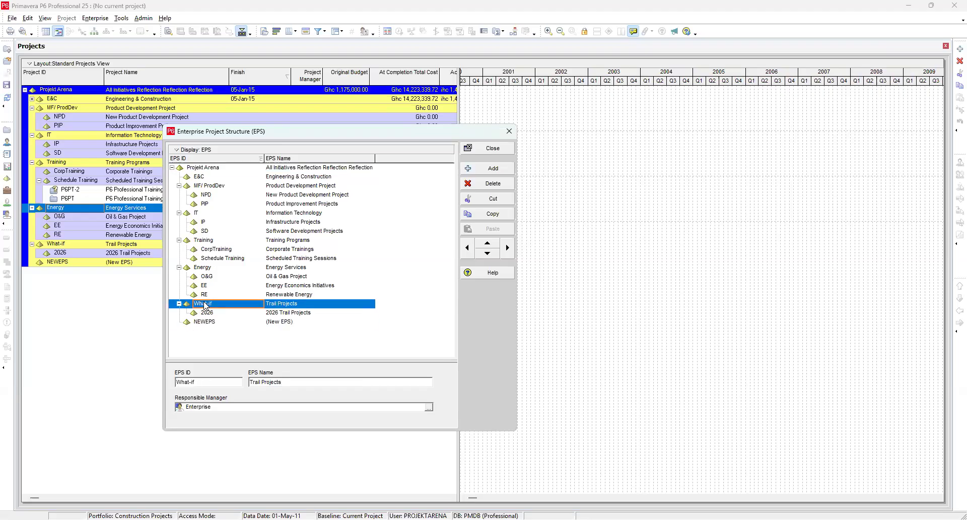
left_click(203, 268)
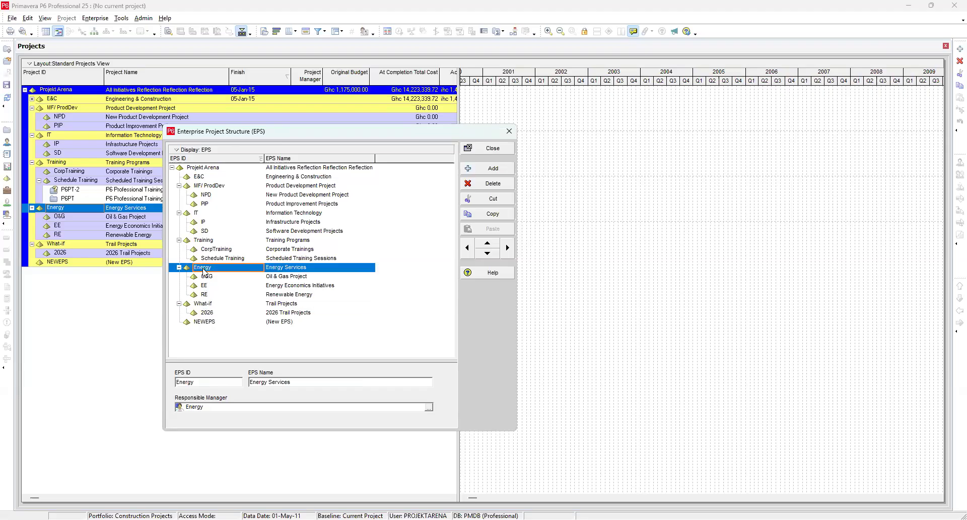
left_click(205, 241)
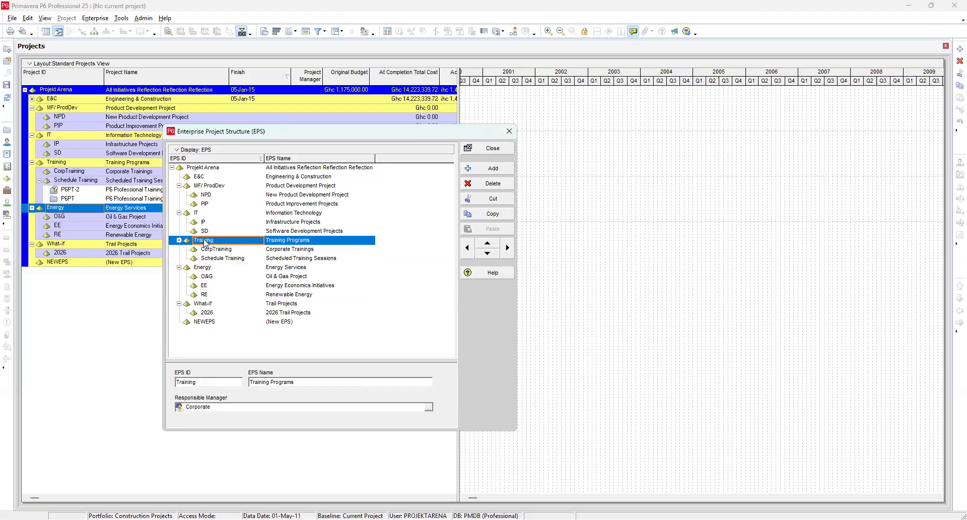
left_click(207, 186)
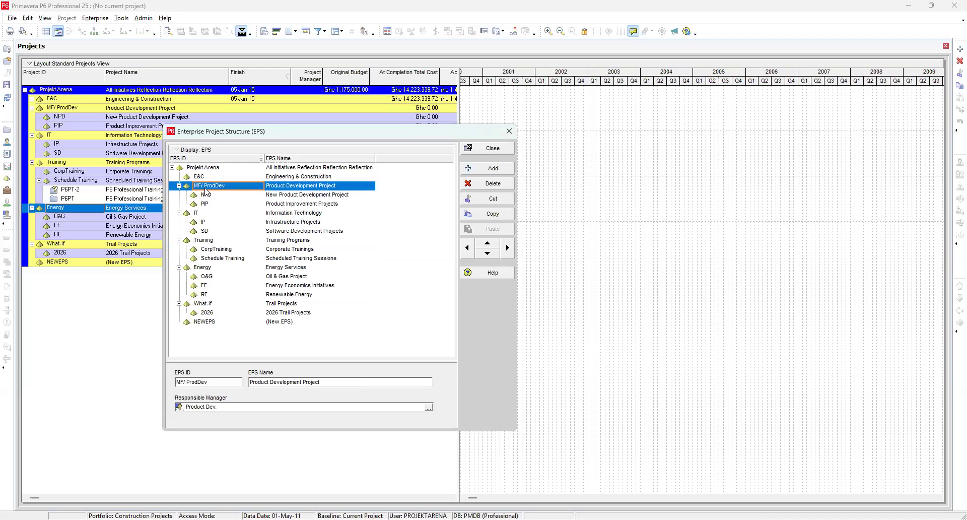
left_click(210, 177)
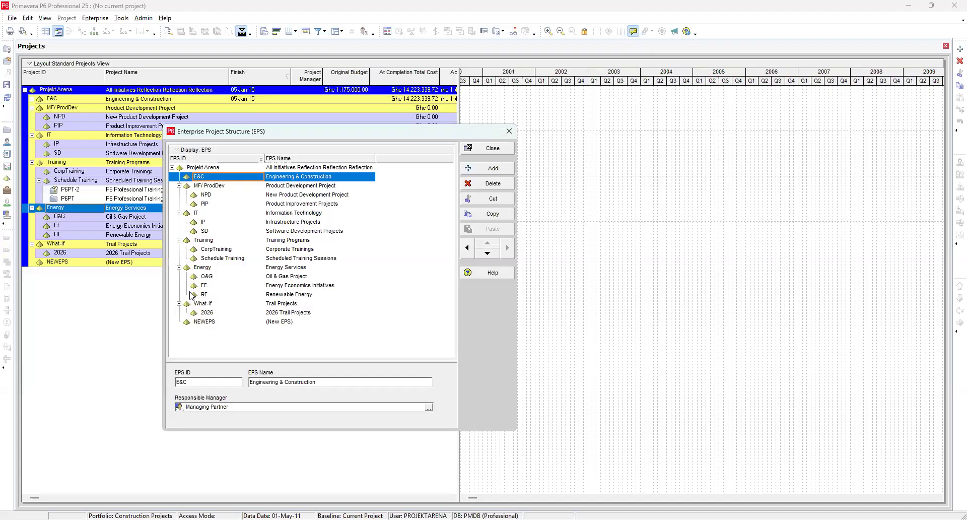
left_click(200, 323)
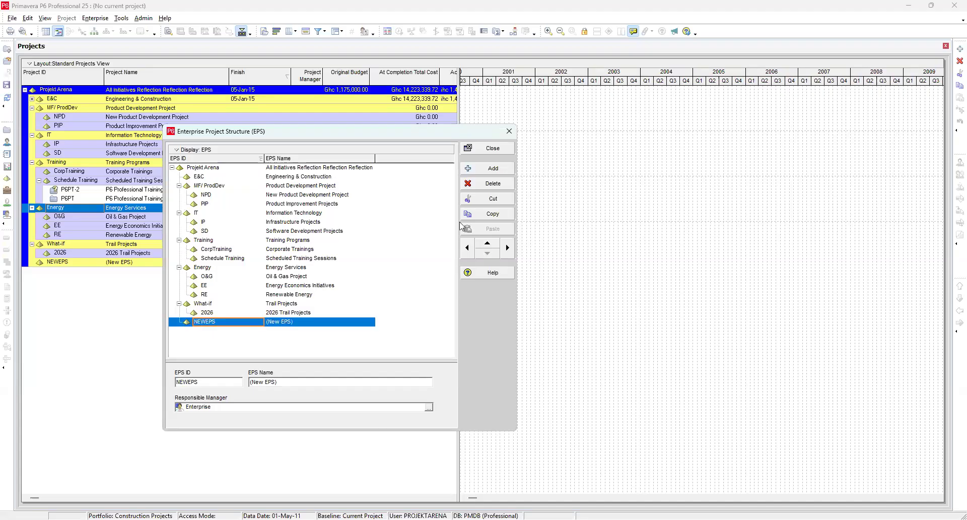
Step: Add another EPS element and demote it to a child of NEWEPS
left_click(496, 173)
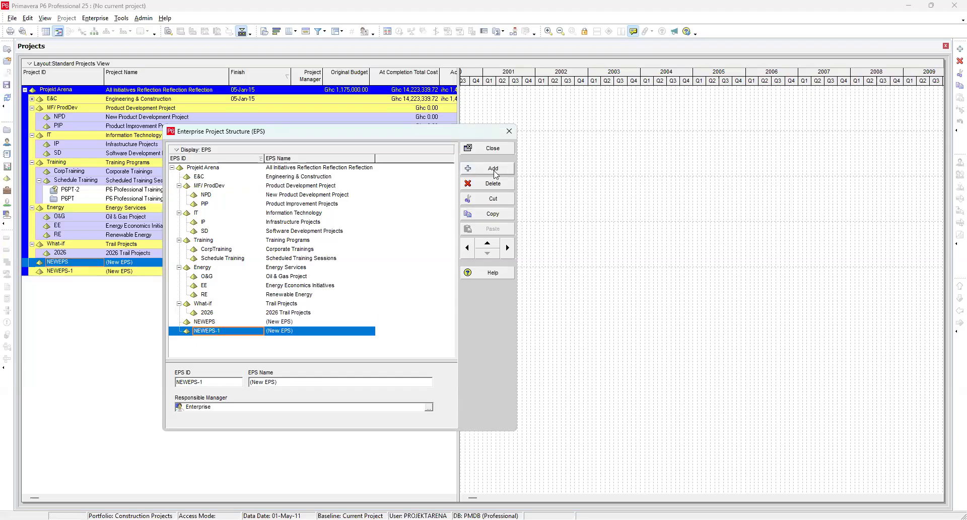
left_click(507, 247)
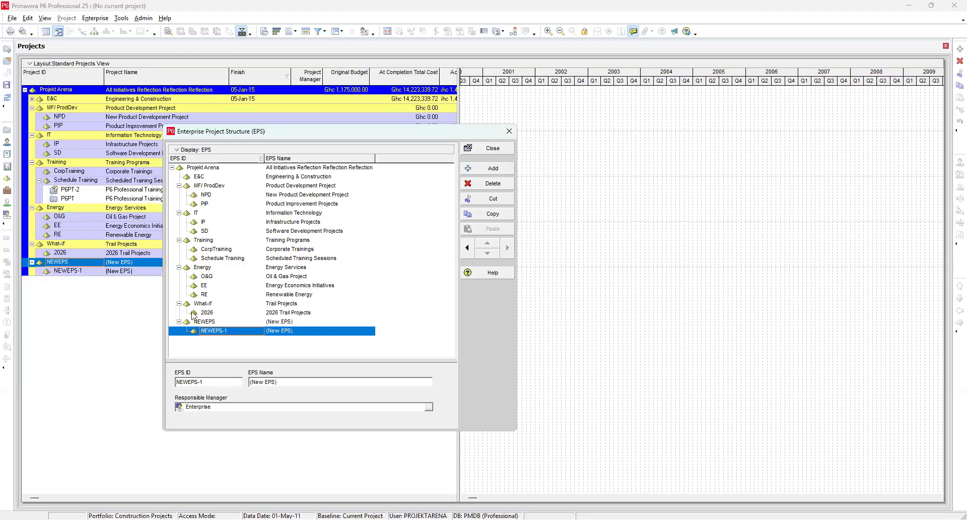
key("Up")
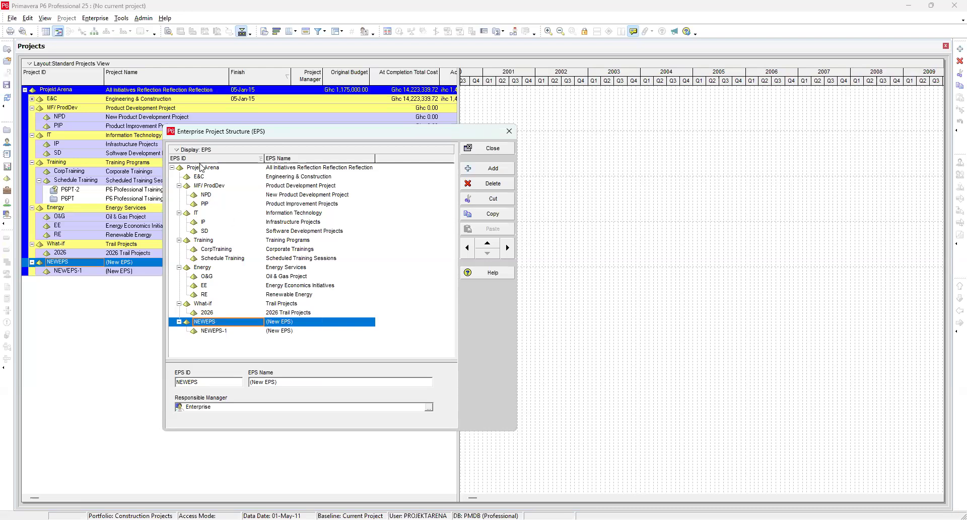
Step: Add a further EPS element and promote it to the top level beside Projekt Arena
left_click(203, 168)
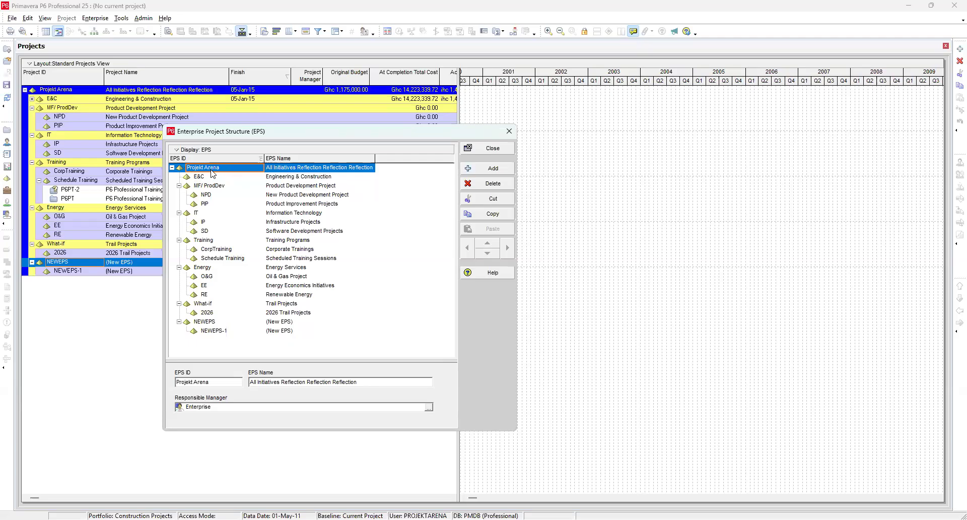
left_click(493, 168)
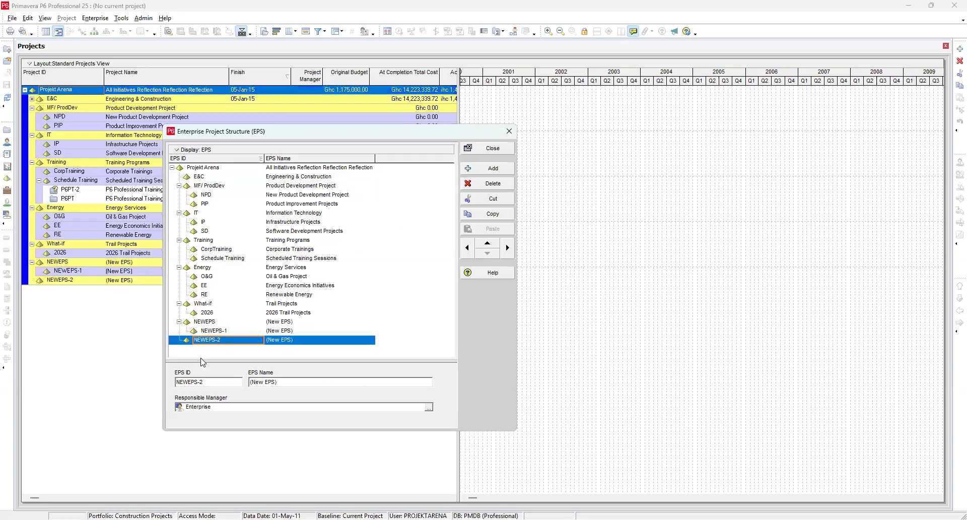
left_click(467, 247)
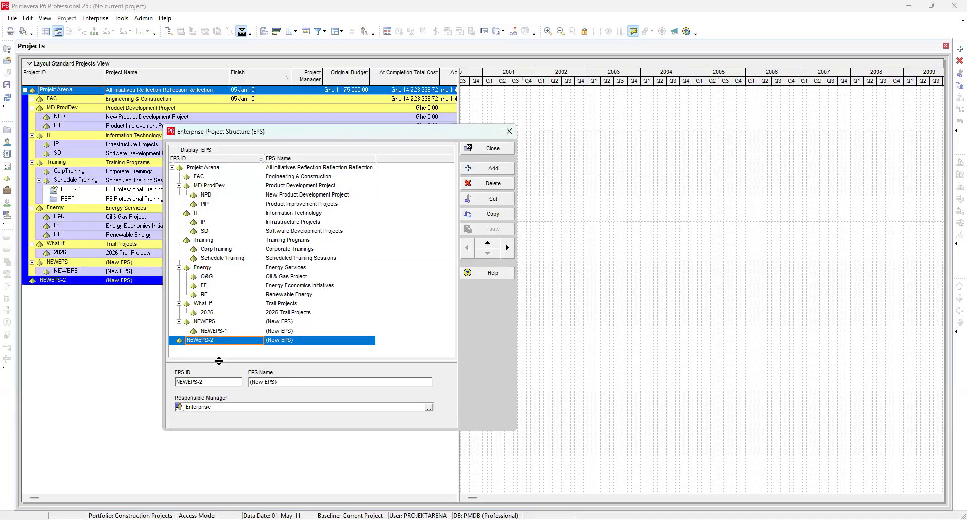
Step: Add two EPS elements under NEWEPS-2 and demote the second one beneath the first
left_click(482, 170)
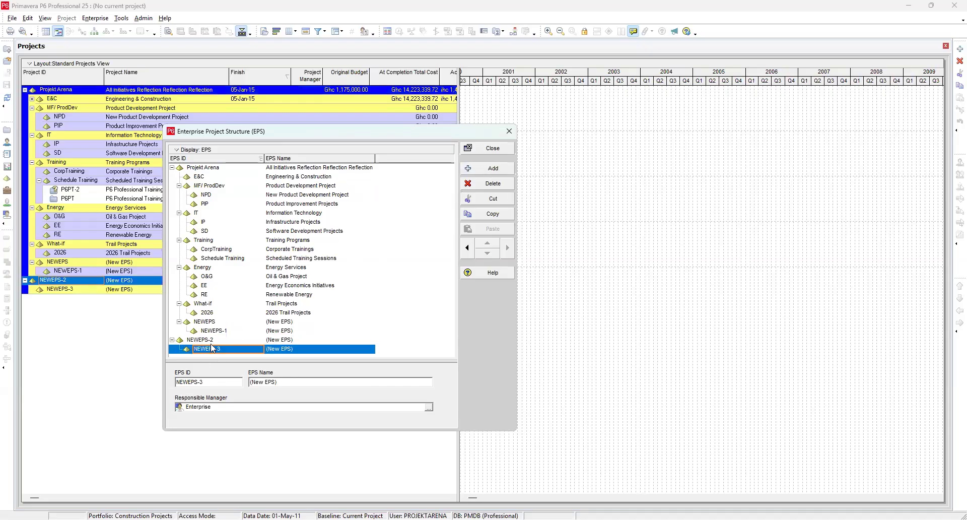
left_click(496, 170)
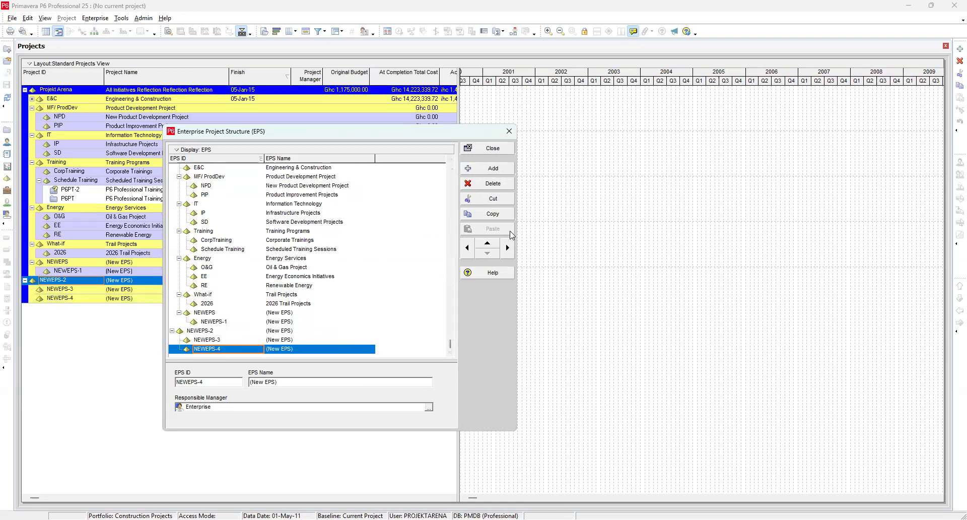
left_click(507, 247)
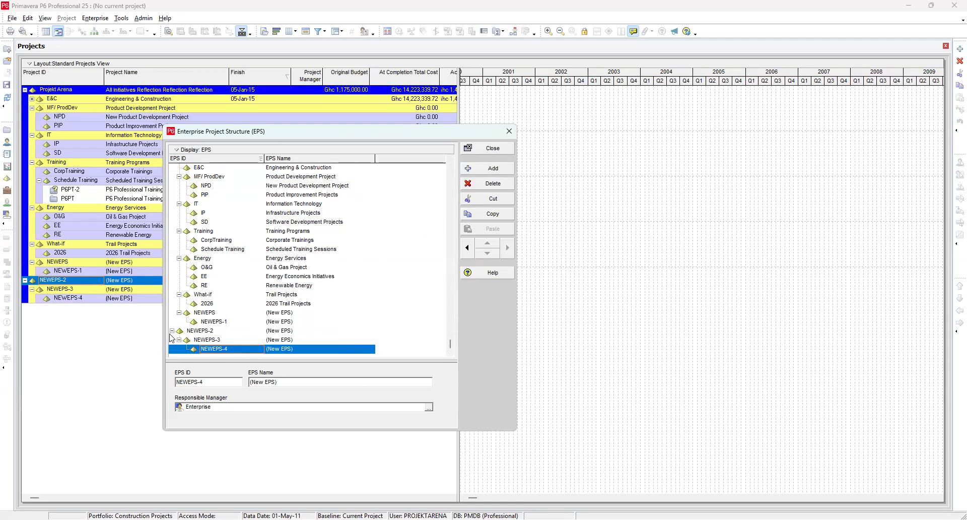
Step: Rename the NEWEPS-2 element's EPS ID to Campany XYX
left_click(200, 332)
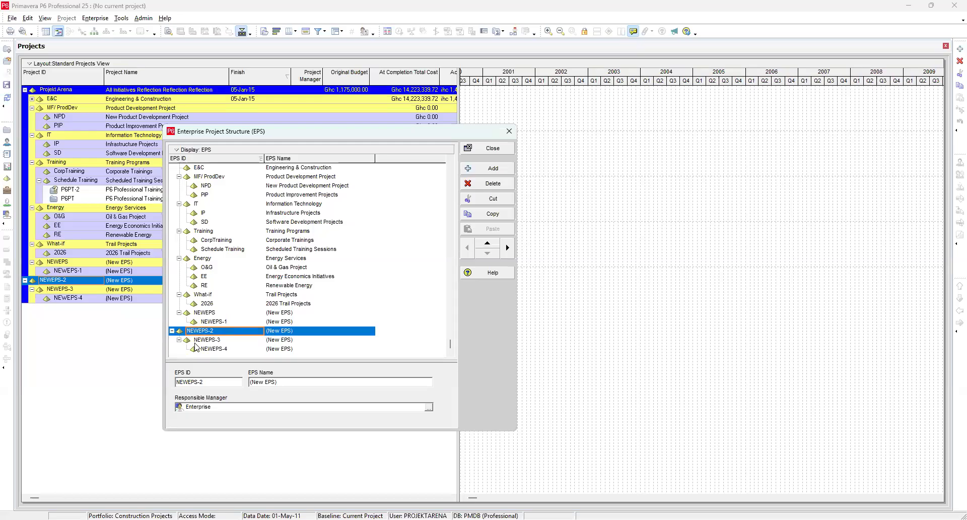
type("Ca")
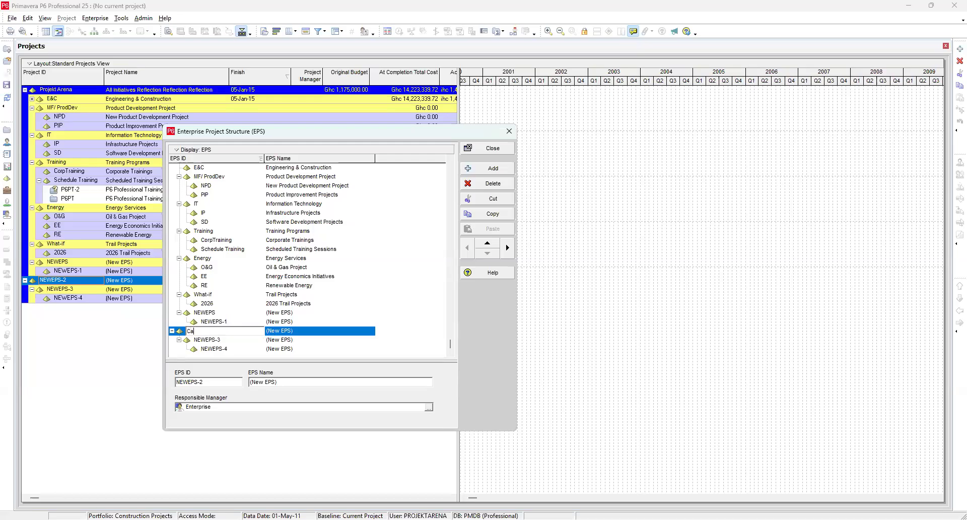
type("mpany XYX")
left_click(286, 334)
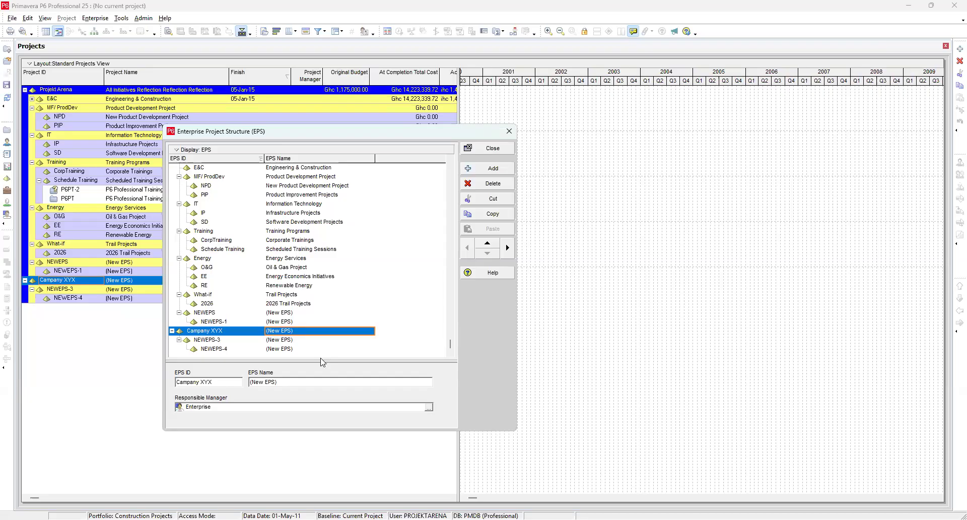
Step: Set the EPS Name of the Campany XYX element to Company XYX
scroll(293, 298, "up", 1)
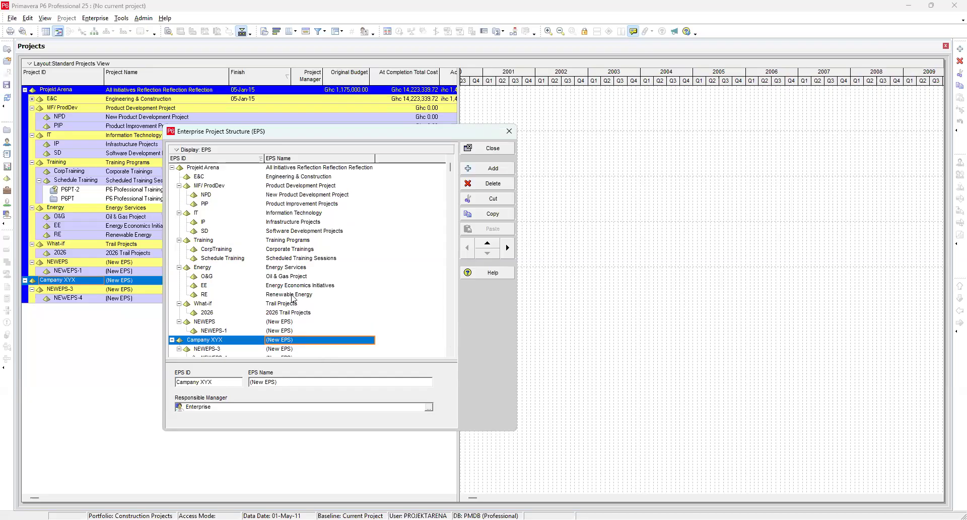
scroll(293, 298, "down", 1)
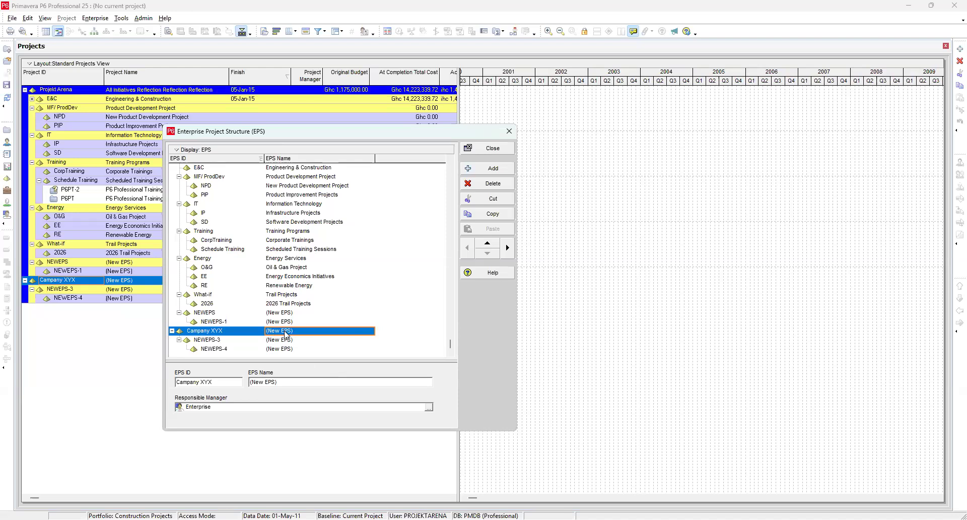
type("Com")
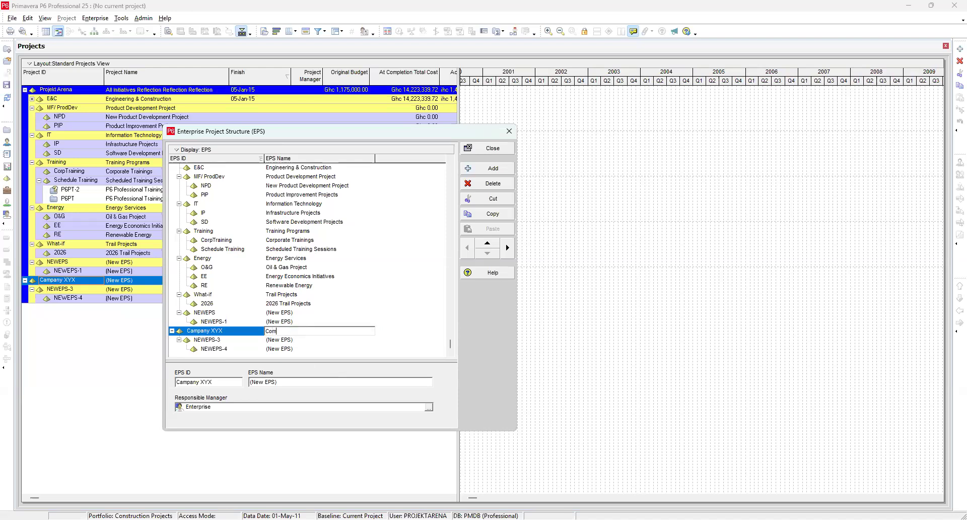
type("pany XYX")
left_click(202, 342)
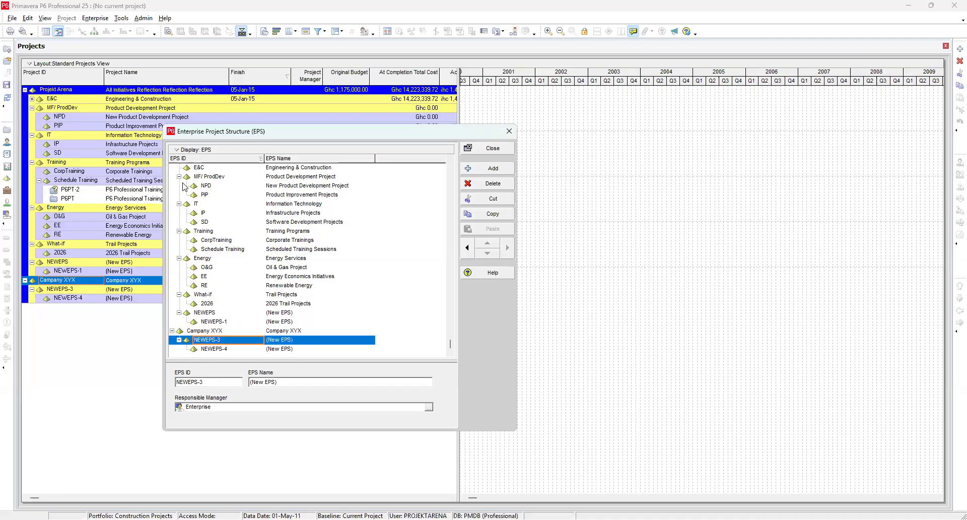
Step: Collapse and expand EPS branches to review the Company XYX hierarchy, and close the EPS dialog
scroll(173, 171, "up", 1)
left_click(171, 168)
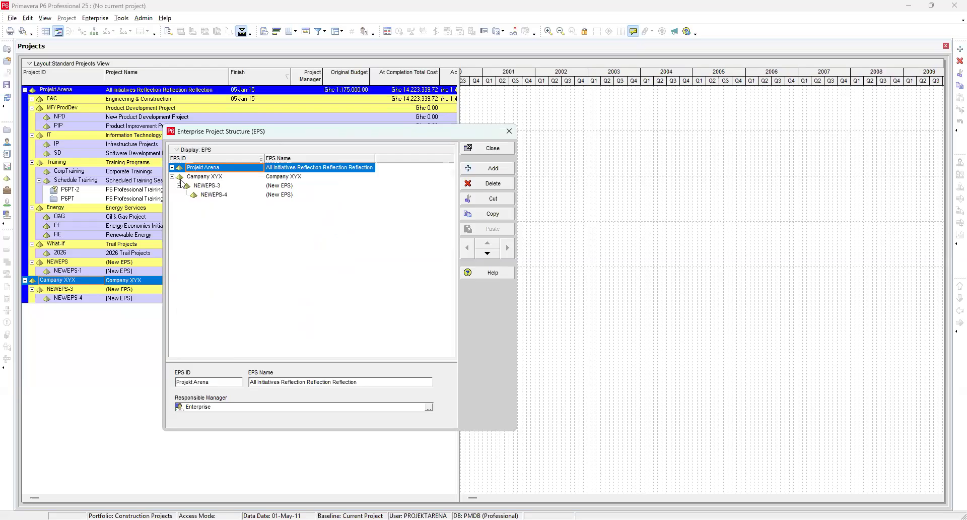
left_click(207, 178)
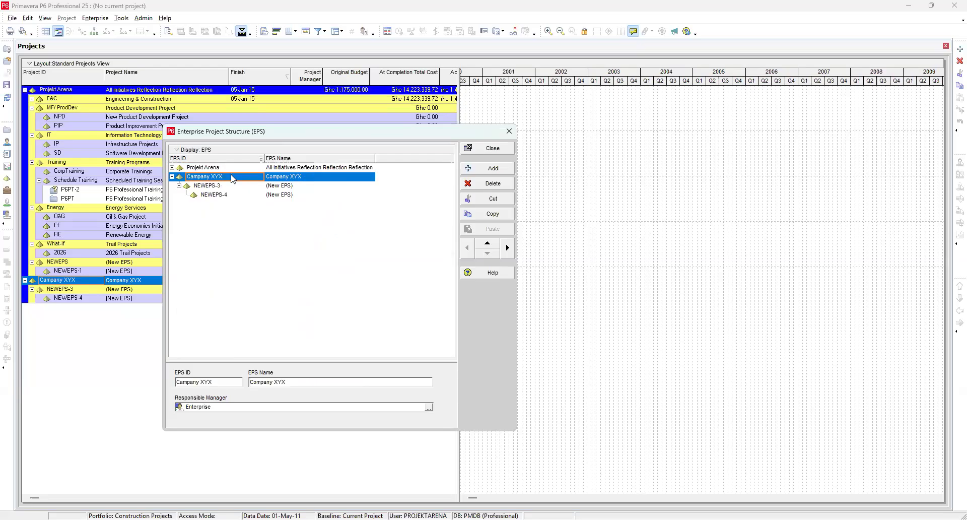
left_click(372, 180)
left_click(371, 178)
left_click(368, 177)
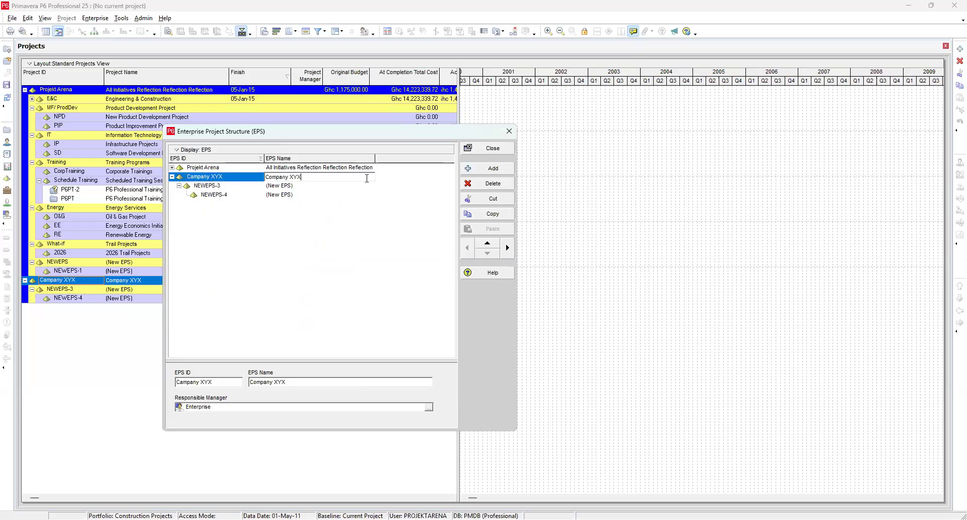
left_click(202, 231)
left_click(171, 177)
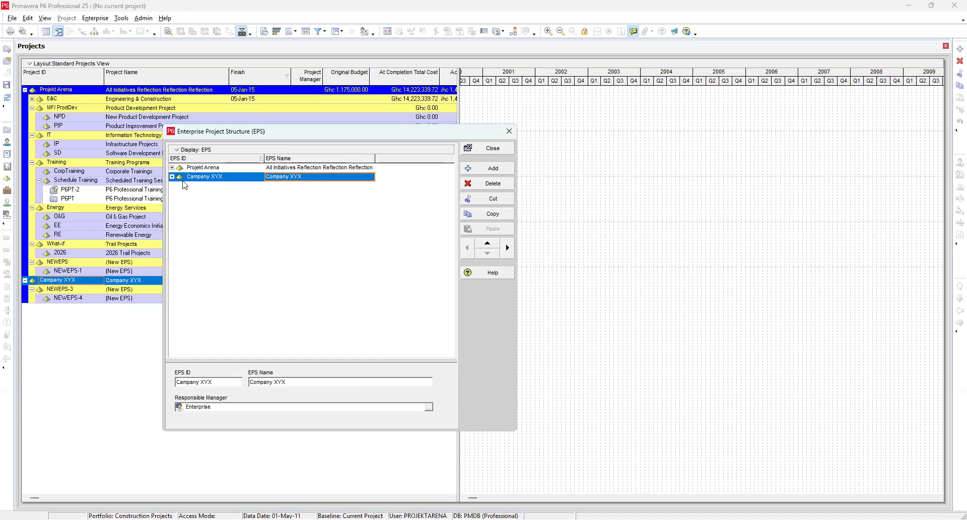
left_click(172, 176)
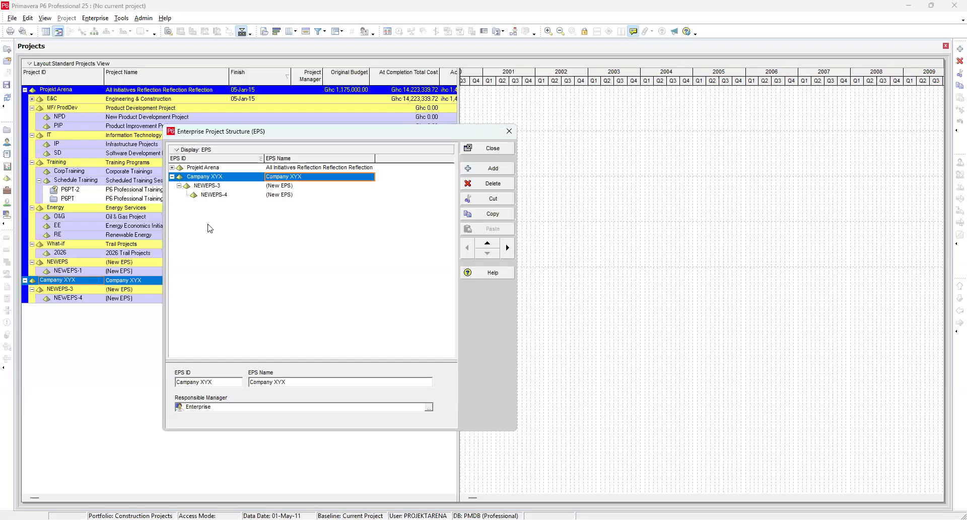
left_click(218, 185)
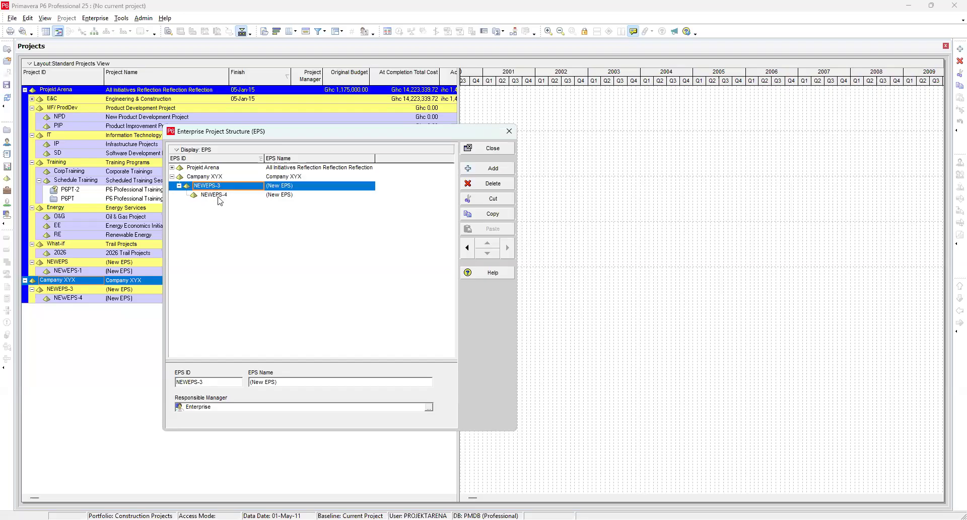
left_click(219, 195)
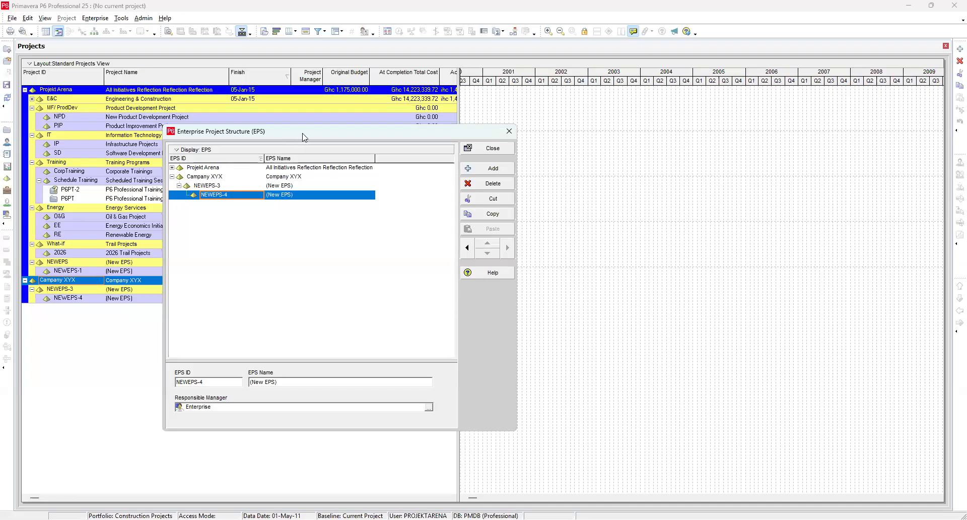
left_click_drag(303, 134, 533, 162)
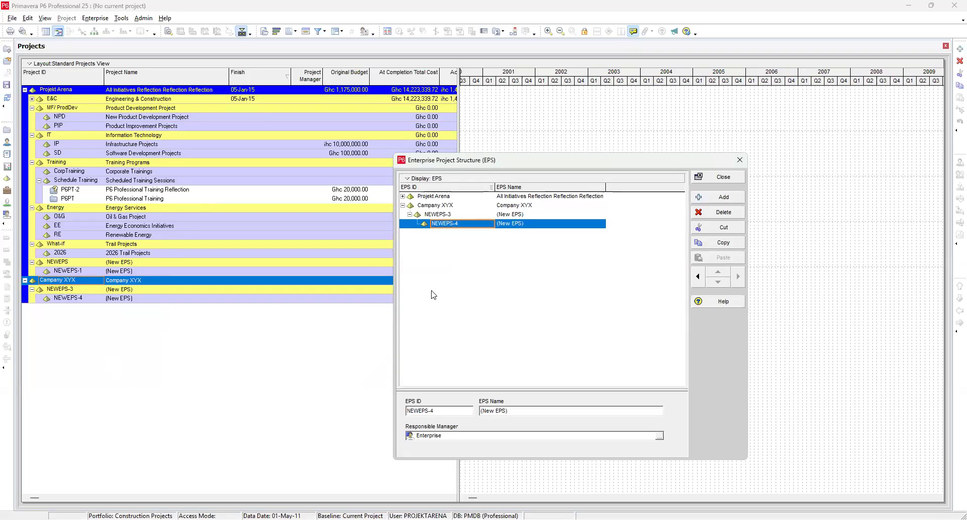
left_click(723, 176)
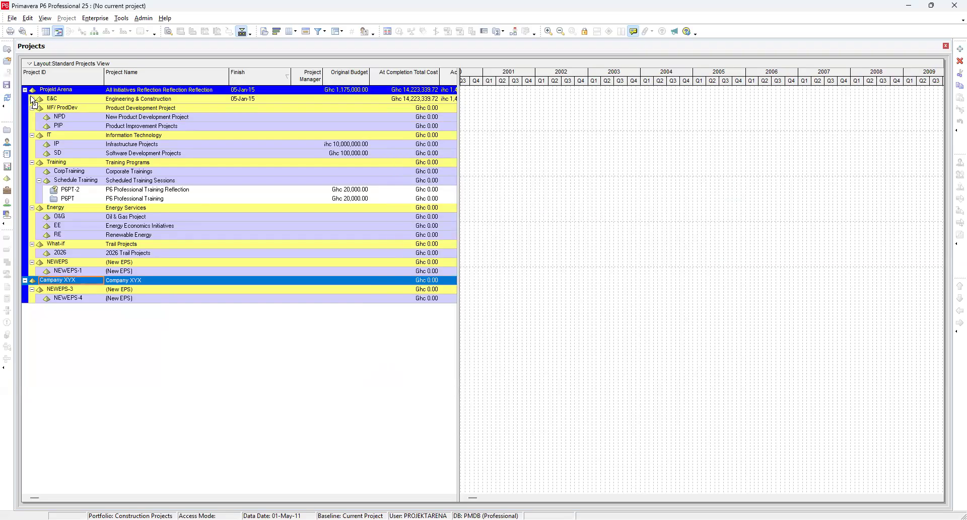
Step: Collapse and expand the Projekt Arena and Company XYX nodes in the Projects window
left_click(25, 90)
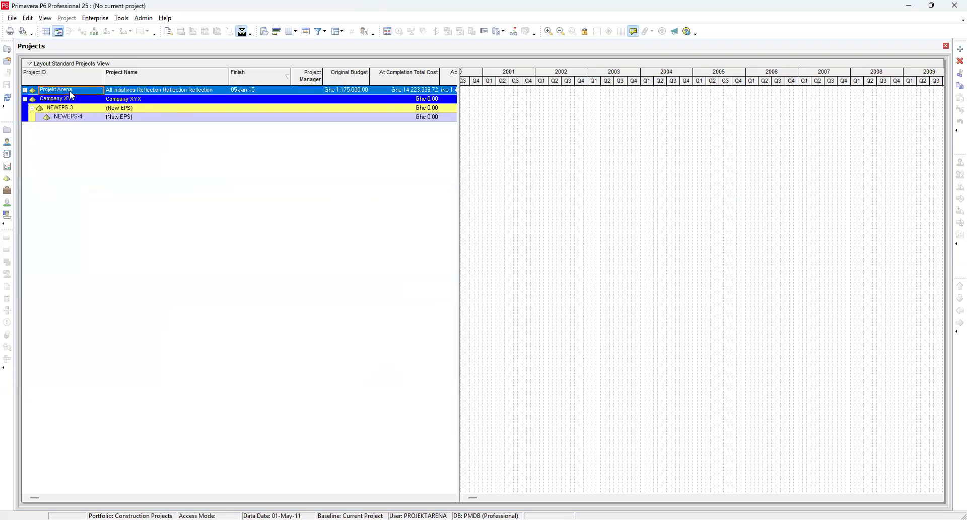
left_click(57, 100)
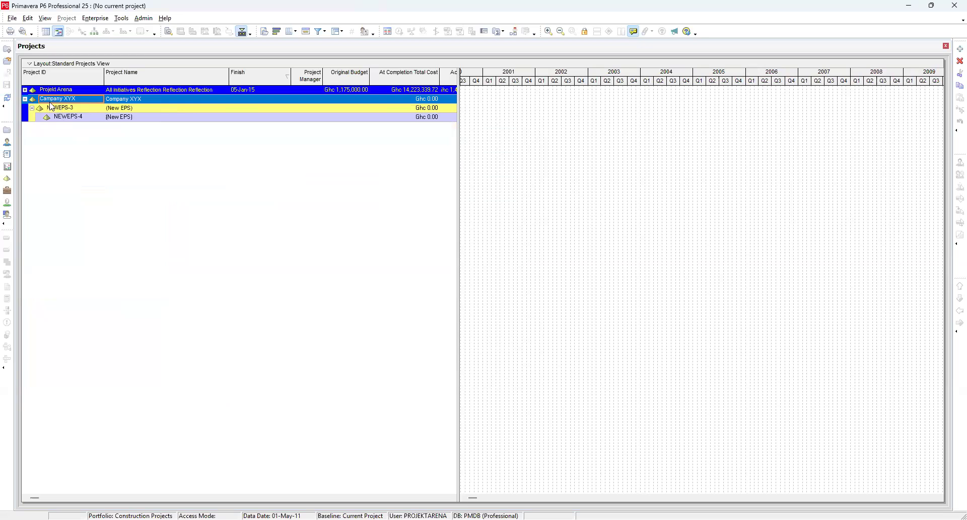
left_click(25, 99)
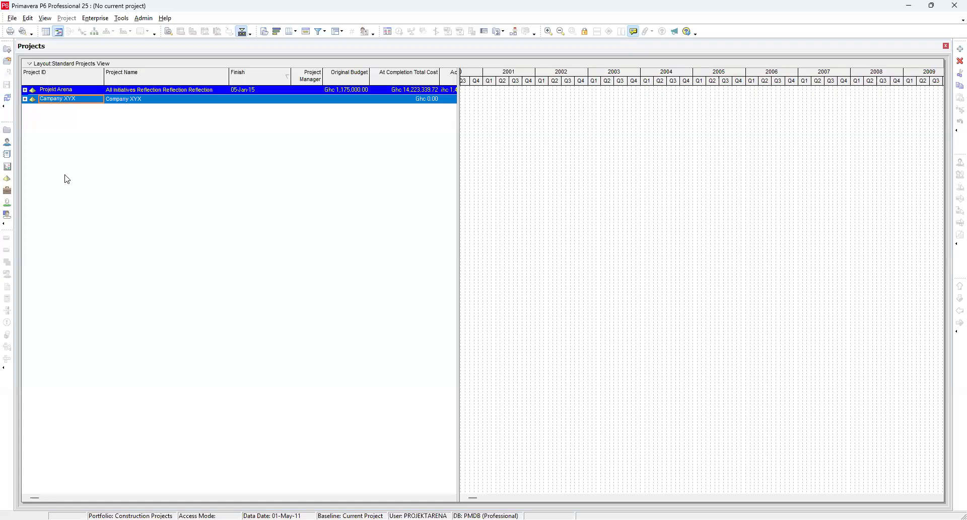
left_click(24, 90)
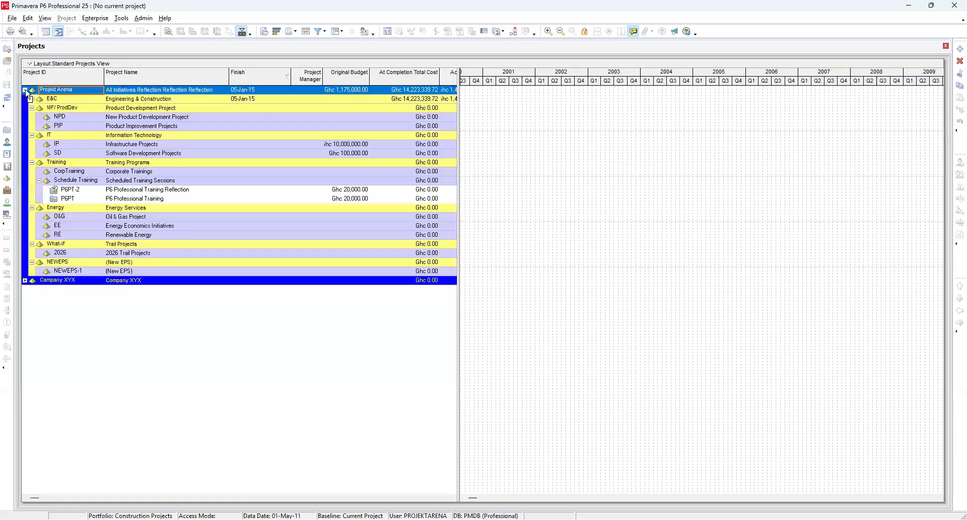
left_click(25, 90)
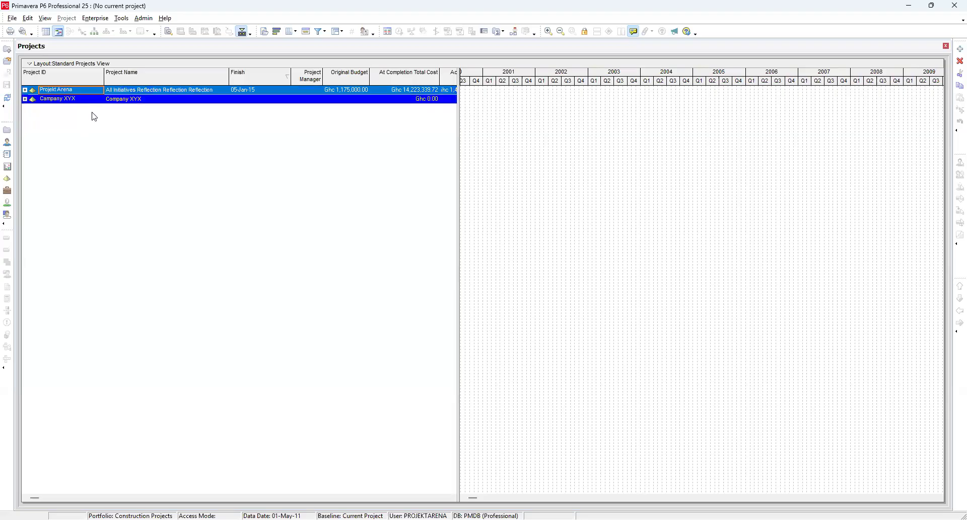
left_click(25, 90)
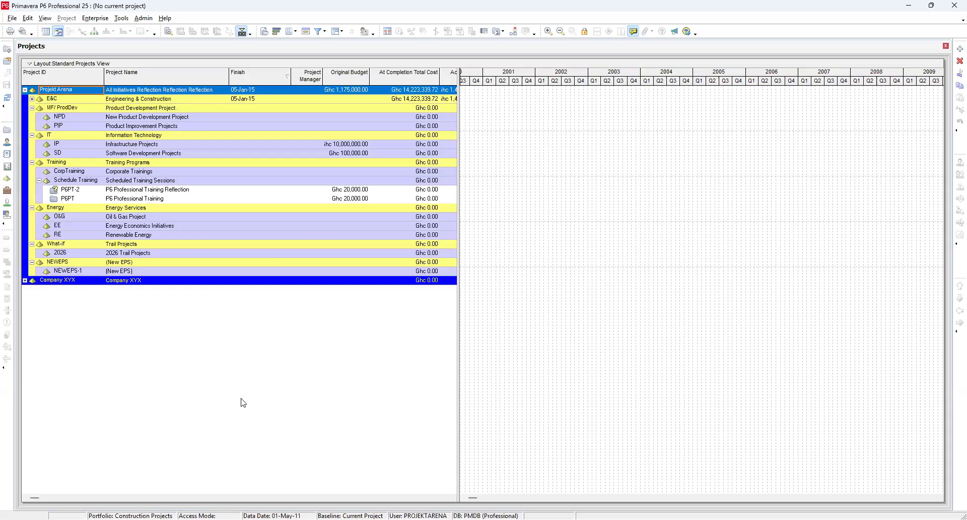
Step: Open the Organizational Breakdown Structure dialog
left_click(95, 18)
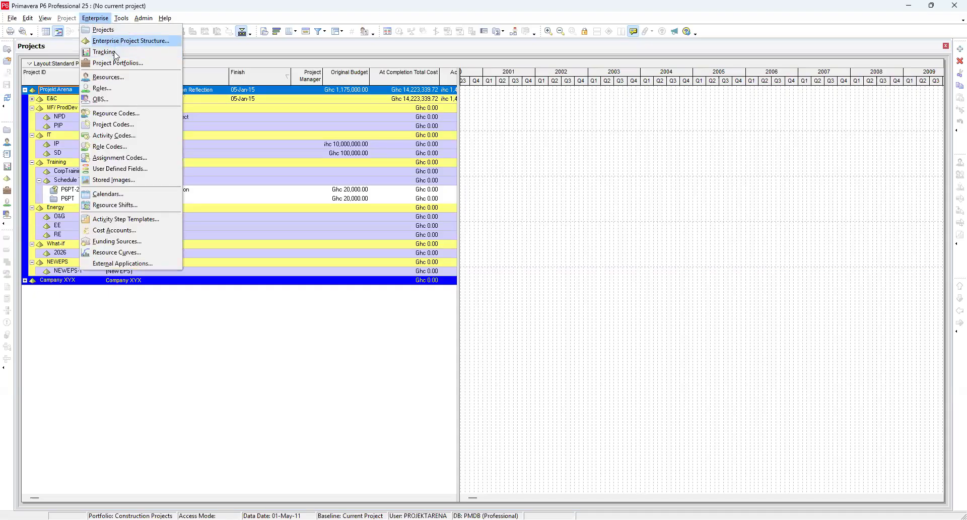
left_click(108, 100)
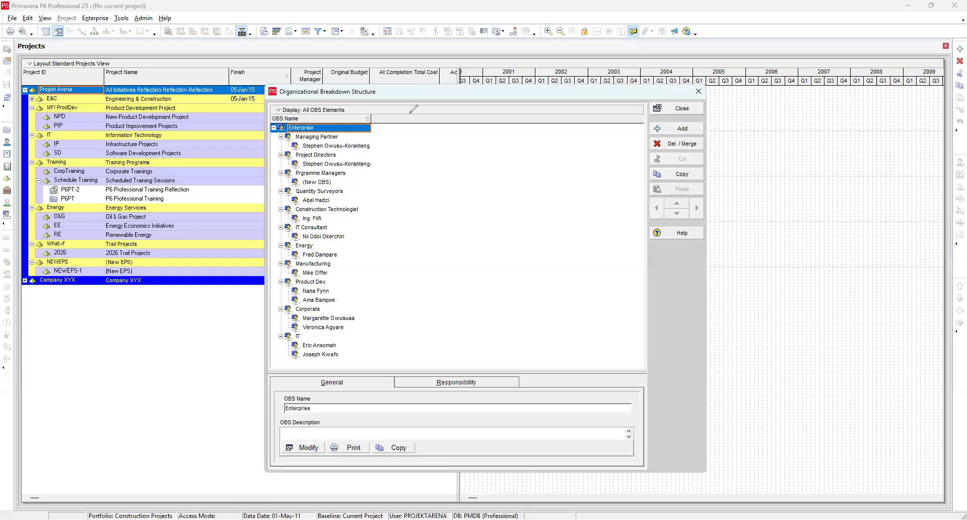
left_click_drag(373, 106, 364, 110)
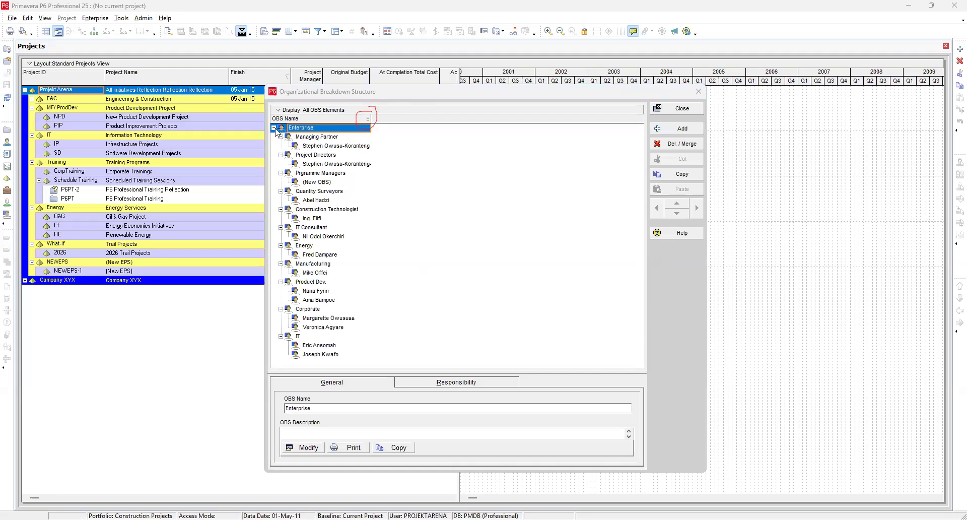
Step: Select each OBS element in turn to review the Organizational Breakdown Structure hierarchy
left_click(320, 138)
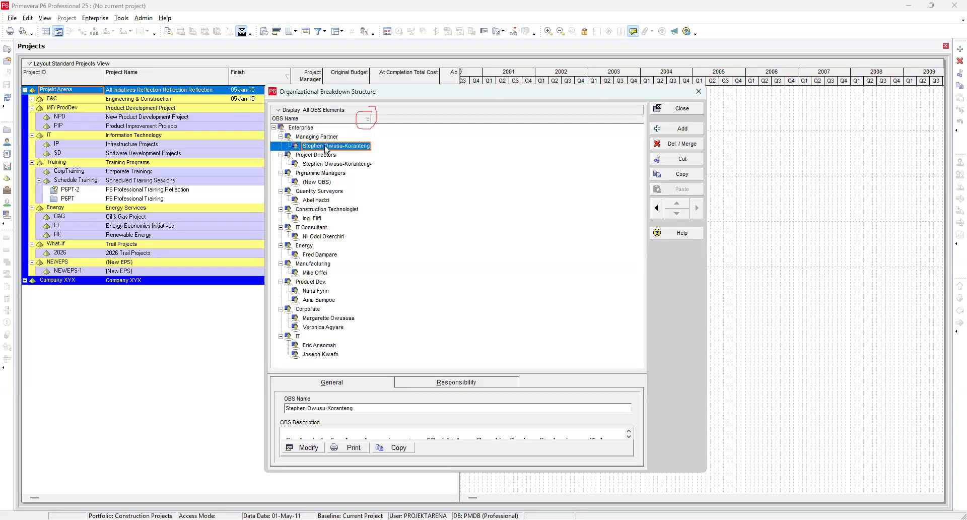
left_click(322, 155)
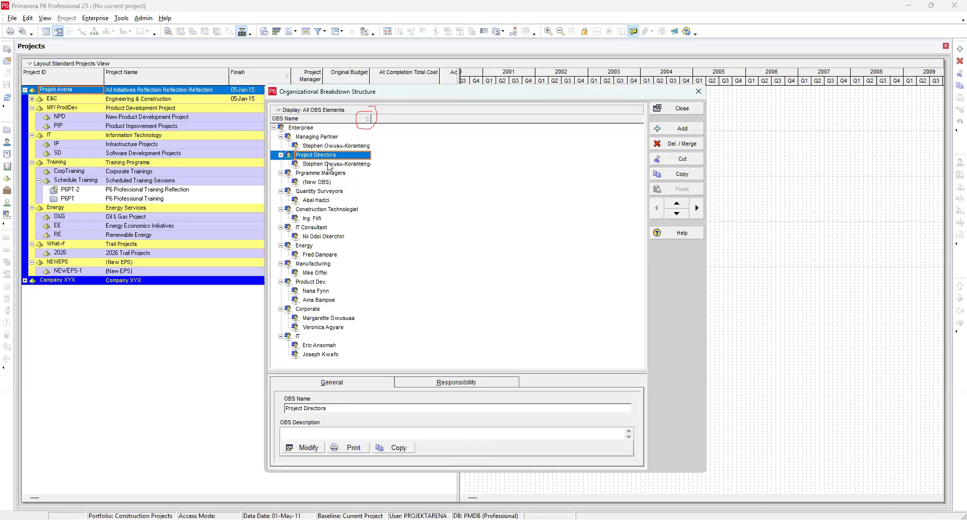
left_click(322, 166)
left_click(315, 174)
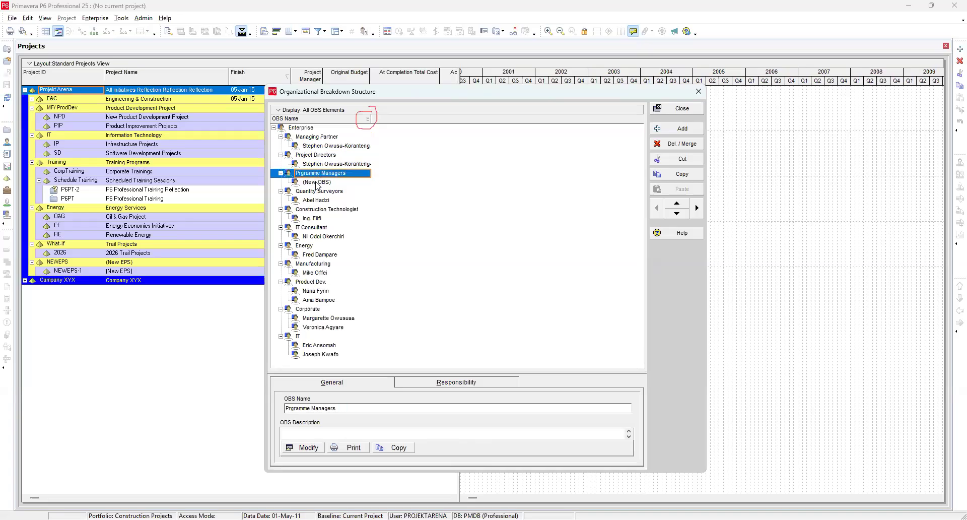
left_click(316, 184)
left_click(317, 192)
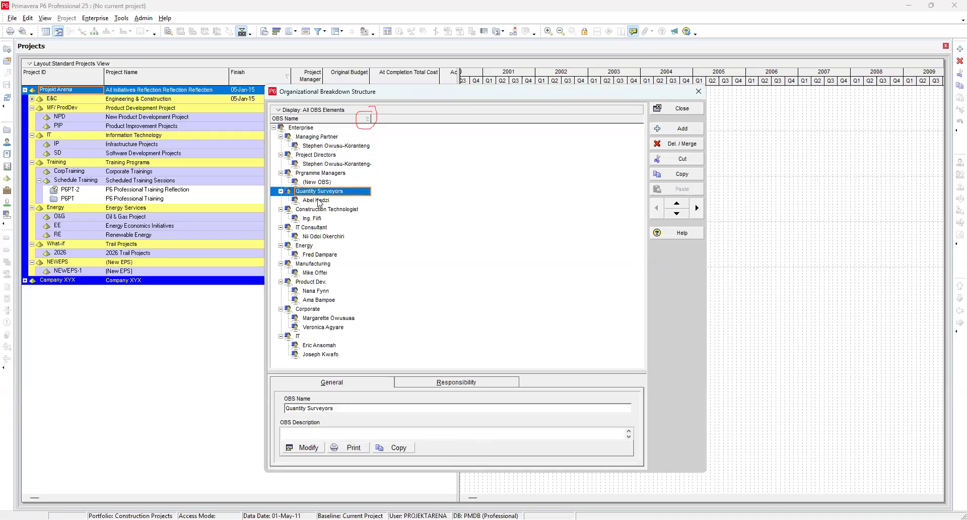
left_click(318, 202)
left_click(318, 211)
left_click(318, 219)
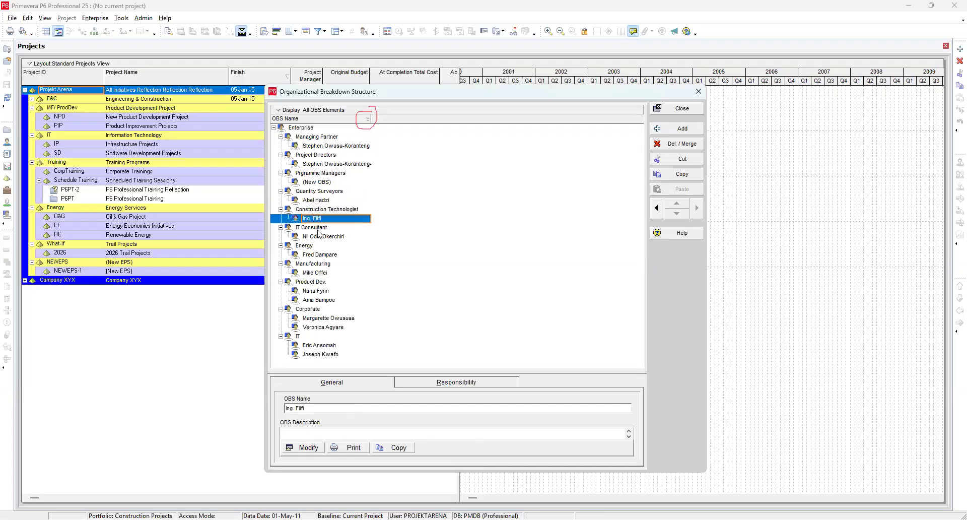
left_click(318, 229)
left_click(319, 237)
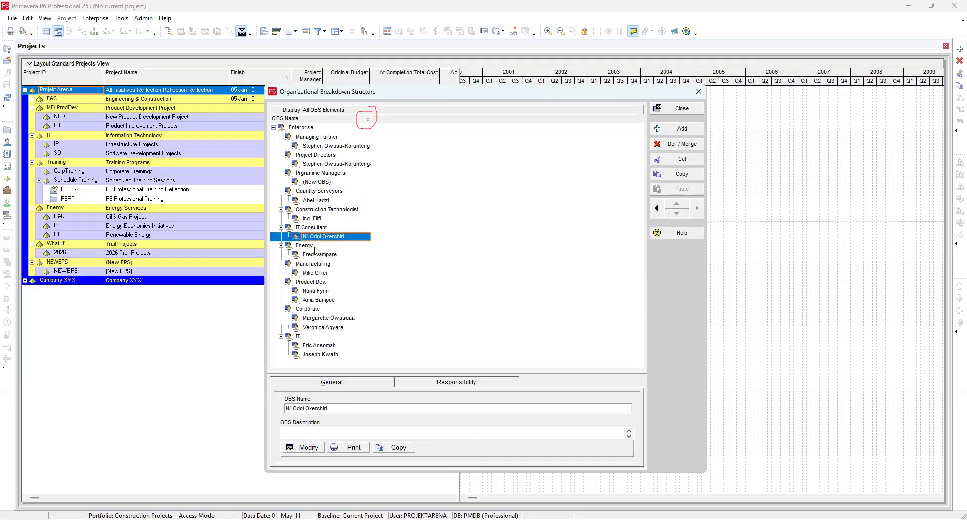
left_click(317, 246)
left_click(318, 256)
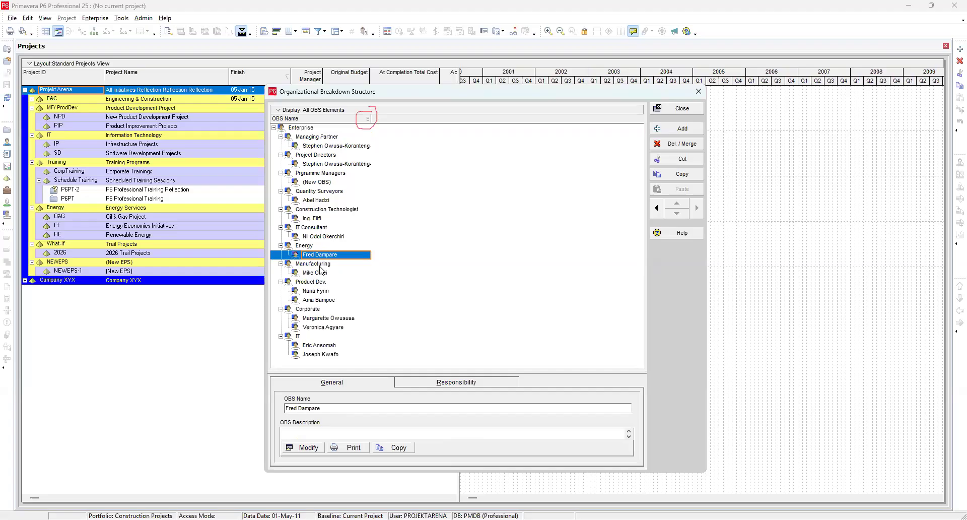
left_click(318, 265)
left_click(318, 274)
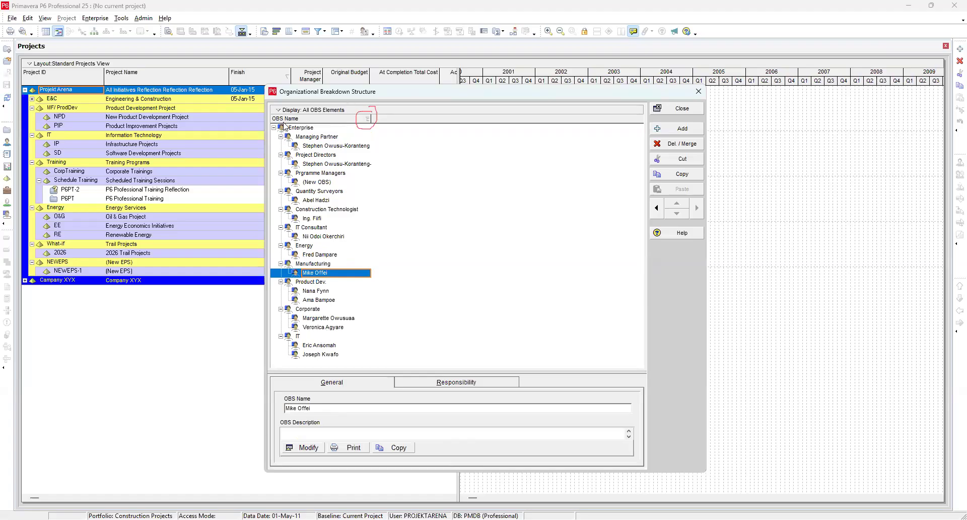
Step: Sort the OBS list by name in ascending and descending order, then return to the hierarchical view
left_click(335, 119)
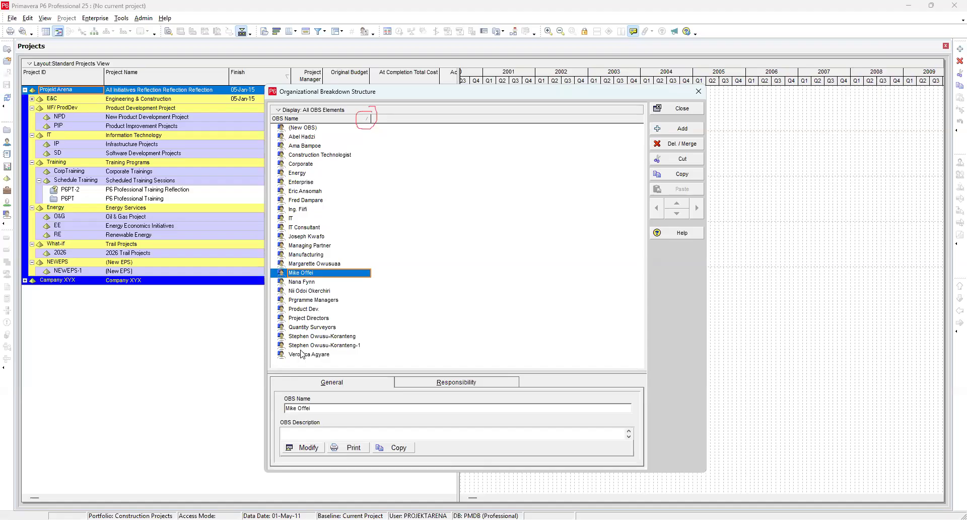
left_click(342, 118)
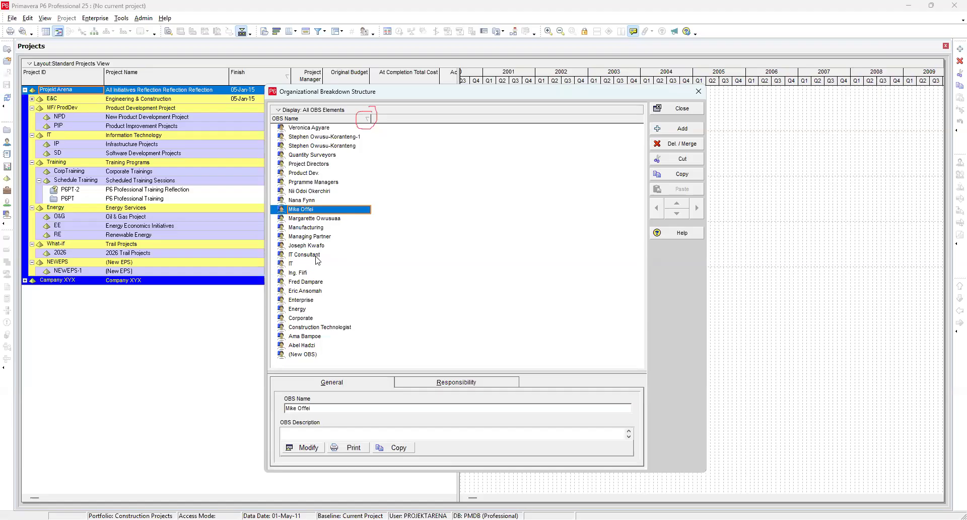
left_click(350, 119)
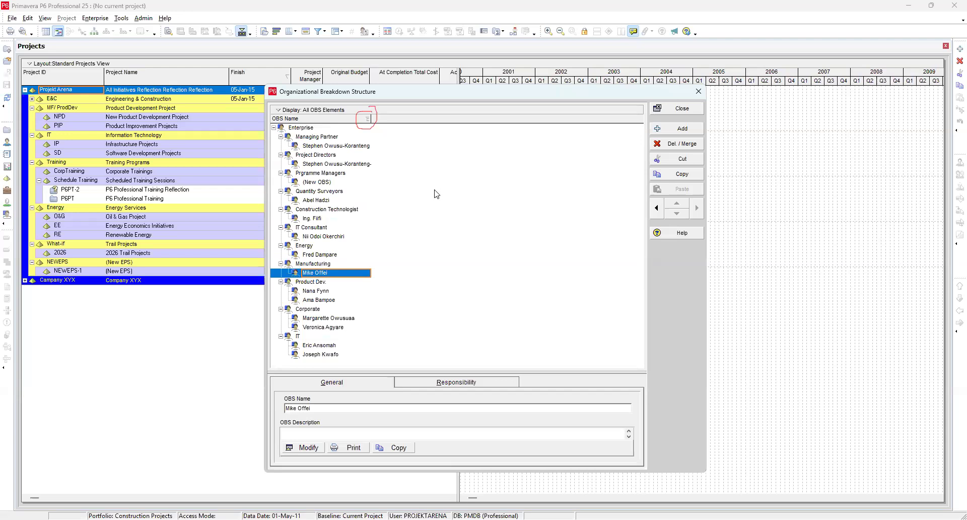
Step: Review the General and Responsibility details of the Project Directors member and the Managing Partner OBS element
left_click(320, 165)
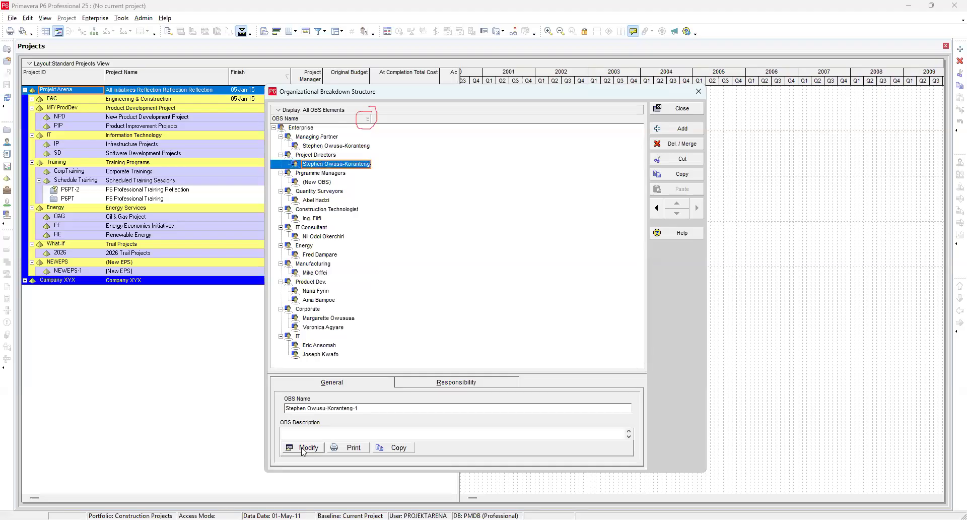
left_click(344, 382)
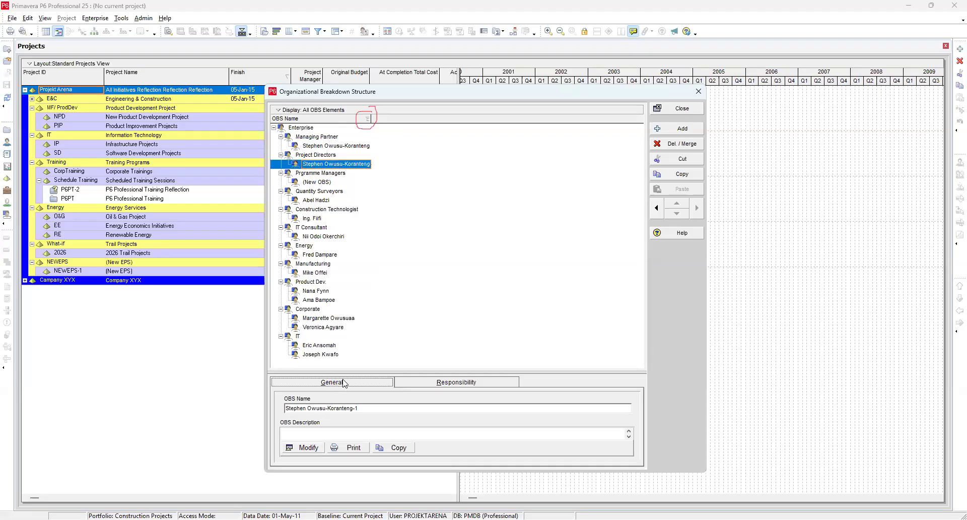
left_click(469, 383)
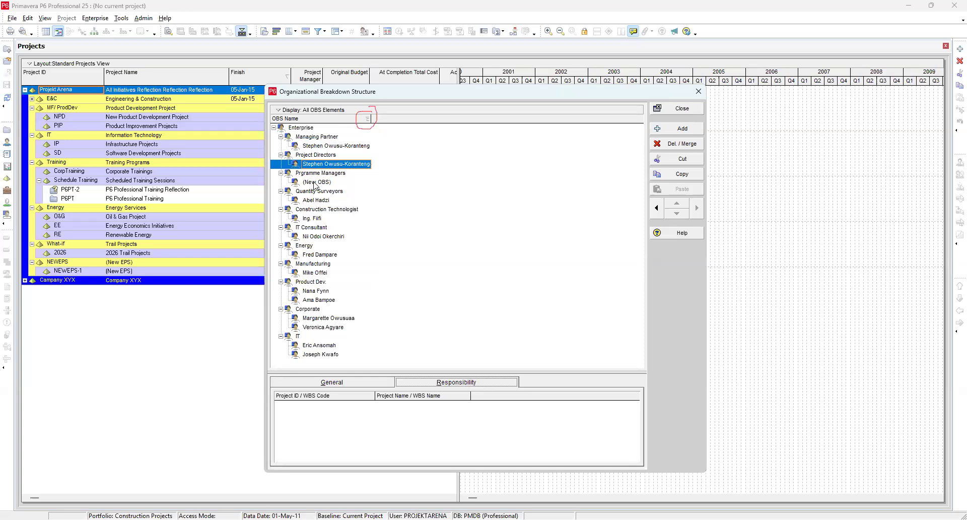
left_click(308, 128)
left_click(315, 139)
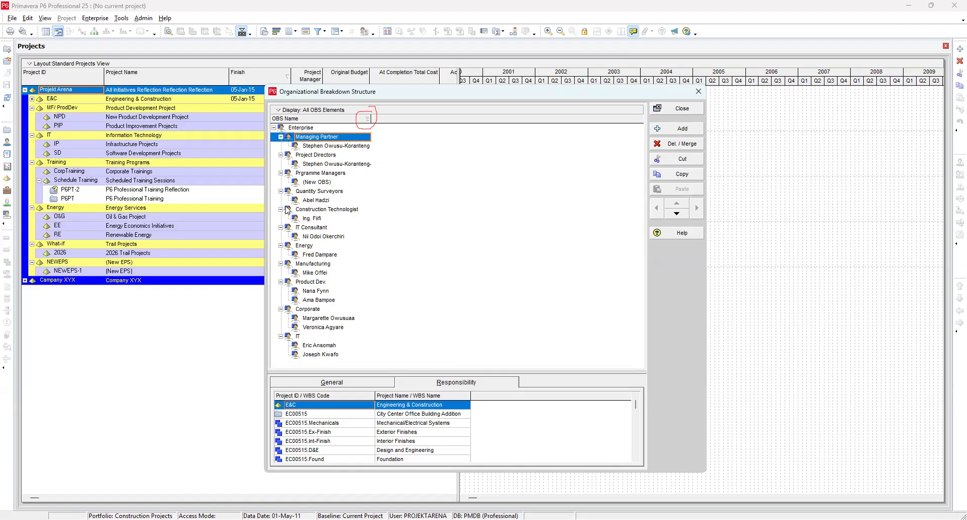
left_click(456, 384)
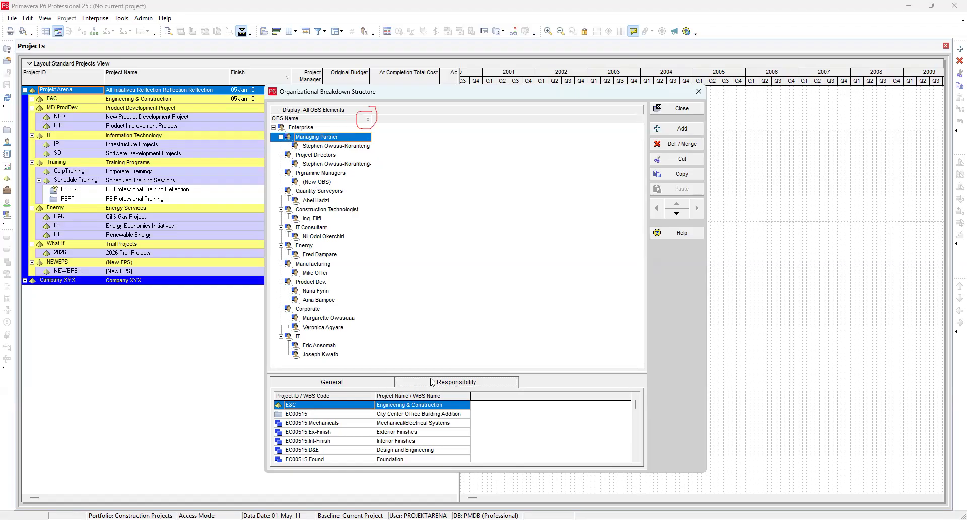
left_click(341, 386)
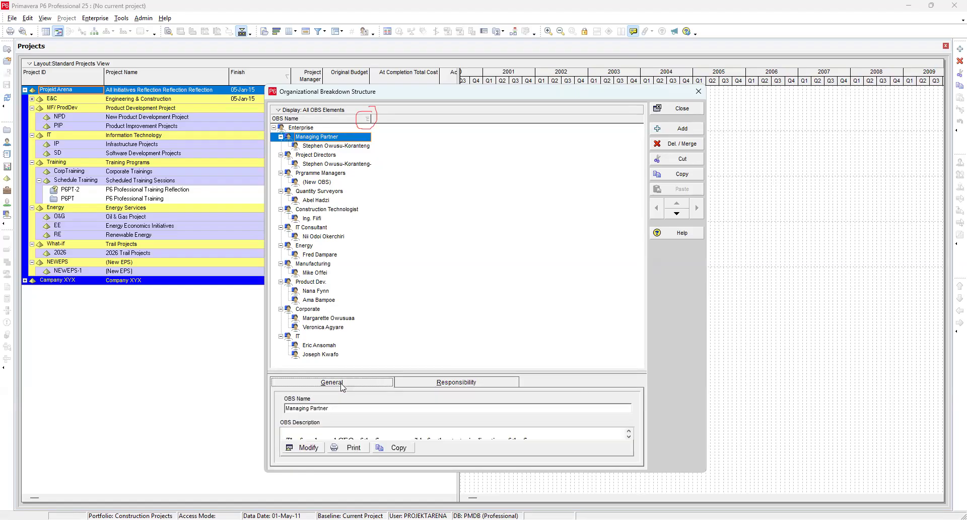
Step: Open the Managing Partner's OBS description editor, select its text and explore the font settings
left_click(308, 447)
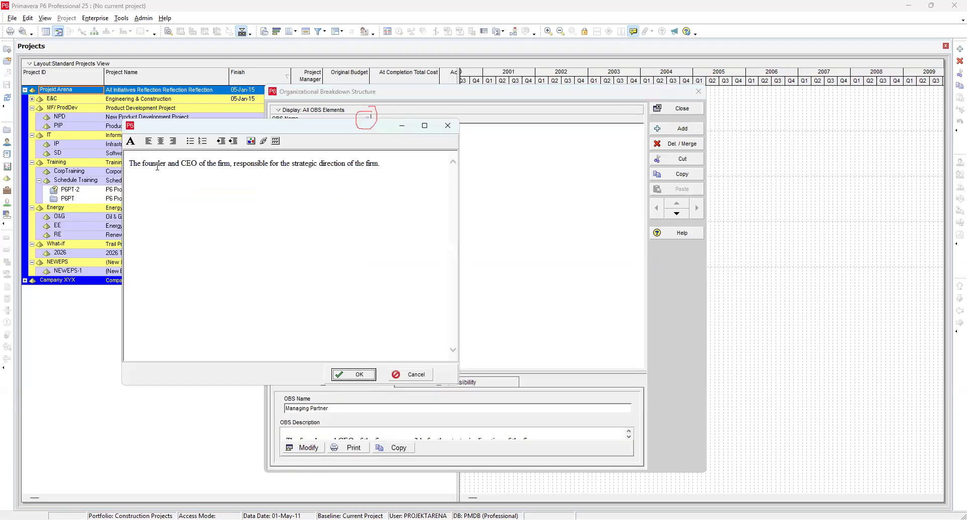
left_click_drag(129, 164, 418, 185)
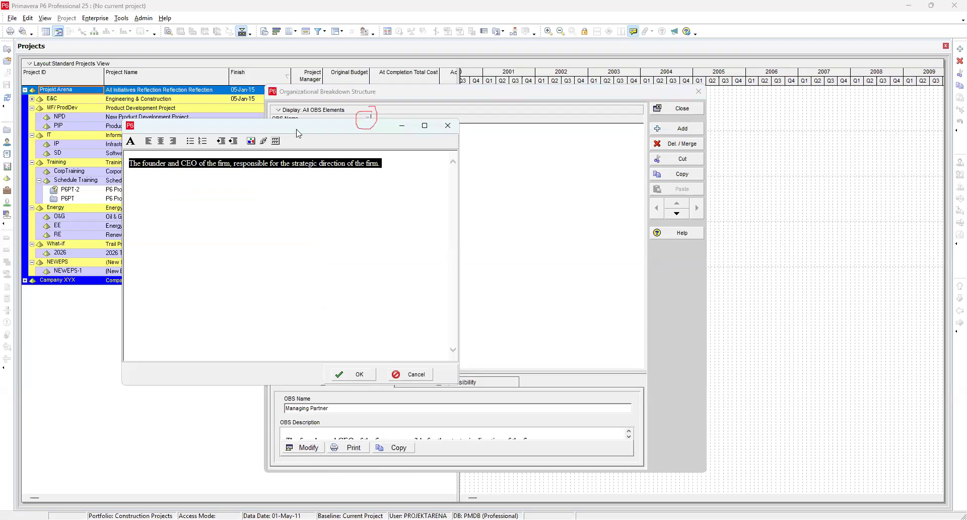
left_click_drag(296, 129, 315, 193)
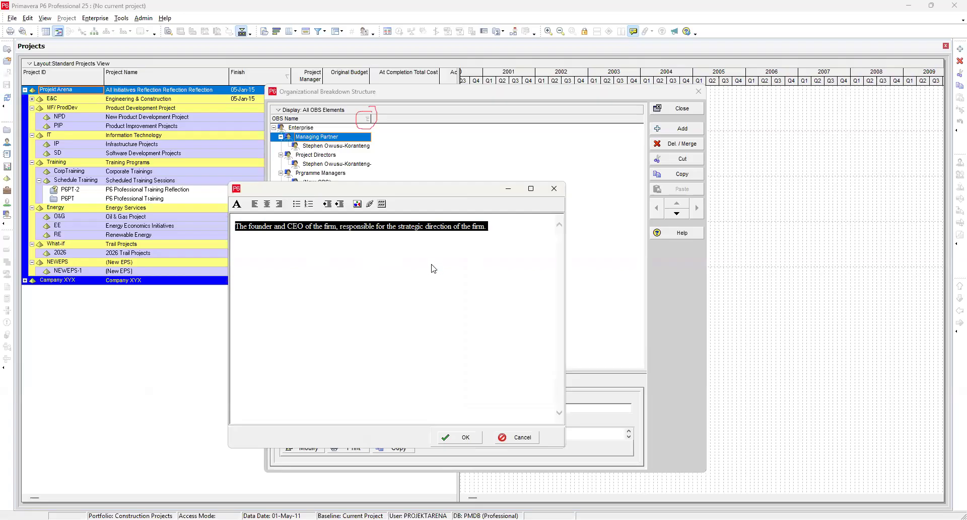
left_click(370, 250)
left_click(236, 204)
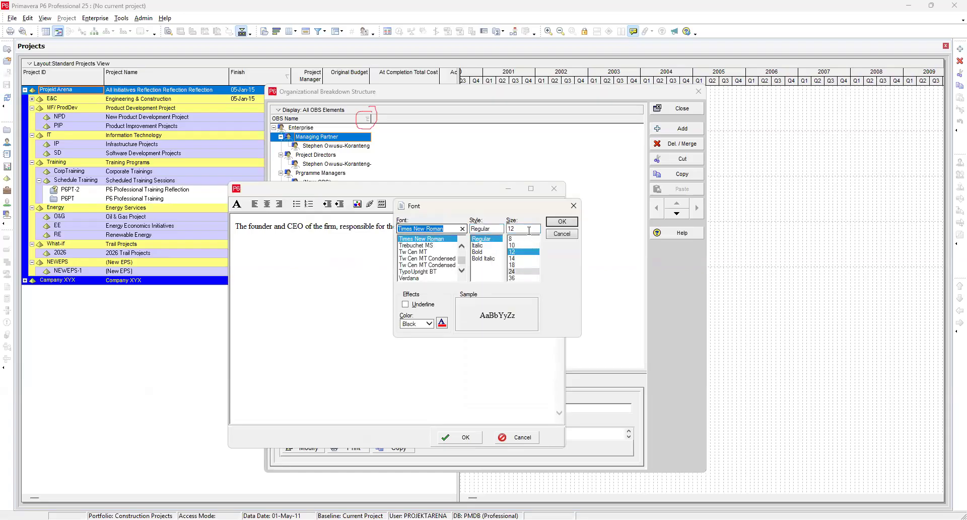
left_click(442, 323)
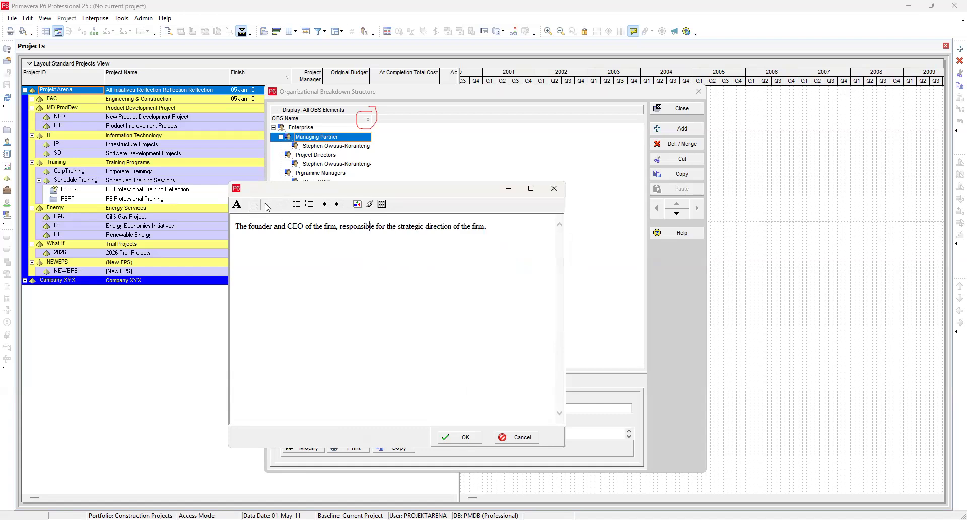
Step: Try numbered list, indent, picture and table formatting on the Managing Partner description, then cancel the editor
left_click(309, 204)
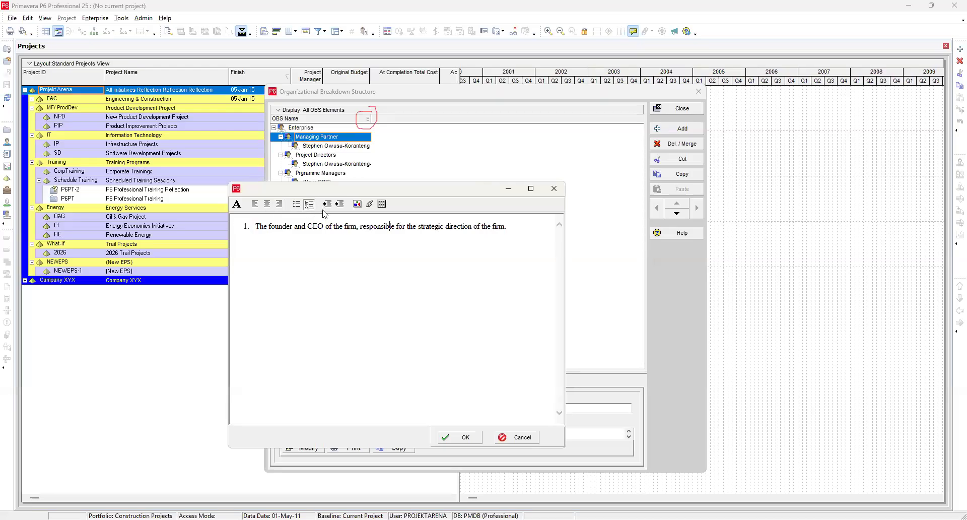
left_click(327, 204)
left_click(340, 204)
left_click(357, 204)
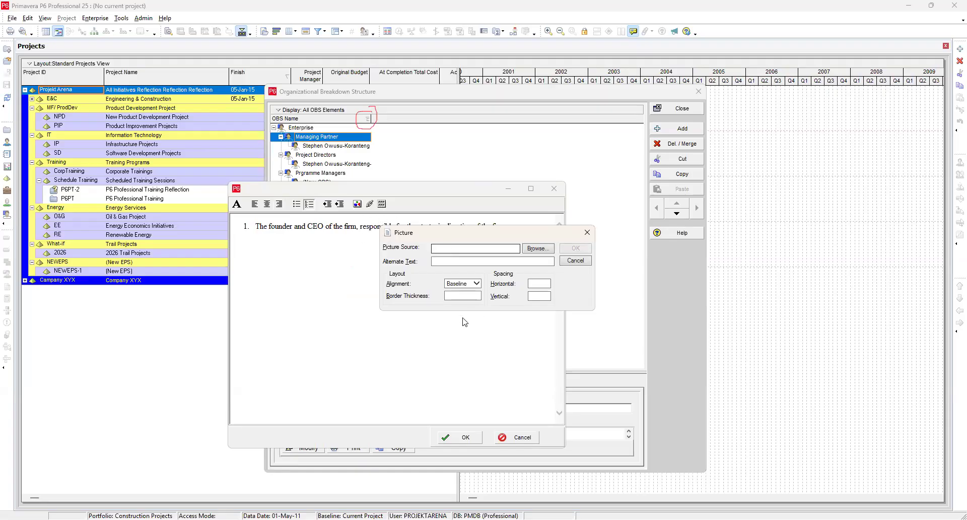
left_click(586, 233)
left_click(381, 203)
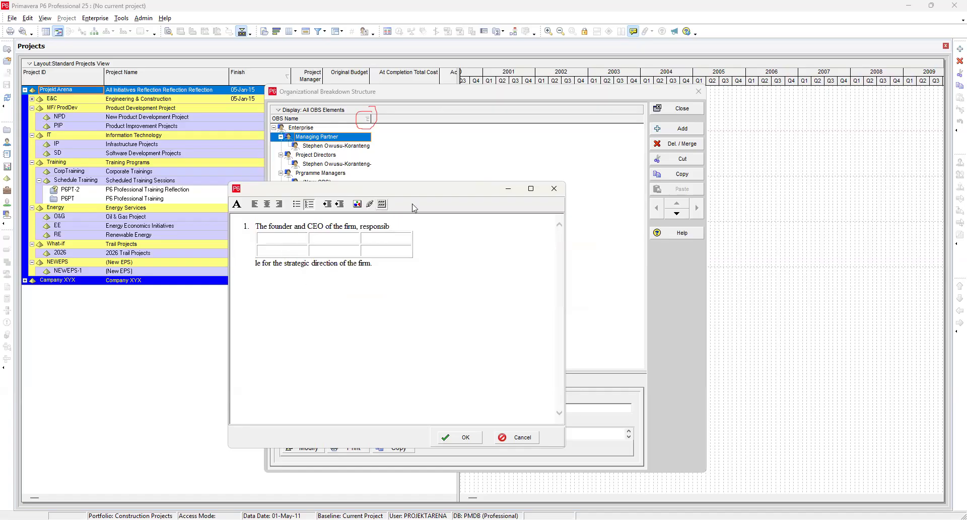
left_click(516, 437)
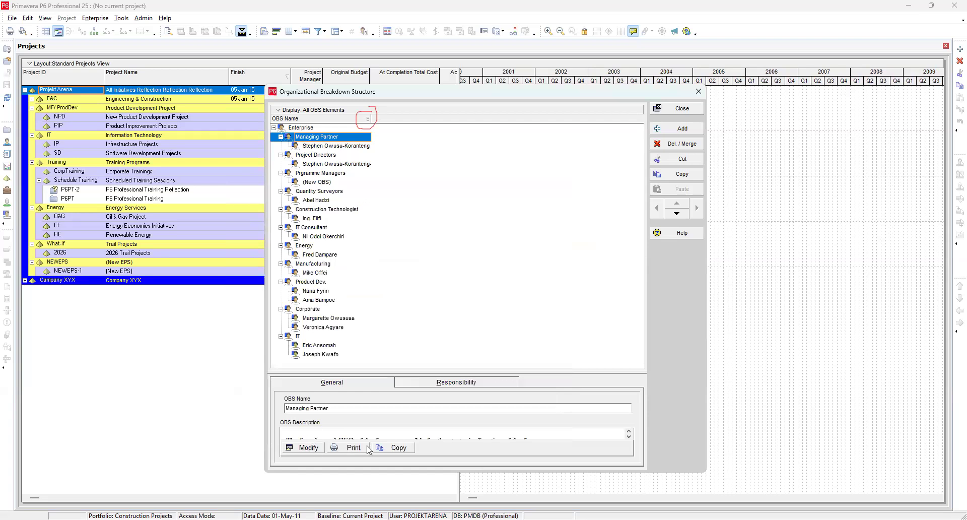
left_click(466, 384)
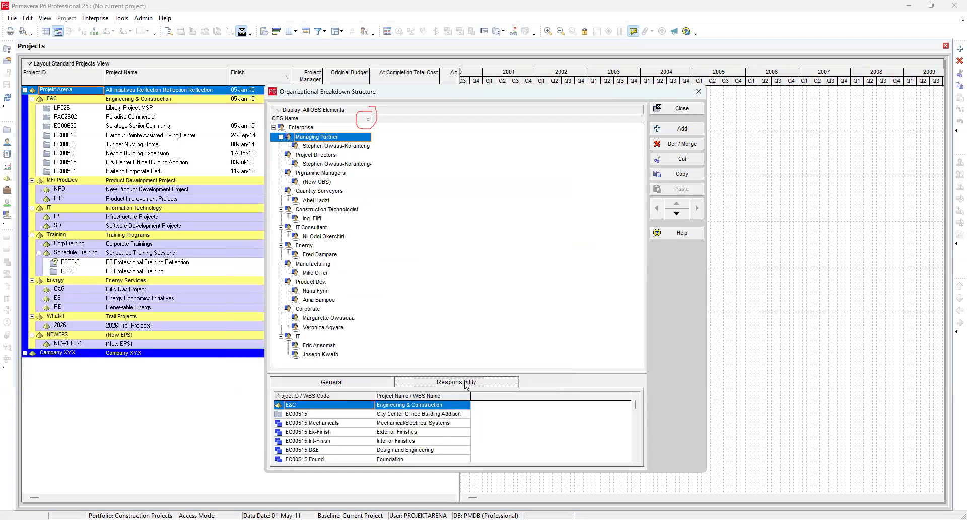
left_click(332, 146)
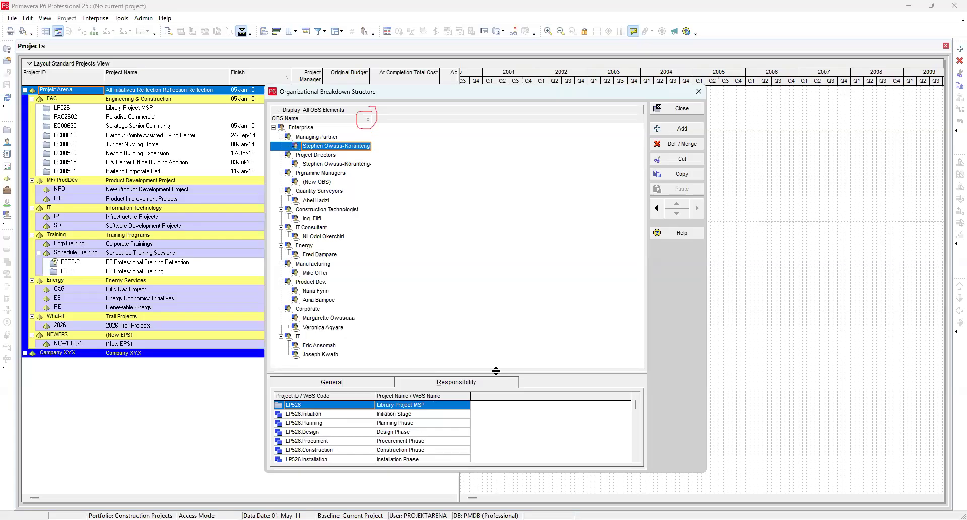
left_click(685, 112)
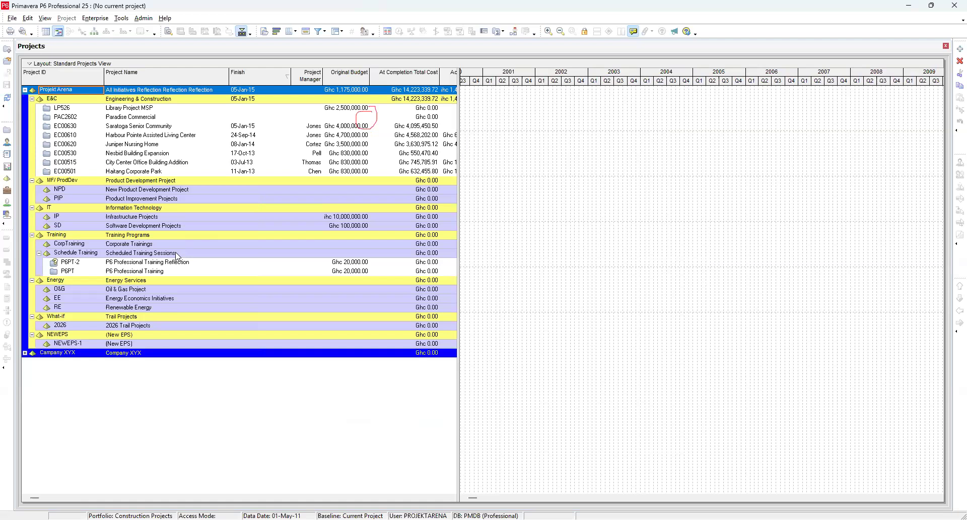
Step: Open Admin Preferences to view the Earned Value settings, then close the dialog
left_click(144, 19)
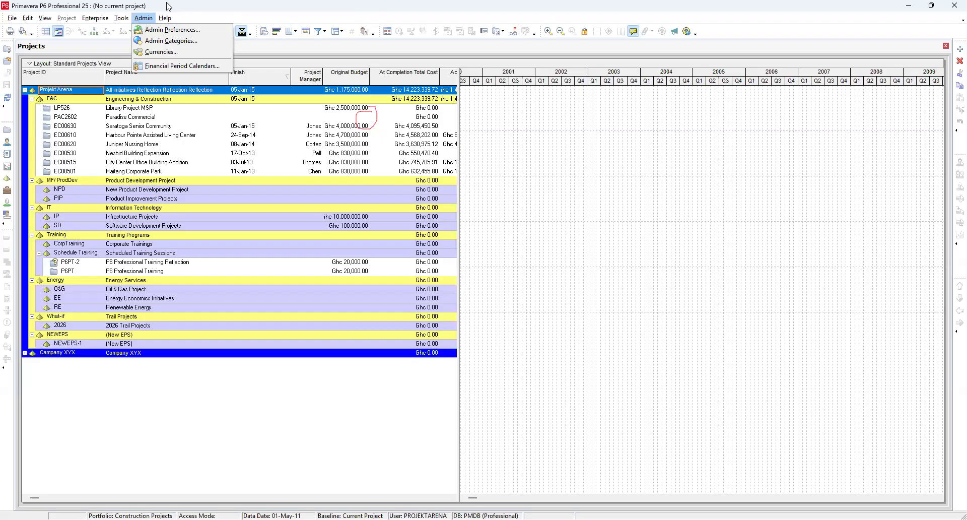
left_click(166, 31)
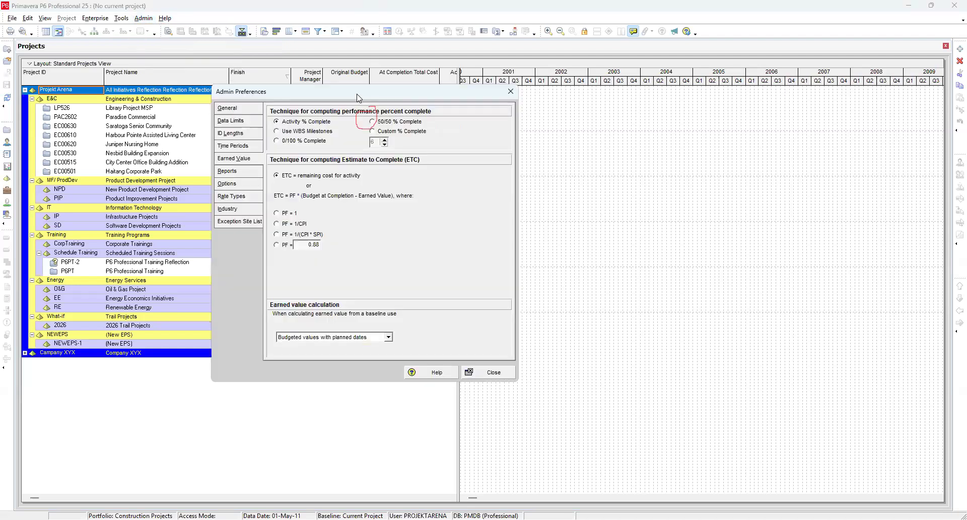
left_click_drag(358, 97, 657, 100)
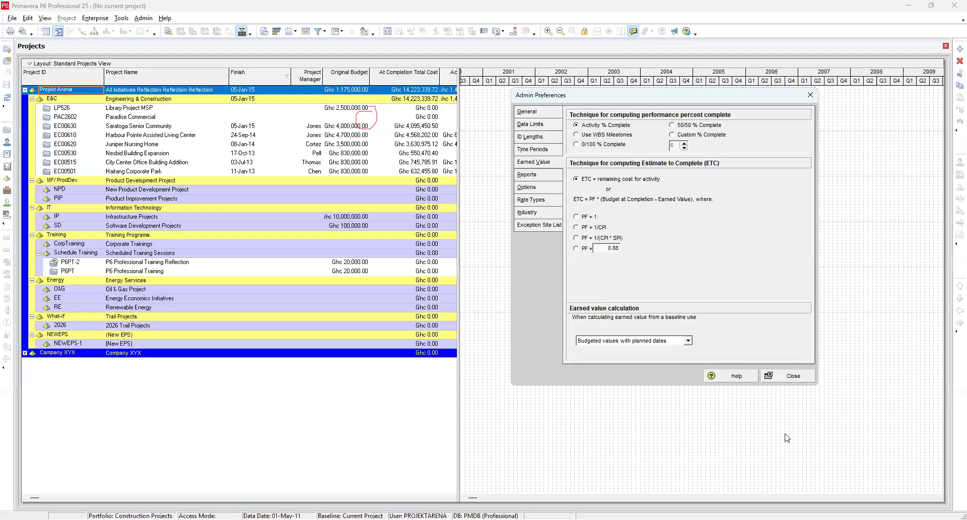
left_click(794, 378)
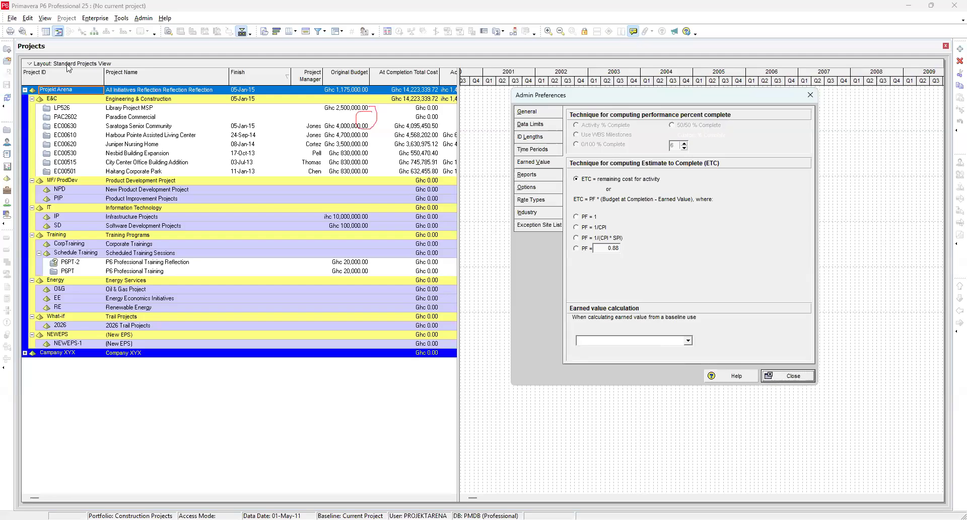
Step: Open User Preferences to view the Startup Filters page, move the dialog aside, then close it
left_click(28, 18)
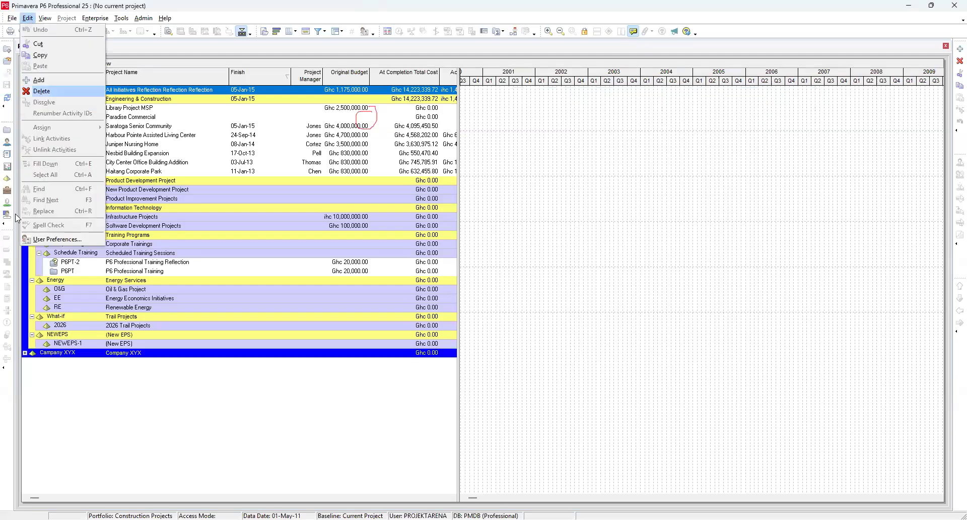
left_click(52, 240)
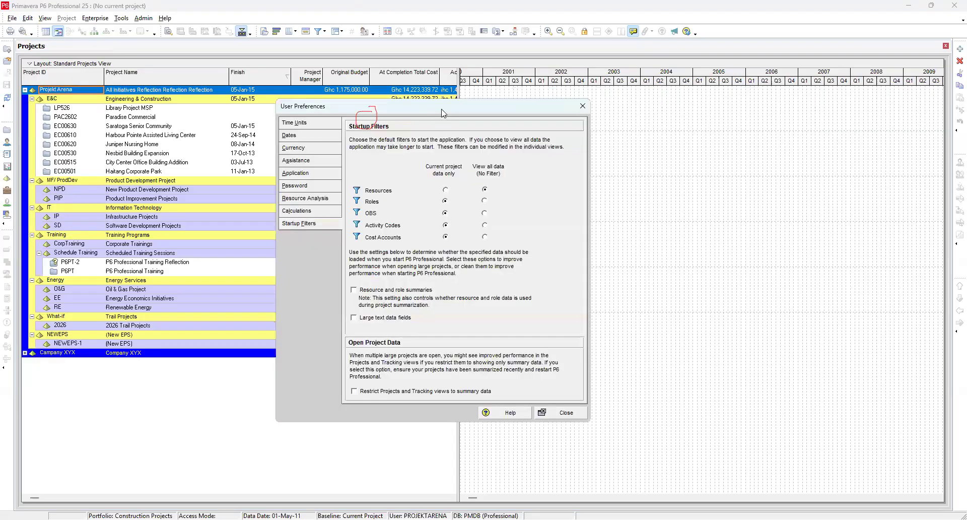
left_click_drag(443, 113, 592, 121)
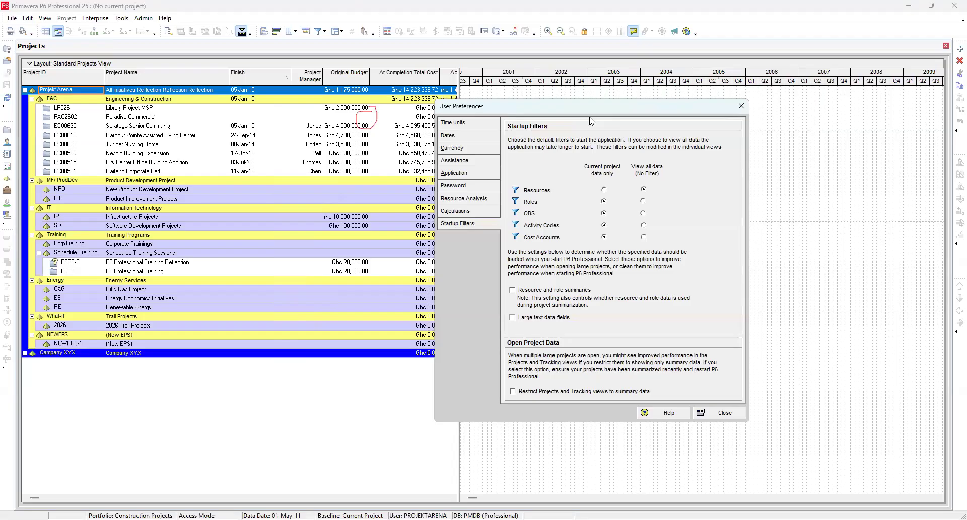
left_click(725, 414)
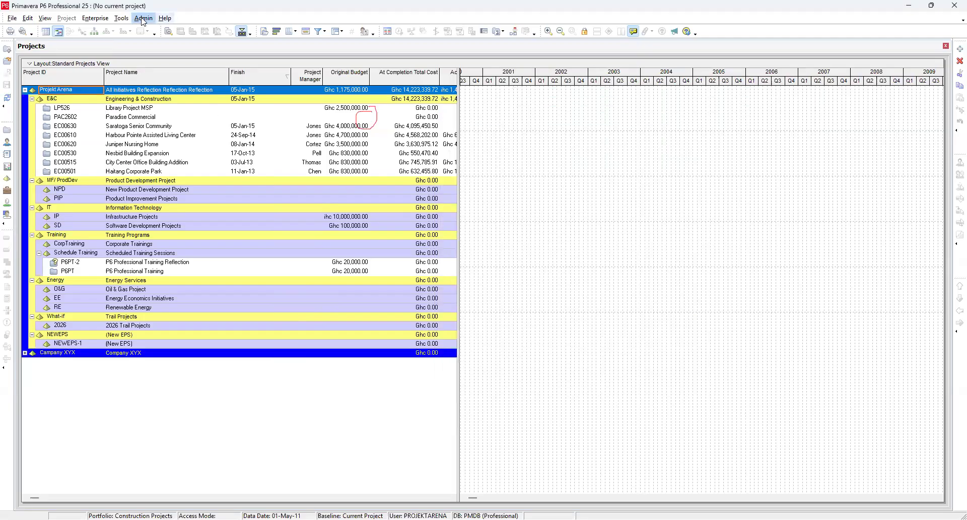
Step: Reopen User Preferences and review the Time Units and Dates pages
left_click(143, 19)
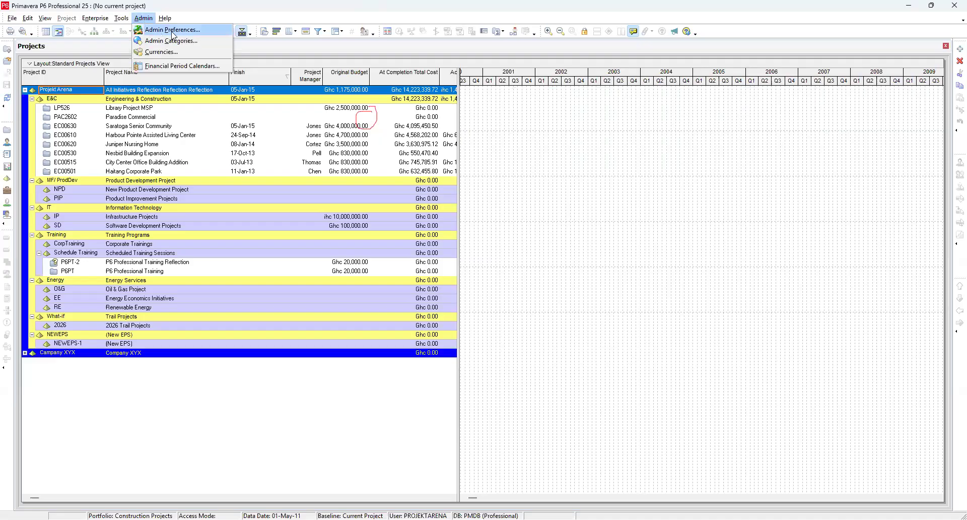
left_click(29, 20)
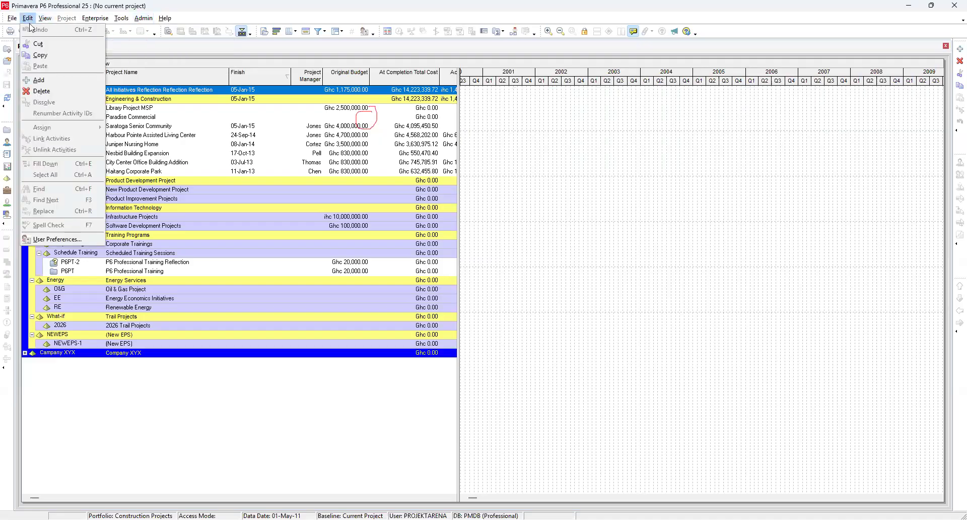
left_click(40, 239)
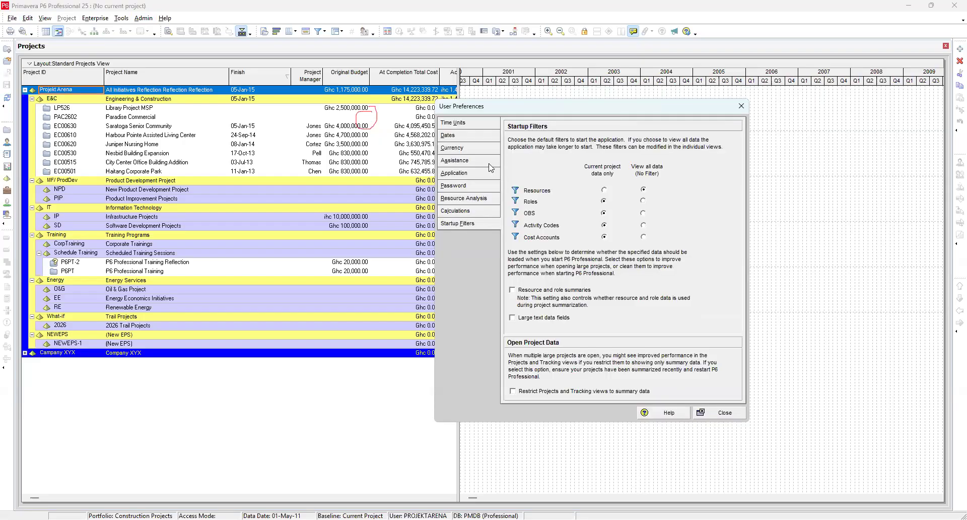
left_click(454, 124)
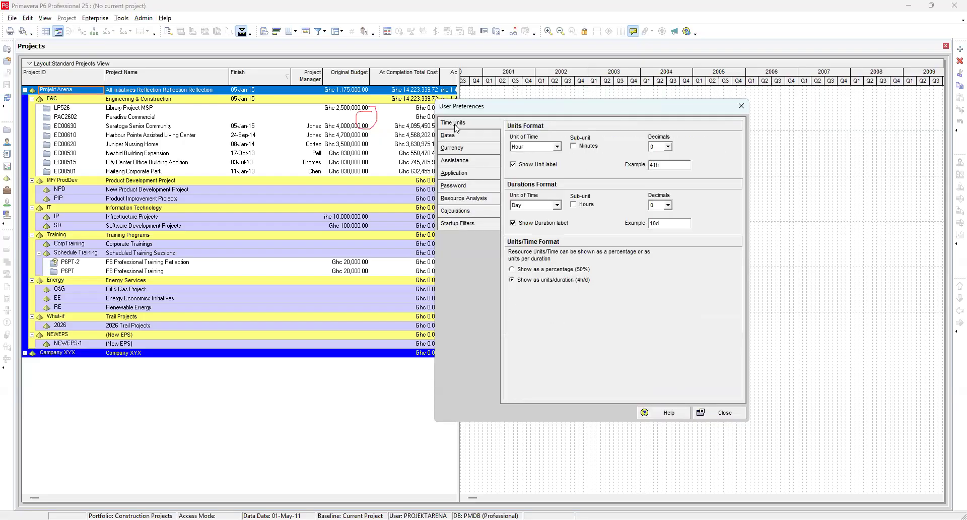
left_click(451, 137)
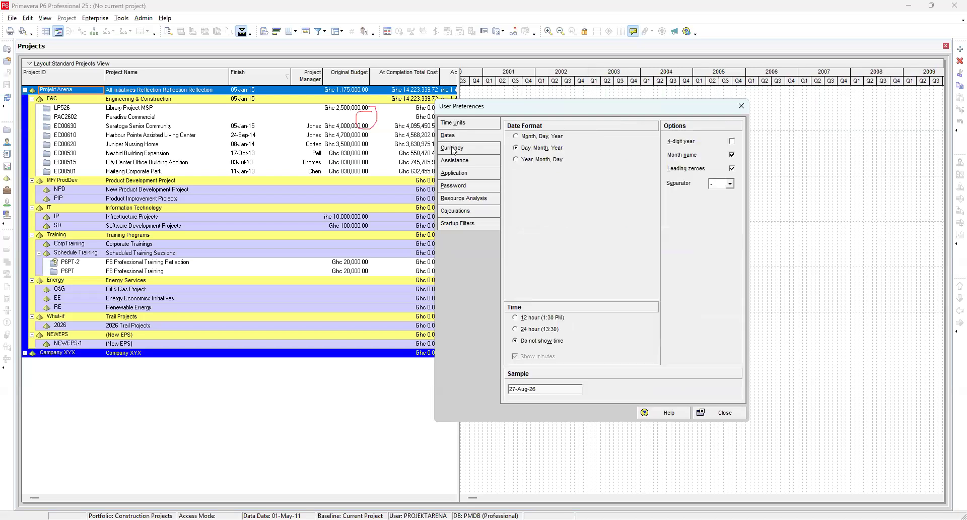
Step: Review the Currency and Assistance pages and toggle the Use New Resource Wizard and Use New Activity Wizard options
left_click(452, 148)
left_click(456, 161)
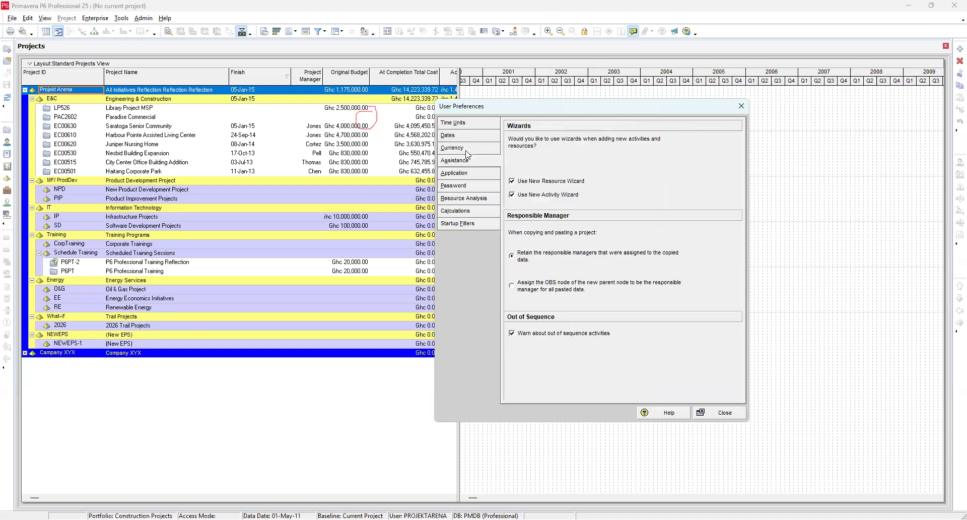
left_click(513, 183)
left_click(512, 181)
left_click(512, 194)
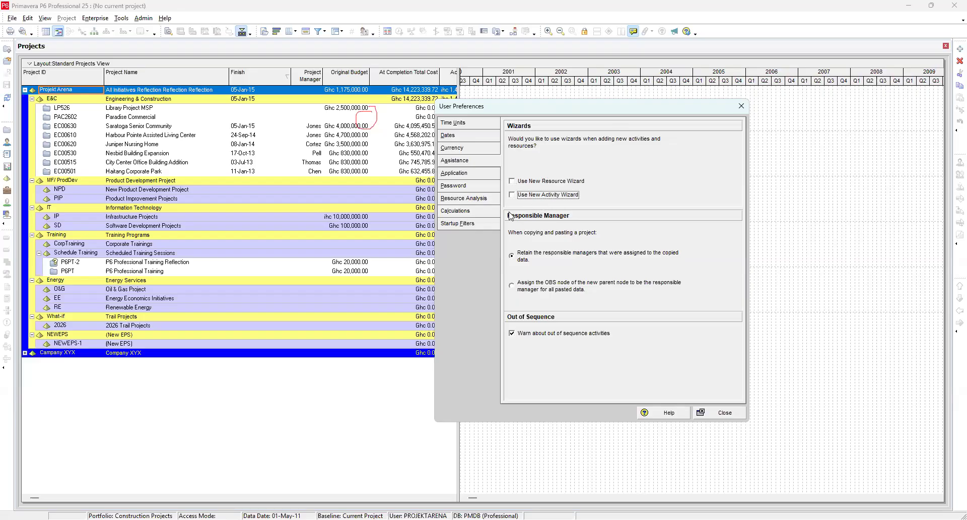
left_click(511, 181)
Step: On the Application page, switch code display to Description and back to Code Value, and check the financial period date fields
left_click(464, 174)
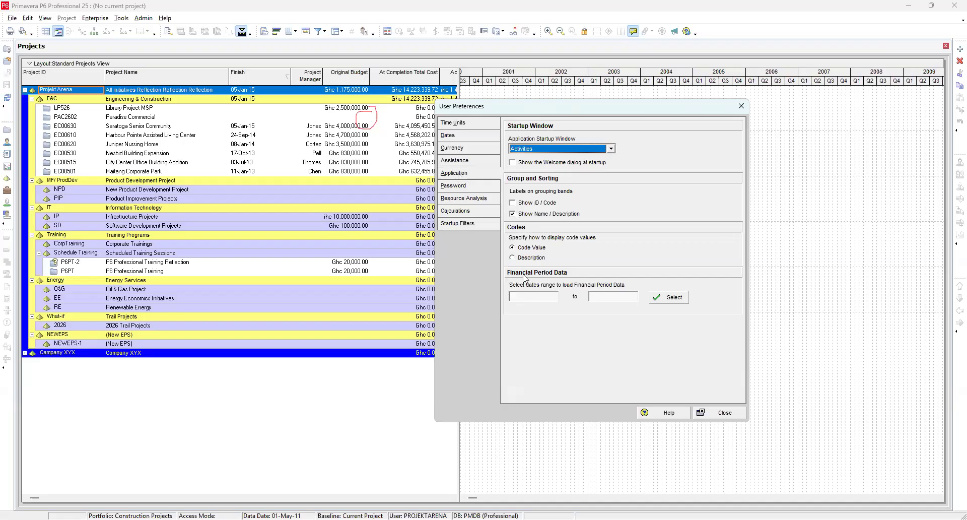
left_click(512, 257)
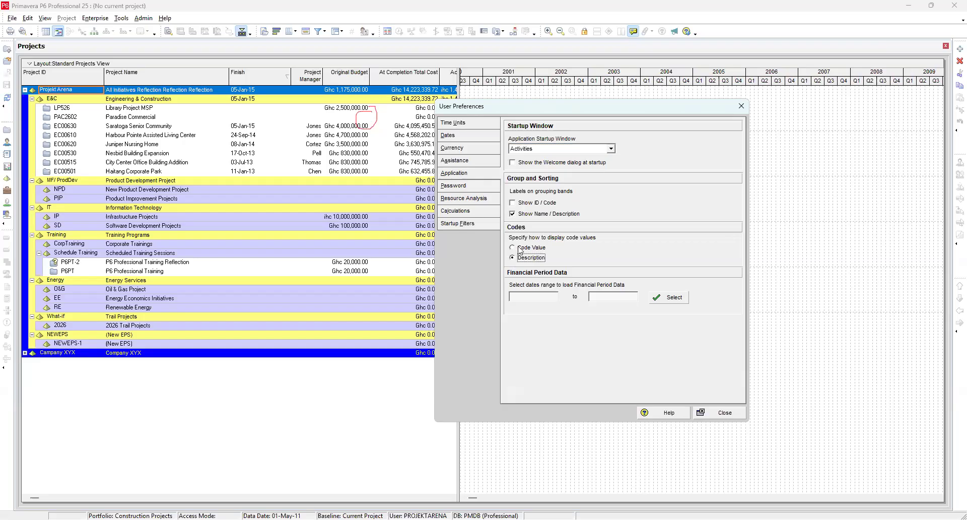
left_click(512, 247)
left_click(540, 296)
left_click(608, 291)
Step: Review the Password, Resource Analysis, Calculations and Startup Filters pages, then close User Preferences
left_click(461, 187)
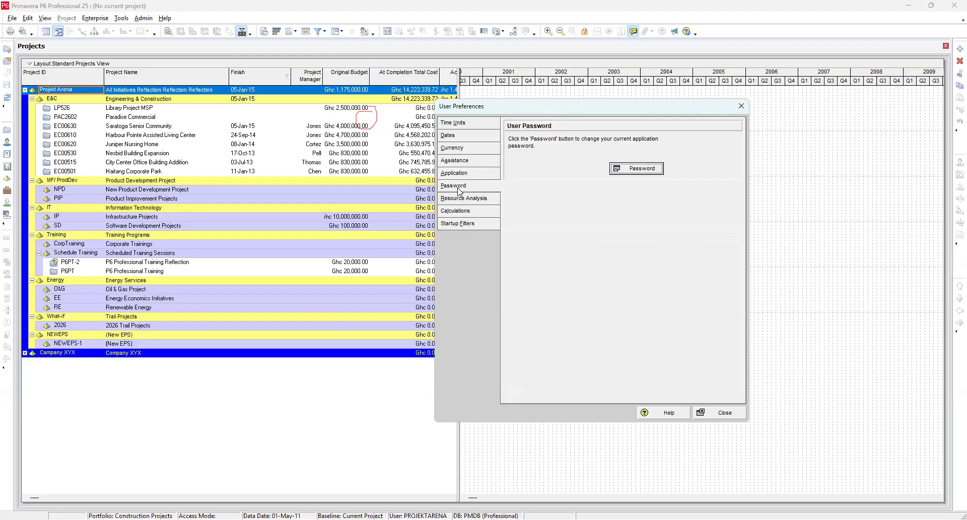
left_click(472, 199)
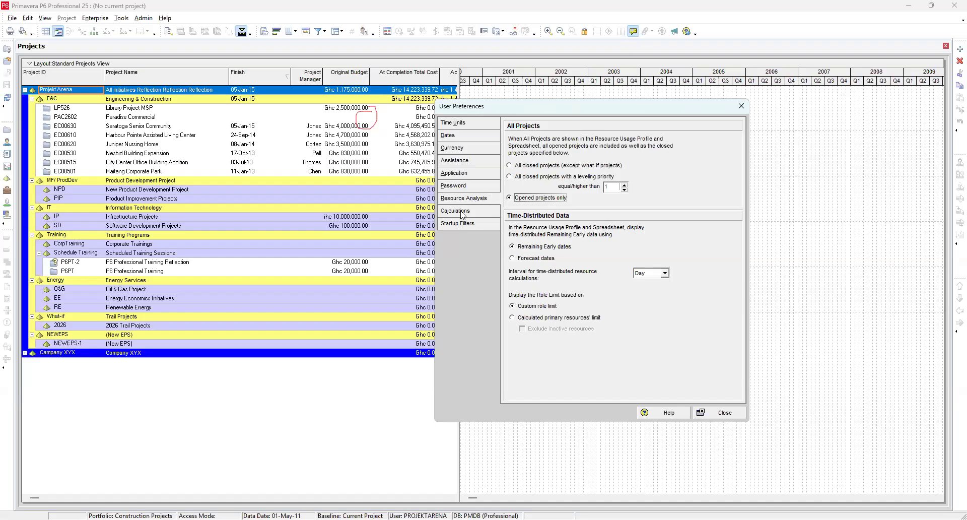
left_click(462, 214)
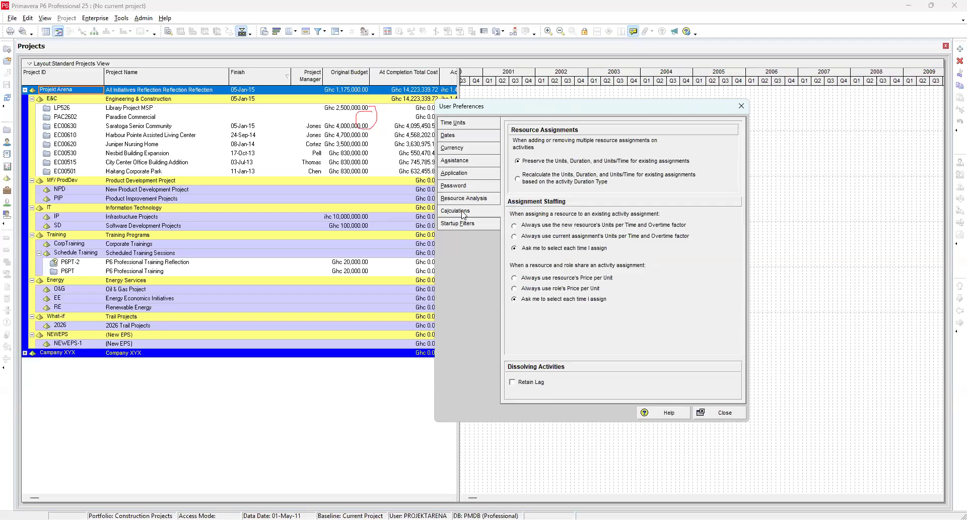
left_click(457, 225)
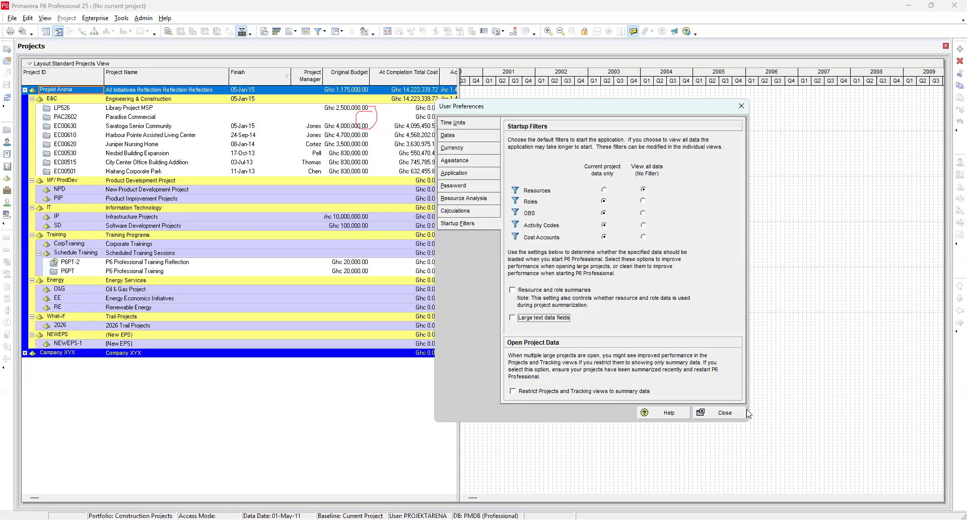
left_click(725, 413)
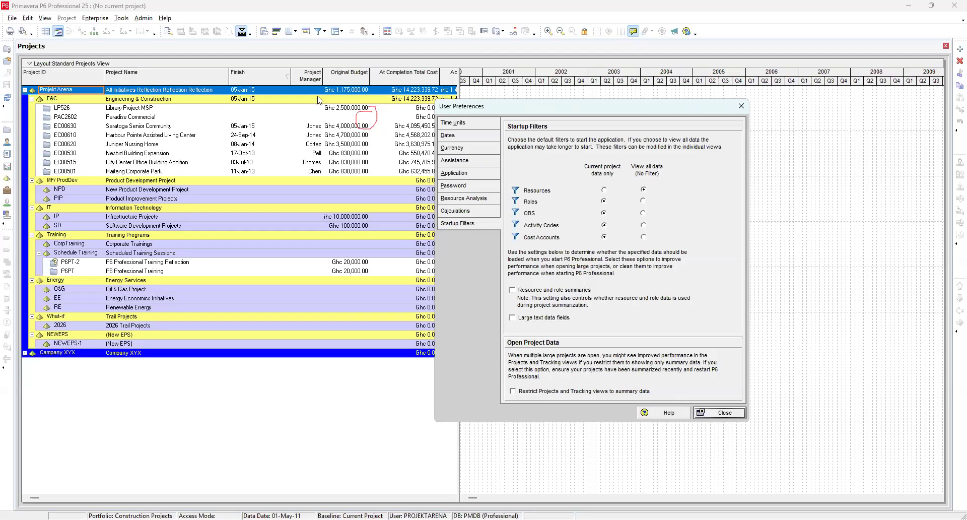
Step: Open Admin Categories and add a new expense category below Other (No Chargeback)
left_click(143, 18)
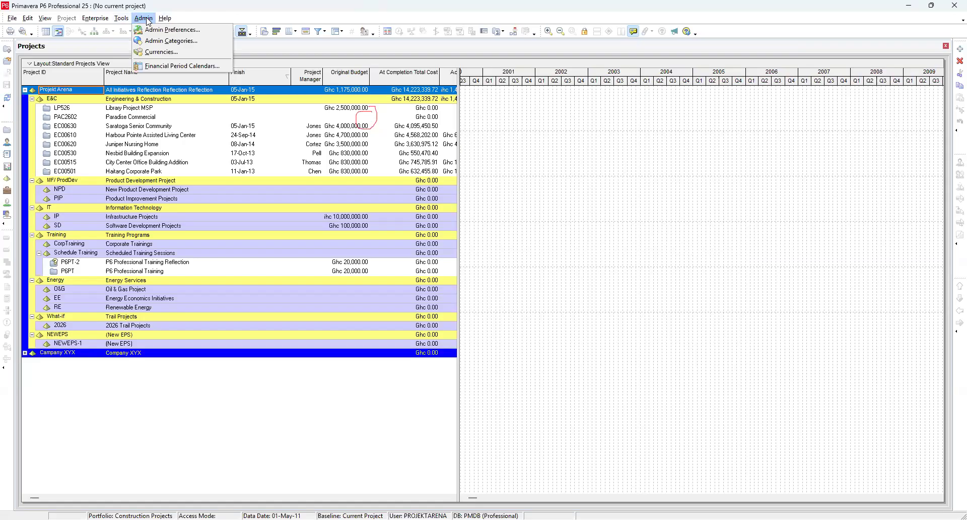
left_click(168, 42)
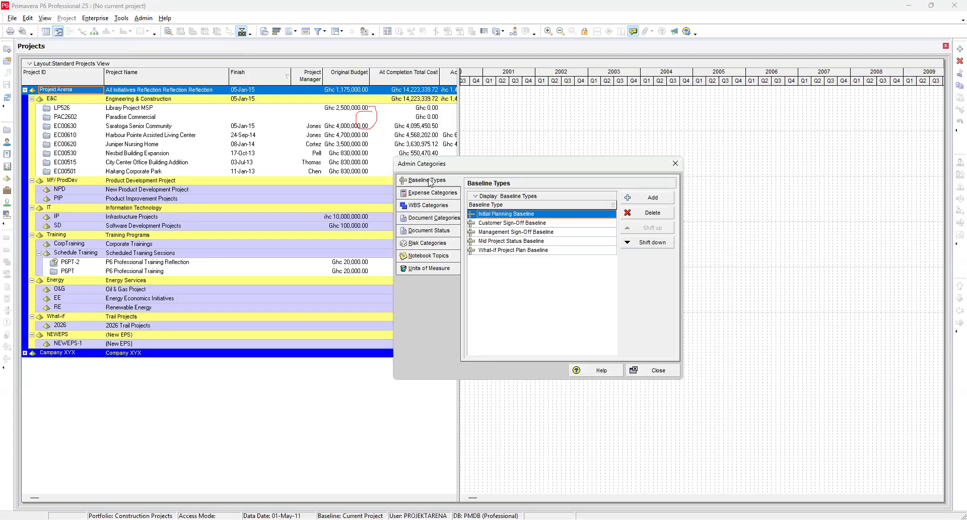
left_click(420, 197)
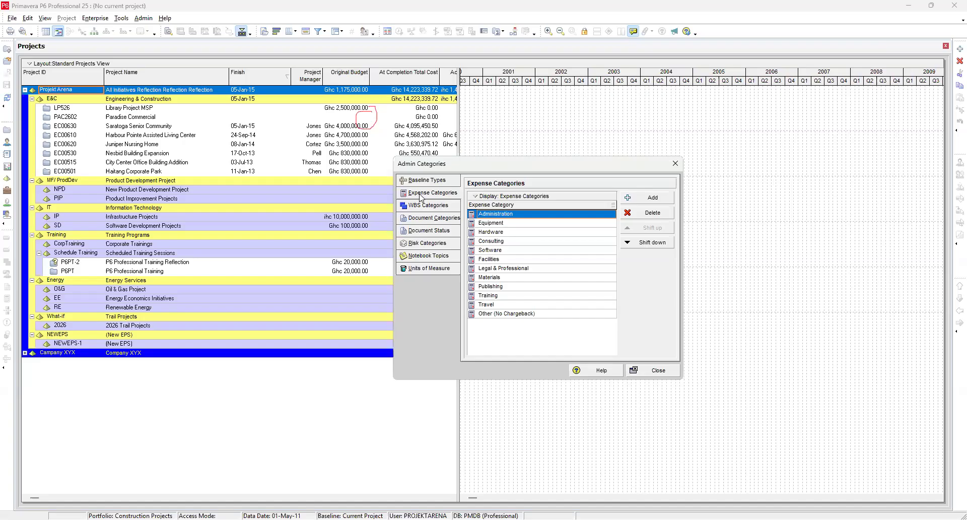
left_click(497, 313)
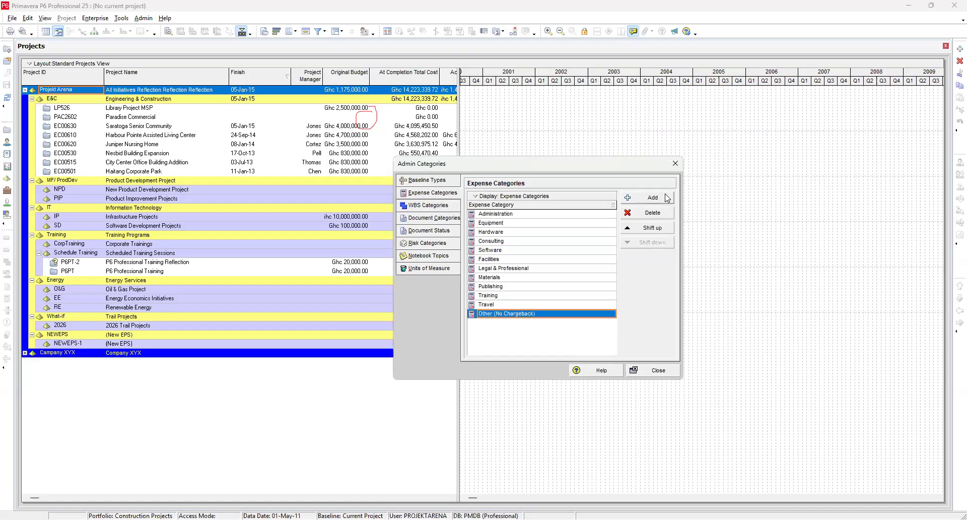
left_click(652, 197)
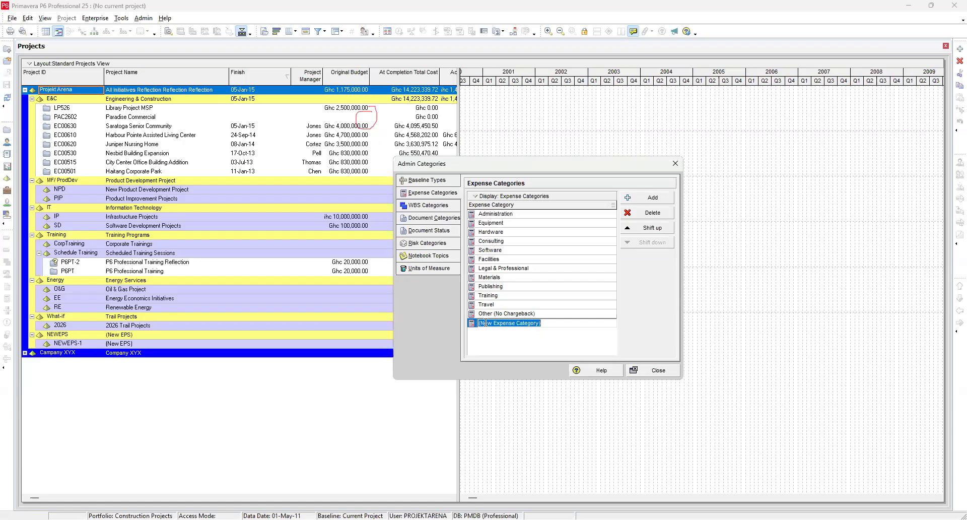
Step: Browse the WBS Categories, Document Categories and Document Status code lists in Admin Categories
left_click(430, 211)
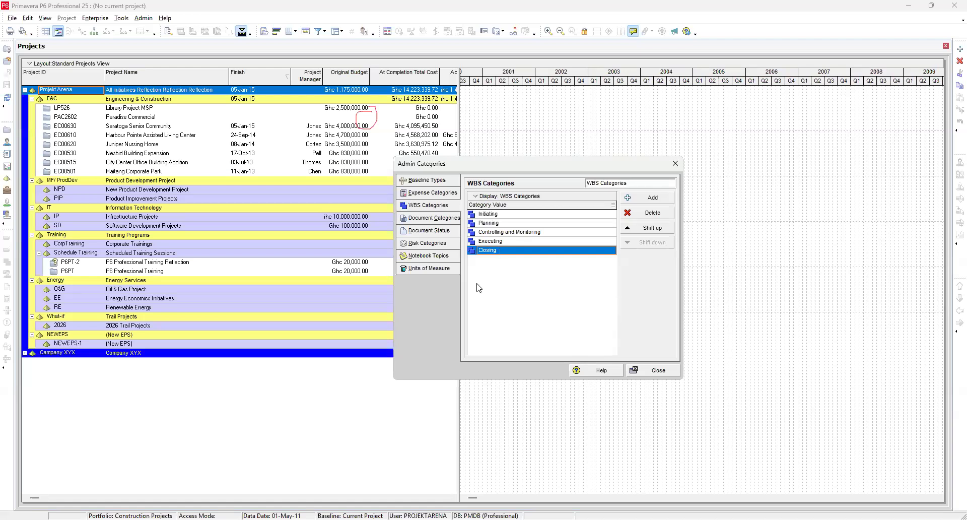
left_click(421, 222)
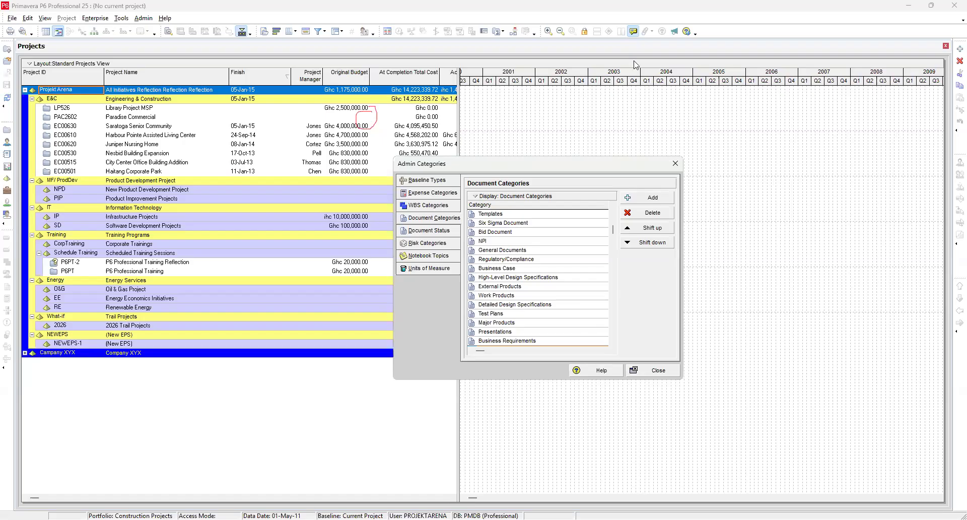
scroll(518, 246, "down", 4)
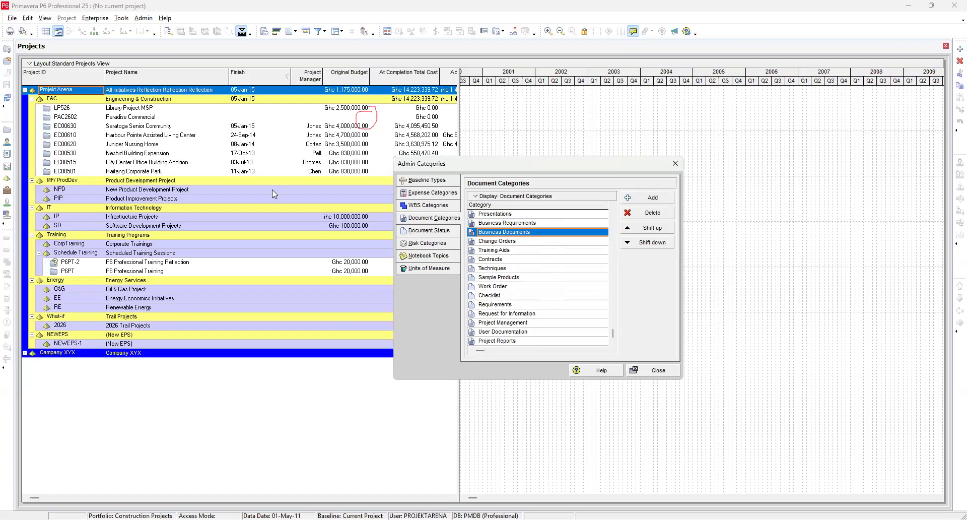
left_click(512, 259)
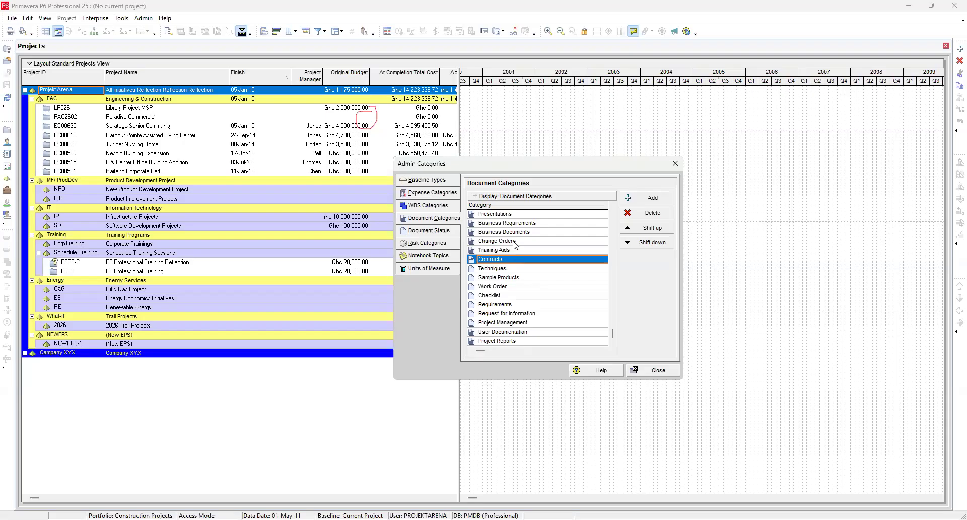
left_click(512, 242)
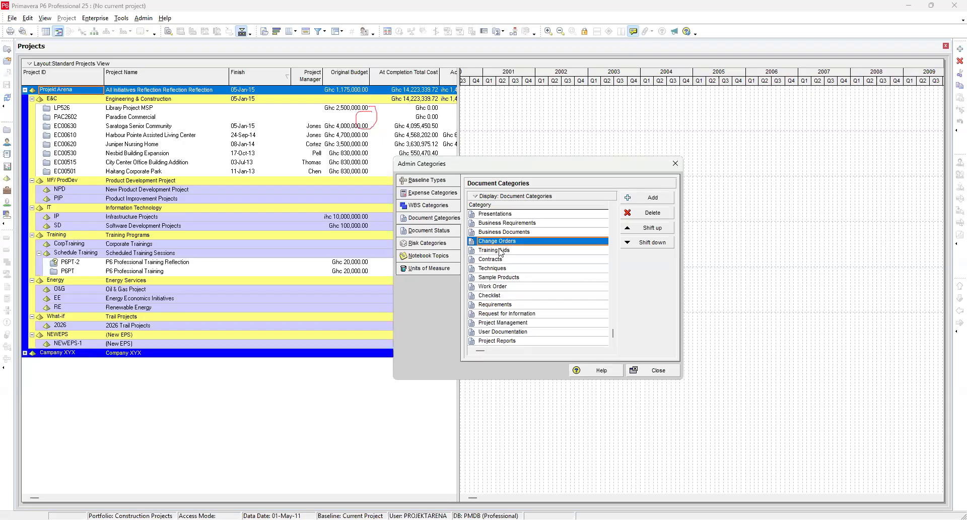
left_click(492, 261)
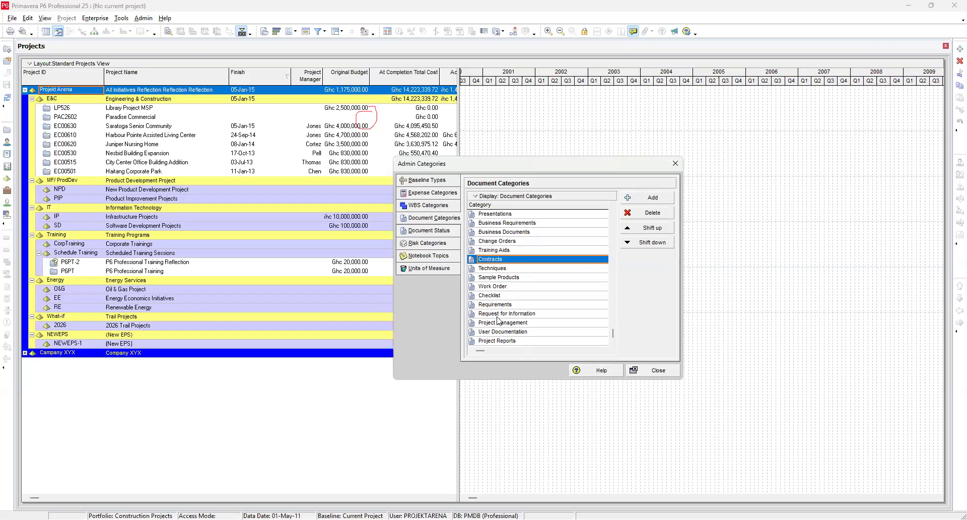
left_click(502, 286)
left_click(503, 304)
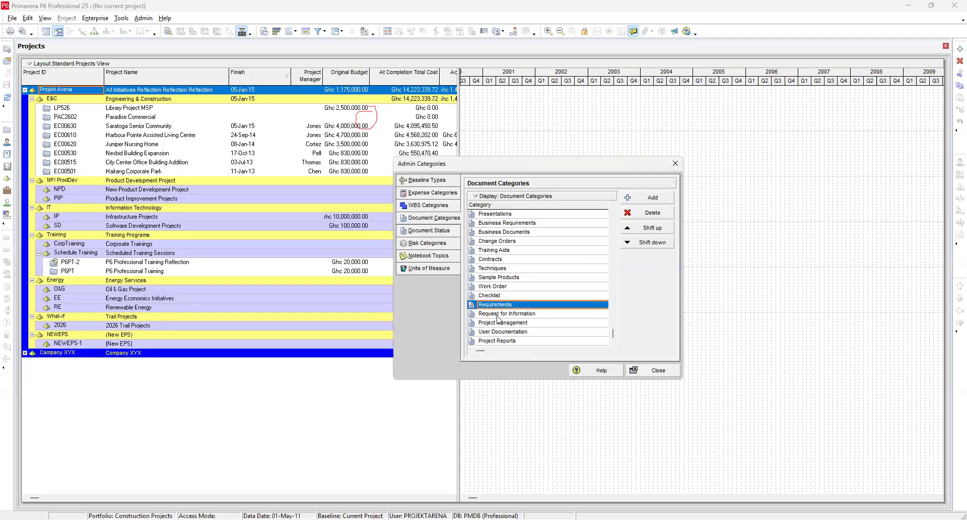
left_click(514, 313)
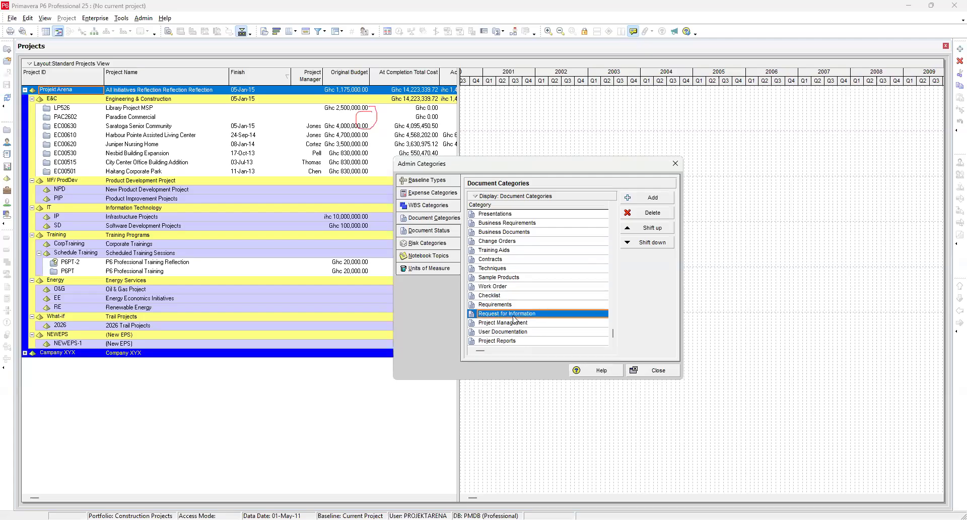
left_click(496, 341)
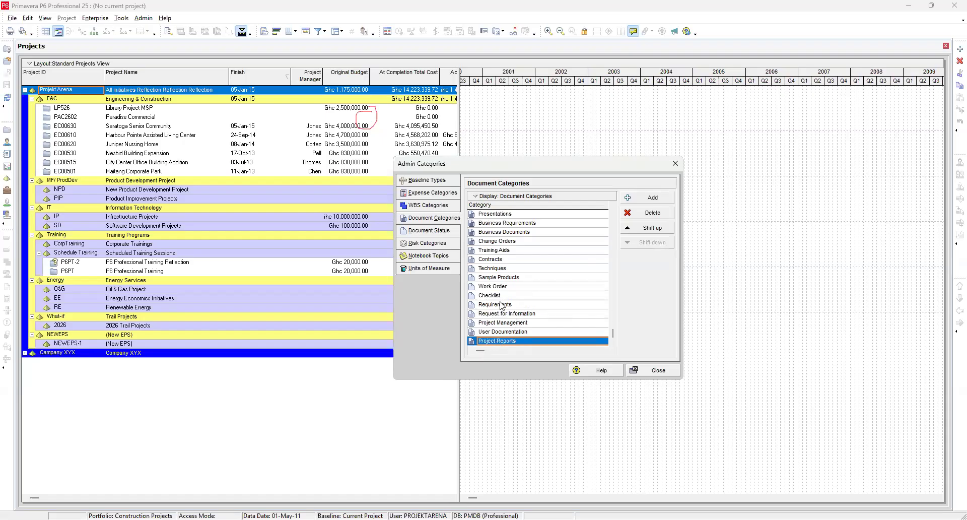
left_click(504, 233)
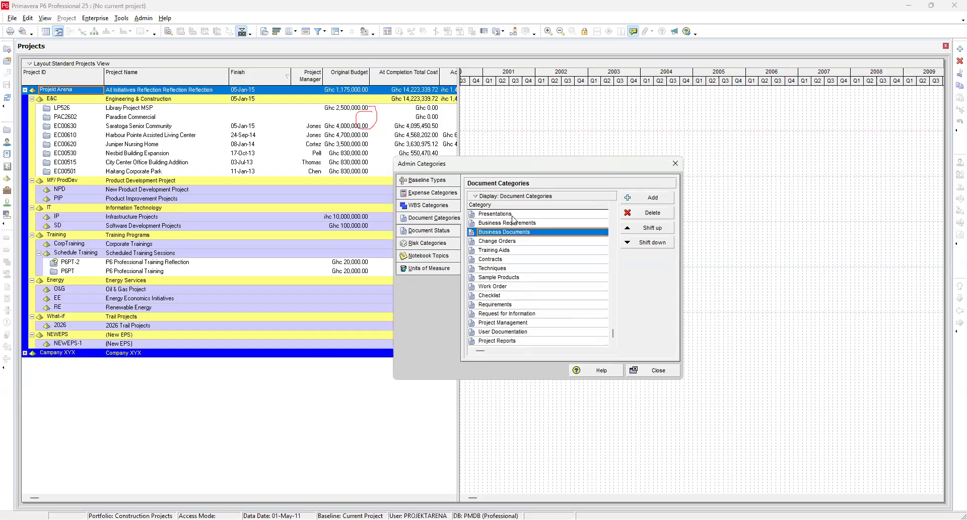
left_click(512, 215)
scroll(508, 247, "up", 2)
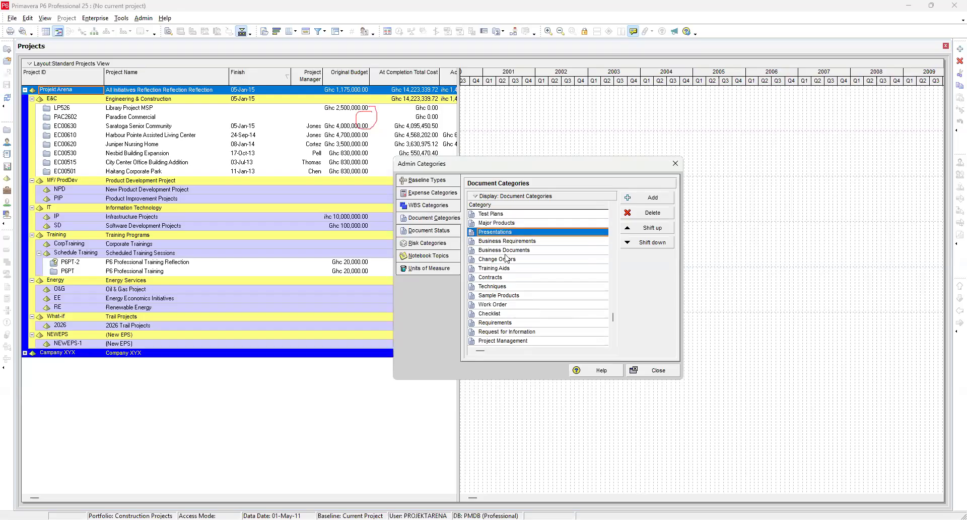
scroll(505, 259, "up", 5)
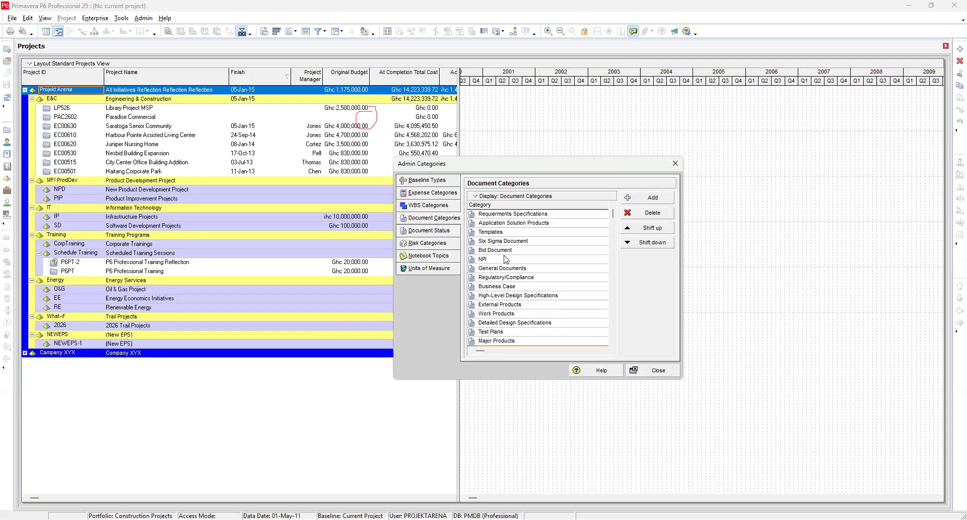
left_click(432, 235)
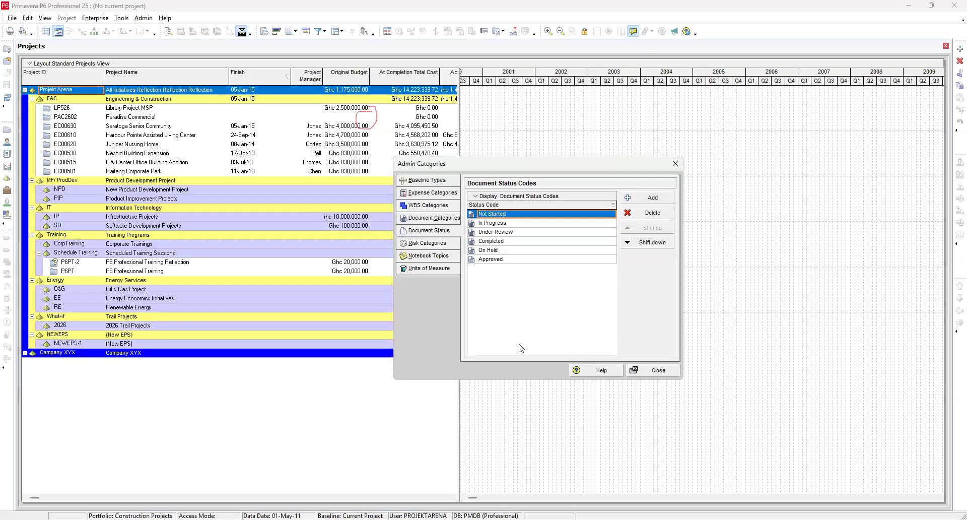
Step: Step through the document status codes one by one, from Not Started down to Approved and back up
left_click(498, 233)
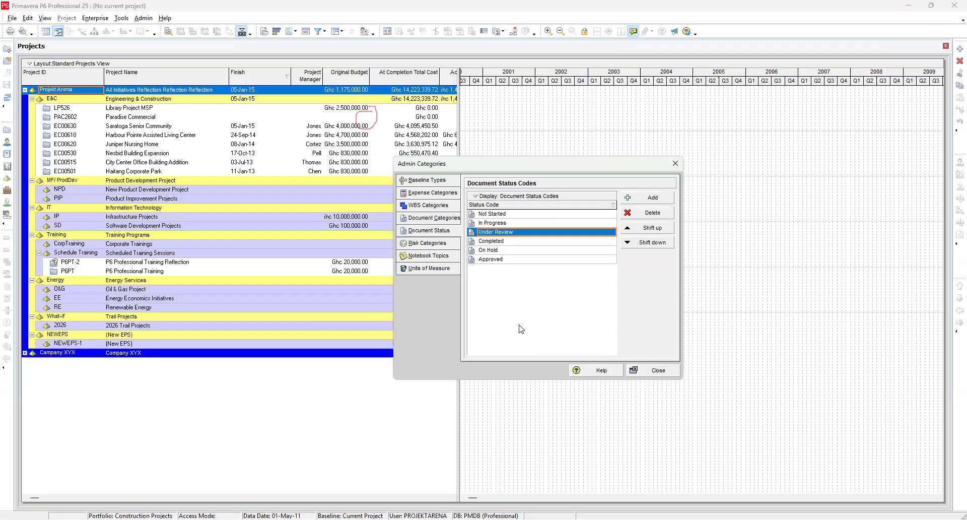
left_click(502, 258)
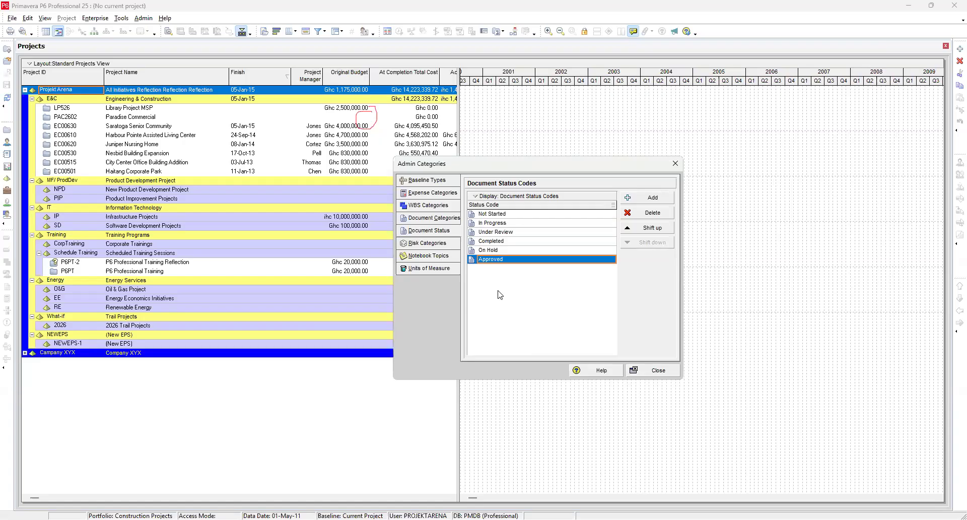
left_click(505, 250)
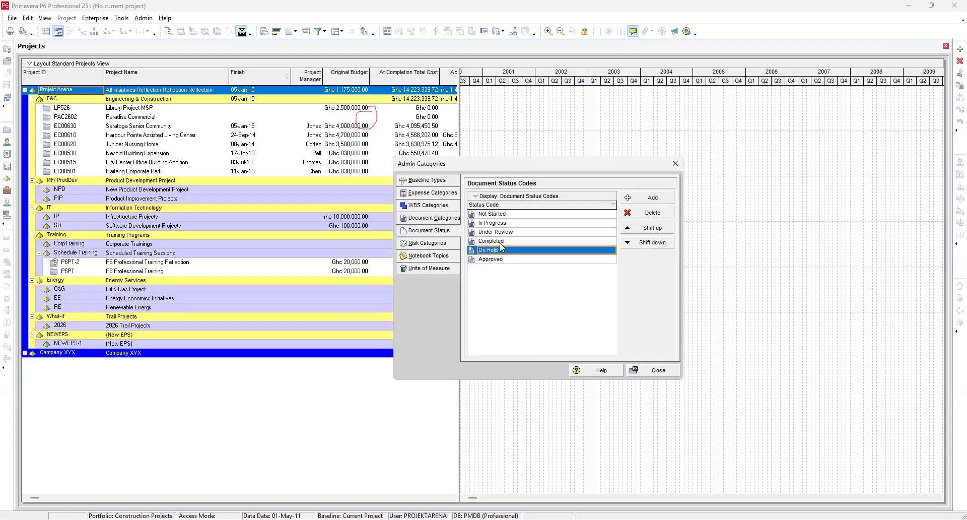
left_click(502, 240)
left_click(506, 232)
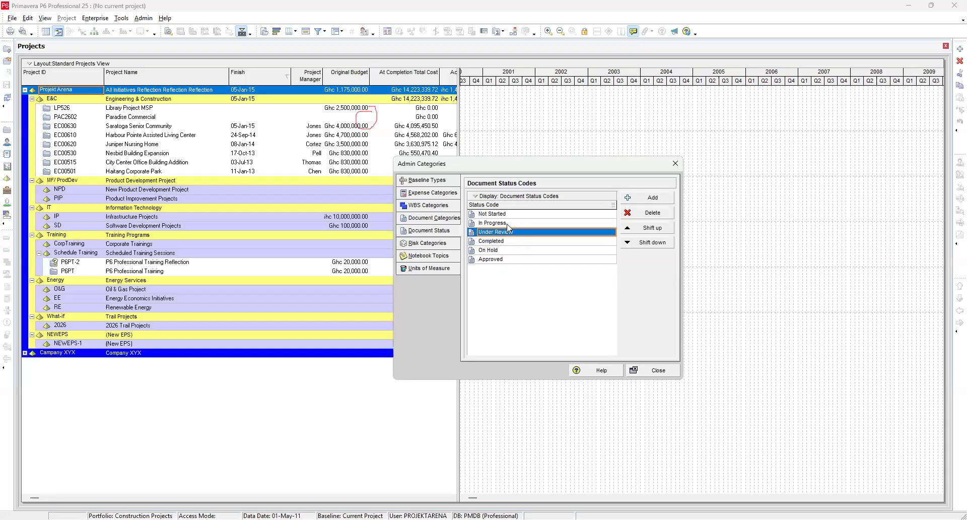
left_click(508, 224)
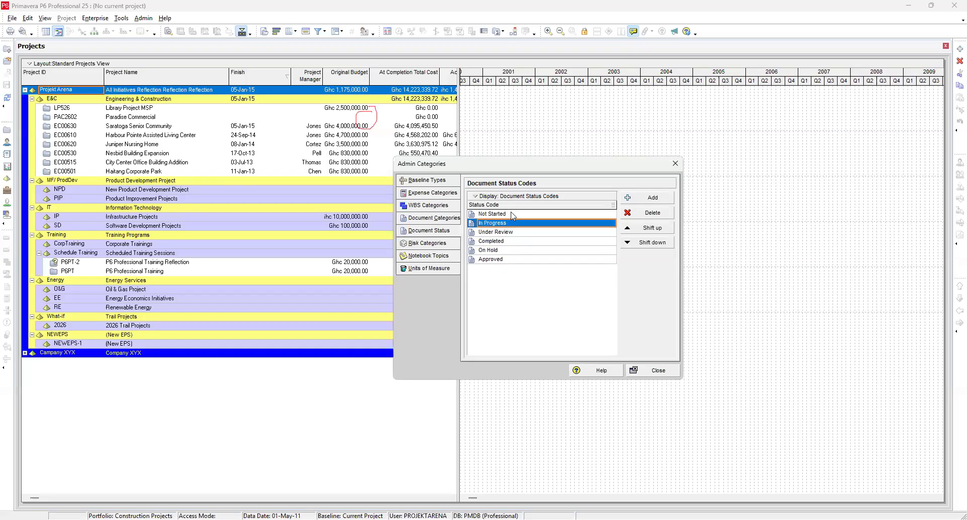
left_click(512, 214)
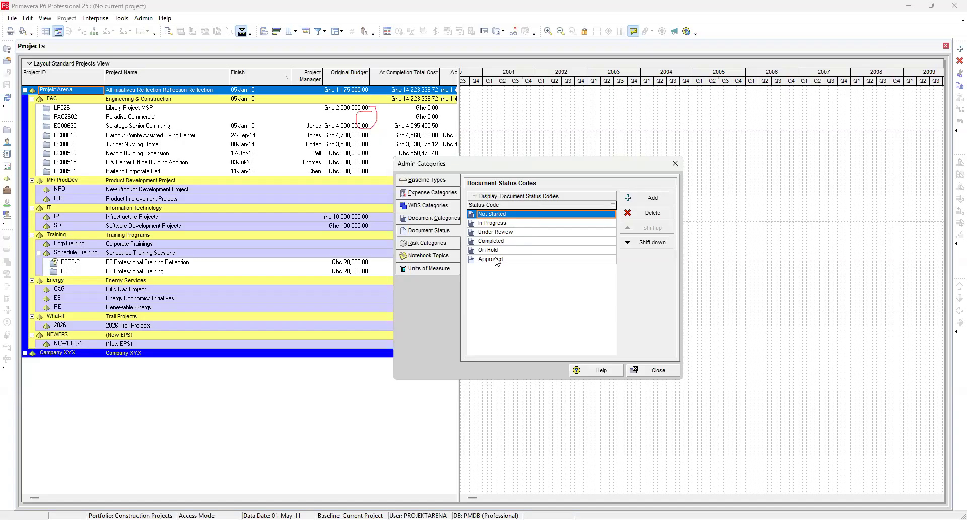
Step: Open Risk Categories and browse the Project Management risk categories and their sub-items
left_click(435, 245)
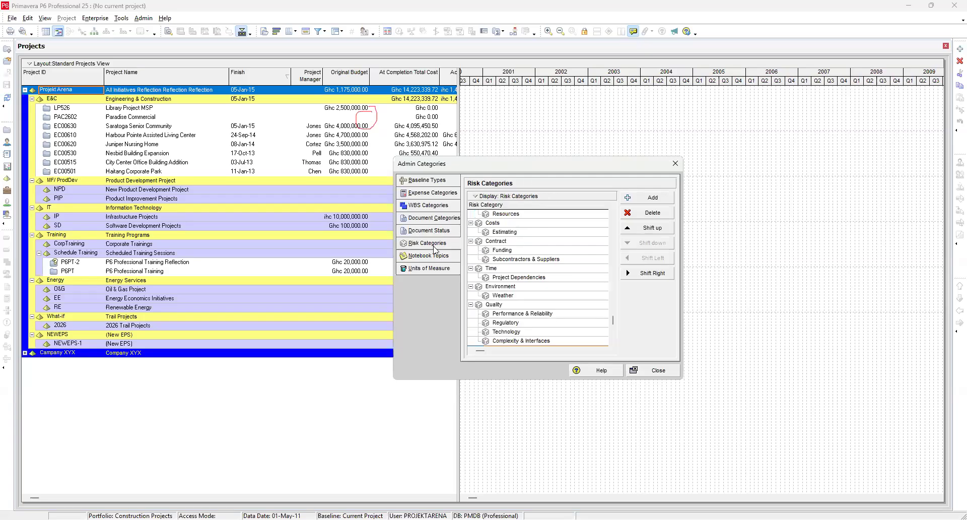
scroll(538, 260, "up", 3)
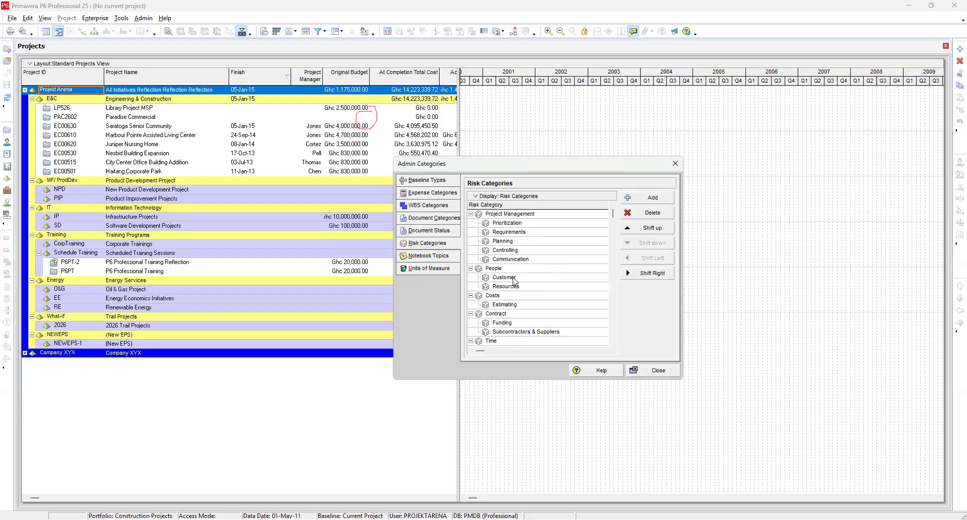
scroll(513, 282, "down", 3)
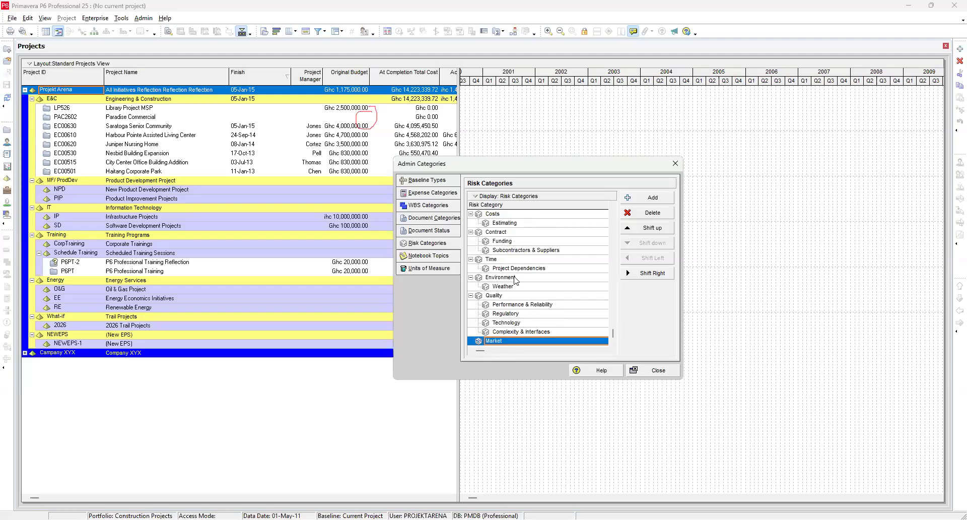
scroll(515, 281, "up", 3)
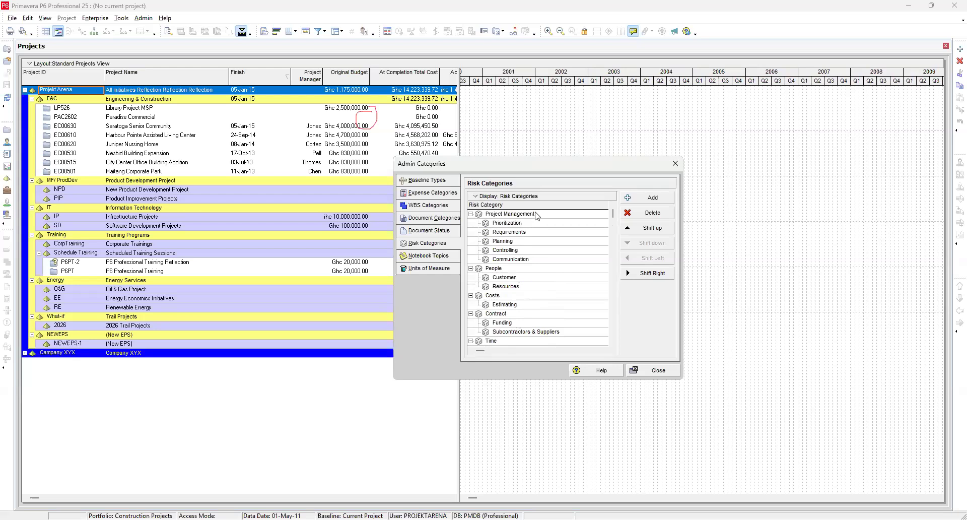
left_click(537, 214)
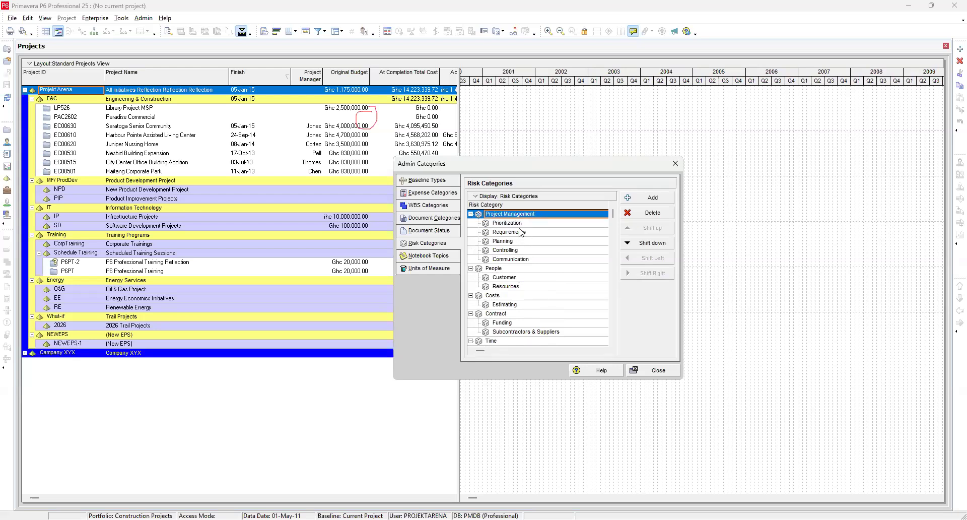
left_click(526, 223)
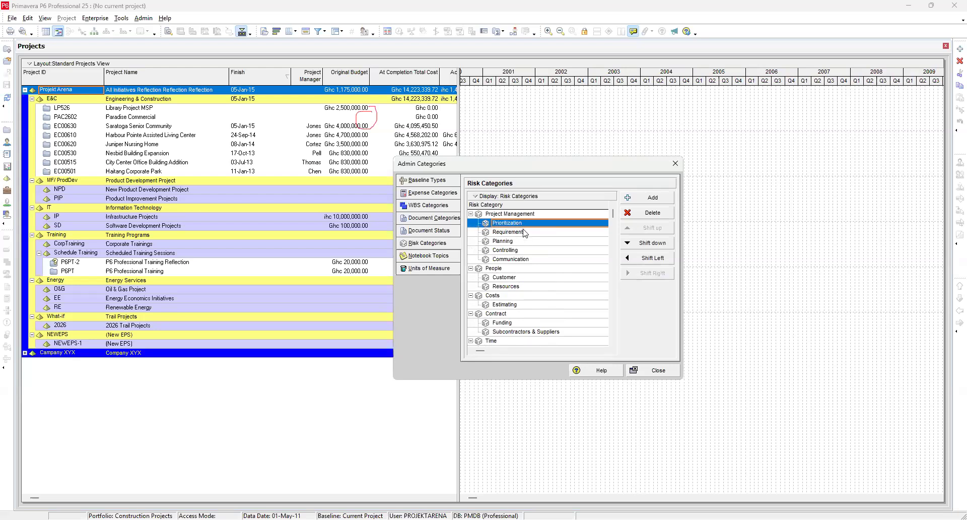
left_click(522, 233)
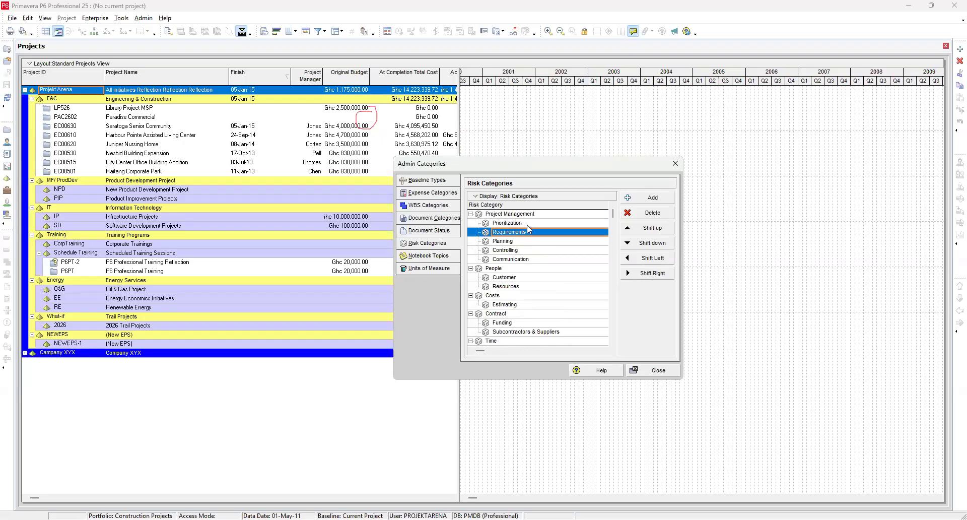
left_click(527, 224)
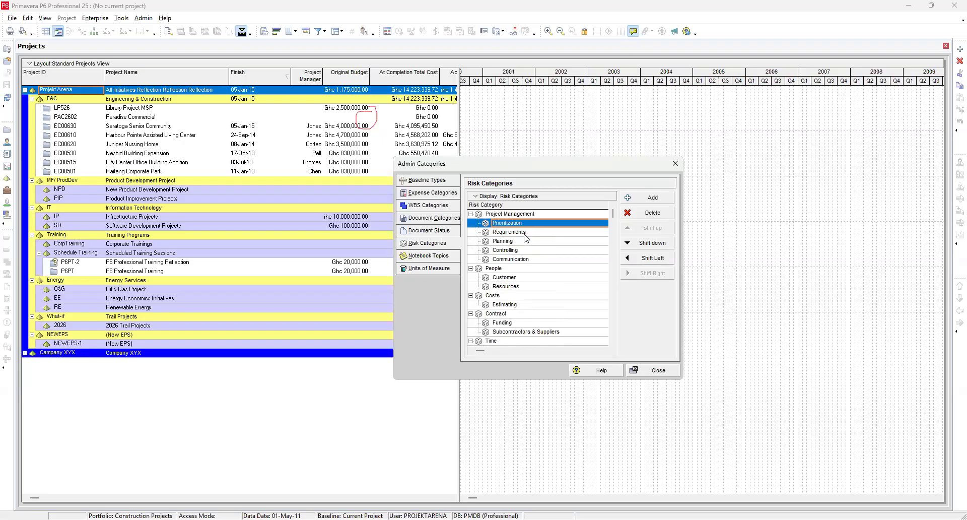
left_click(524, 233)
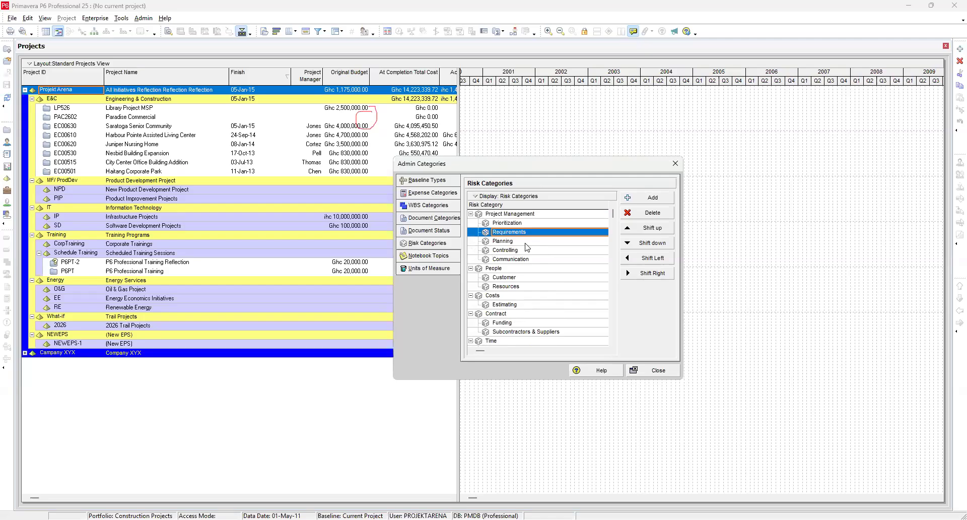
left_click(524, 243)
left_click(525, 251)
left_click(525, 259)
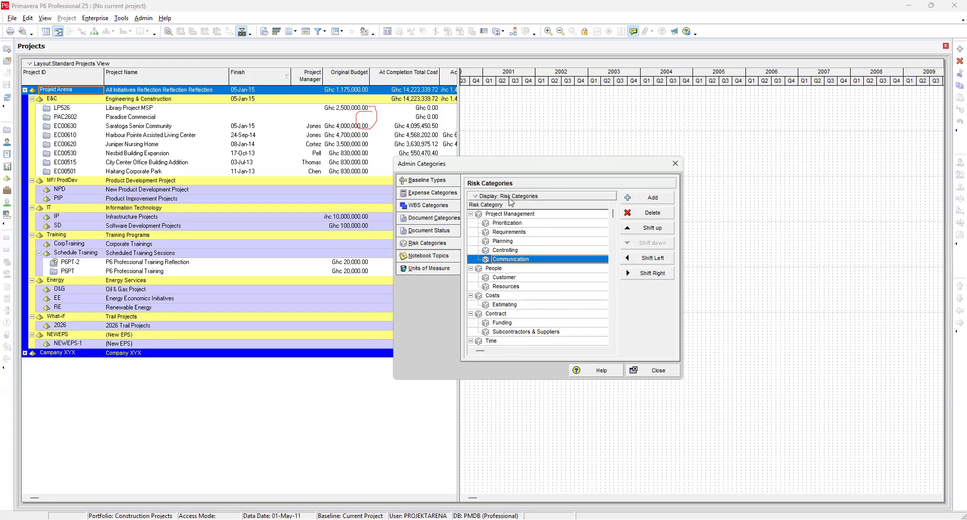
Step: Add a new risk category under People, directly below Resources
left_click(498, 268)
scroll(502, 298, "down", 1)
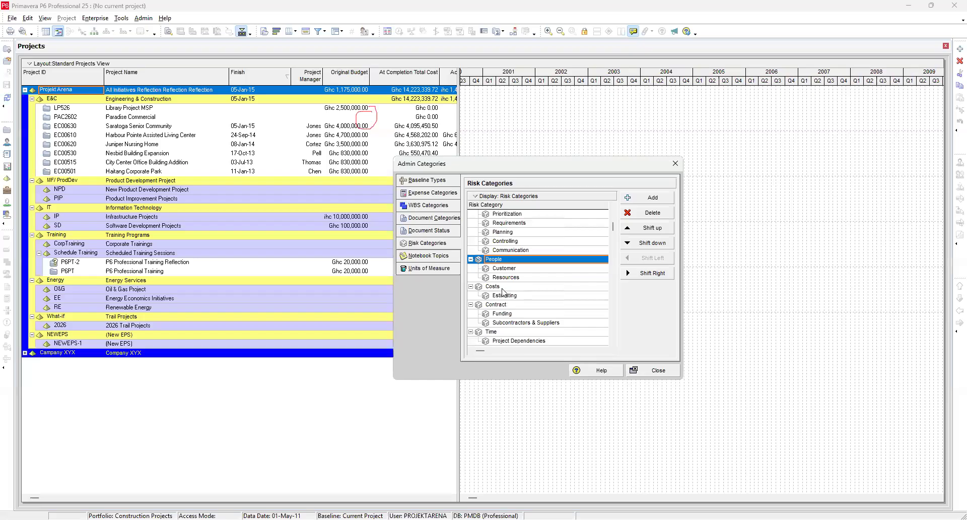
left_click(517, 278)
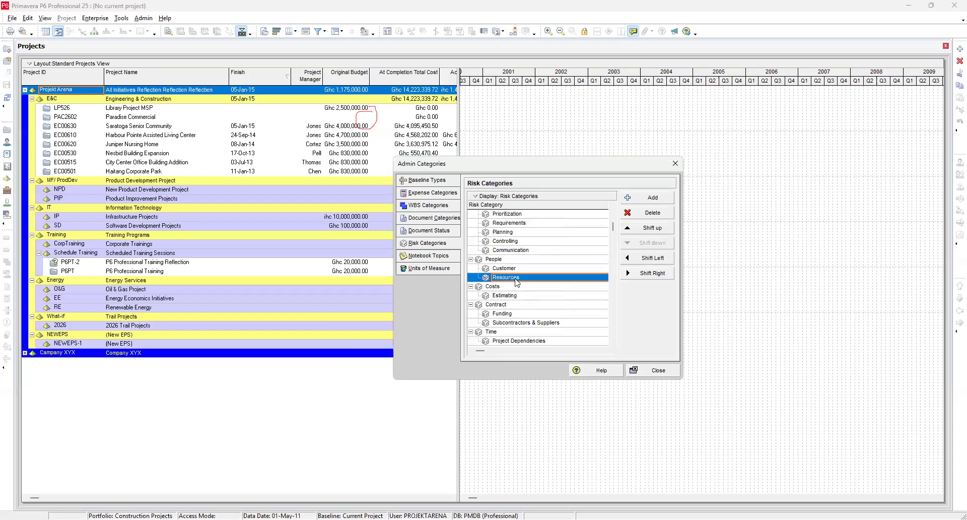
left_click(647, 198)
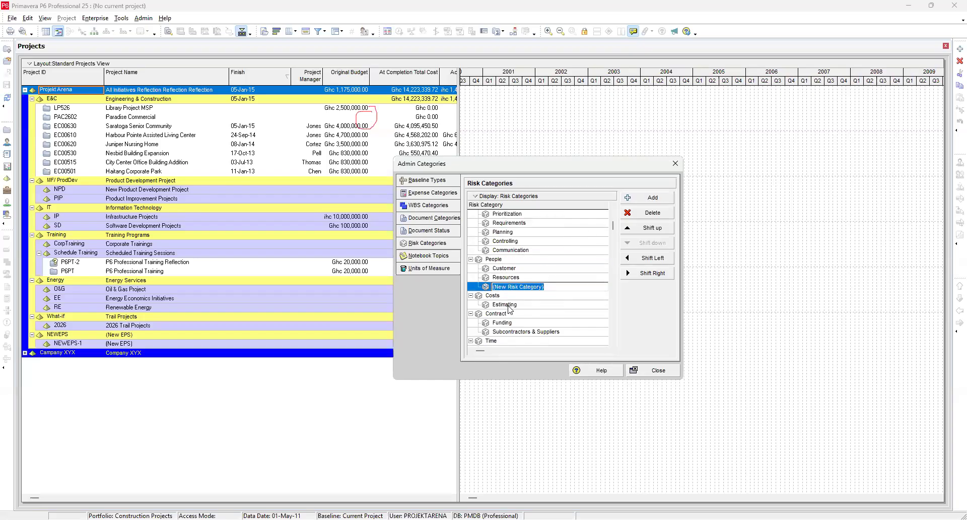
Step: Browse the remaining risk categories from Costs through Environment and Quality
left_click(511, 296)
scroll(513, 298, "down", 1)
scroll(513, 298, "down", 4)
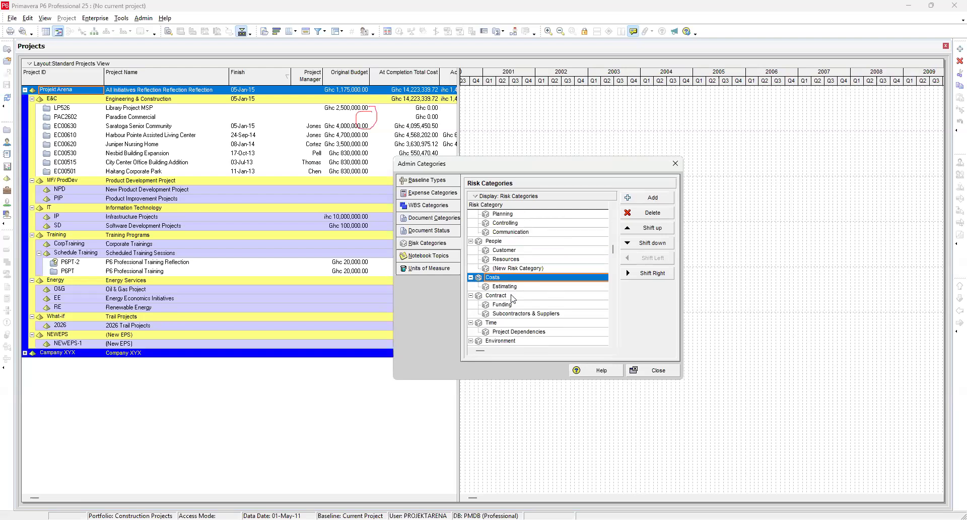
left_click(519, 260)
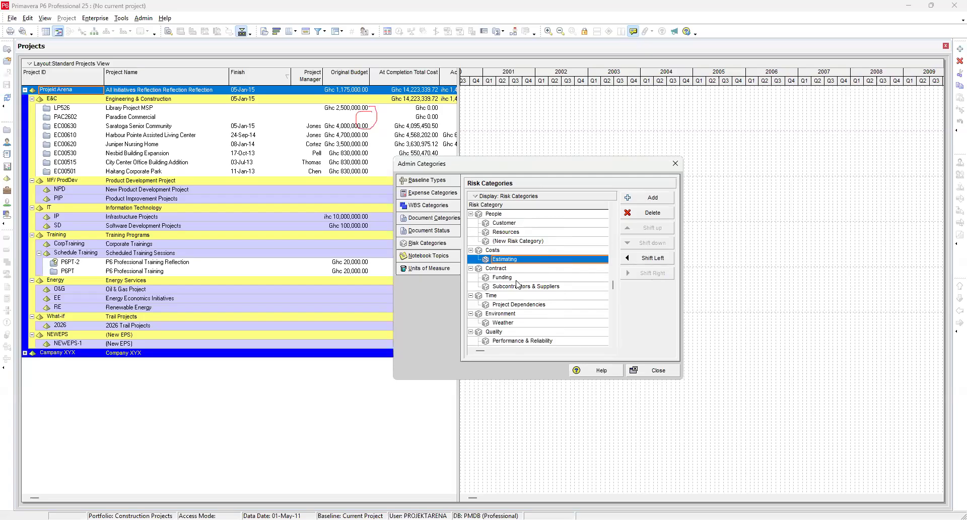
left_click(519, 269)
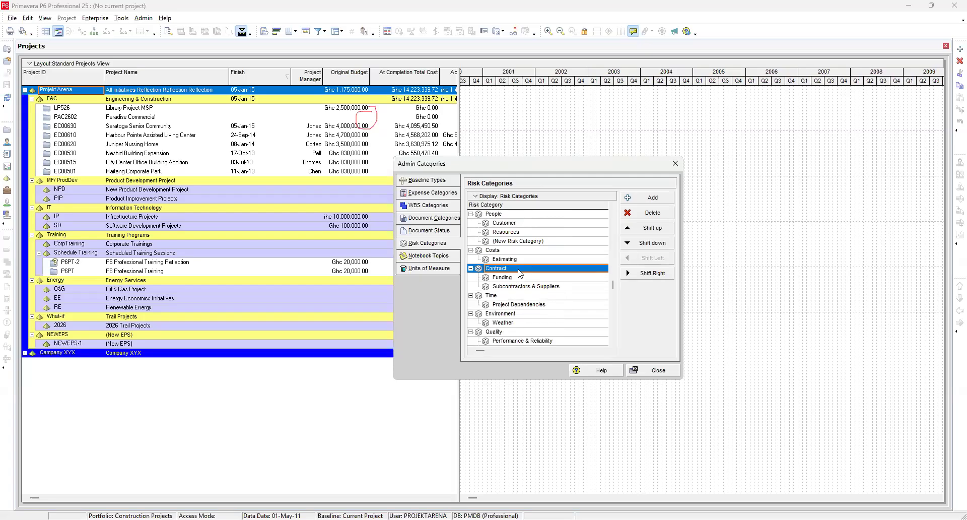
left_click(509, 297)
scroll(518, 326, "down", 1)
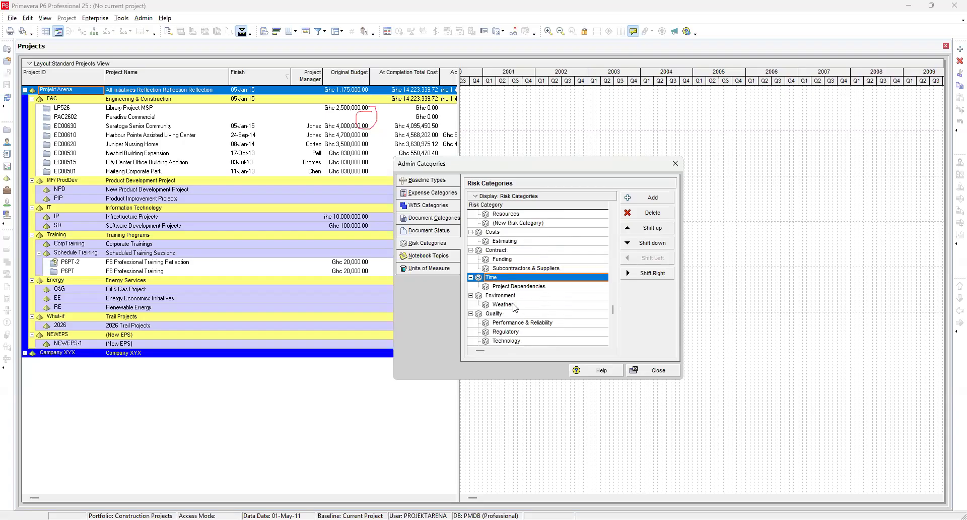
left_click(516, 297)
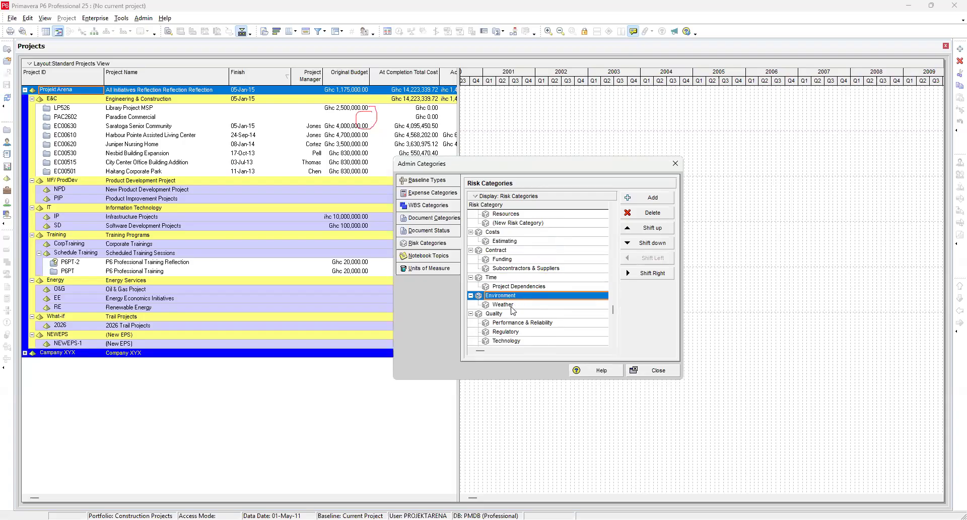
left_click(497, 313)
scroll(503, 333, "down", 2)
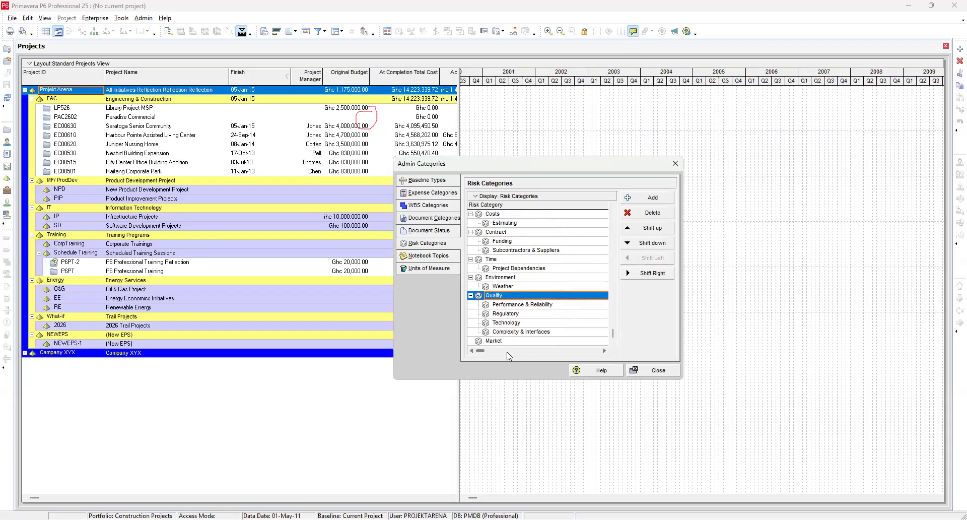
Step: Review the Notebook Topics list and its EPS, Project, WBS and Activity assignments
left_click(429, 256)
scroll(488, 247, "up", 5)
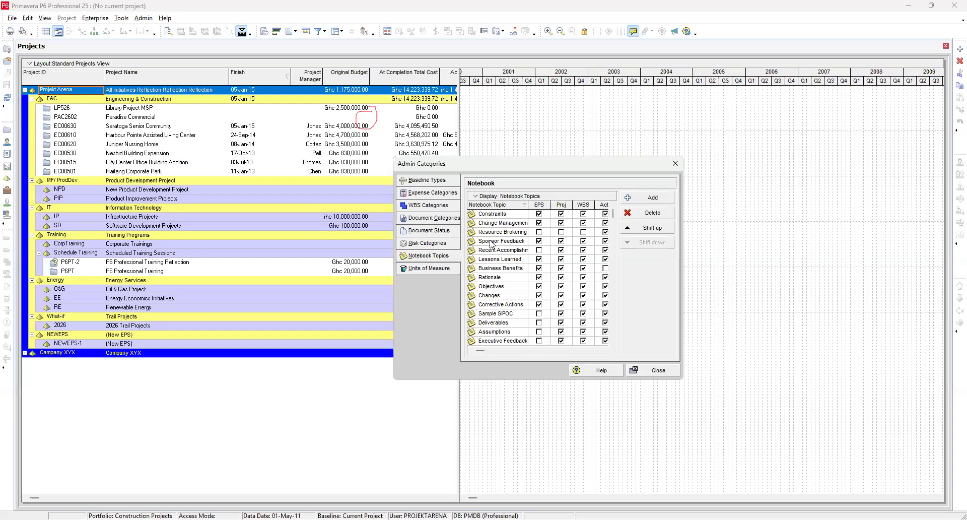
left_click(422, 219)
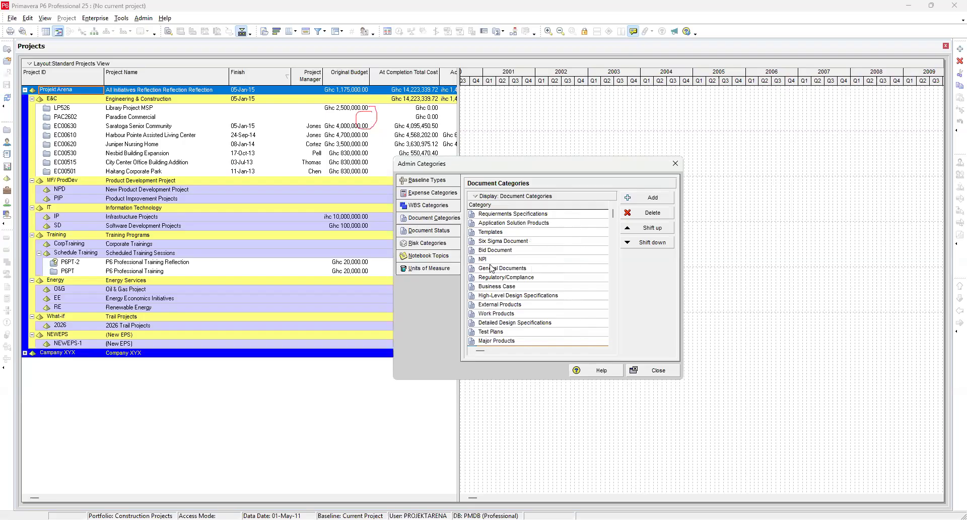
left_click(428, 257)
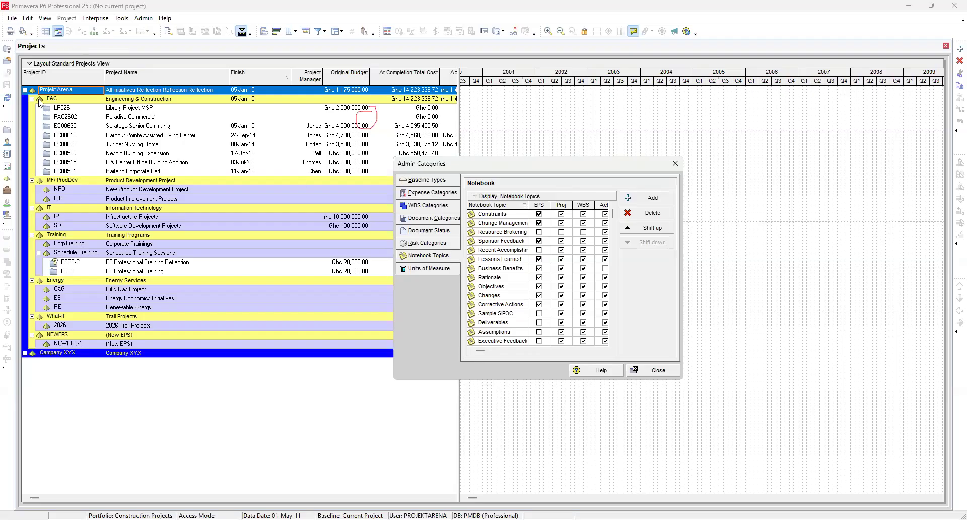
Step: Close Admin Categories and show the Project Details panel in the bottom layout
left_click(34, 67)
left_click(678, 168)
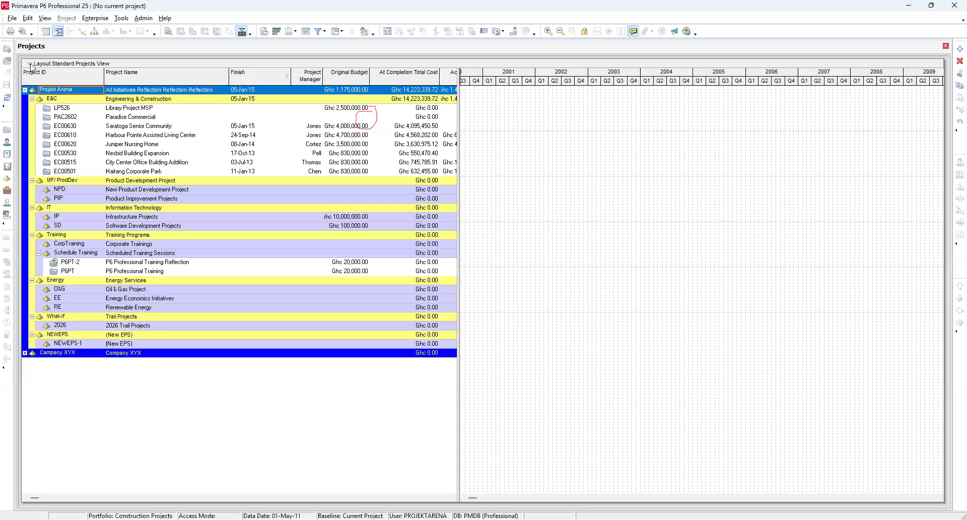
left_click(31, 66)
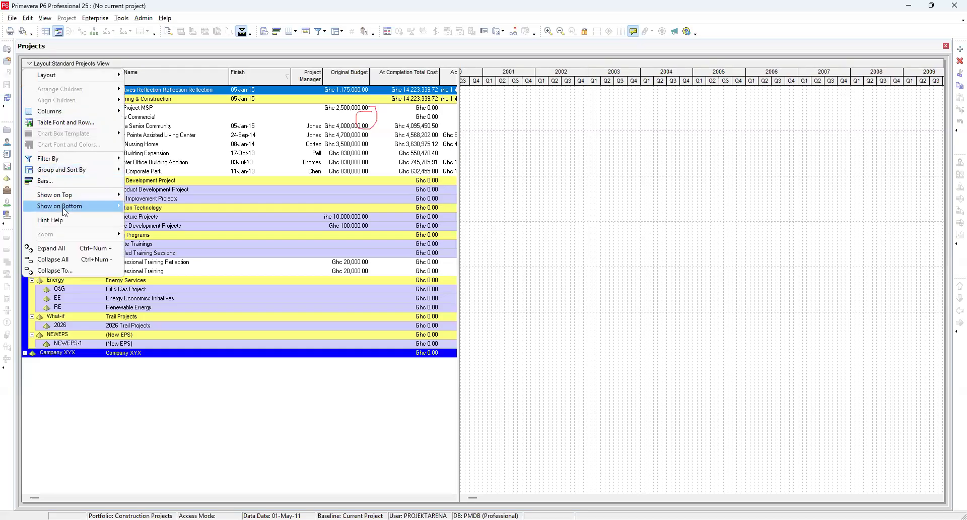
mouse_move(64, 212)
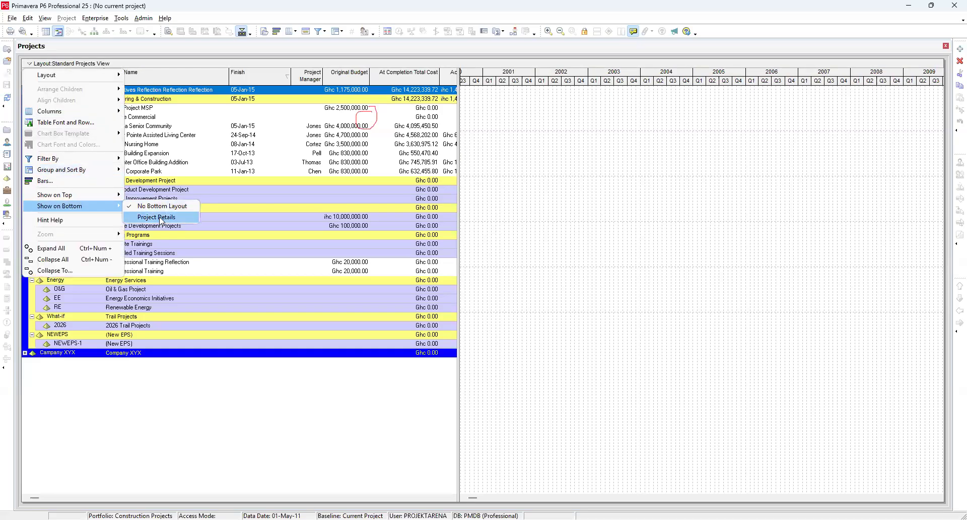
left_click(160, 220)
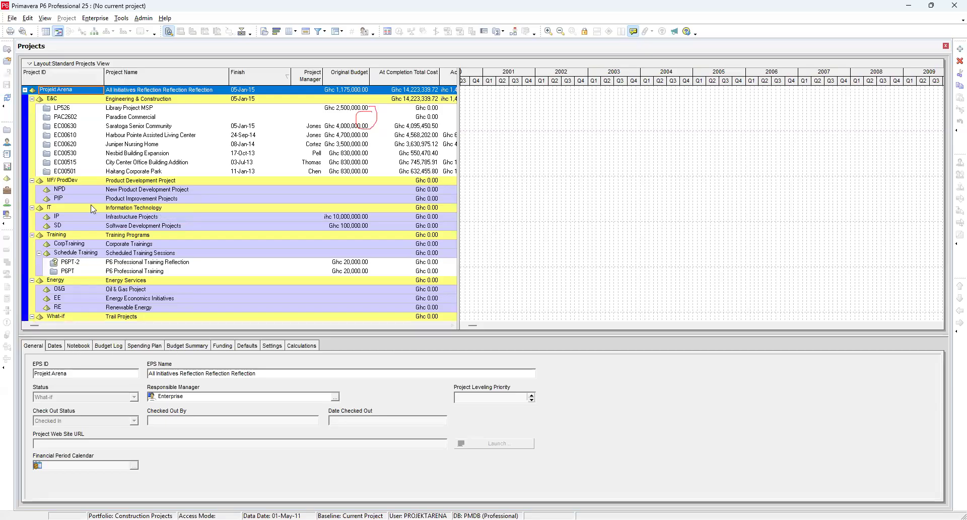
Step: Open the notebook for project EC00501 Haitang Corporate Park and select the Executive Feedback topic
left_click(125, 173)
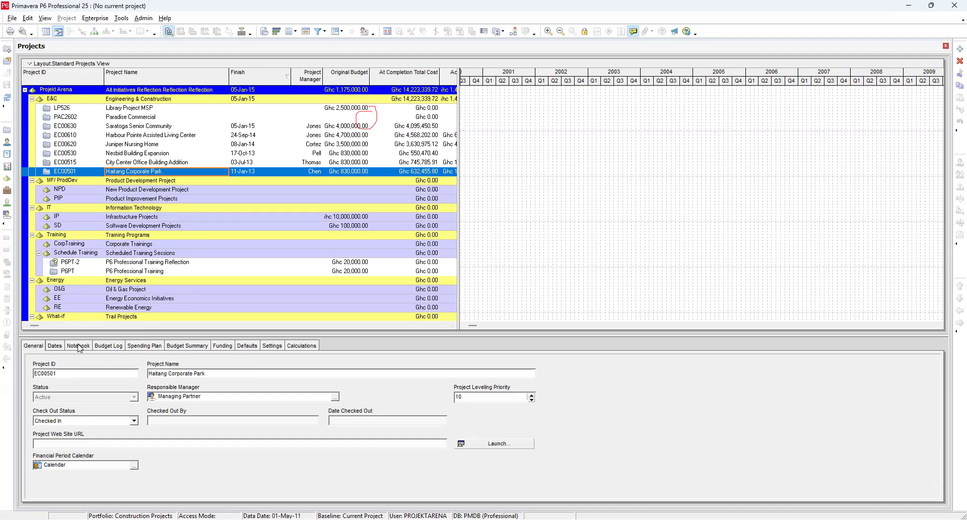
left_click(79, 346)
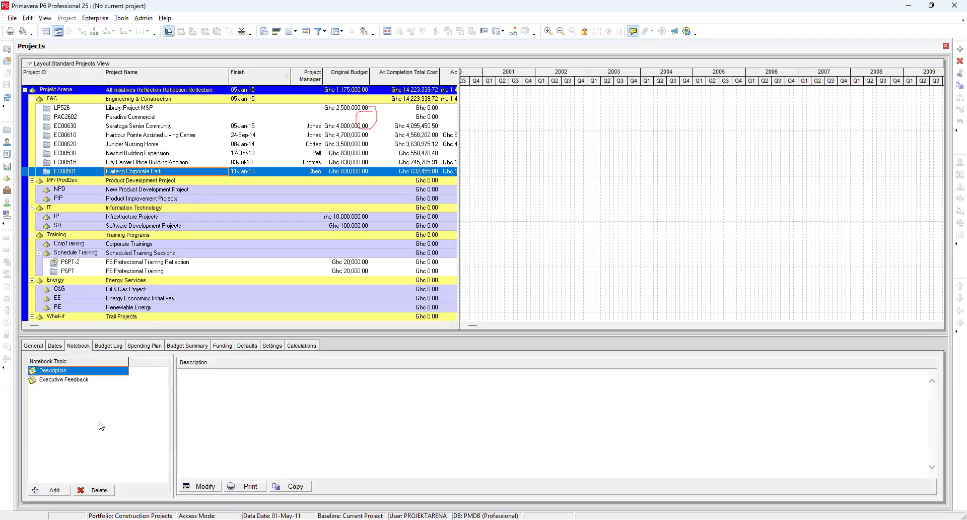
left_click(60, 382)
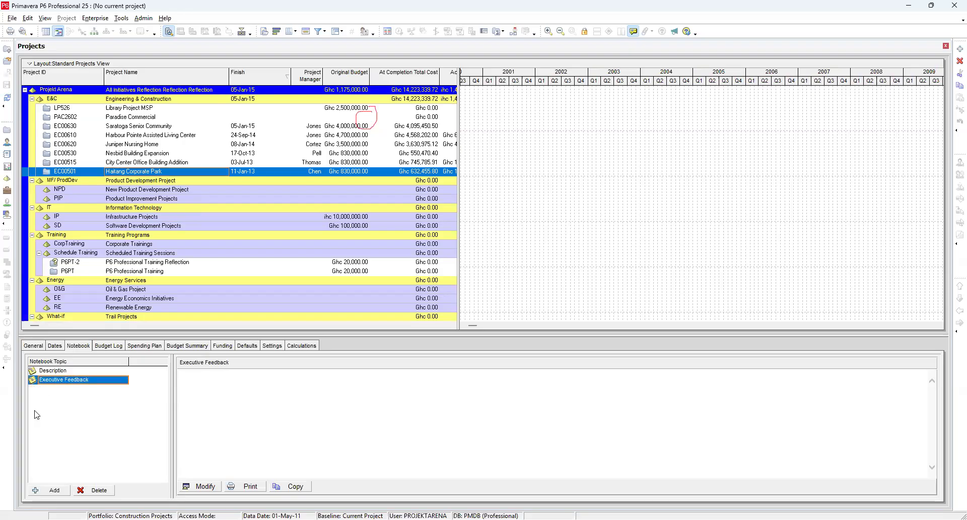
Step: Open the notebook topic assignment list for the project and browse the available topics
left_click(61, 496)
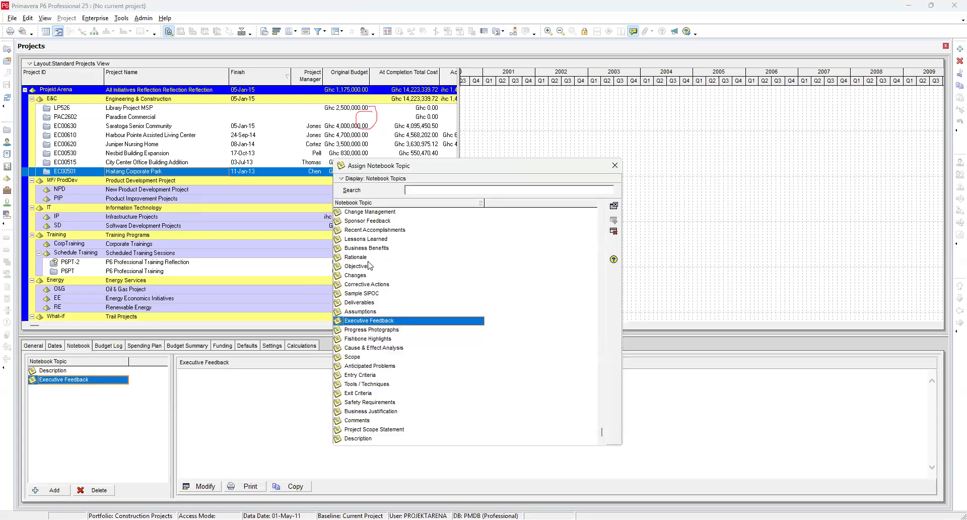
scroll(372, 267, "up", 1)
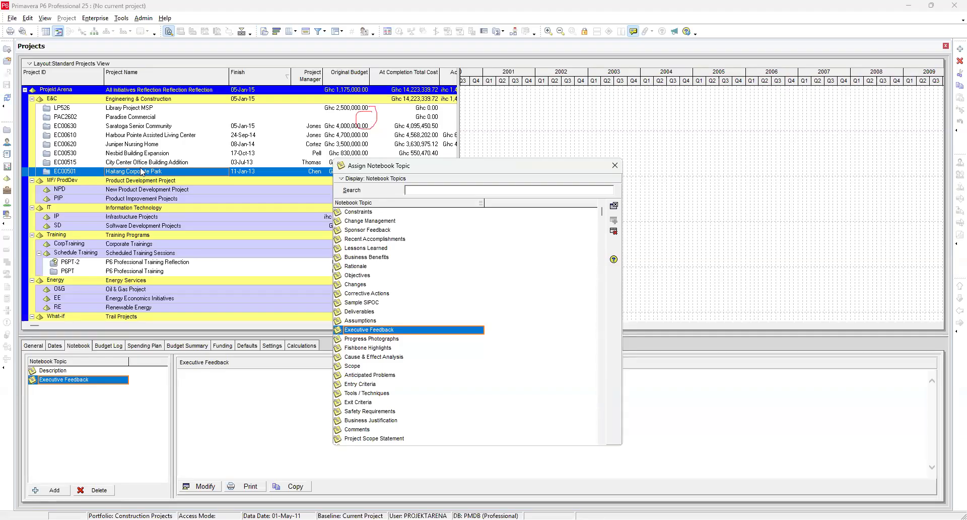
scroll(380, 246, "down", 1)
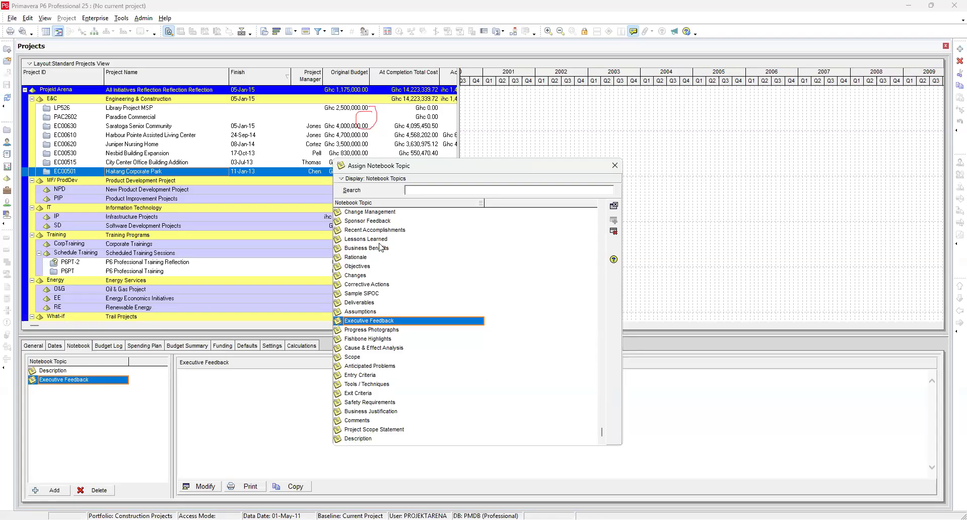
scroll(381, 247, "up", 1)
scroll(381, 248, "down", 1)
scroll(375, 316, "up", 1)
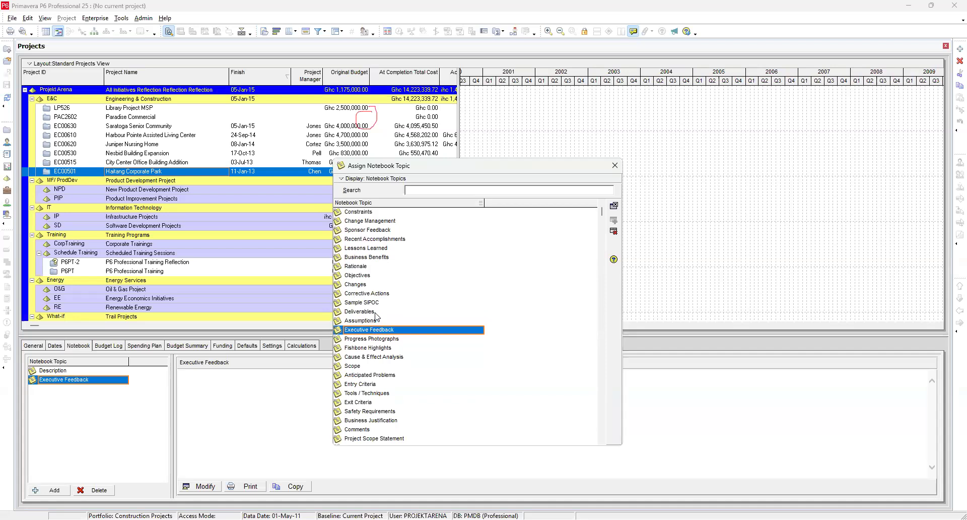
left_click(368, 275)
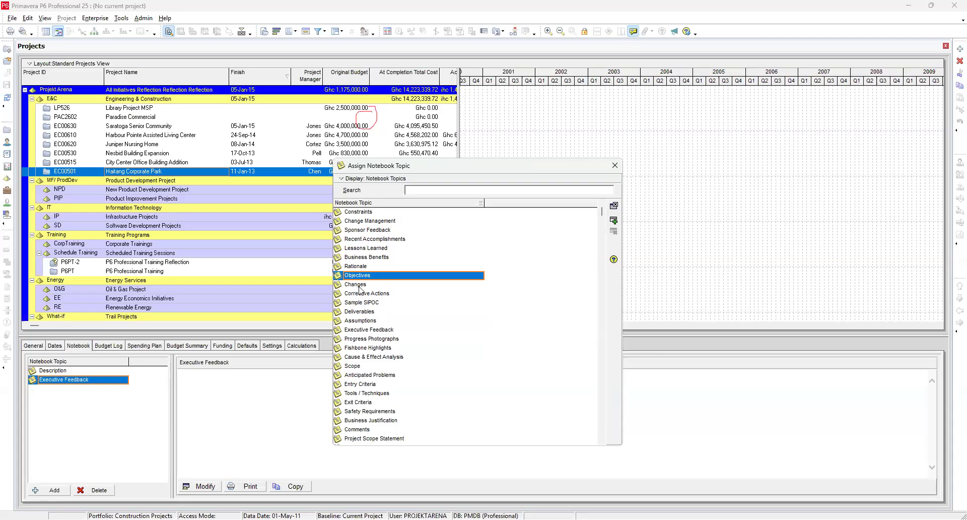
left_click(360, 285)
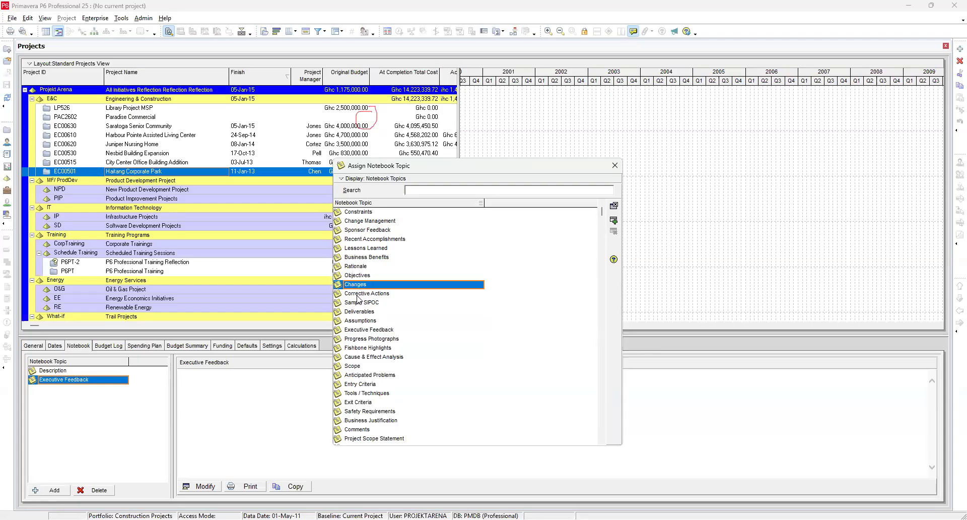
left_click(372, 249)
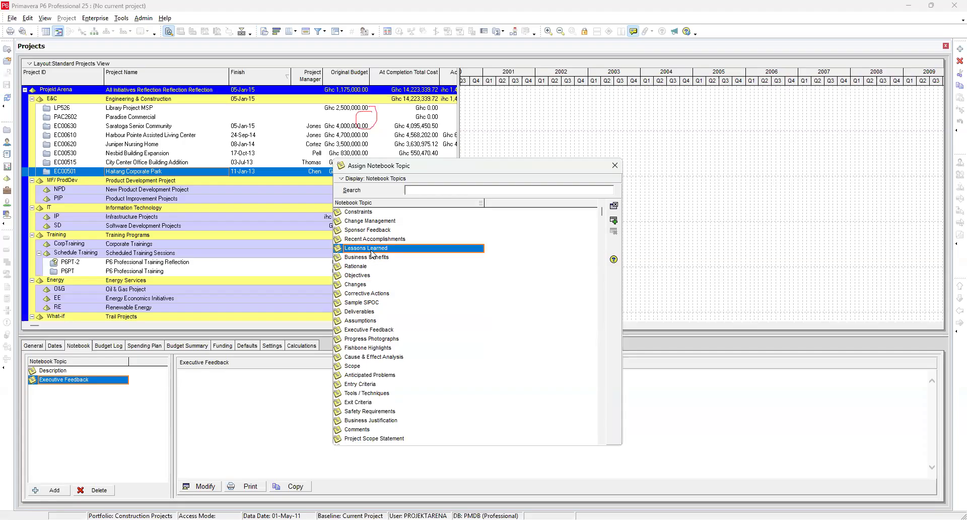
left_click(381, 222)
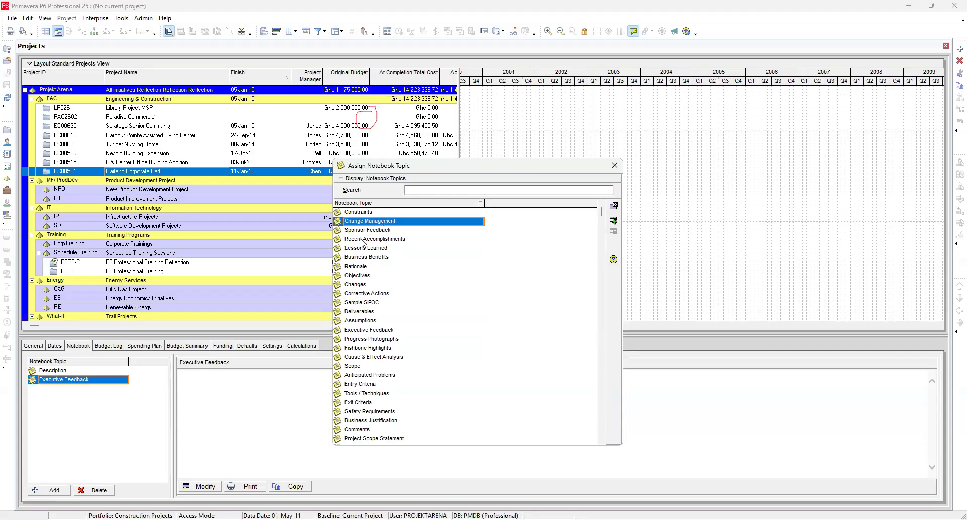
left_click(367, 213)
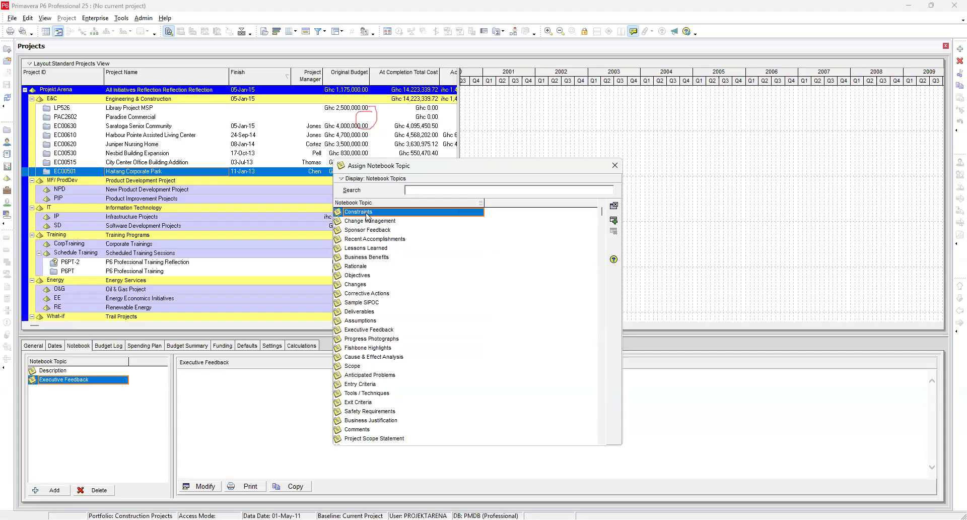
left_click(353, 366)
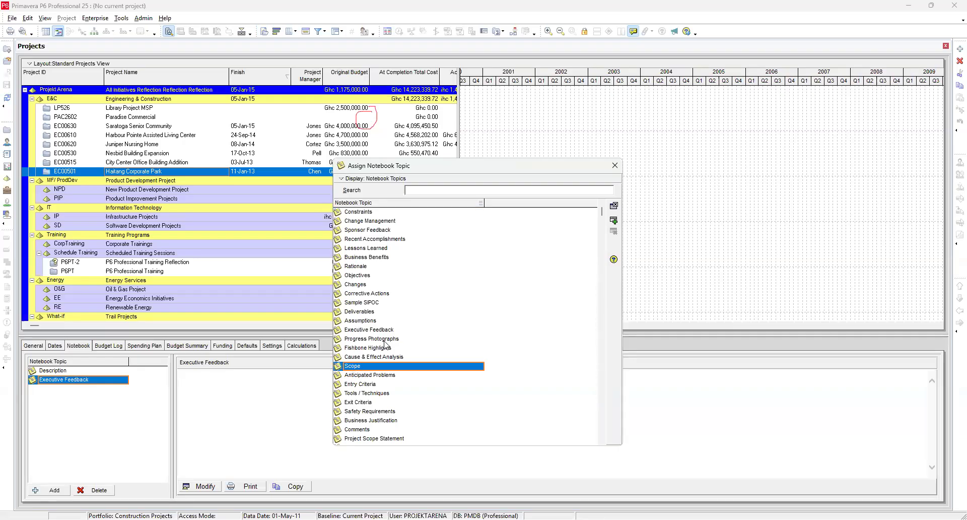
Step: Assign the Progress Photographs topic to the project's notebook and close the topic list
left_click(384, 341)
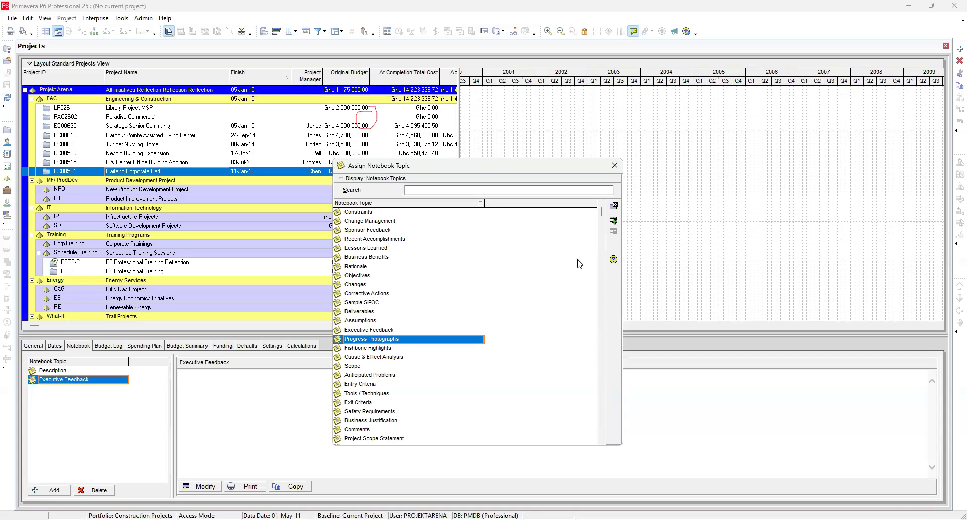
left_click(611, 221)
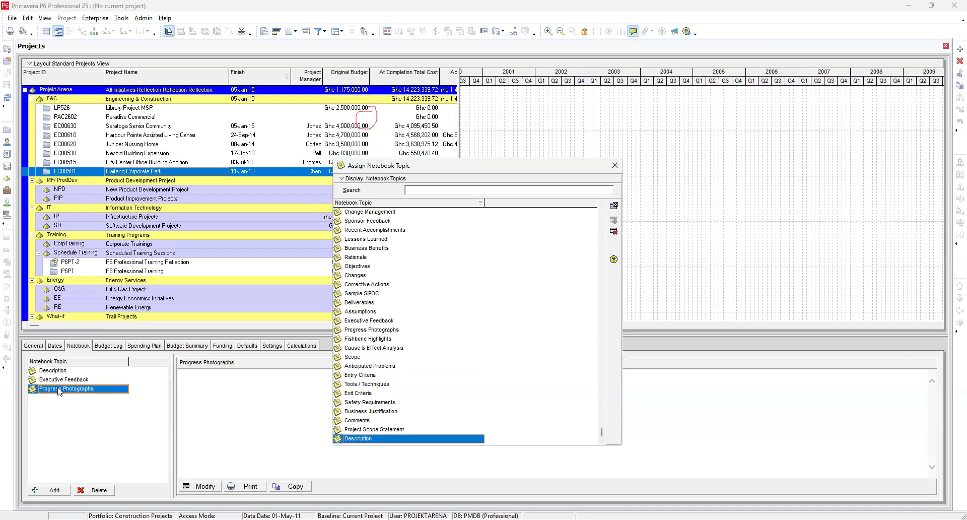
left_click(624, 168)
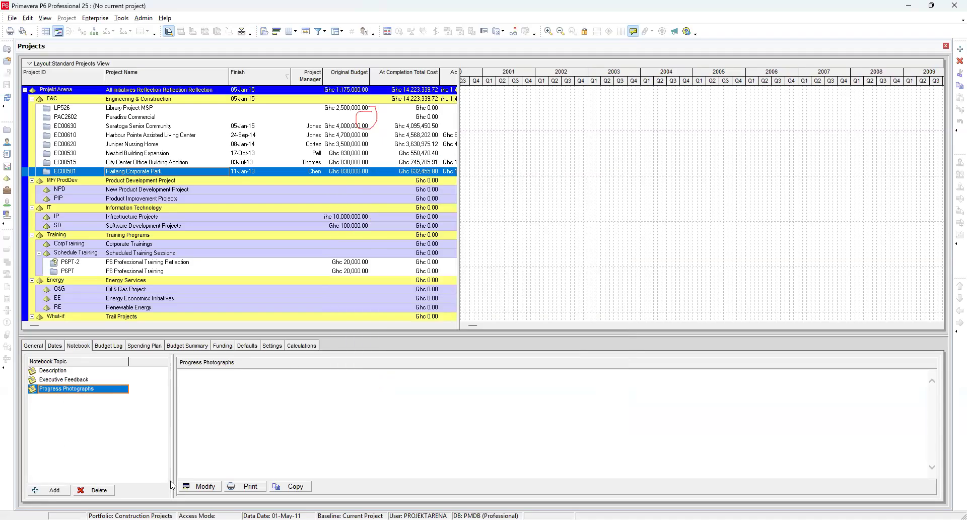
left_click(201, 486)
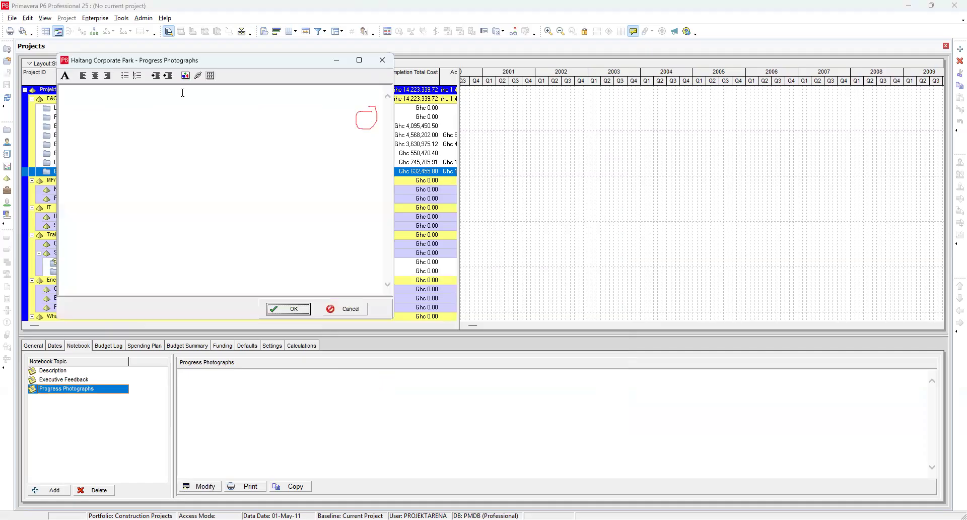
left_click(186, 76)
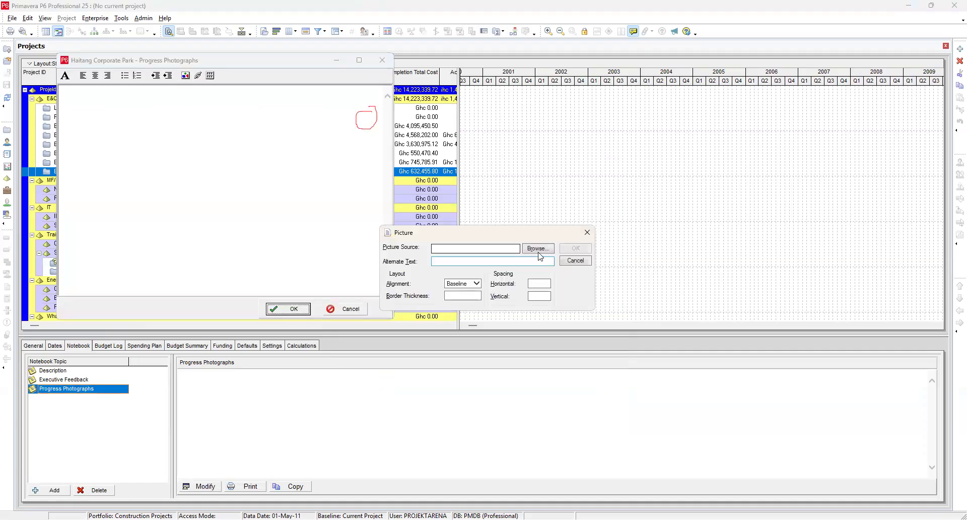
left_click(538, 249)
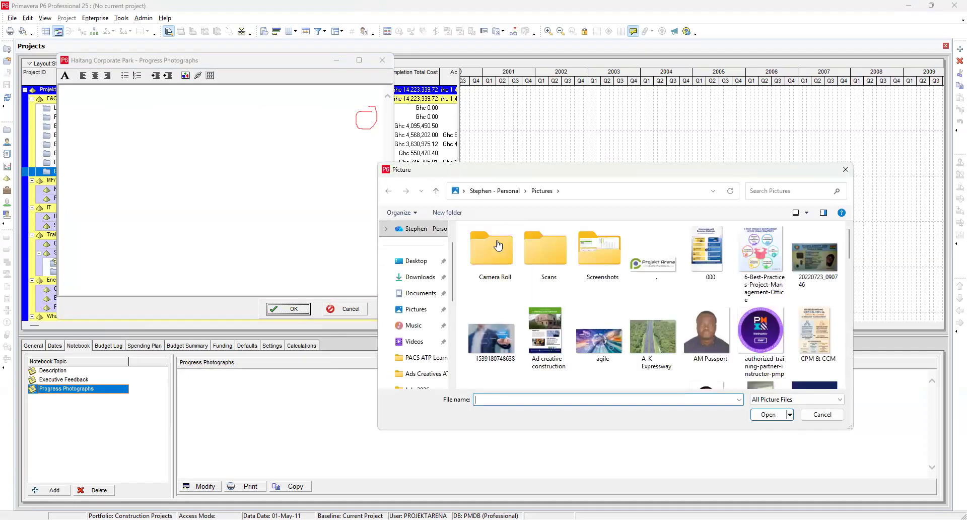
scroll(641, 308, "down", 3)
scroll(641, 308, "down", 10)
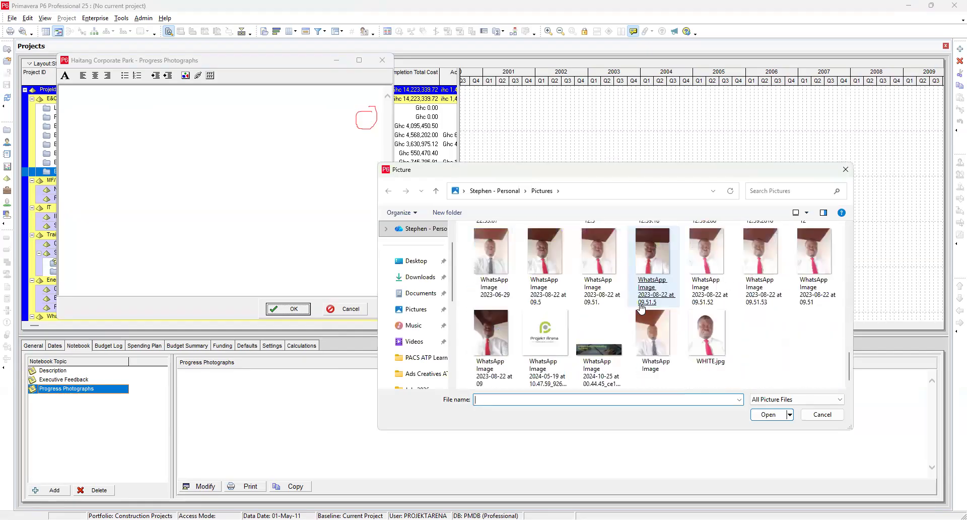
scroll(565, 286, "up", 15)
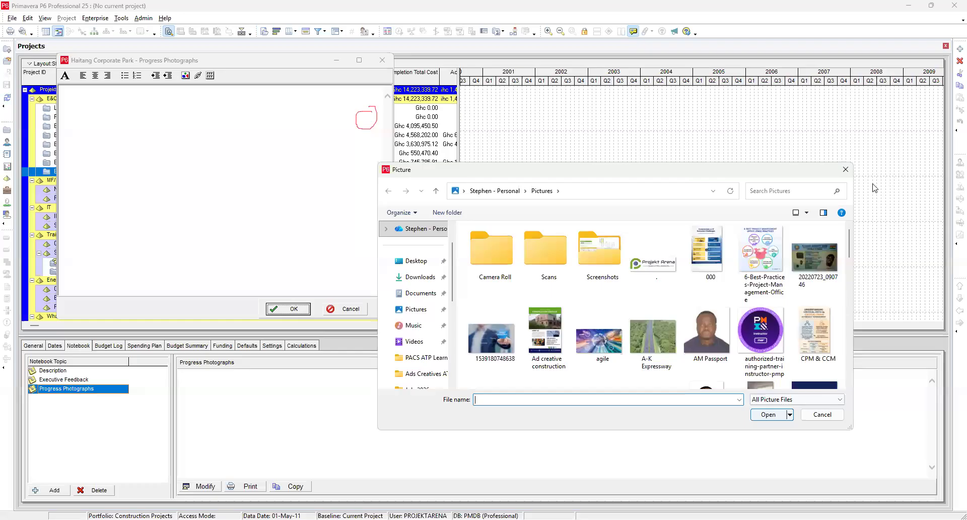
left_click(846, 171)
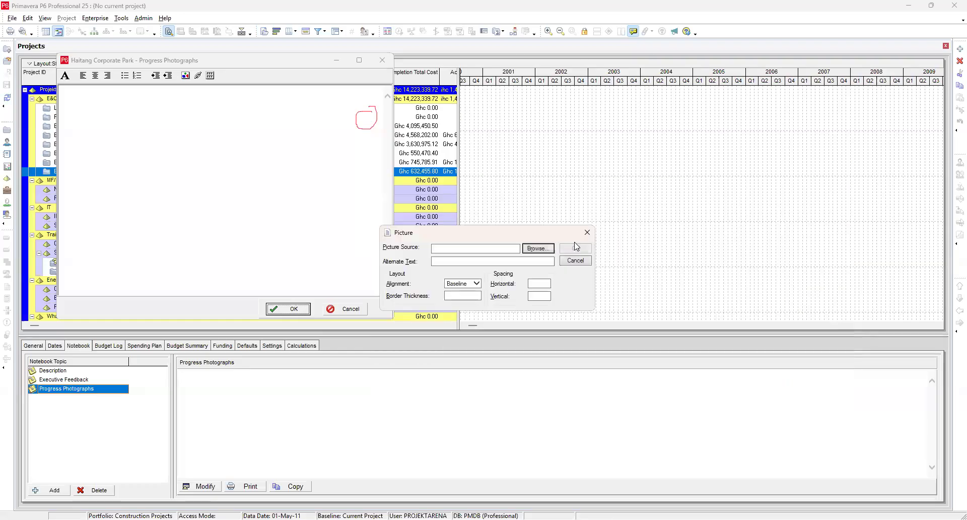
left_click(587, 234)
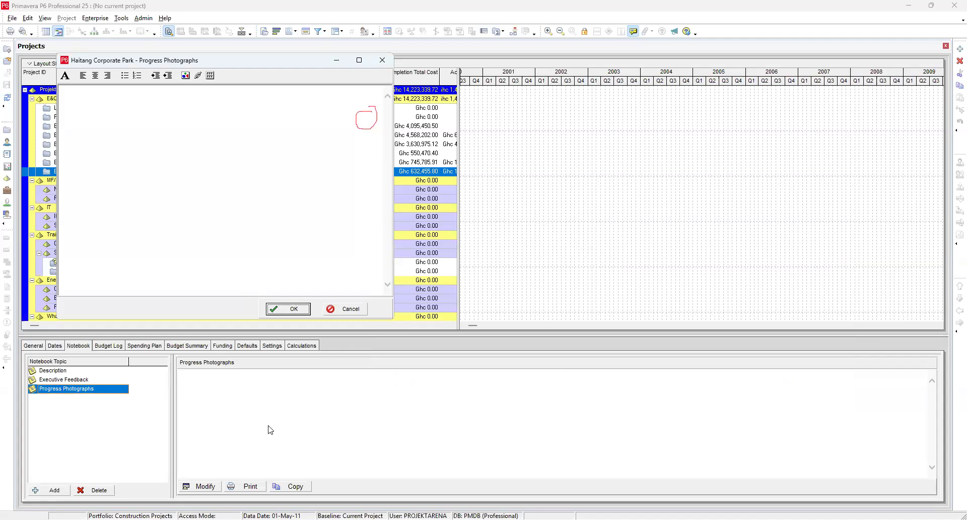
Step: Open the Progress Photographs note for editing and write "this is how far we have come regarding work progress. See progress pictures attached"
left_click(200, 487)
left_click_drag(291, 62, 585, 145)
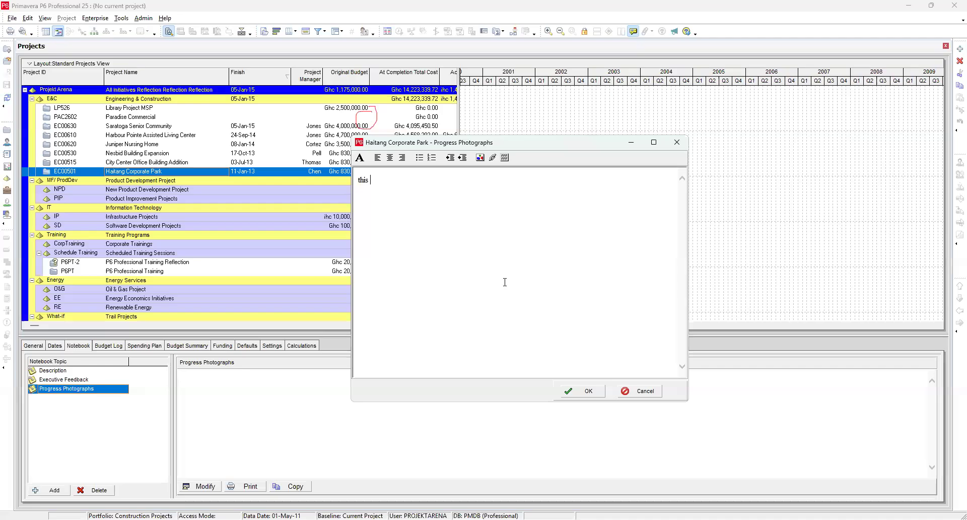
type("is how far we have comed ")
type("garding work")
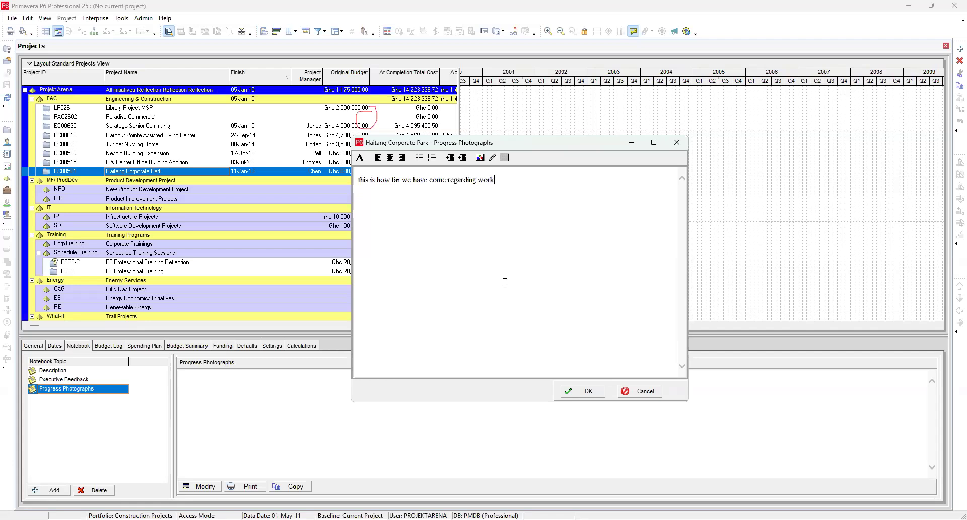
type("rogress. See progress pictures attach")
type("ed")
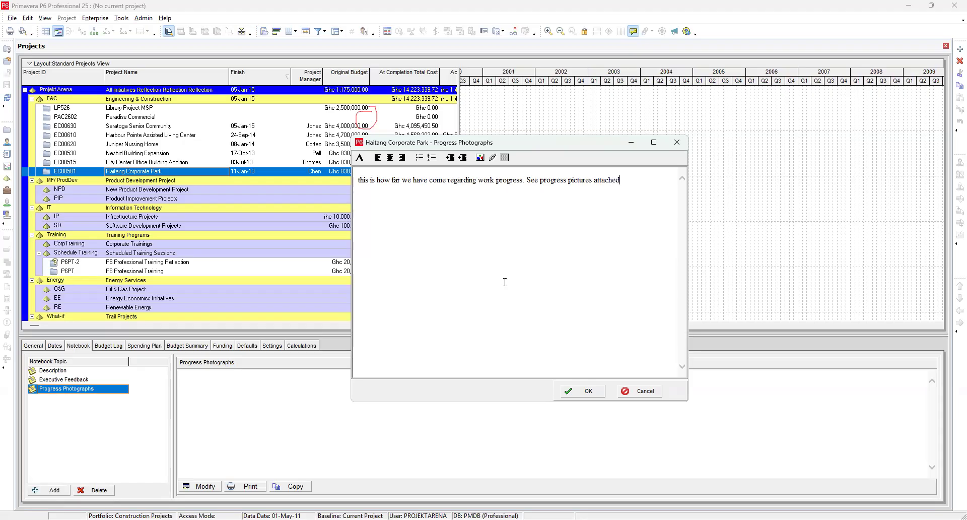
Step: Insert the A-K Expressway picture into the Progress Photographs note and save it
left_click(480, 159)
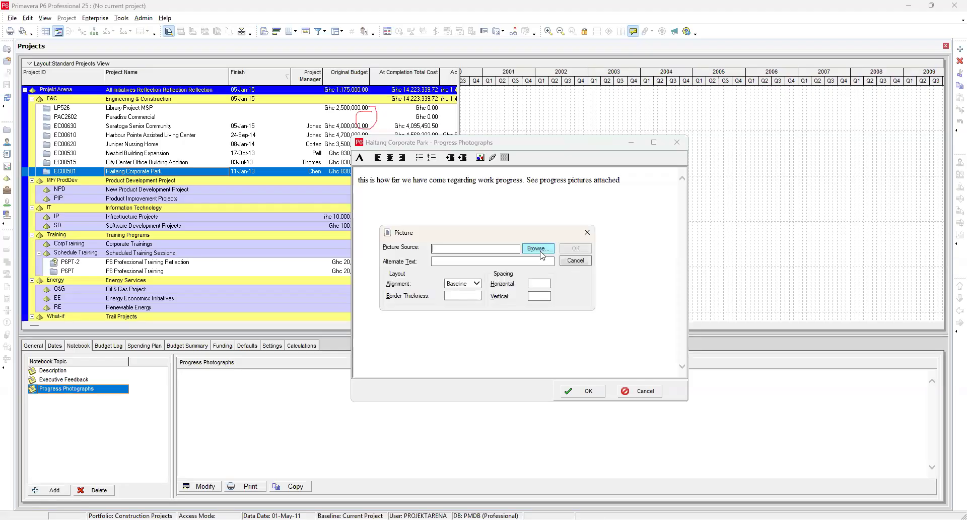
left_click(539, 248)
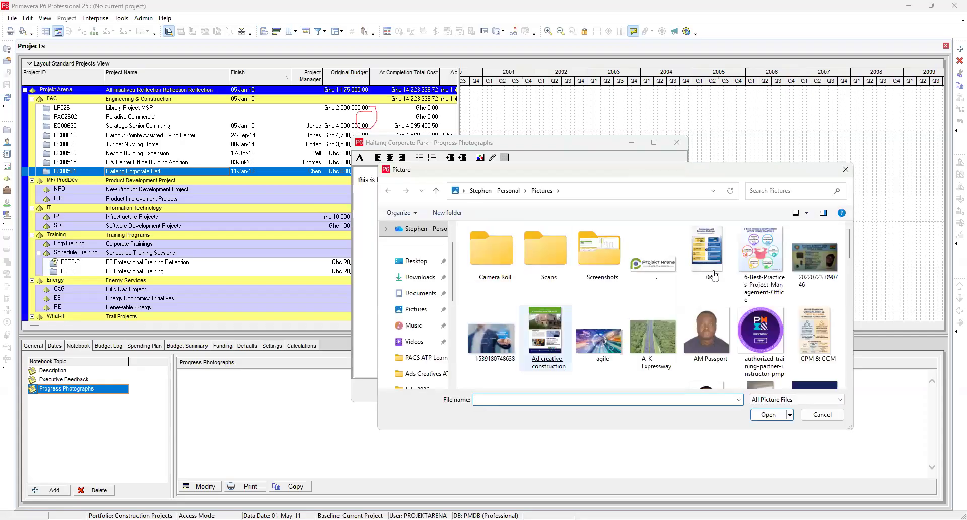
scroll(592, 313, "down", 5)
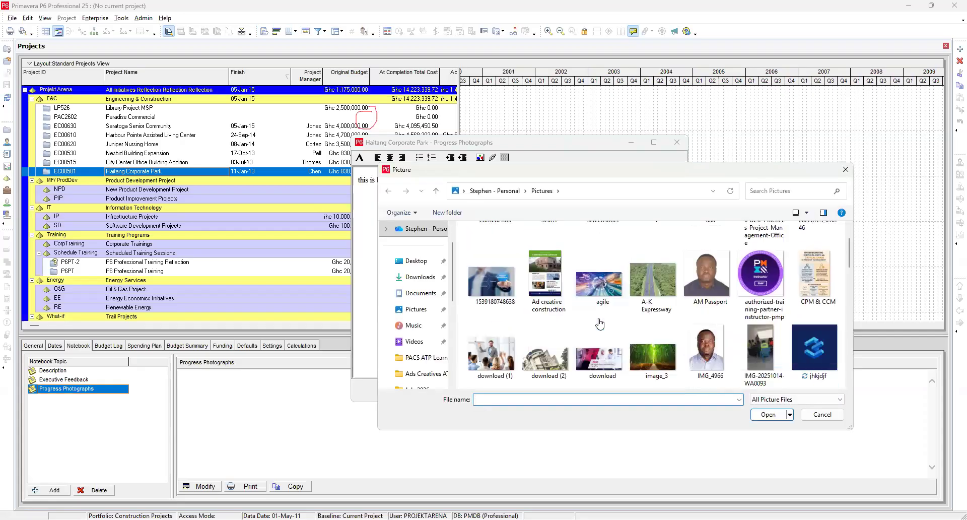
scroll(591, 313, "up", 3)
scroll(591, 313, "down", 10)
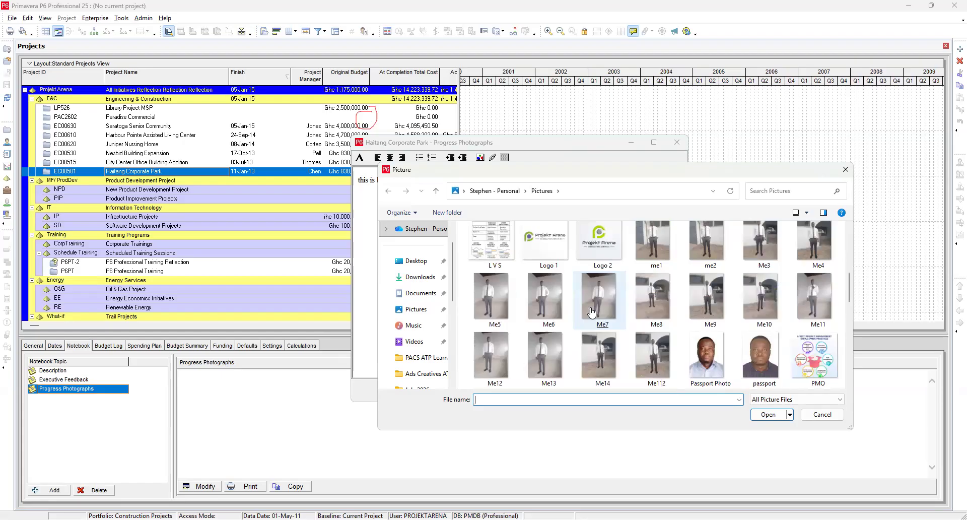
scroll(591, 312, "up", 8)
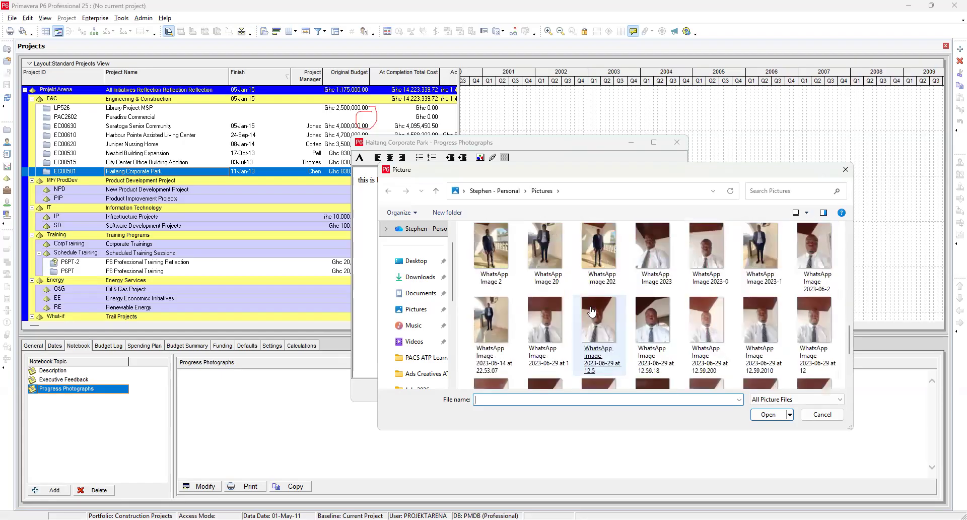
left_click(648, 265)
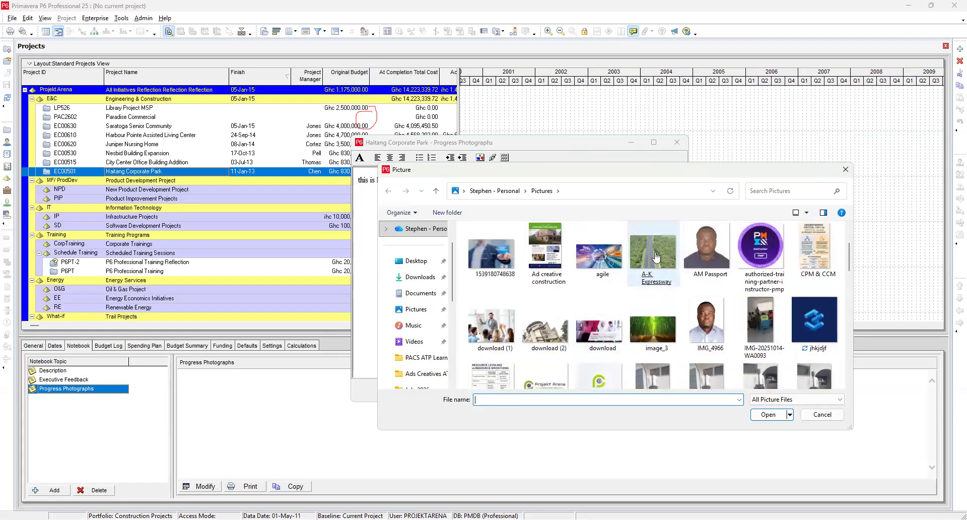
double_click(649, 265)
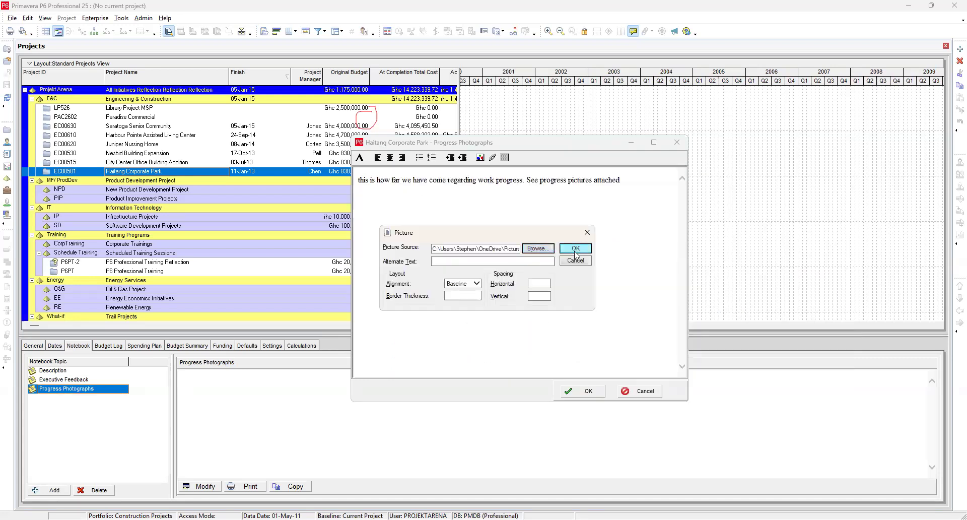
left_click(575, 252)
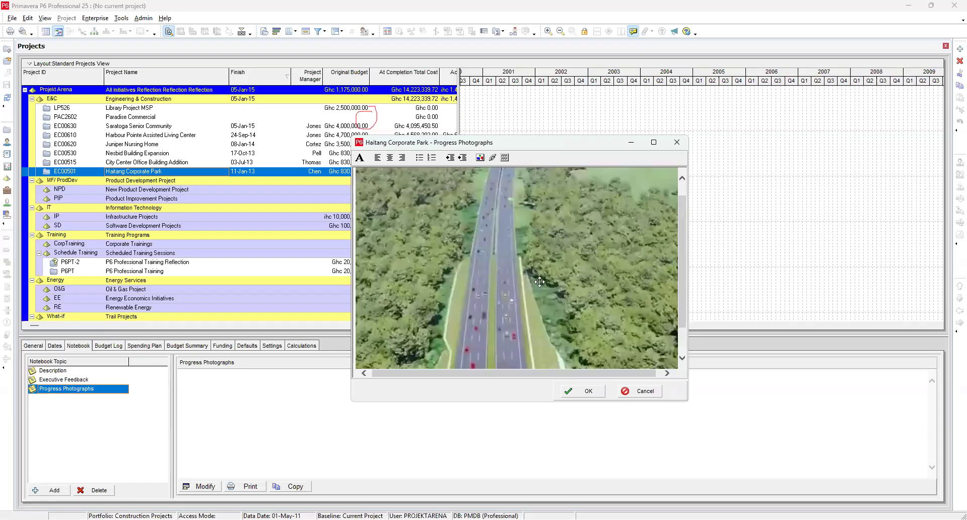
left_click(585, 390)
Step: Scroll through the Progress Photographs note to view its text and attached picture
scroll(332, 433, "down", 5)
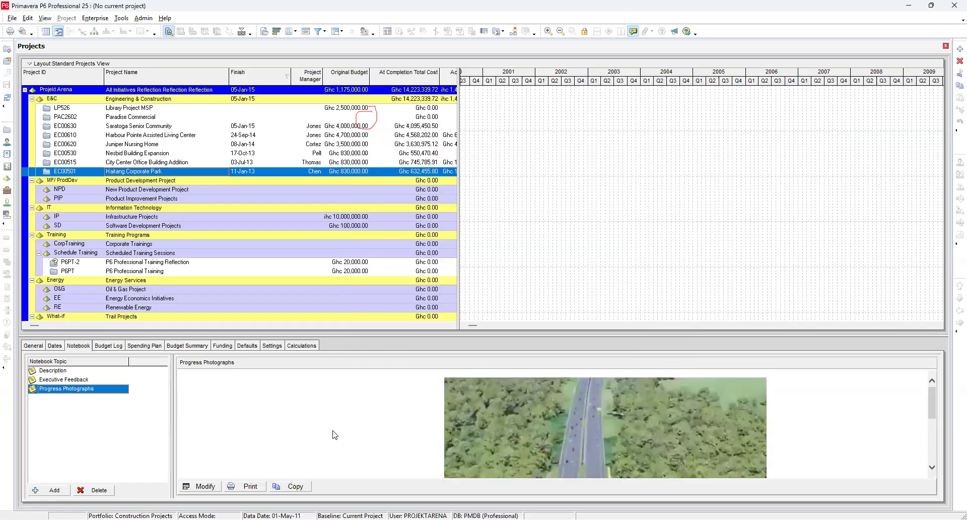
scroll(336, 431, "down", 2)
scroll(335, 429, "up", 5)
scroll(336, 430, "down", 5)
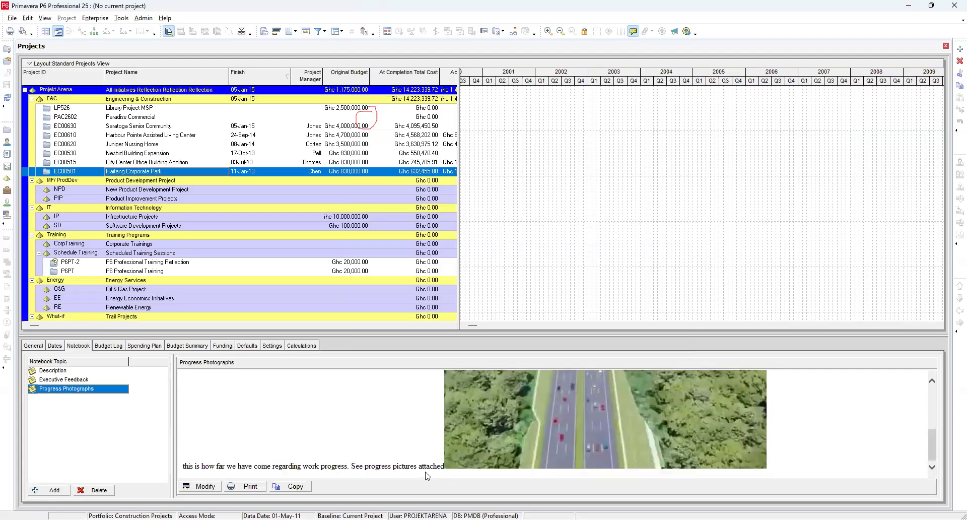
Step: Open the Progress Photographs note for editing, inspect the picture's properties, and close the editor
left_click(204, 488)
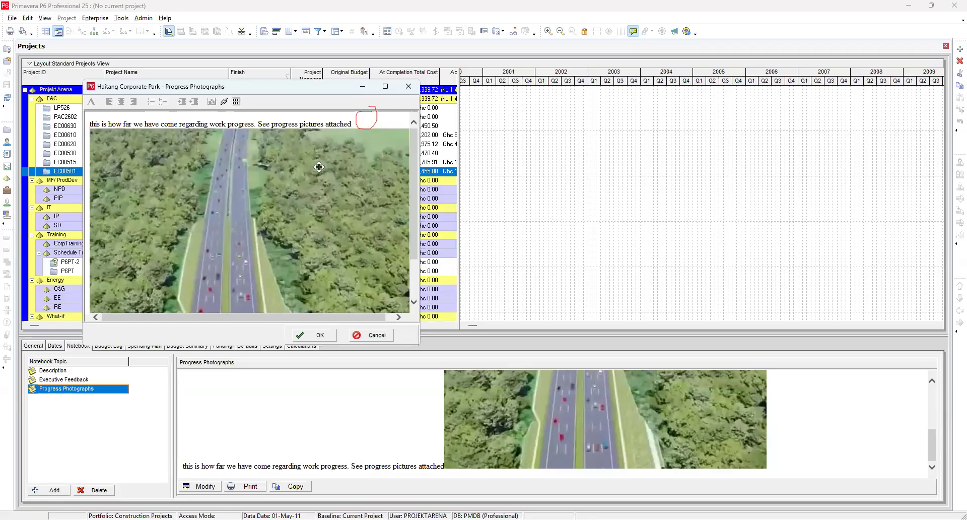
scroll(325, 166, "down", 1)
left_click_drag(88, 111, 217, 174)
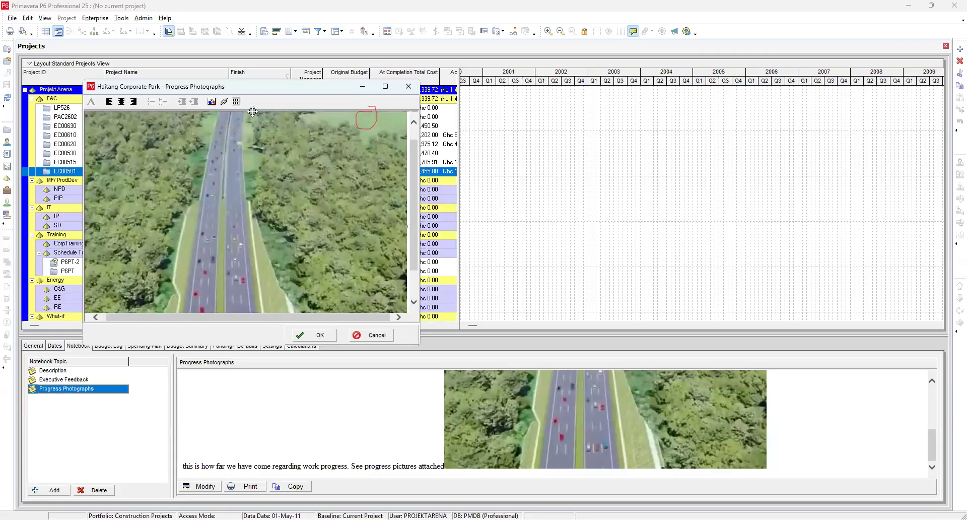
left_click(284, 179)
left_click(211, 102)
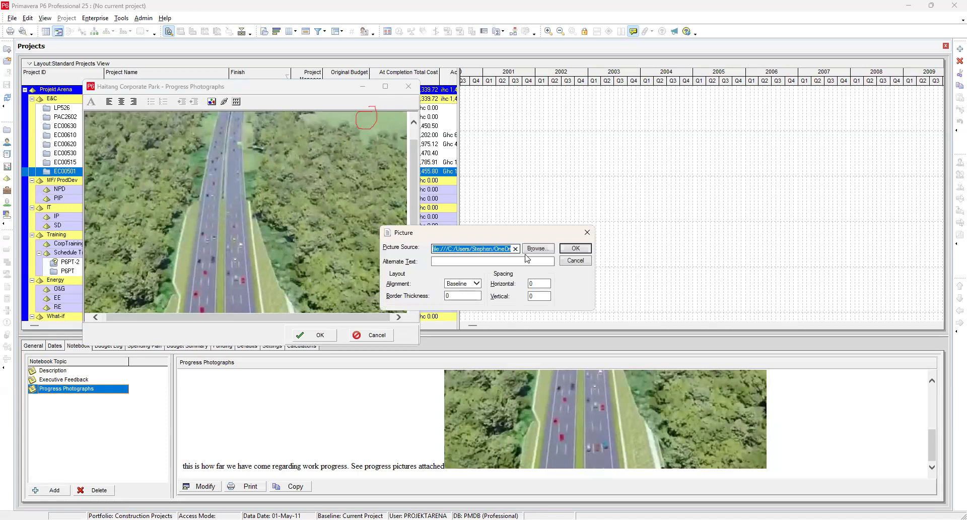
left_click(587, 233)
left_click(304, 339)
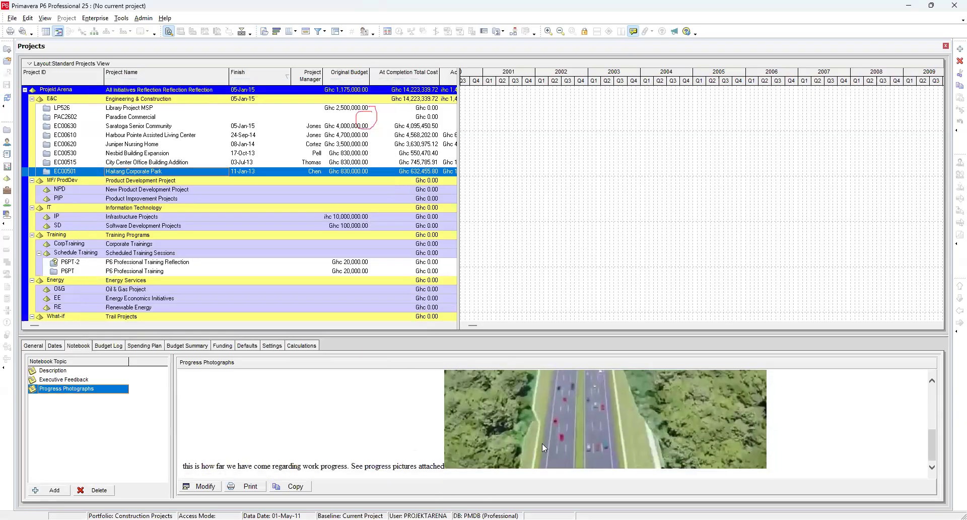
Step: Reopen the note for editing and resize the progress picture smaller, about 200 px wide
scroll(602, 418, "up", 2)
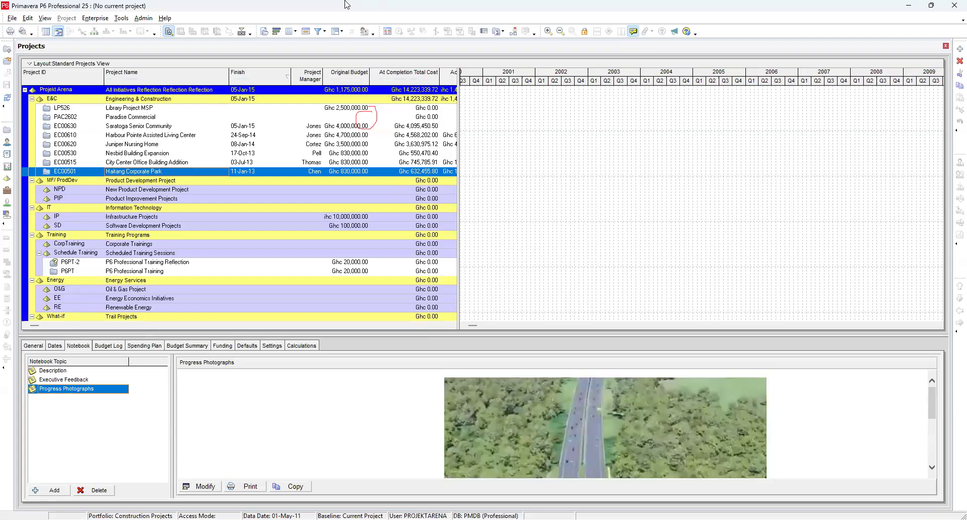
left_click(204, 486)
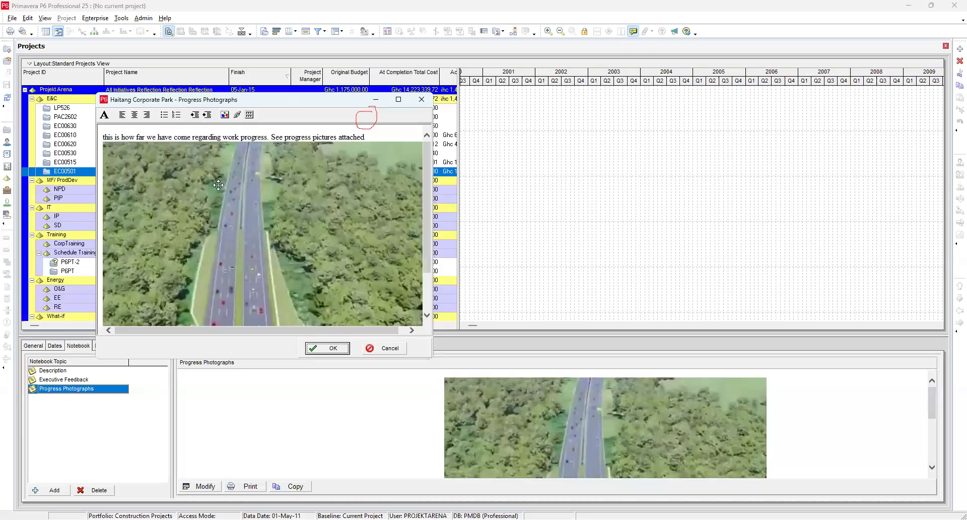
left_click(135, 245)
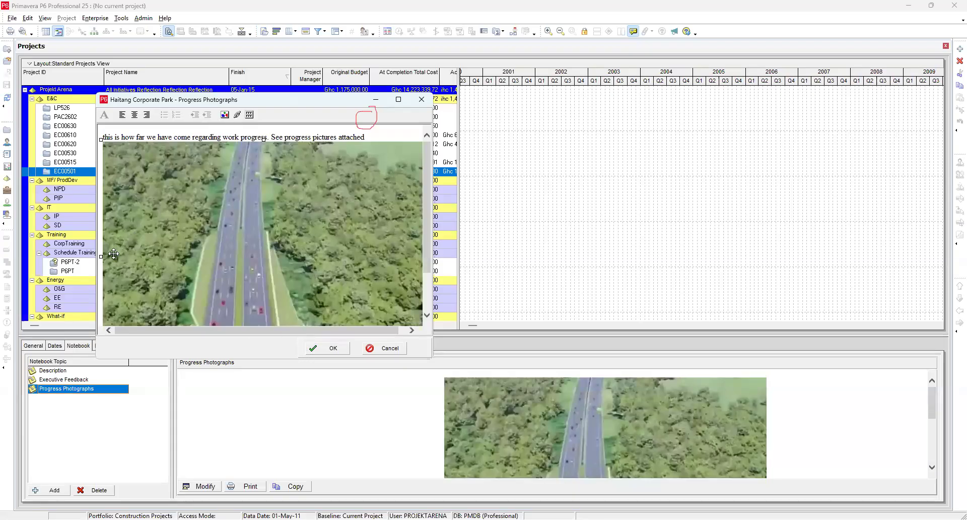
left_click_drag(102, 259, 236, 257)
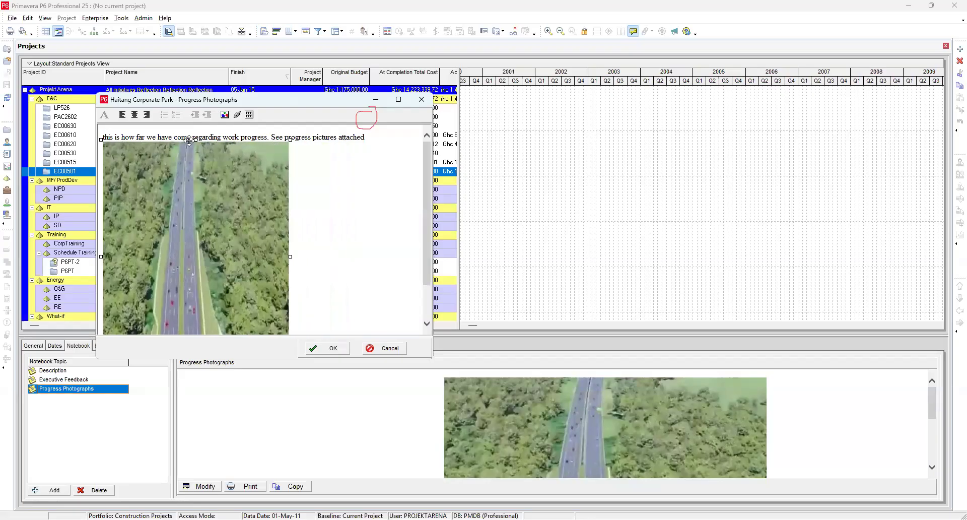
left_click_drag(193, 141, 180, 194)
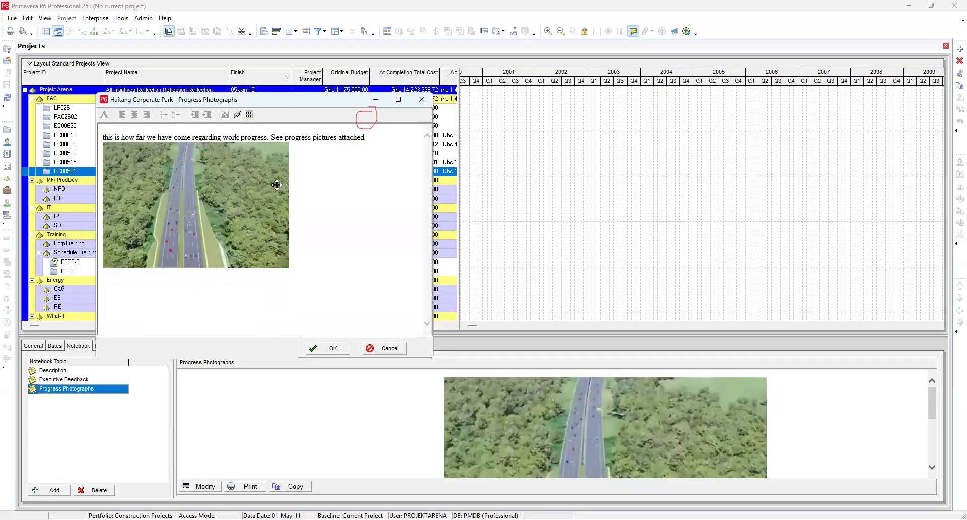
left_click_drag(276, 184, 194, 158)
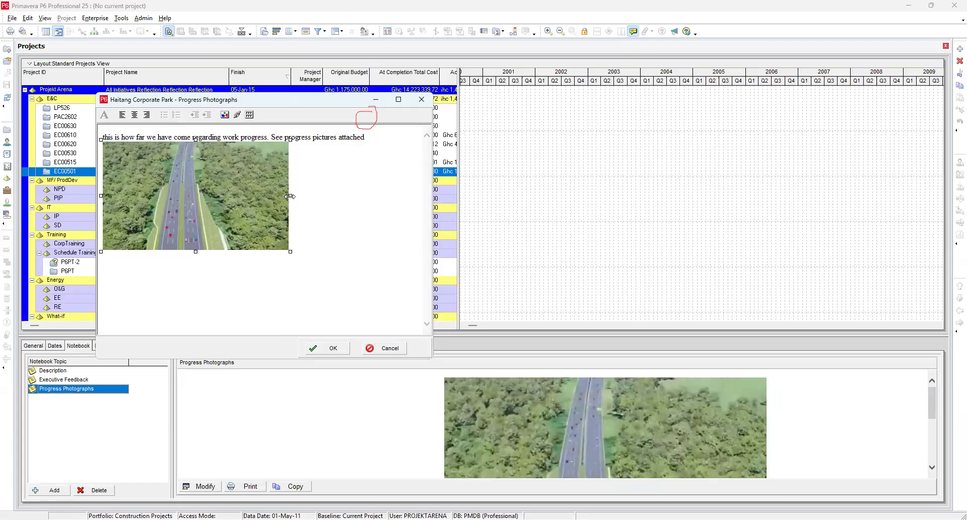
Step: Insert two blank lines between the note text and the picture, then save the note
left_click(366, 138)
key("Return")
key("Return")
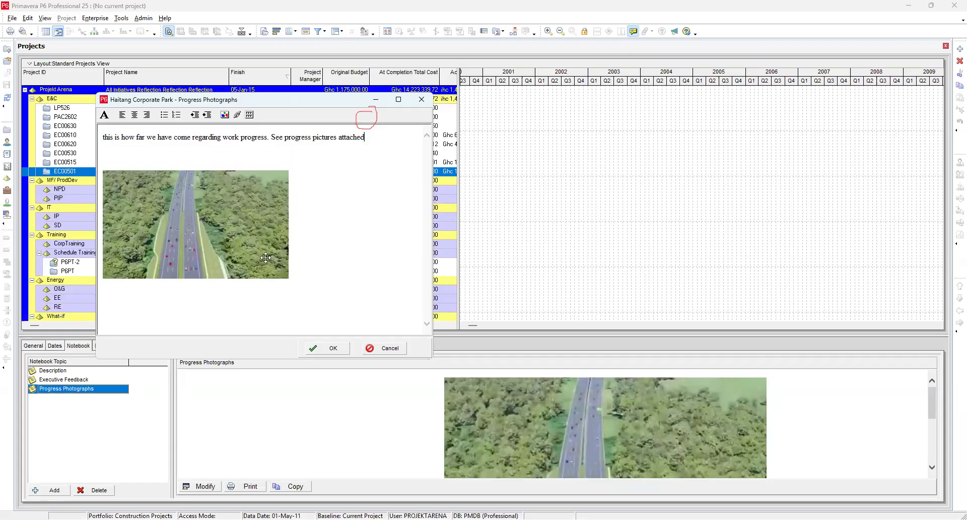
left_click(328, 347)
scroll(350, 412, "down", 1)
scroll(350, 411, "up", 1)
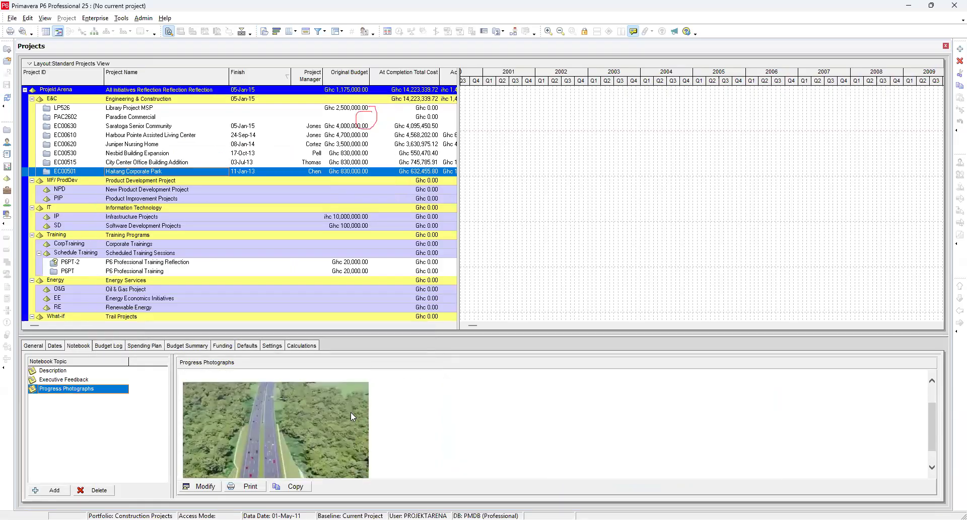
scroll(352, 410, "down", 1)
scroll(351, 410, "up", 2)
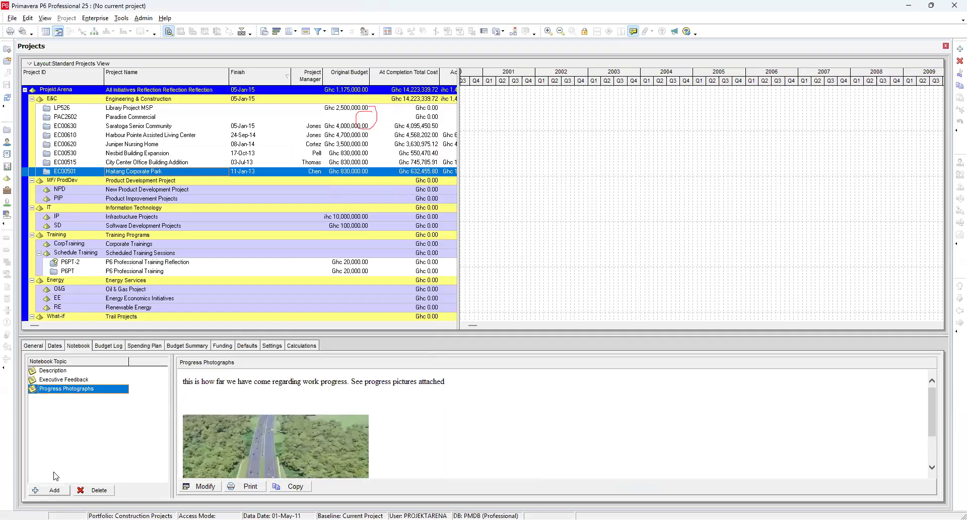
Step: Open the notebook topic assignment list and browse the available topics without assigning one
left_click(55, 491)
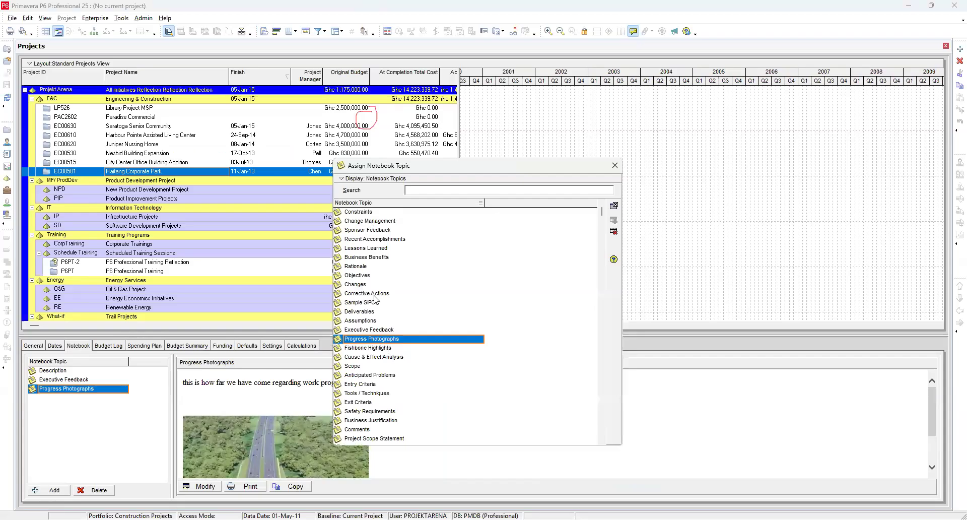
scroll(373, 372, "down", 1)
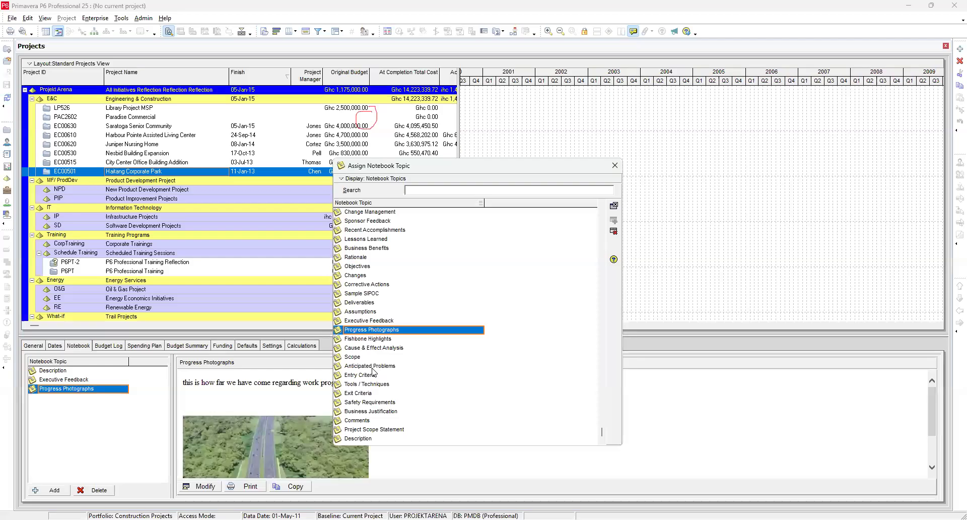
scroll(375, 369, "up", 1)
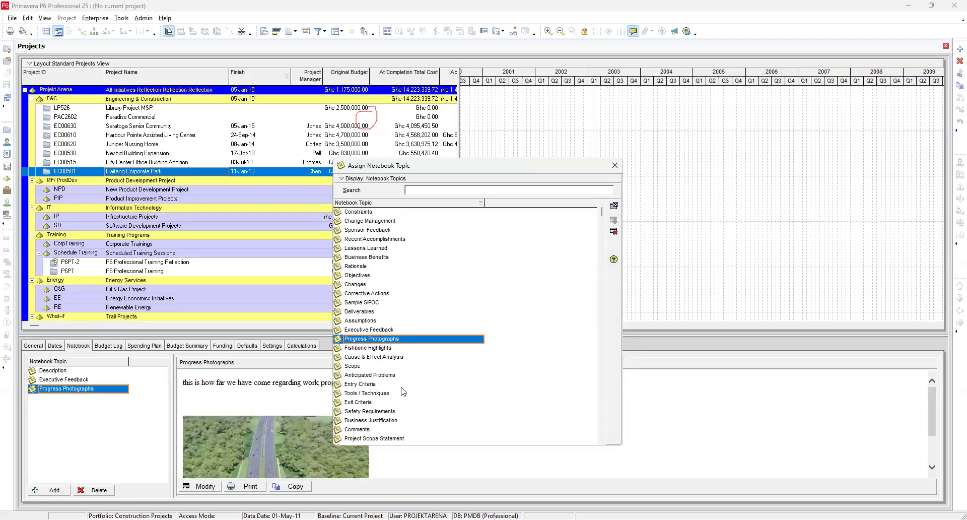
scroll(405, 376, "down", 1)
scroll(405, 376, "up", 1)
scroll(373, 415, "down", 1)
scroll(373, 416, "up", 1)
scroll(395, 321, "down", 1)
scroll(396, 321, "up", 1)
scroll(388, 383, "down", 1)
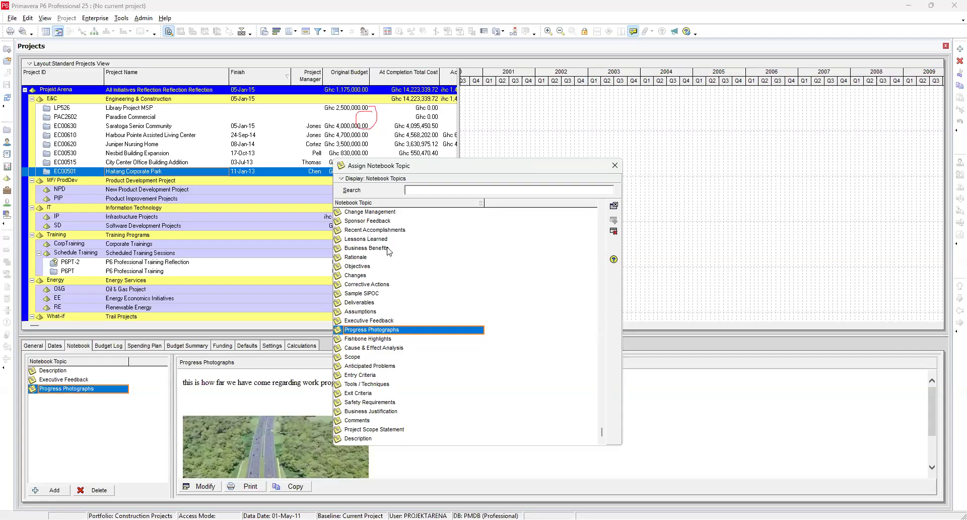
scroll(388, 251, "up", 1)
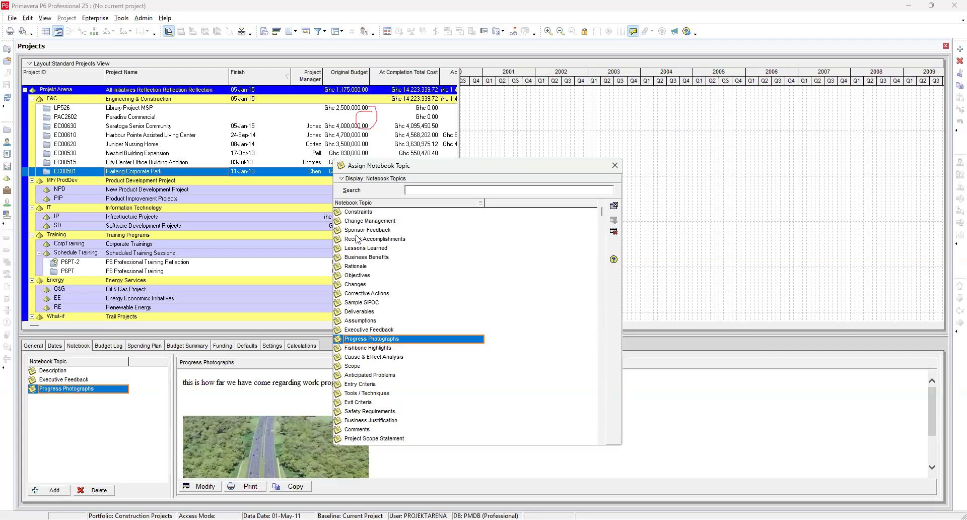
scroll(358, 240, "down", 1)
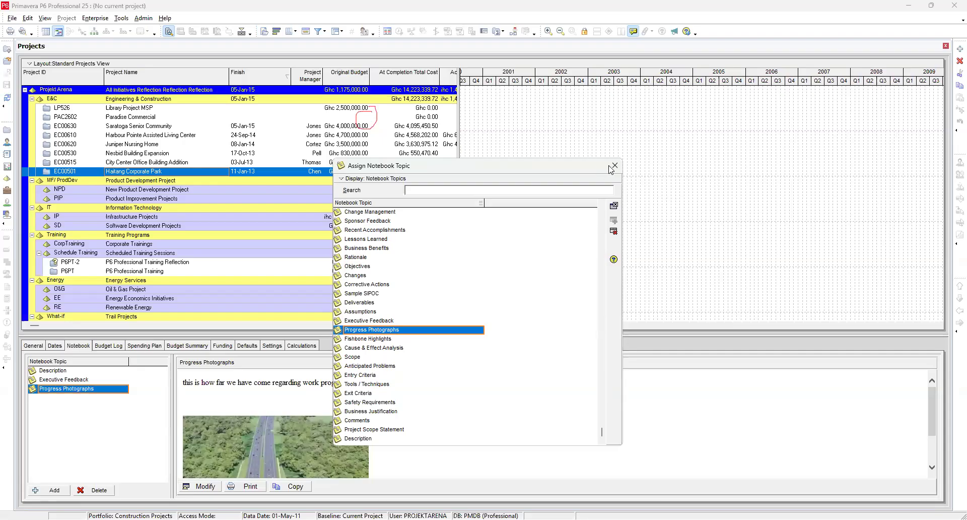
key("Escape")
Step: Review the Notebook Topics list in Admin Categories, then close it and the topic assignment list
left_click(143, 18)
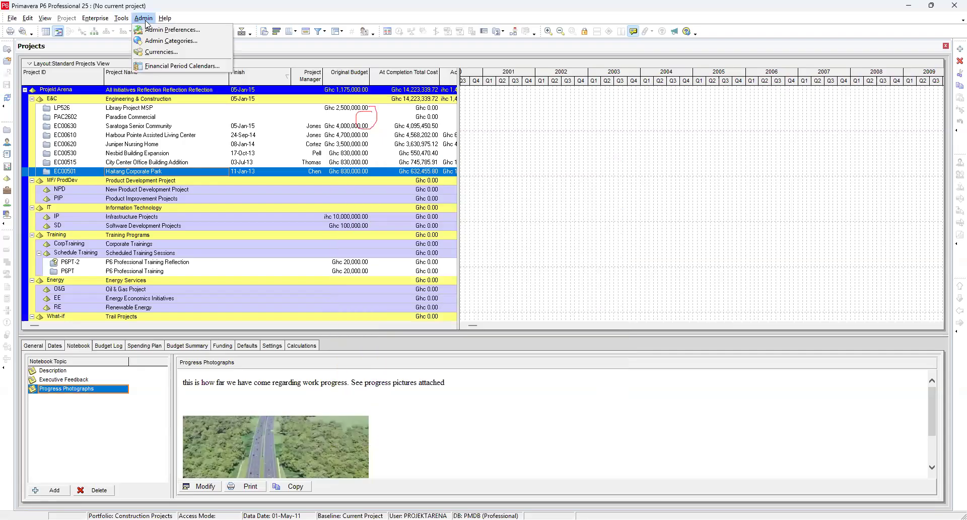
left_click(168, 41)
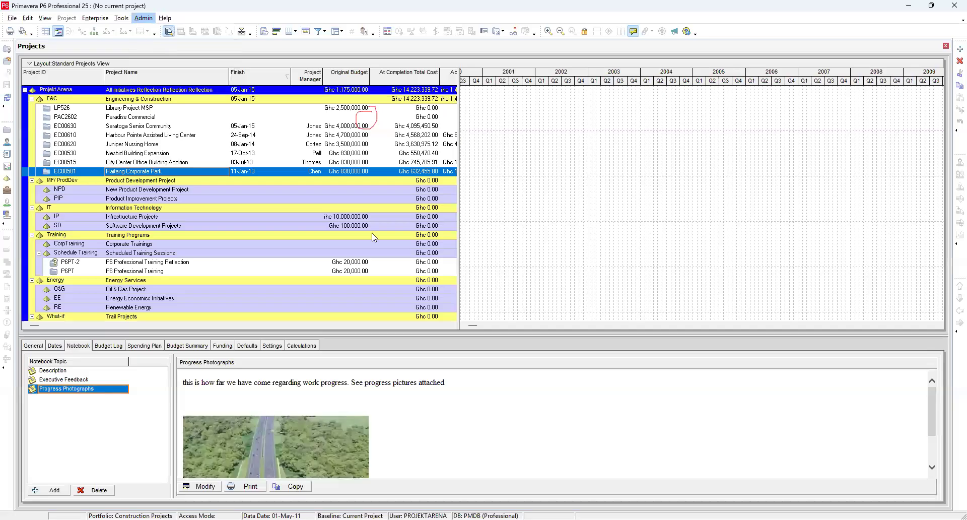
left_click(427, 255)
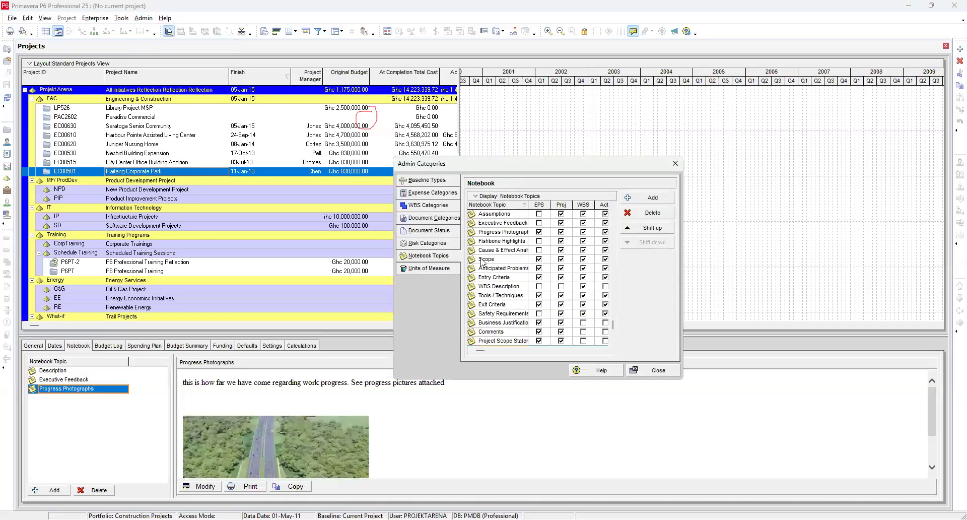
scroll(518, 260, "up", 5)
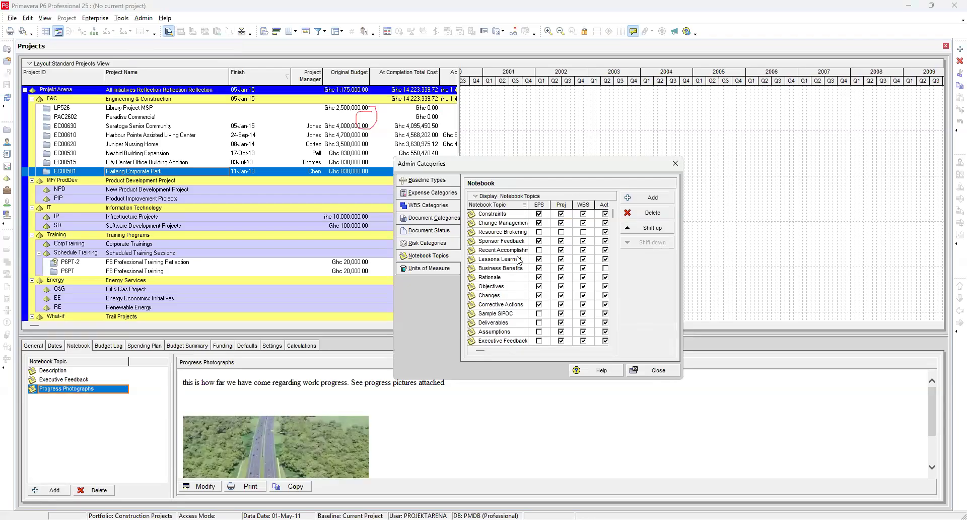
scroll(506, 240, "down", 3)
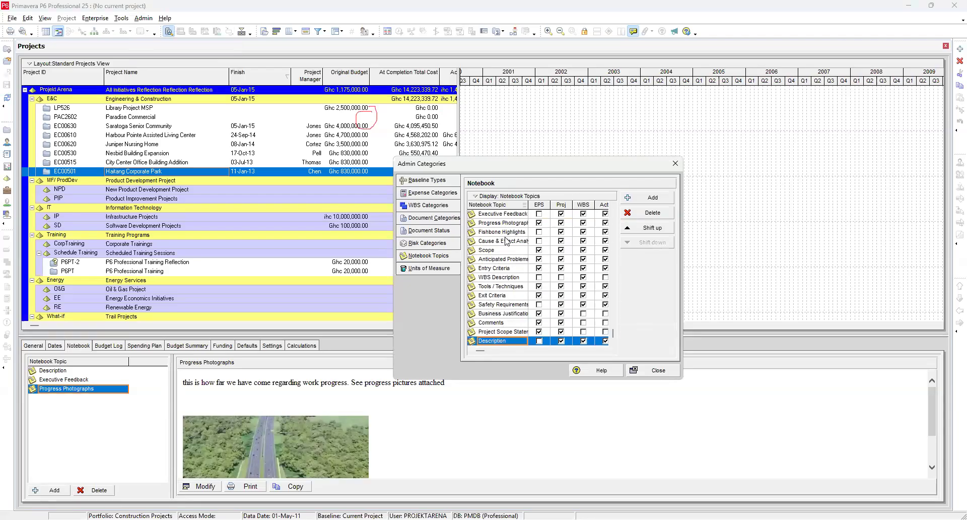
scroll(506, 240, "up", 3)
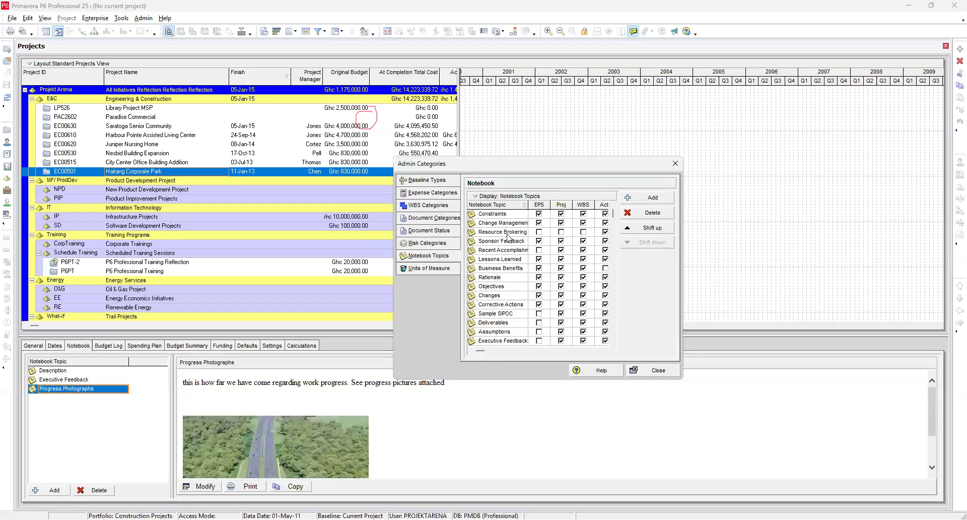
left_click(675, 164)
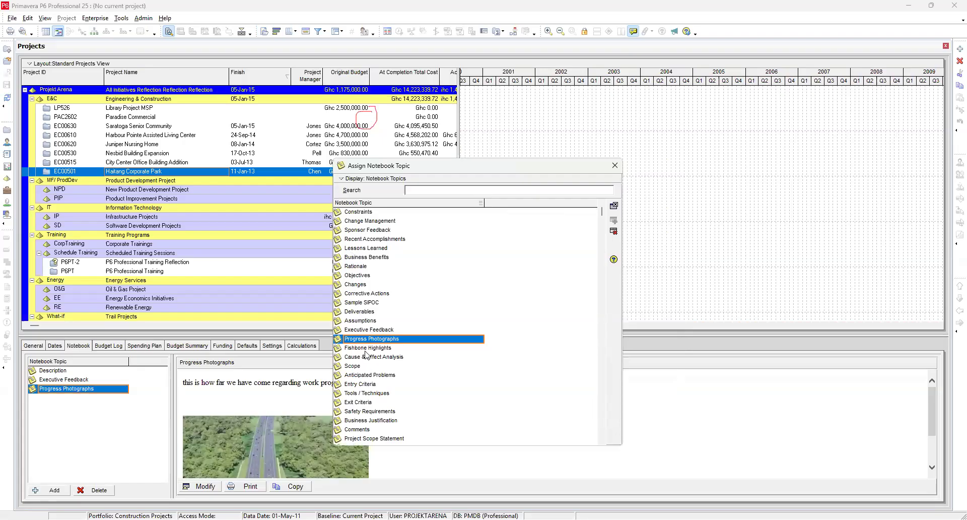
scroll(366, 355, "down", 1)
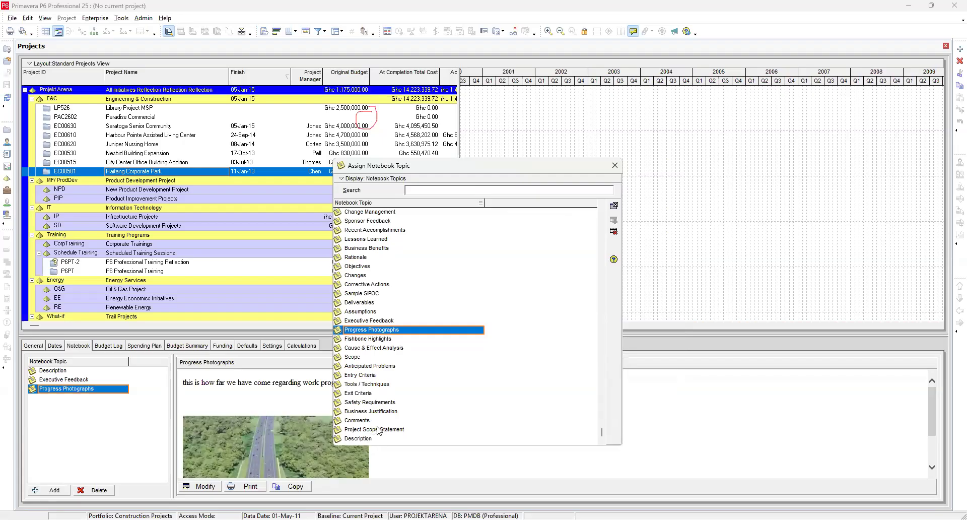
scroll(378, 430, "up", 1)
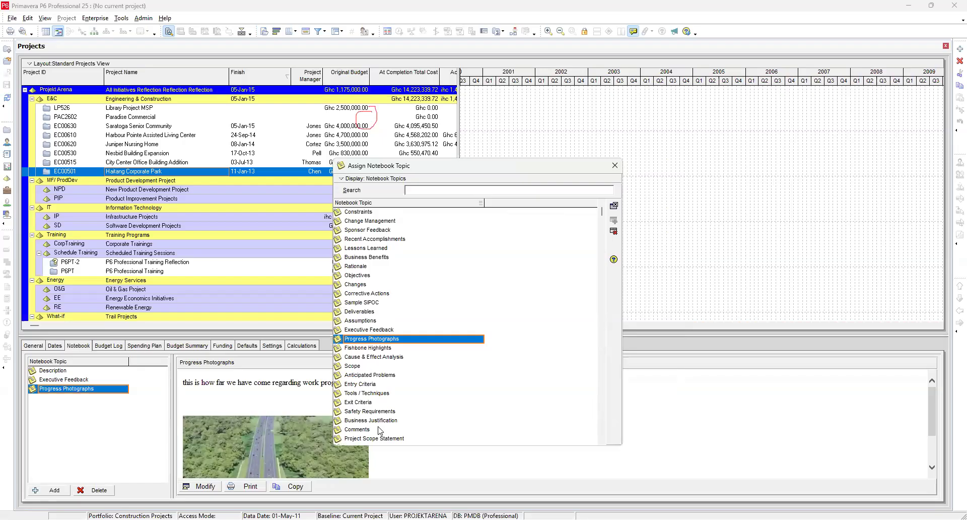
left_click(615, 167)
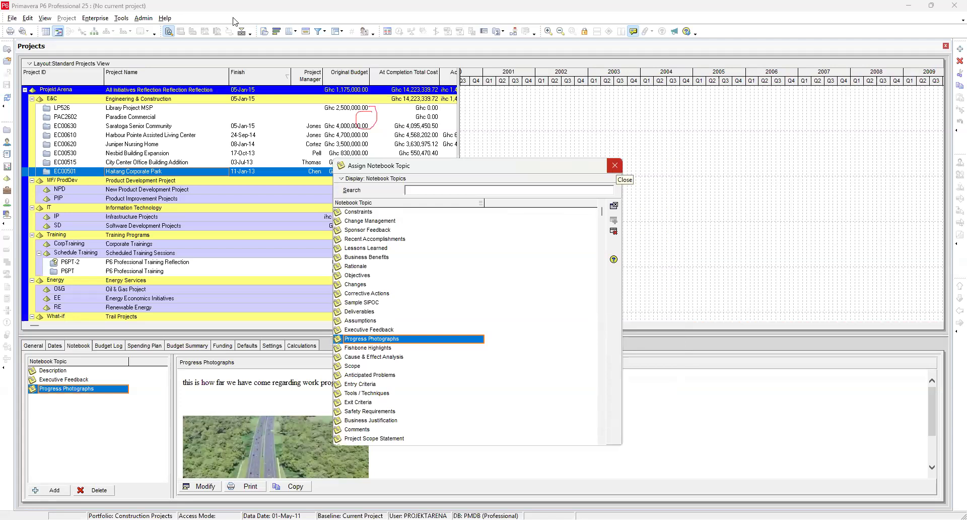
Step: Try adding a new notebook topic in Admin Categories, then delete it again
left_click(142, 18)
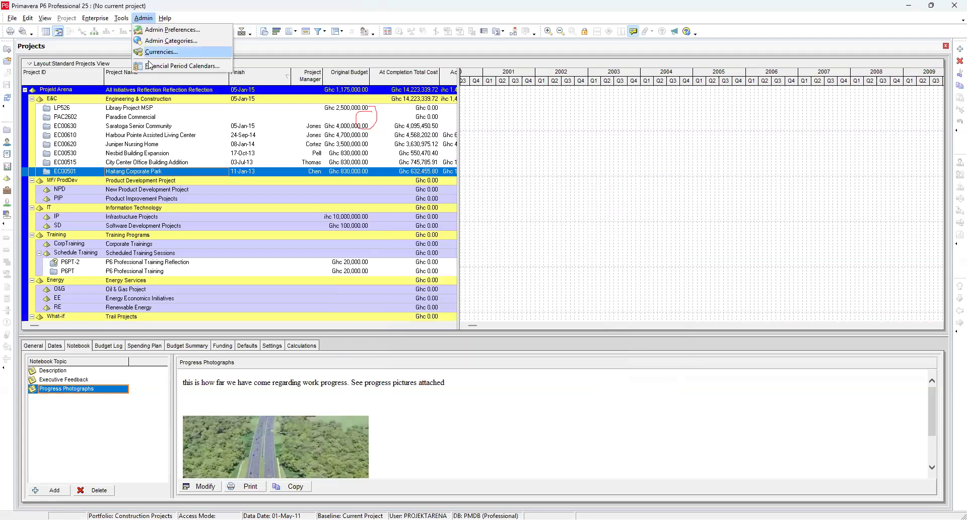
left_click(170, 42)
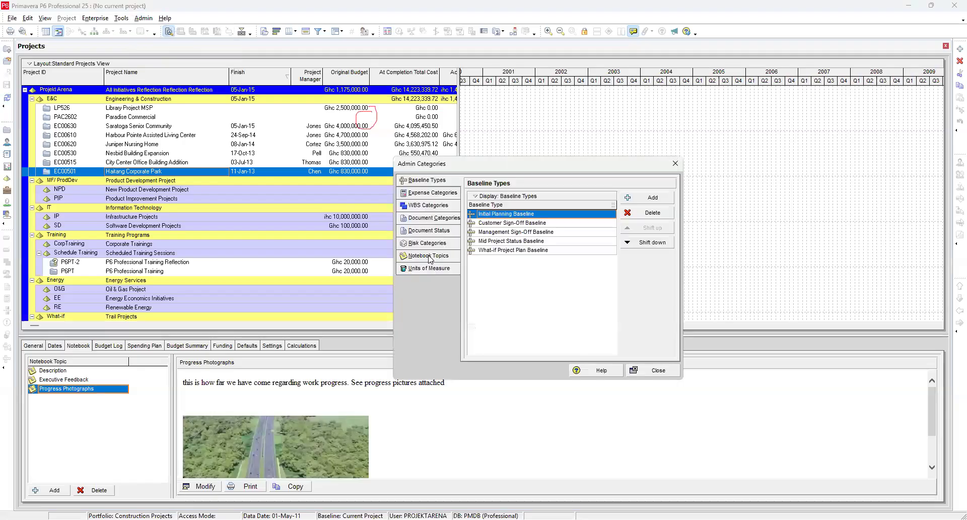
left_click(429, 255)
scroll(561, 270, "down", 1)
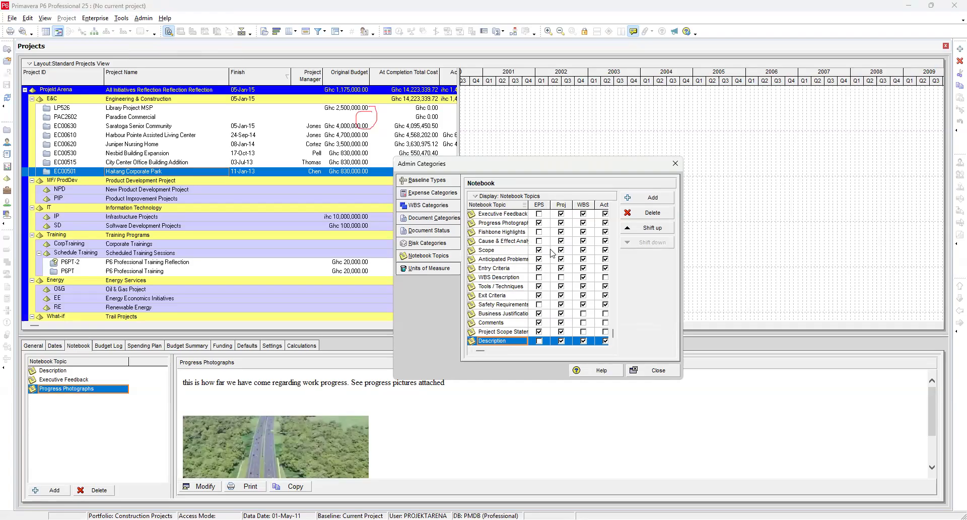
left_click(649, 199)
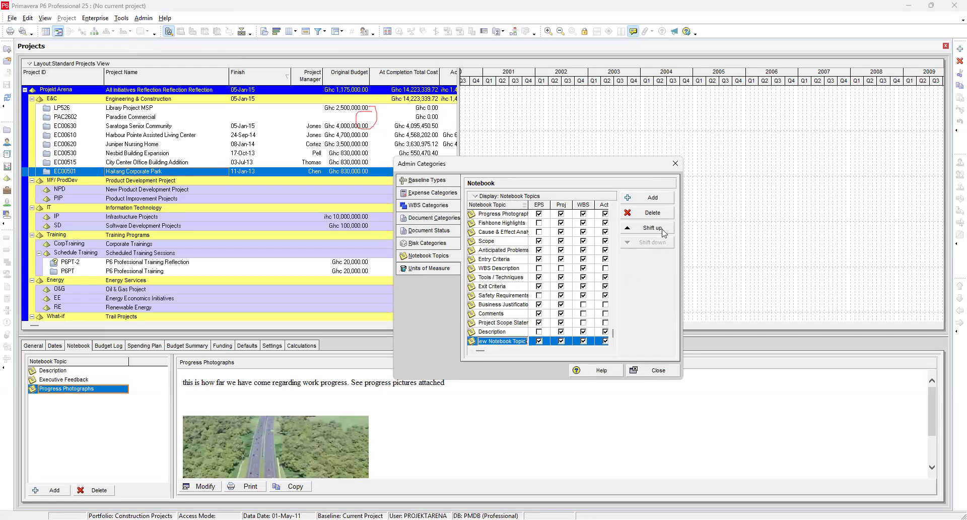
left_click(651, 212)
Step: Open the Units of Measure admin category
left_click(460, 280)
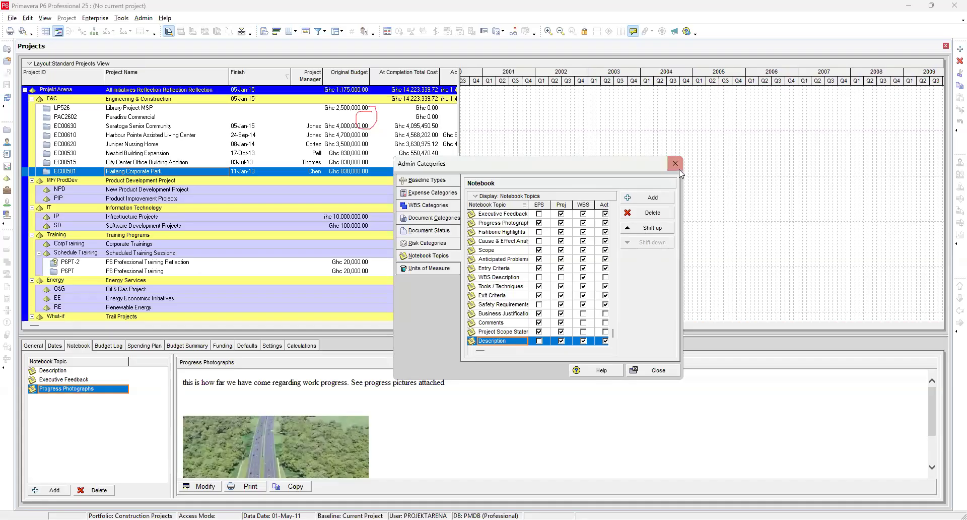
left_click(437, 269)
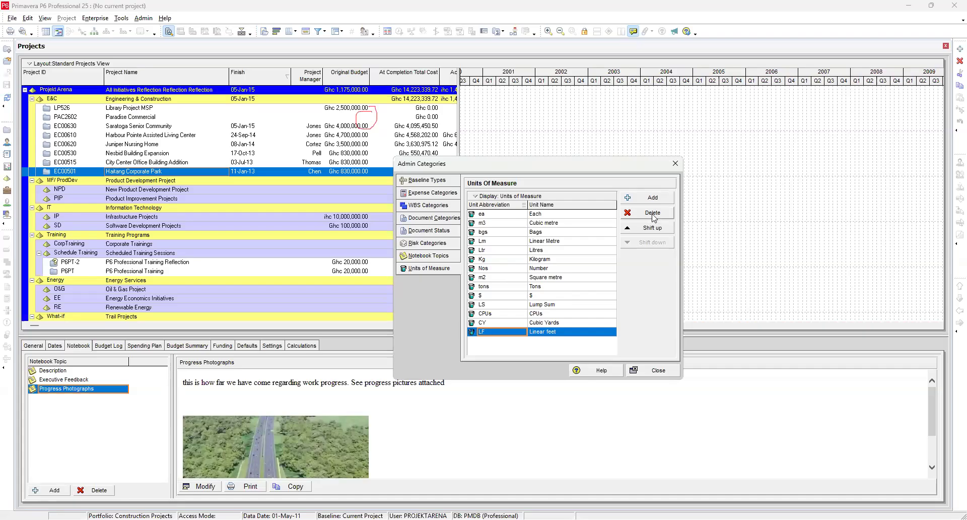
Step: Rename the LF unit of measure to Linear feet and close Admin Categories
left_click(555, 325)
left_click(556, 332)
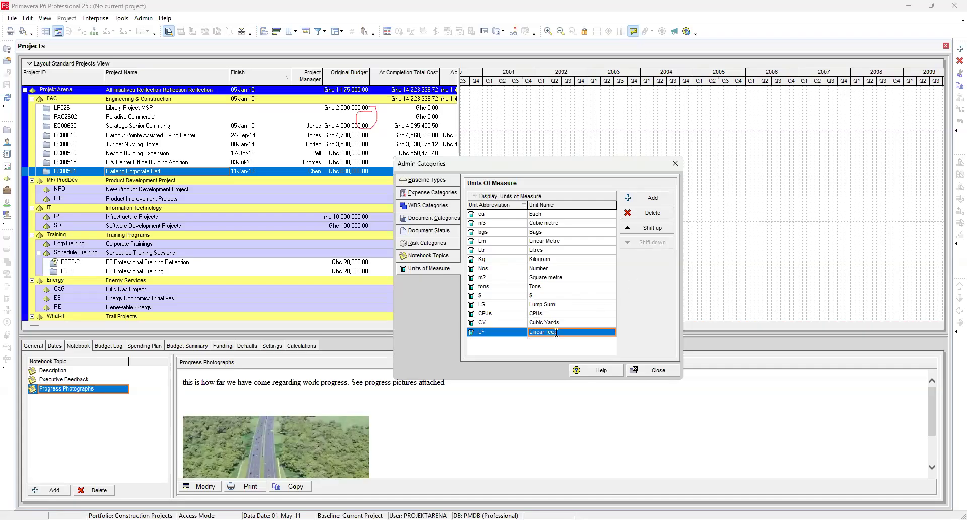
key("BackSpace")
key("BackSpace")
key("BackSpace")
type("eet")
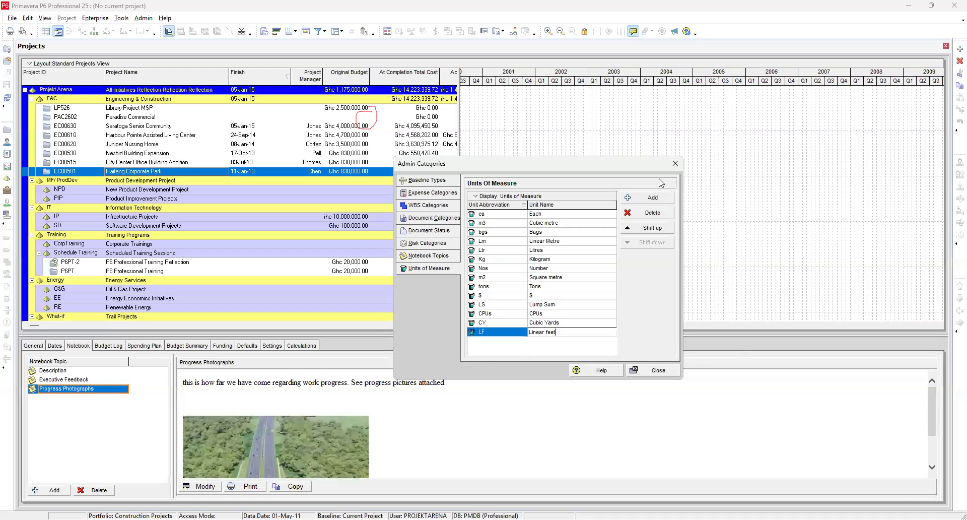
key("Return")
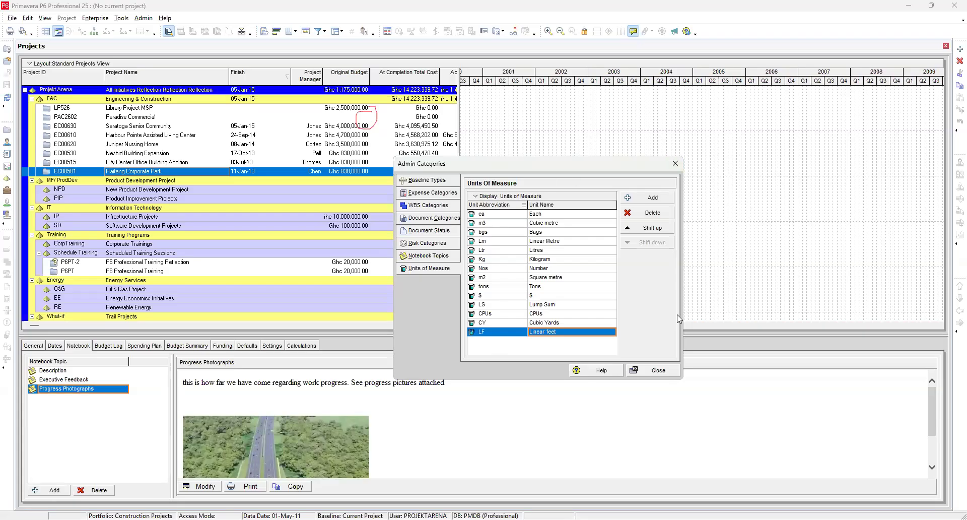
left_click(653, 375)
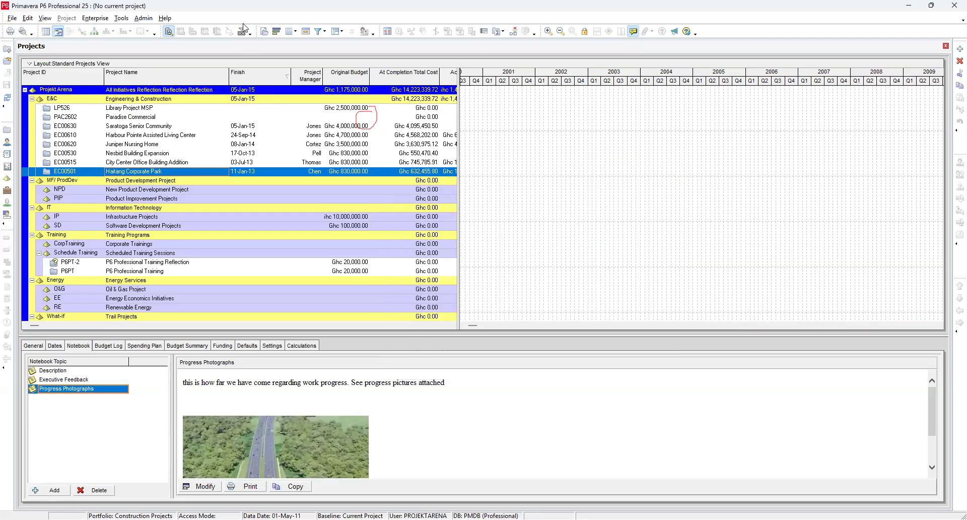
Step: Open the Currencies dictionary and scroll through the list of currencies
left_click(143, 21)
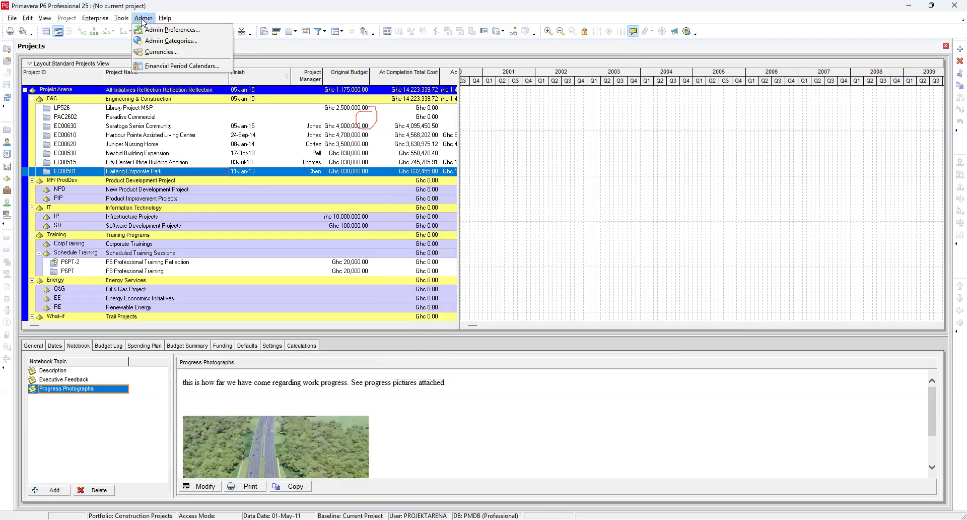
left_click(168, 59)
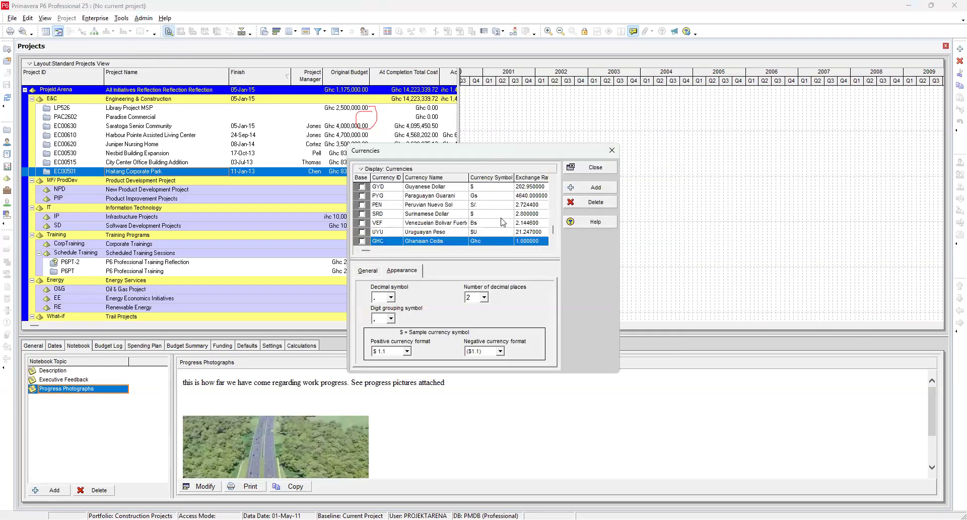
scroll(501, 221, "up", 10)
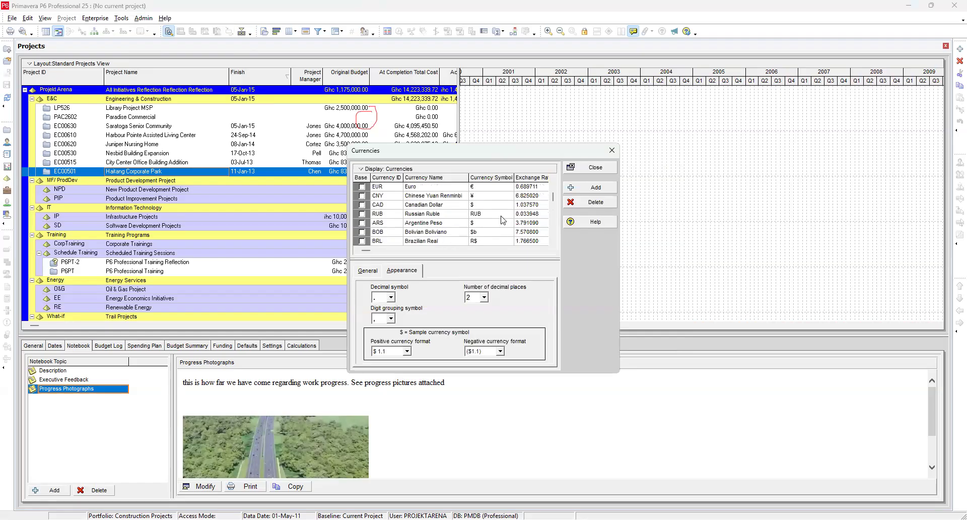
scroll(501, 220, "down", 10)
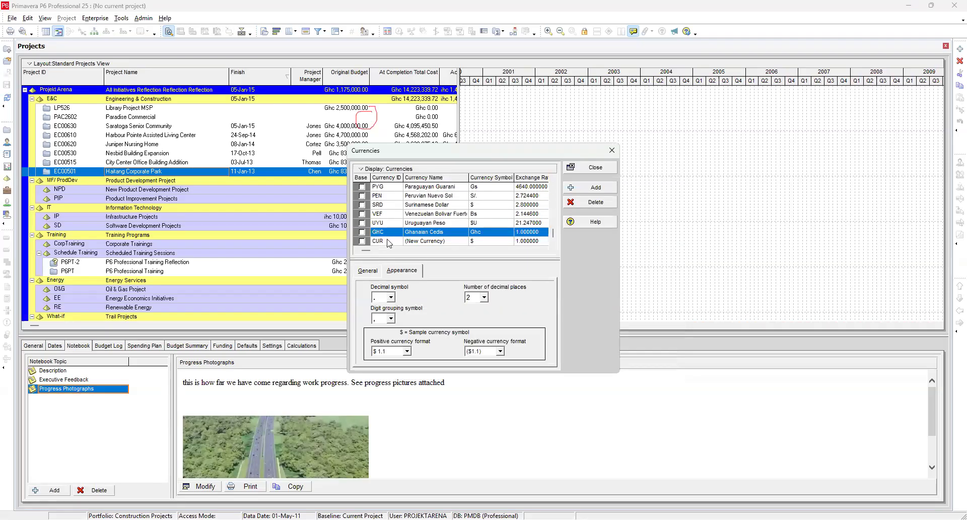
scroll(434, 195, "up", 10)
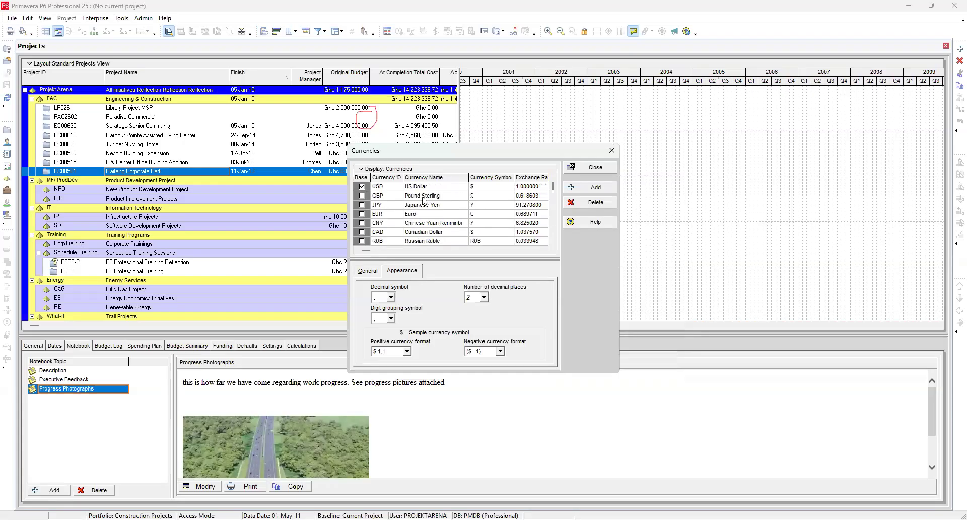
scroll(406, 206, "down", 5)
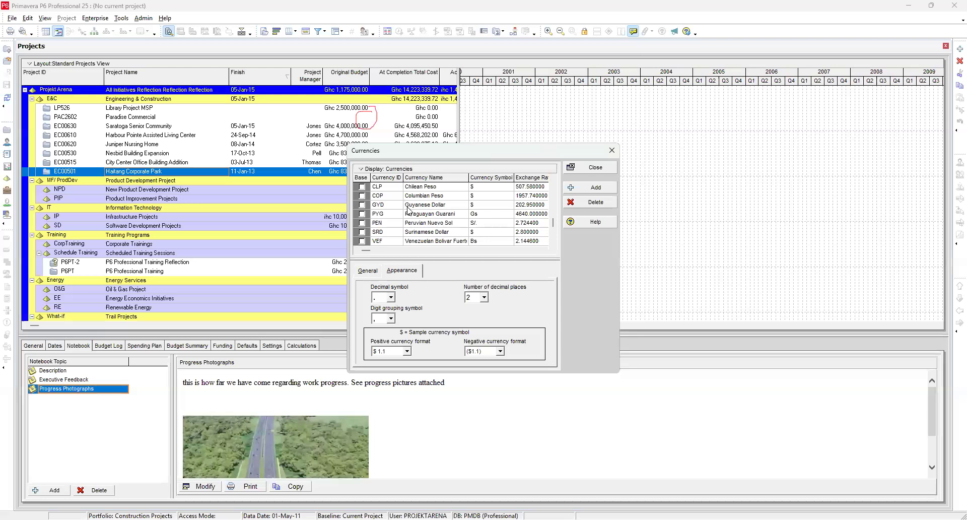
scroll(408, 209, "down", 1)
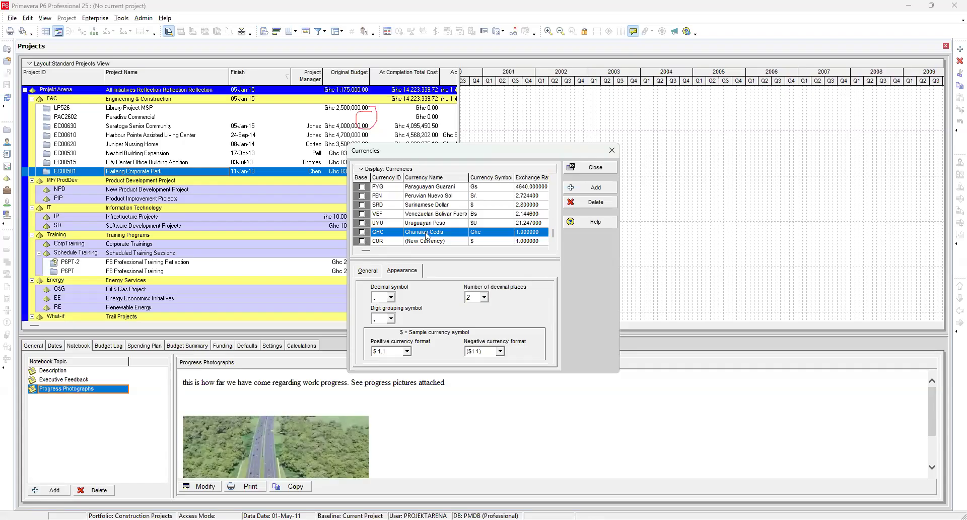
scroll(427, 229, "up", 5)
scroll(427, 229, "up", 2)
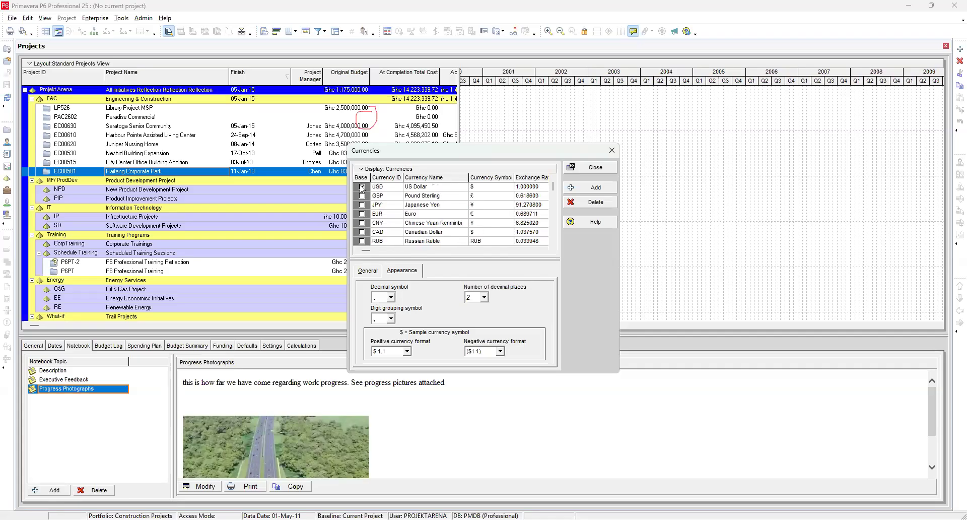
Step: Inspect the US Dollar, New Currency and Ghanaian Cedis entries, then close the Currencies dialog
left_click(363, 187)
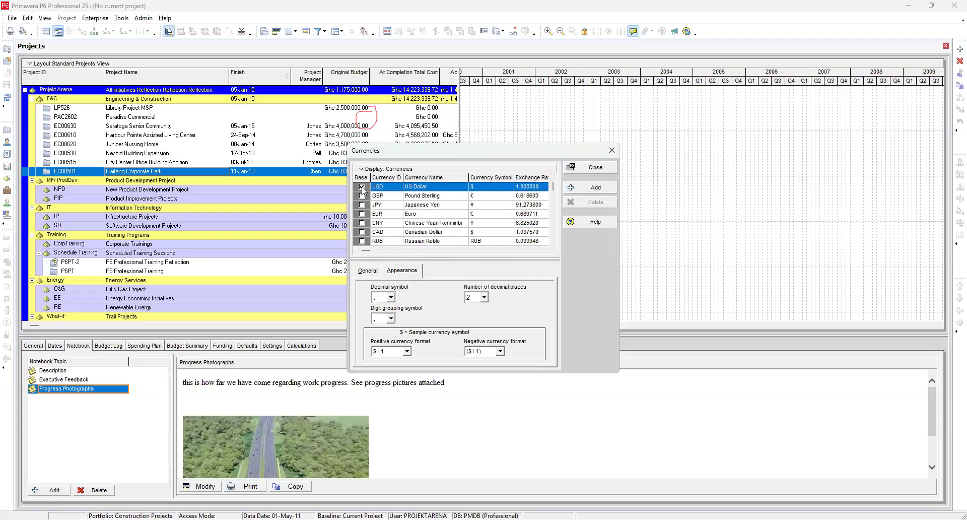
right_click(362, 190)
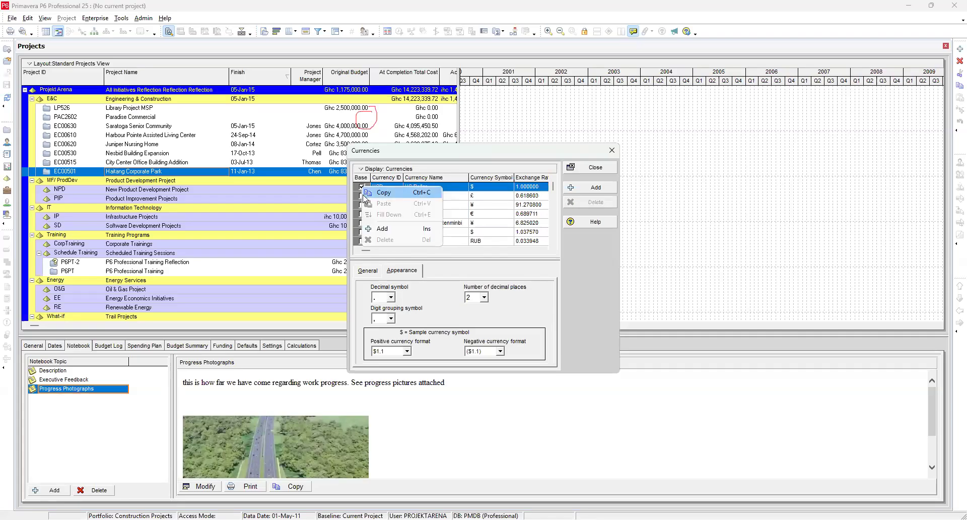
left_click(486, 223)
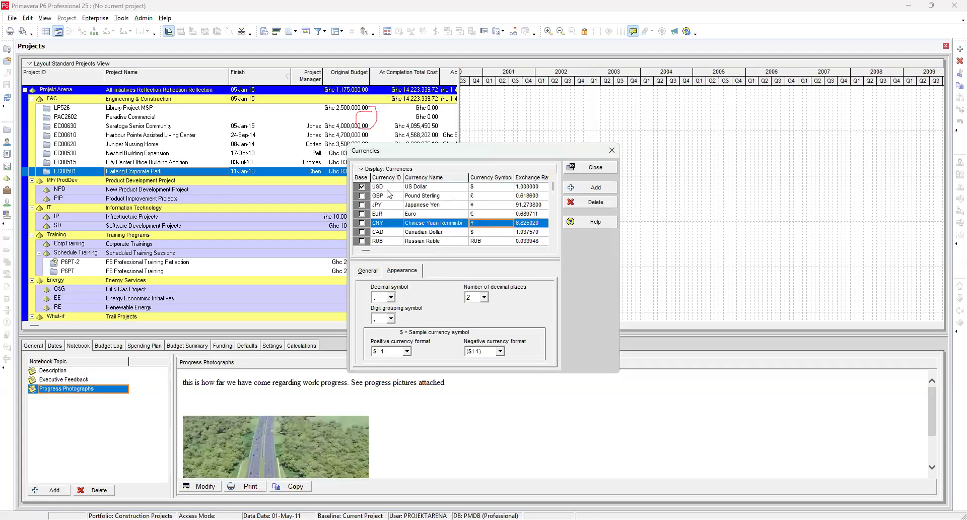
left_click(389, 190)
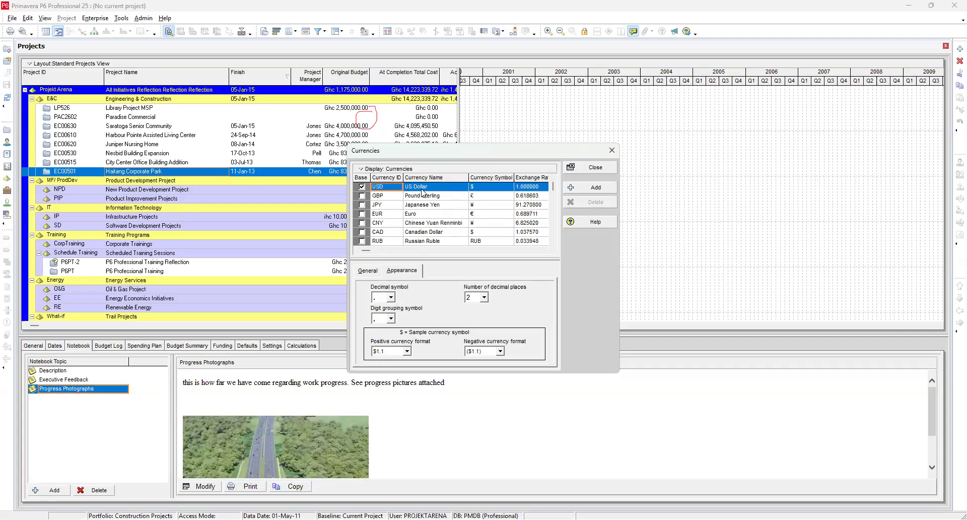
scroll(410, 186, "down", 1)
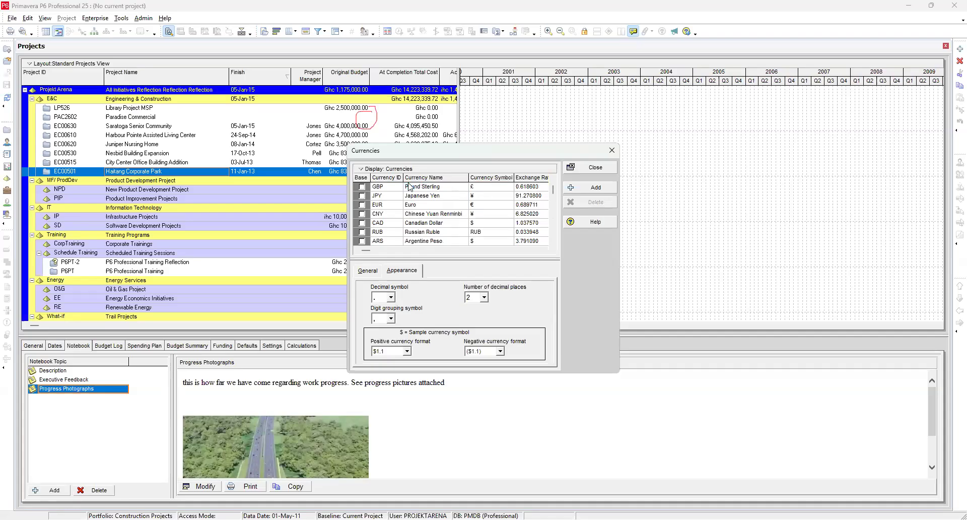
scroll(409, 186, "down", 6)
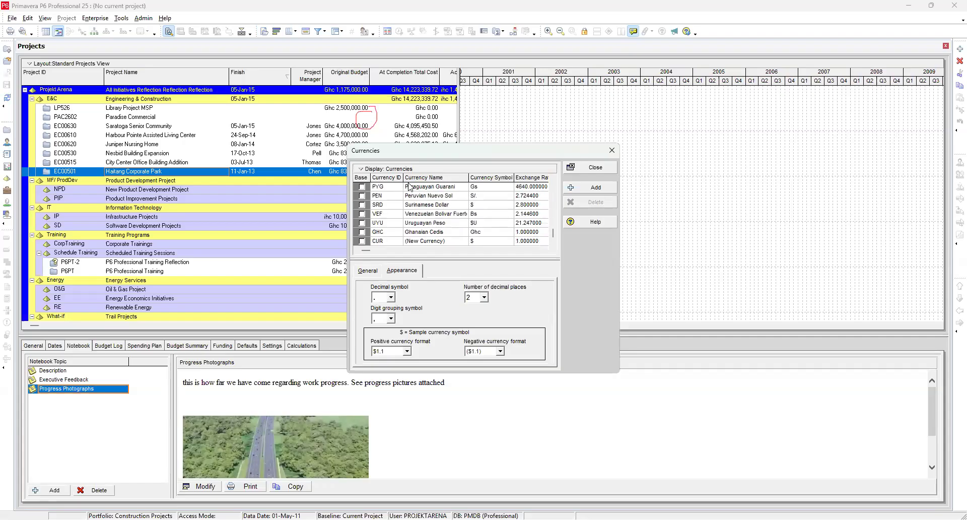
left_click(404, 241)
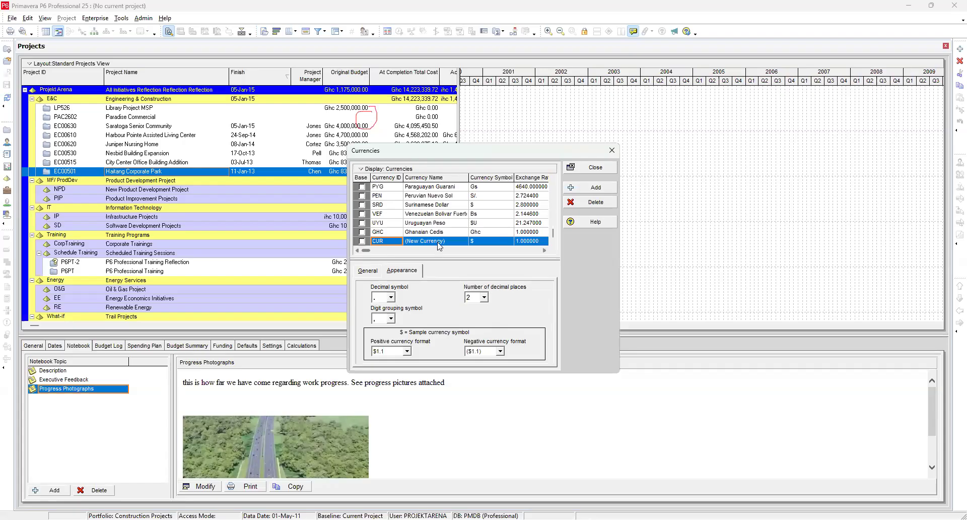
left_click(433, 233)
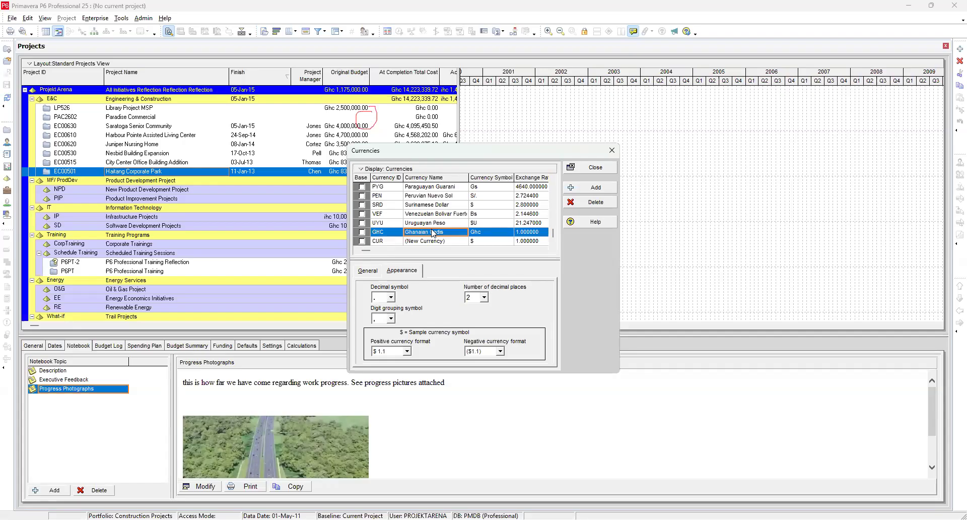
left_click(591, 169)
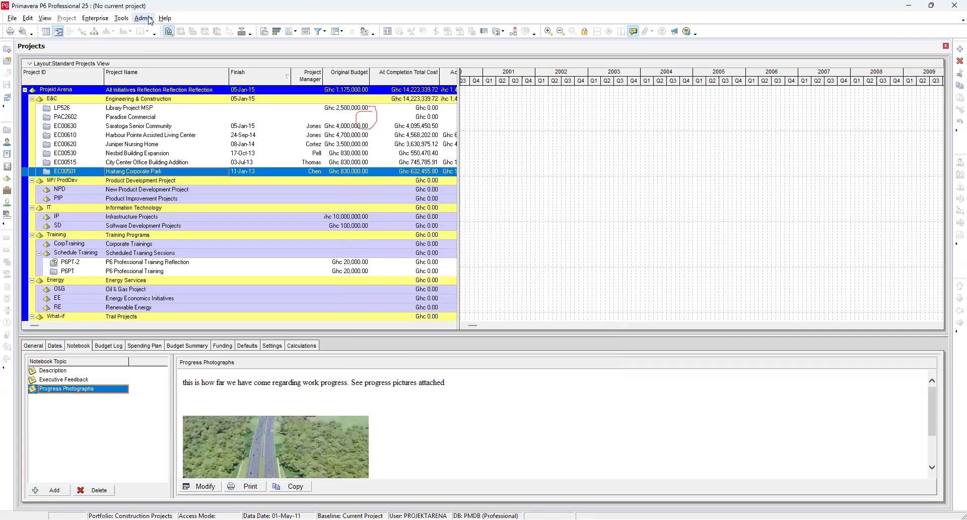
Step: Open Financial Period Calendars, view its table options, then close the dialog
left_click(148, 19)
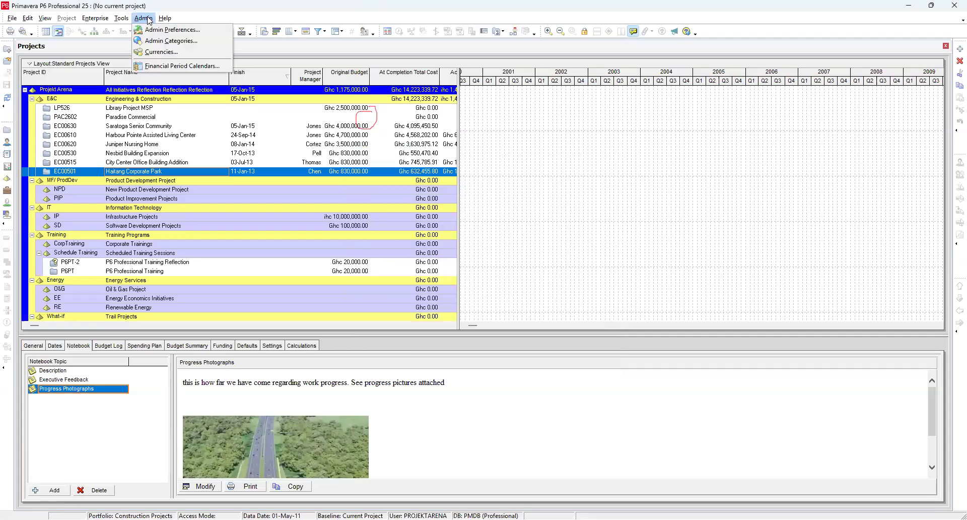
left_click(182, 67)
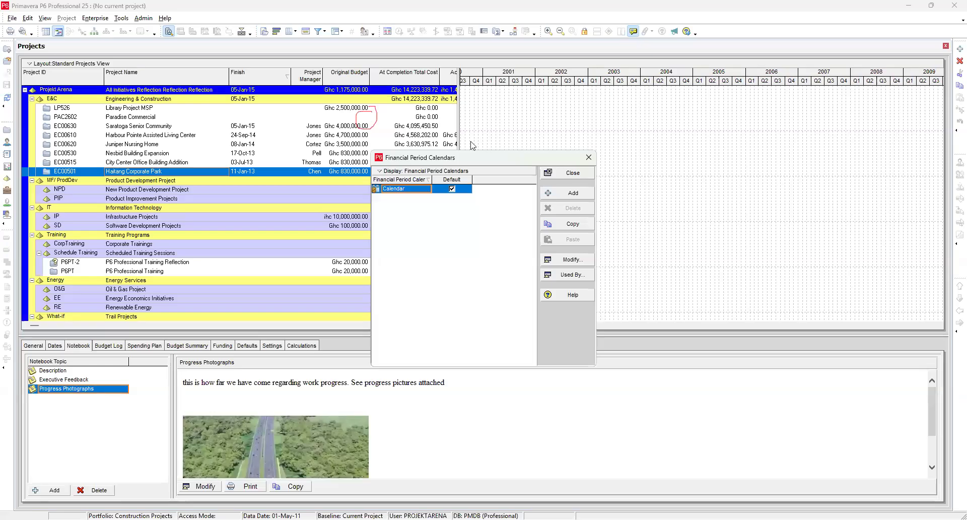
left_click(381, 174)
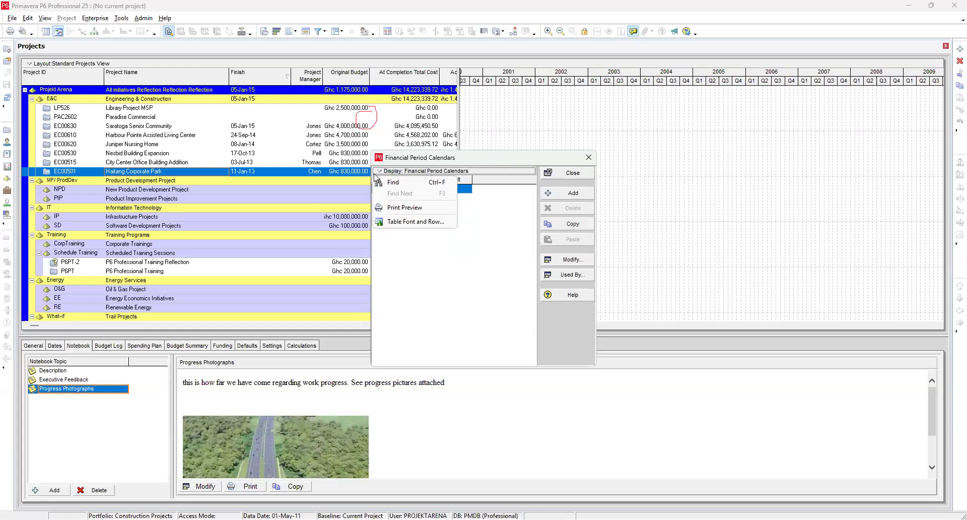
left_click(405, 278)
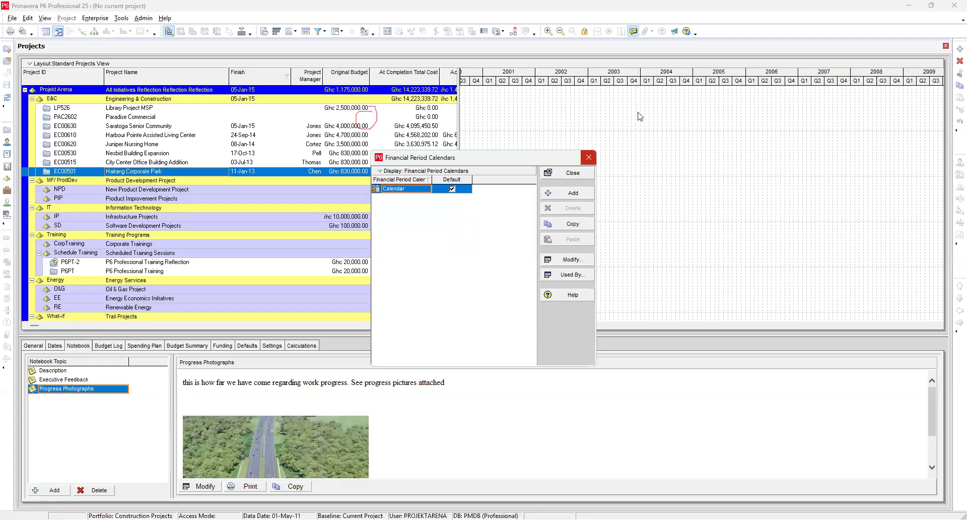
left_click(588, 158)
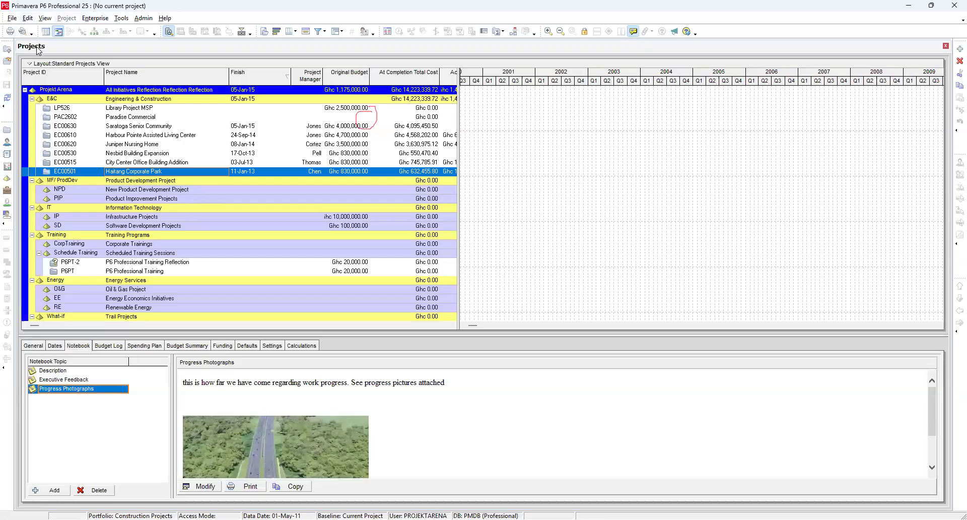
Step: Review the list of toolbars shown in the workspace without changing any
right_click(6, 388)
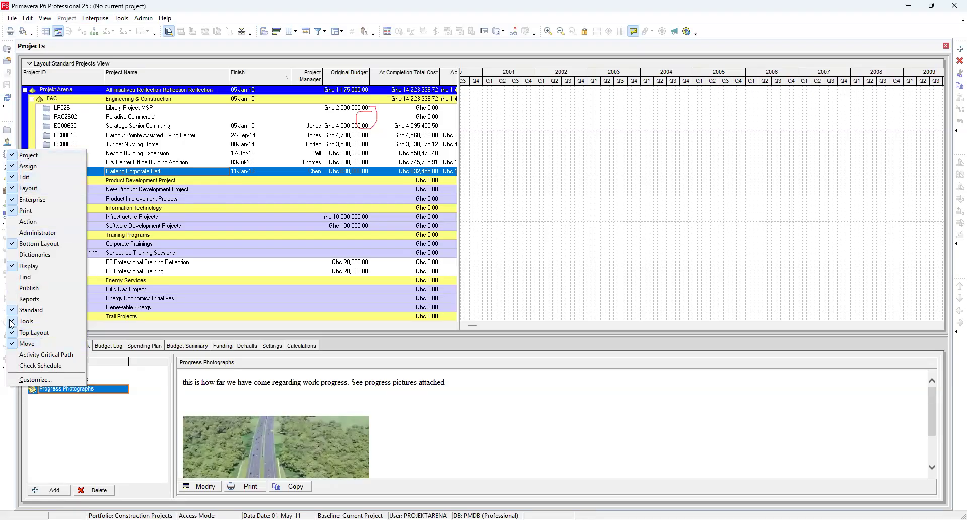
left_click(2, 420)
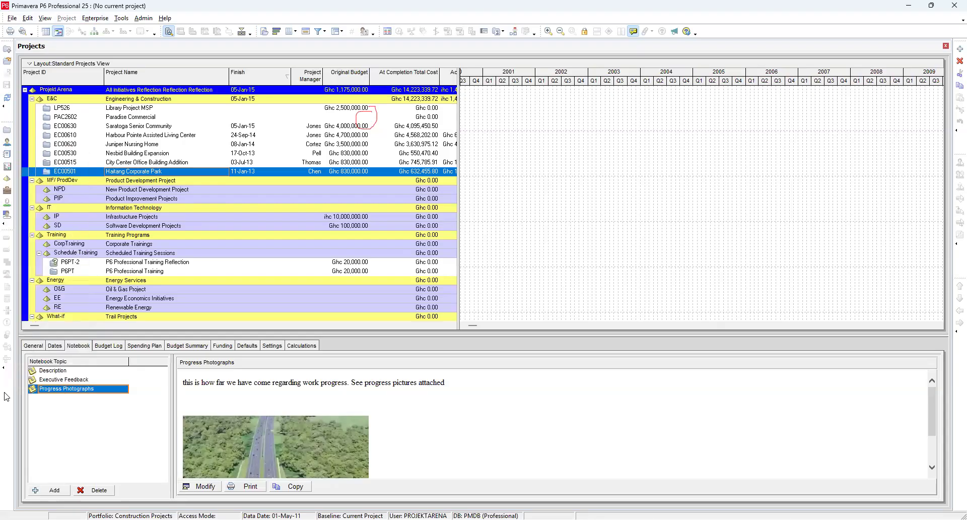
right_click(4, 391)
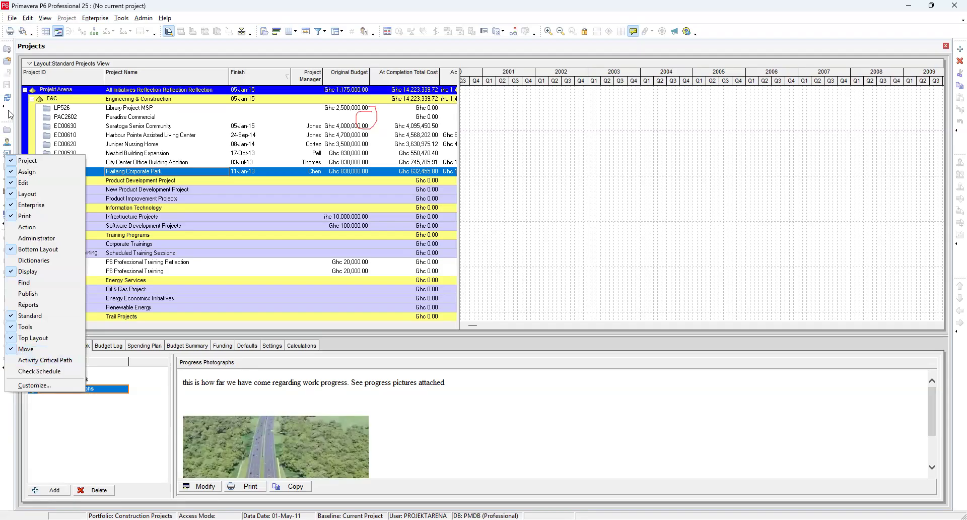
left_click(9, 411)
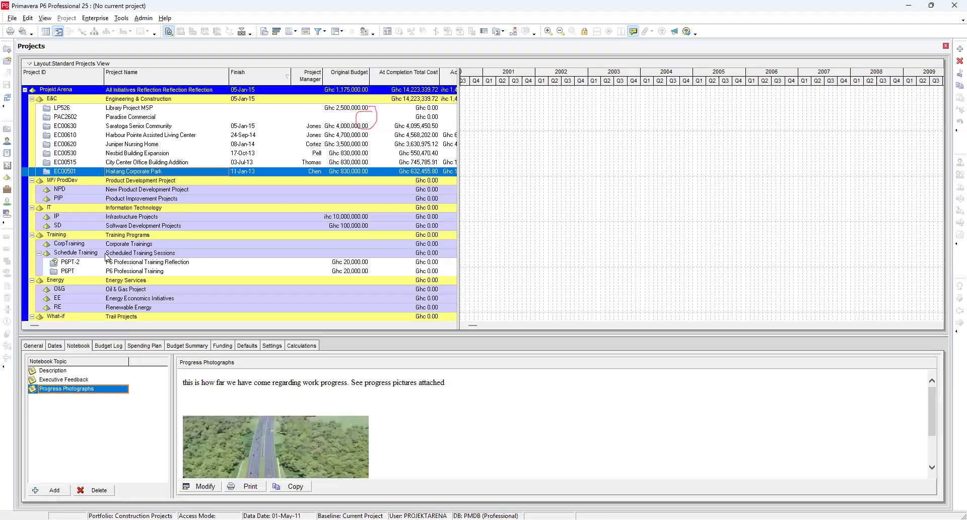
Step: Open the P6PT P6 Professional Training project
right_click(142, 272)
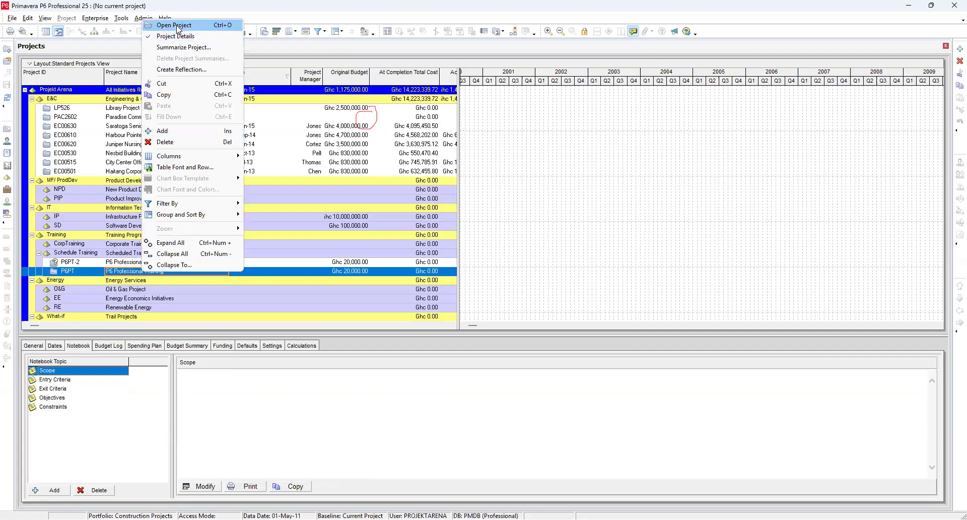
left_click(177, 29)
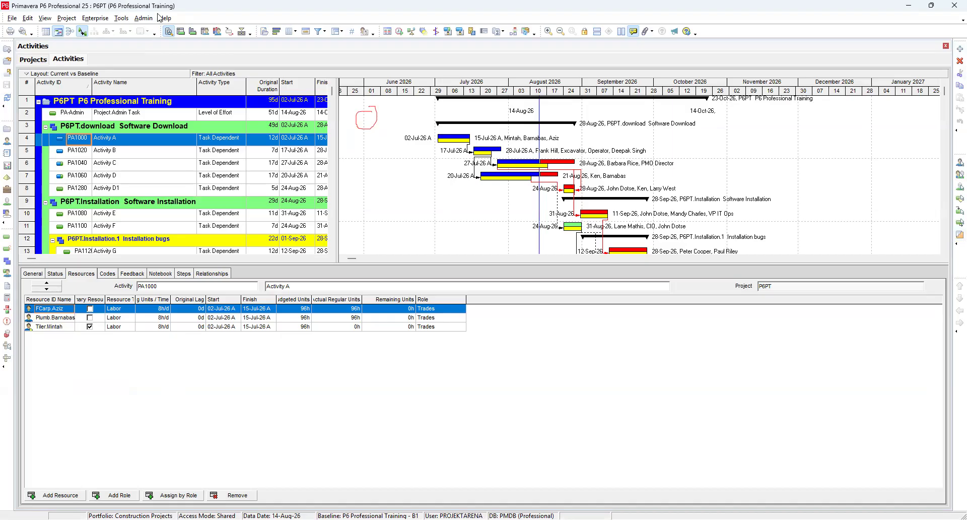
left_click(71, 23)
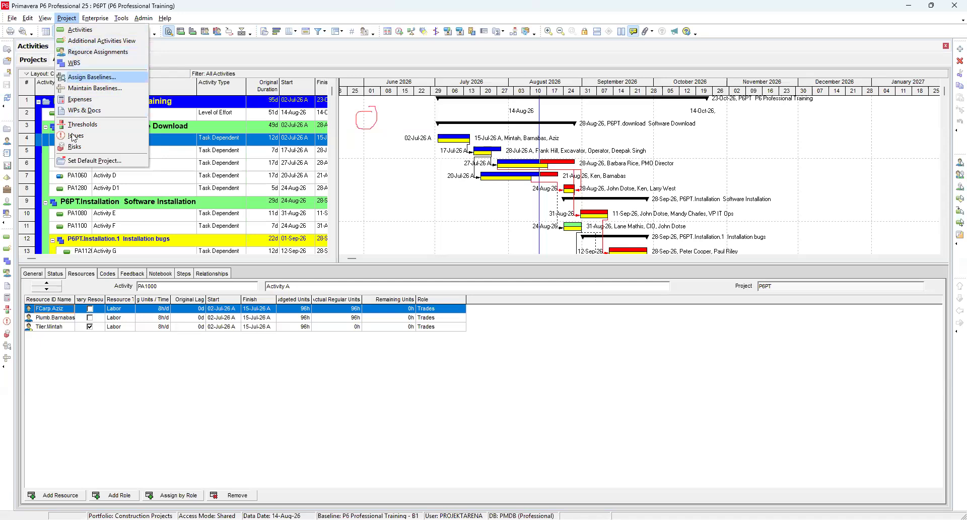
left_click(98, 19)
left_click(97, 19)
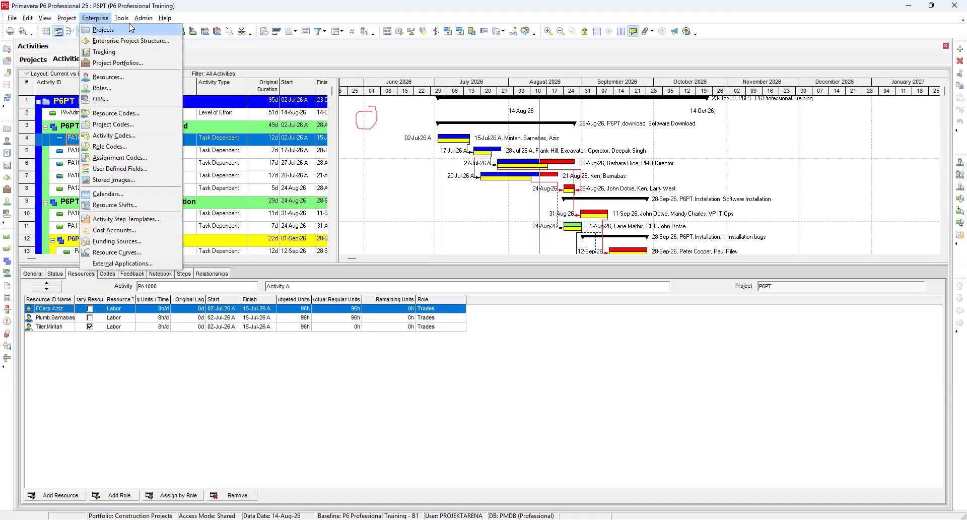
mouse_move(121, 19)
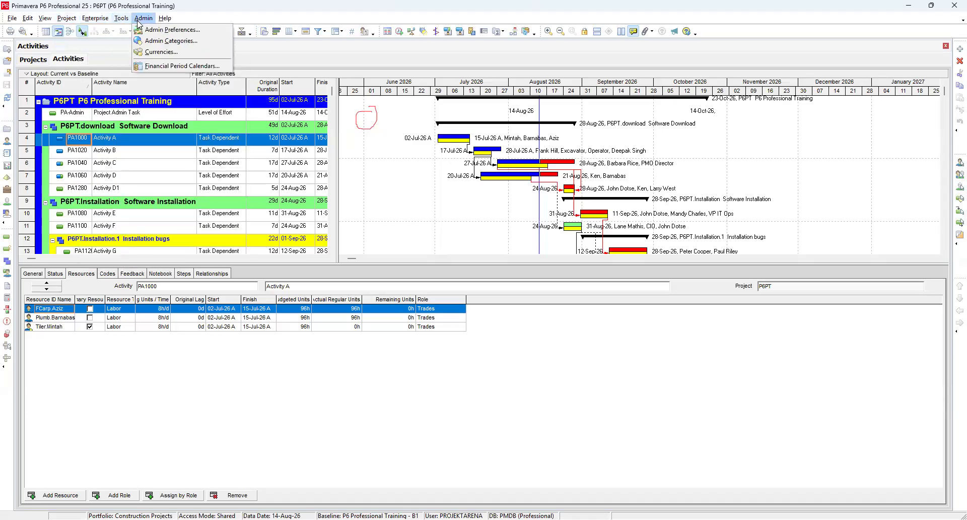
Step: Split the workspace by creating a new vertical tab group
mouse_move(67, 18)
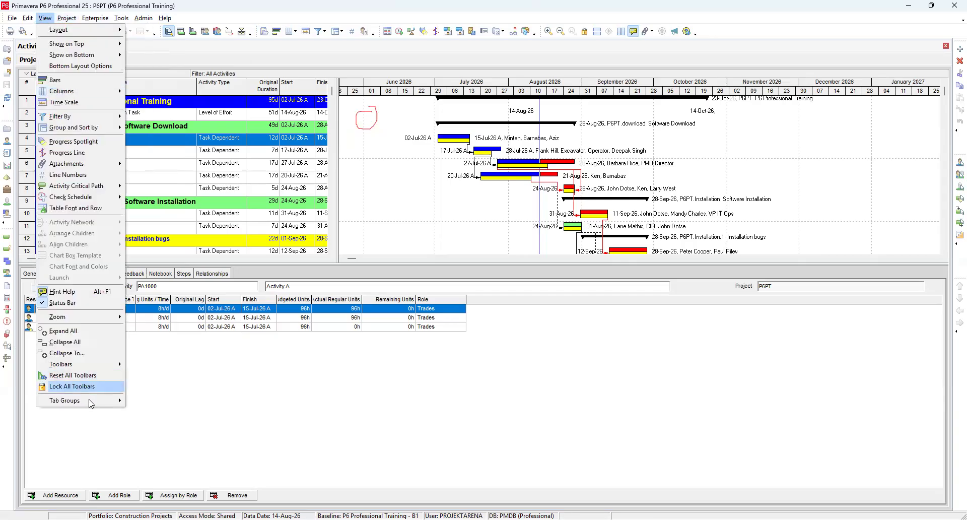
mouse_move(117, 406)
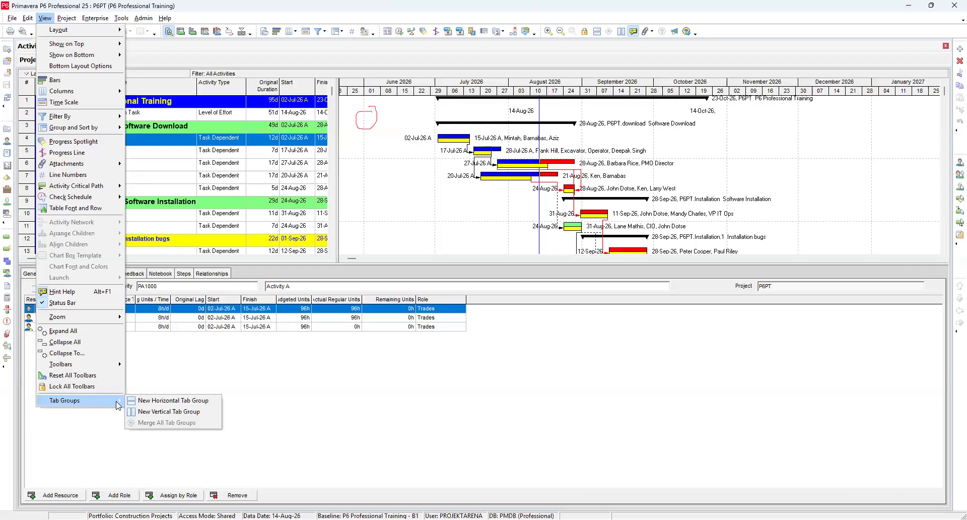
left_click(169, 411)
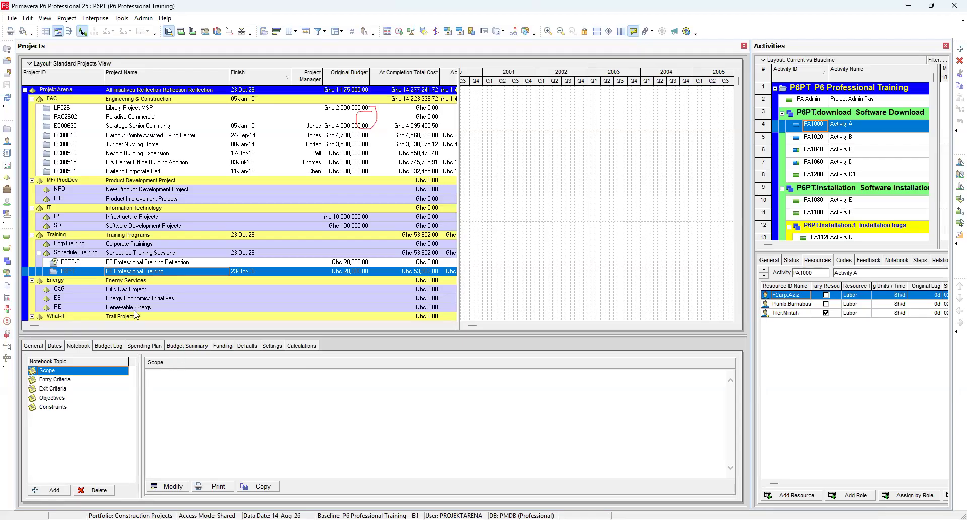
Step: Merge all tab groups back into one window
left_click(28, 18)
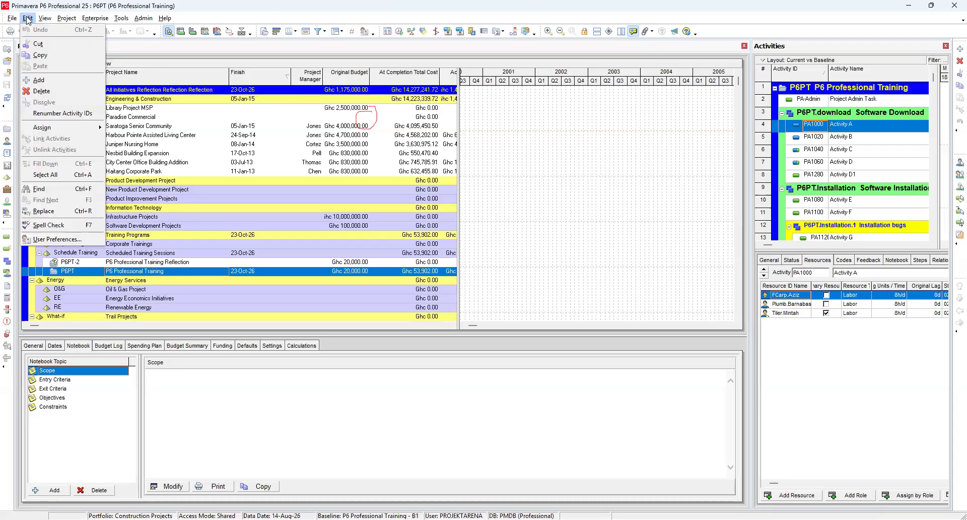
mouse_move(44, 18)
mouse_move(69, 401)
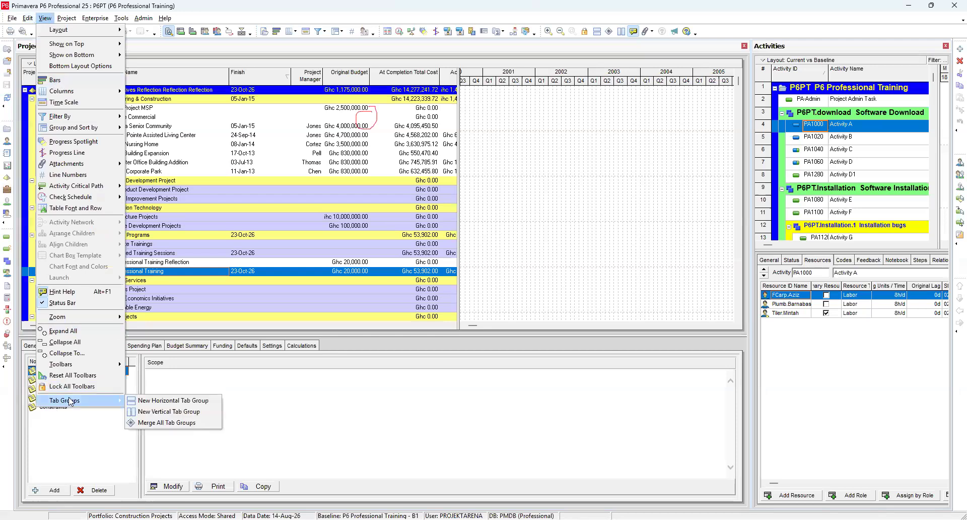
left_click(148, 423)
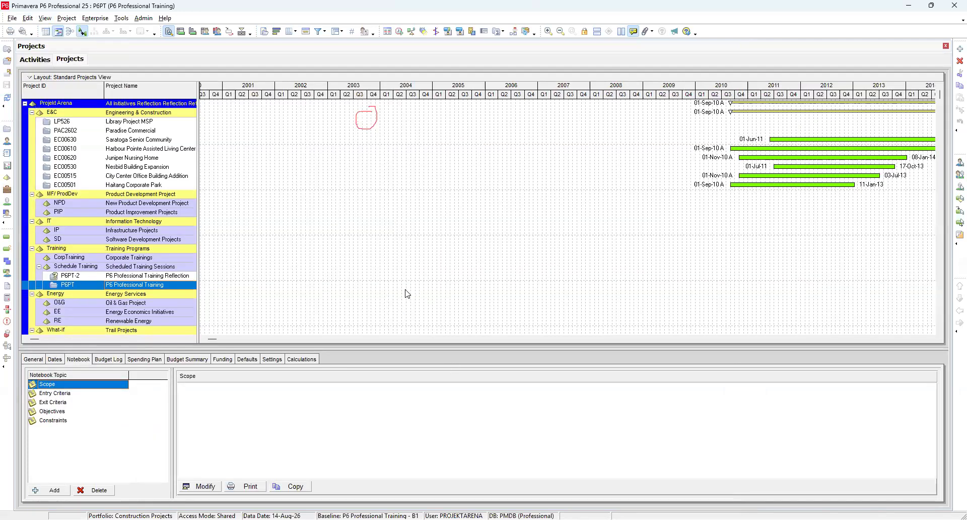
Step: Widen the projects table over the Gantt chart and create a new vertical tab group again
left_click_drag(199, 235, 504, 233)
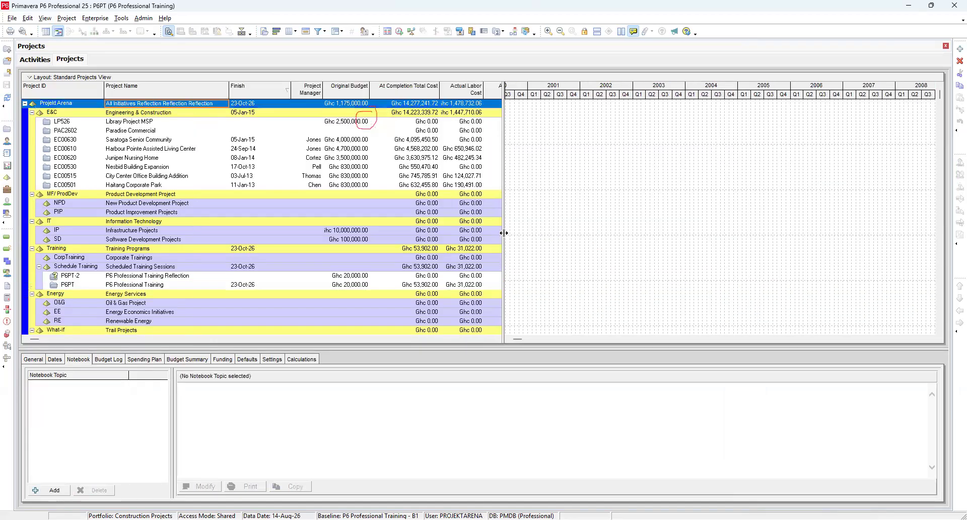
left_click(29, 18)
mouse_move(43, 20)
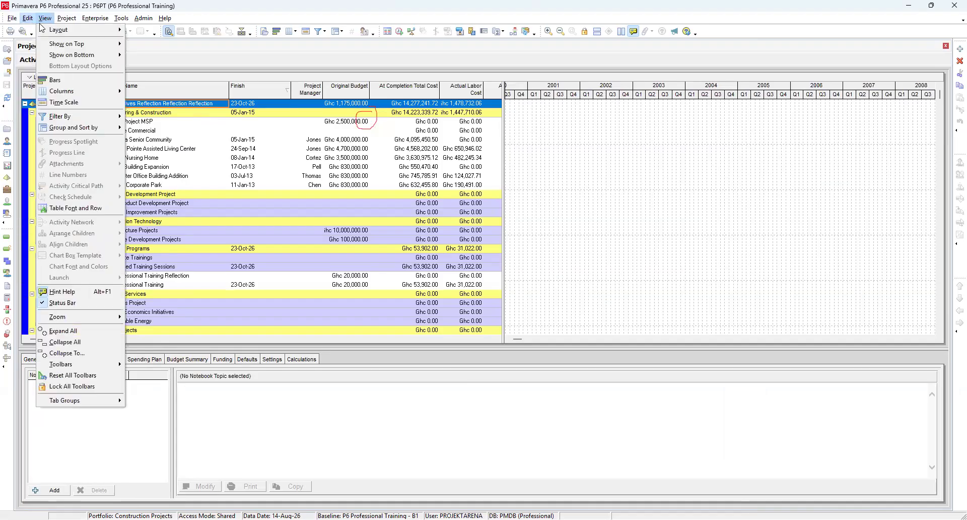
mouse_move(73, 402)
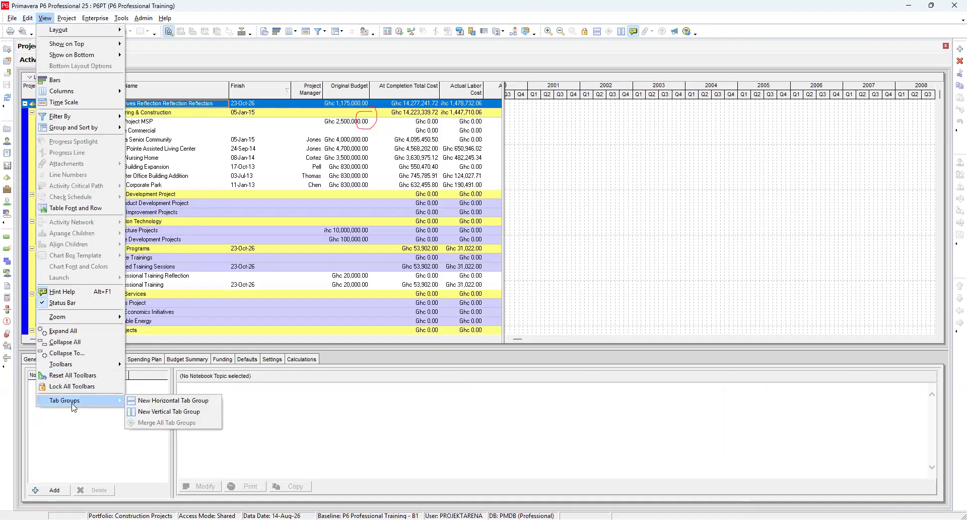
left_click(166, 412)
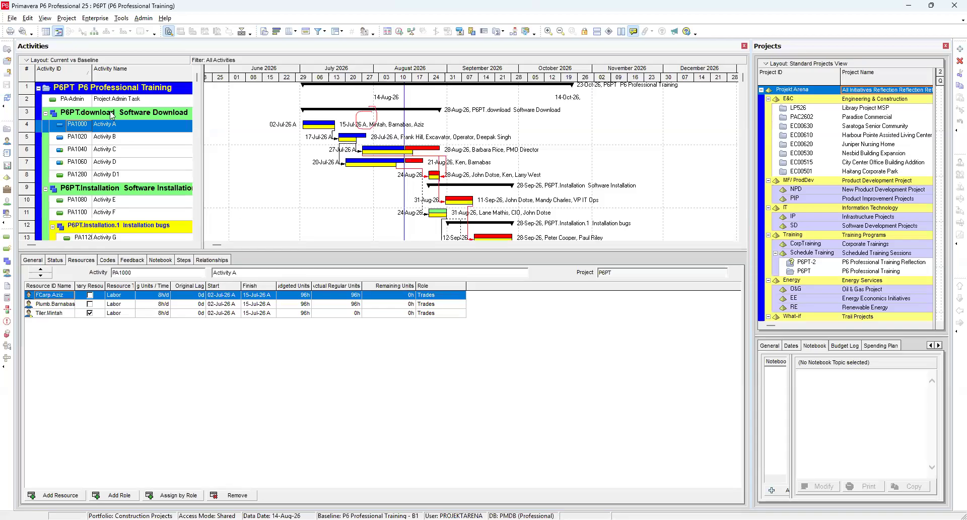
Step: Merge all tab groups back into a single window
left_click(44, 20)
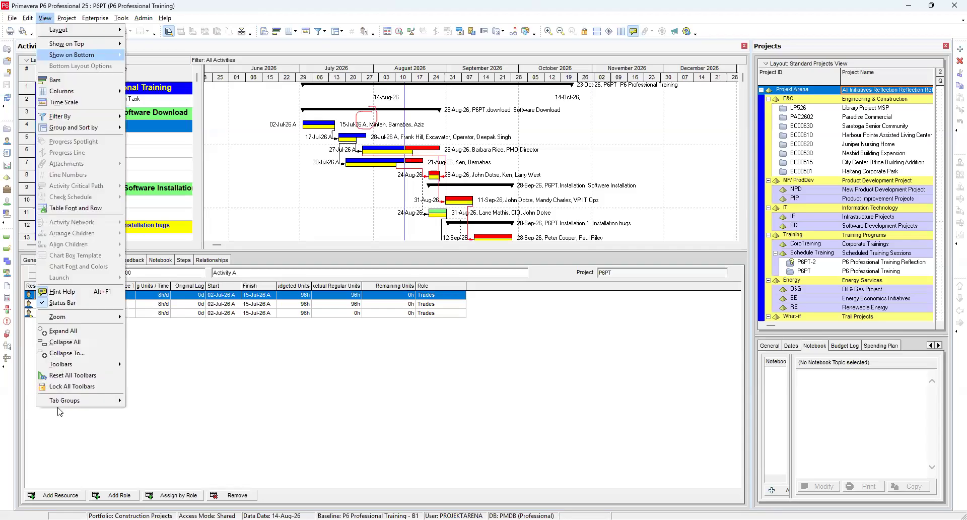
mouse_move(75, 405)
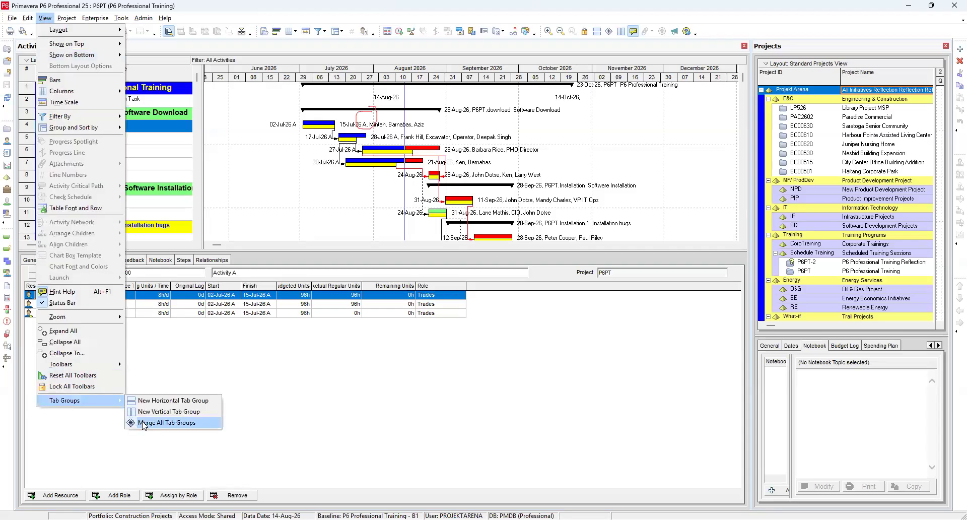
left_click(144, 423)
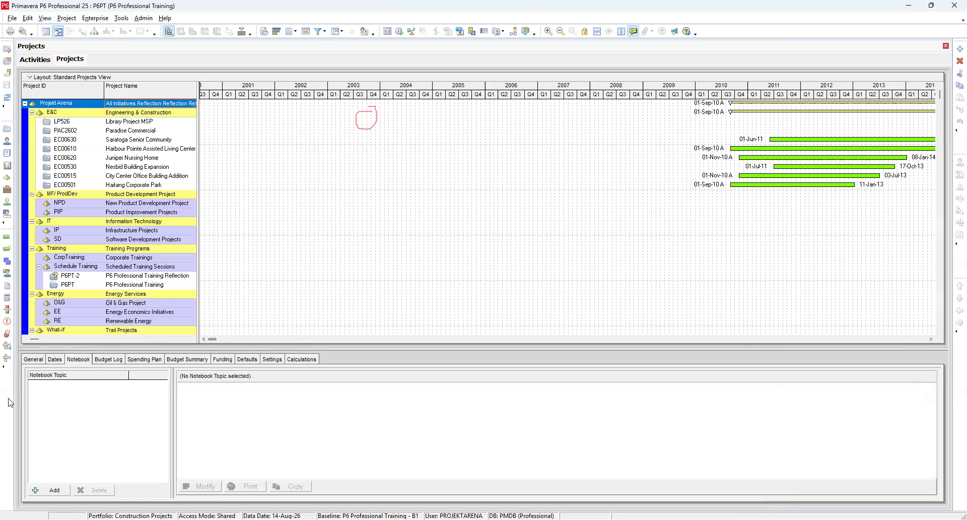
right_click(9, 389)
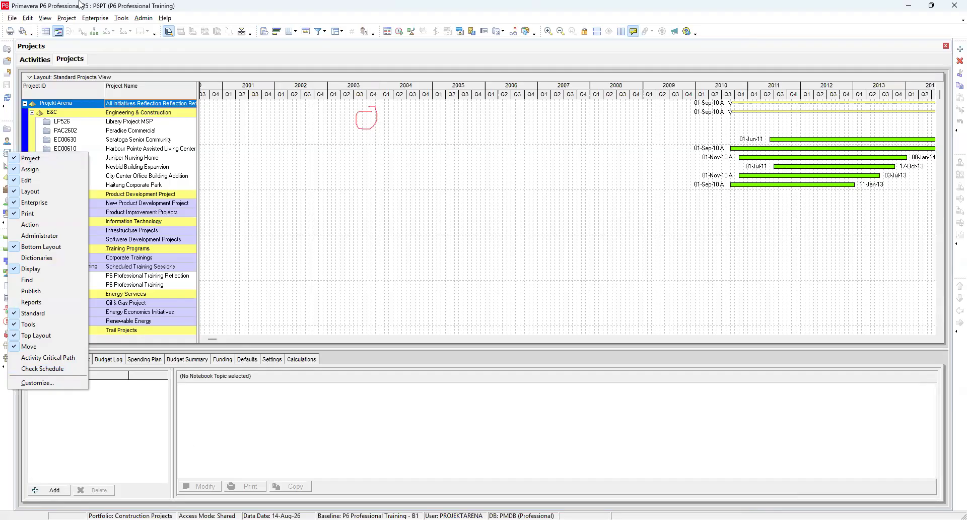
left_click(13, 20)
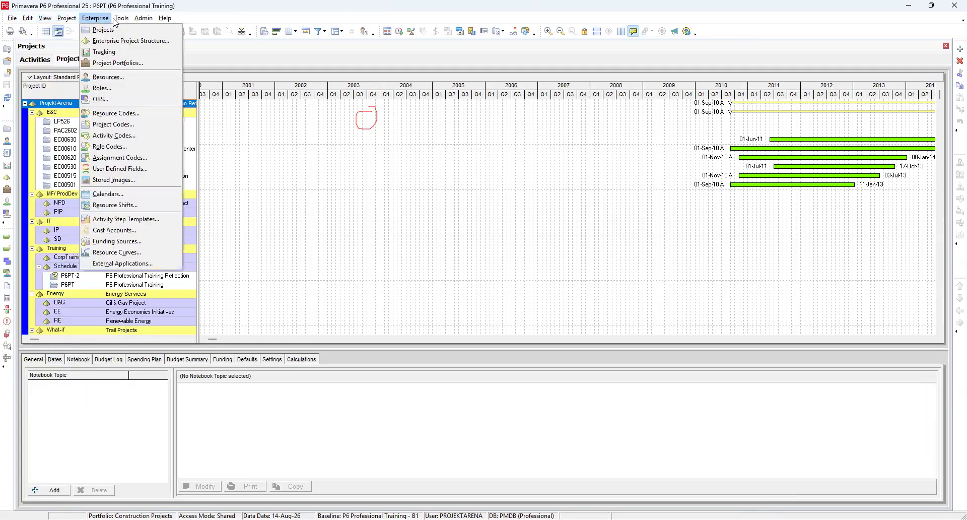
mouse_move(144, 19)
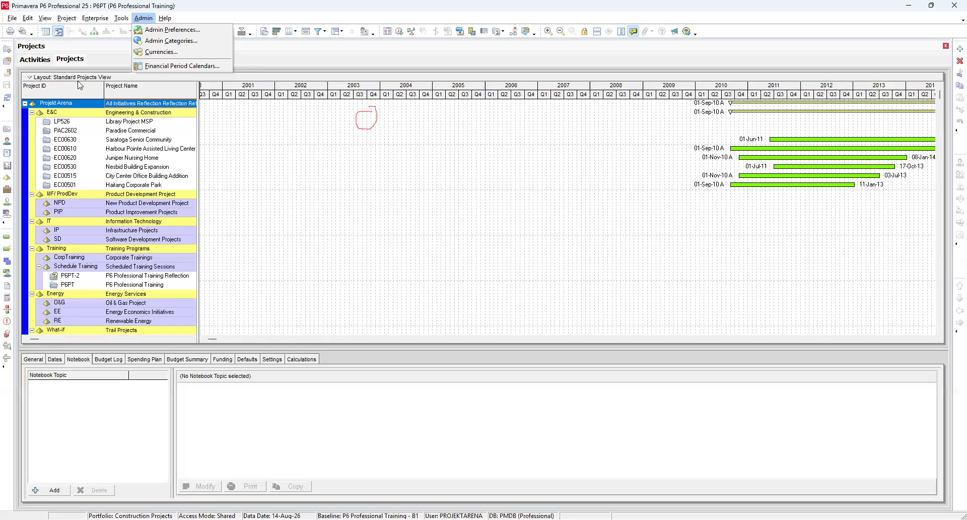
left_click(281, 61)
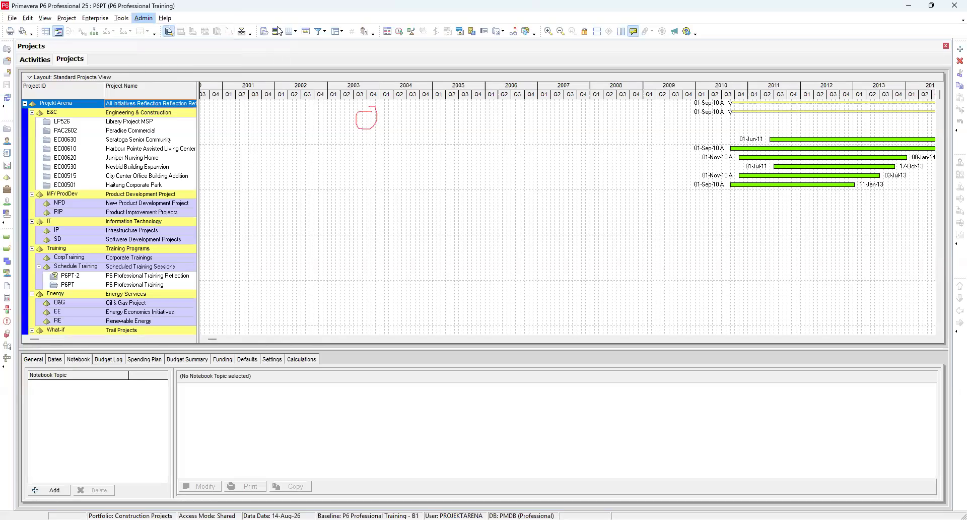
left_click(27, 19)
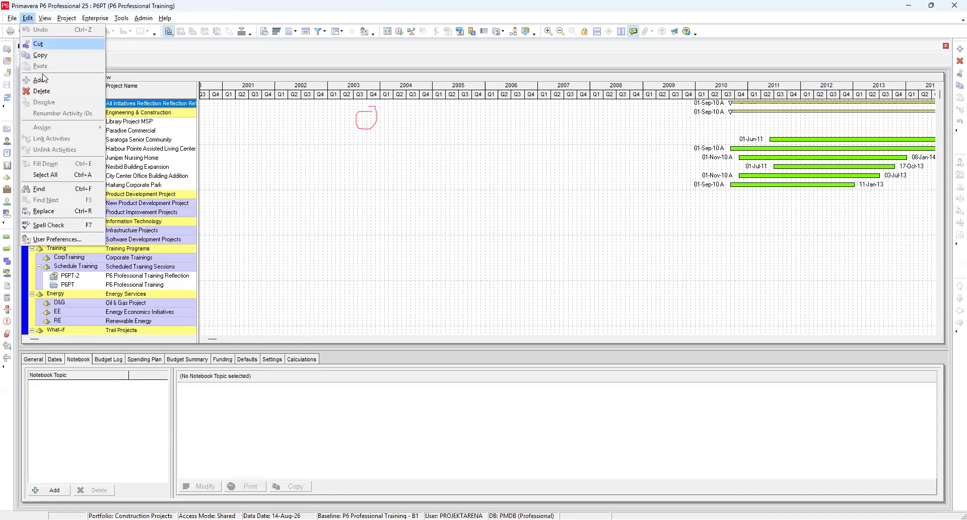
left_click(262, 196)
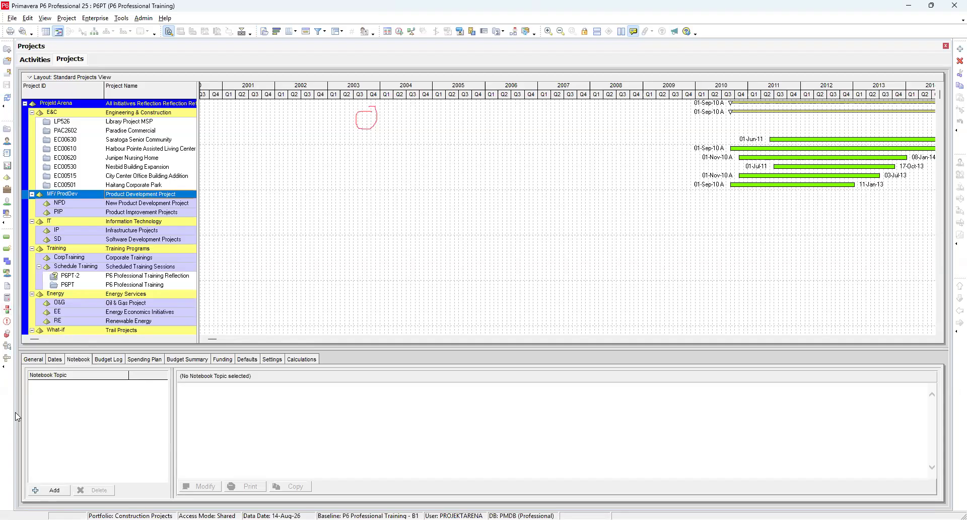
Step: Widen the projects table to reveal the budget and cost columns, and move the Projects tab before Activities
left_click_drag(198, 216, 482, 237)
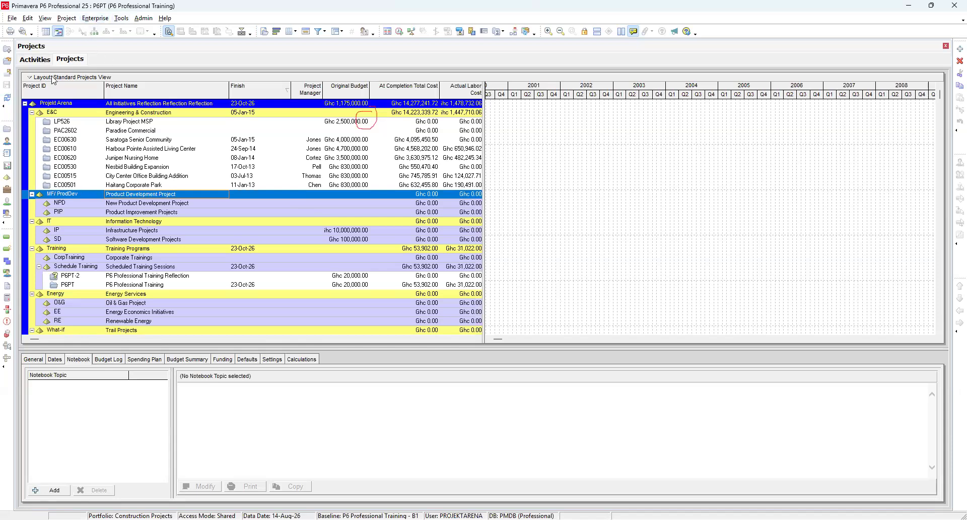
left_click(36, 61)
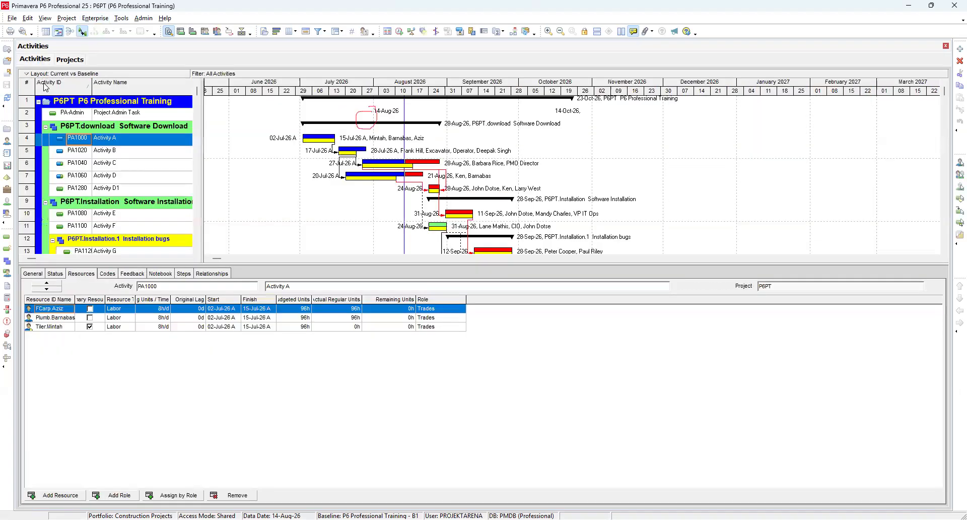
left_click(70, 60)
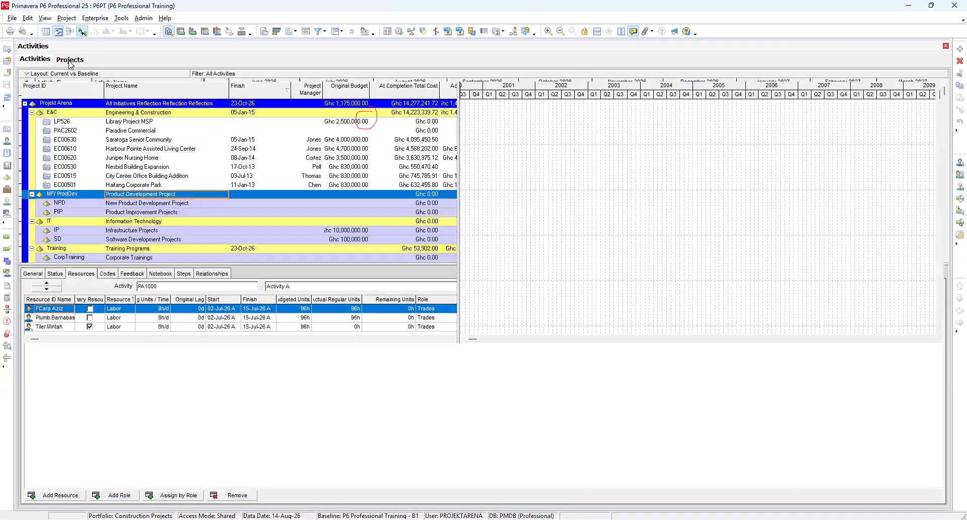
left_click(41, 62)
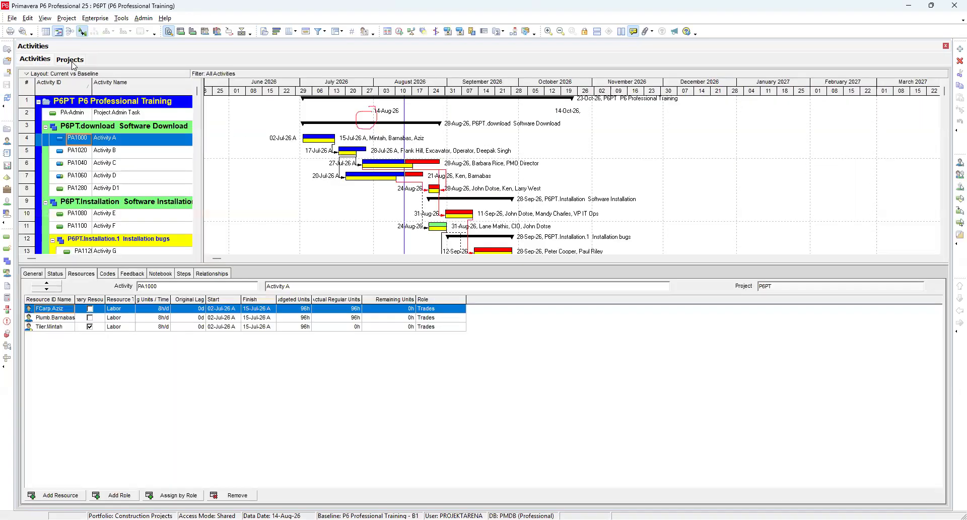
left_click(72, 61)
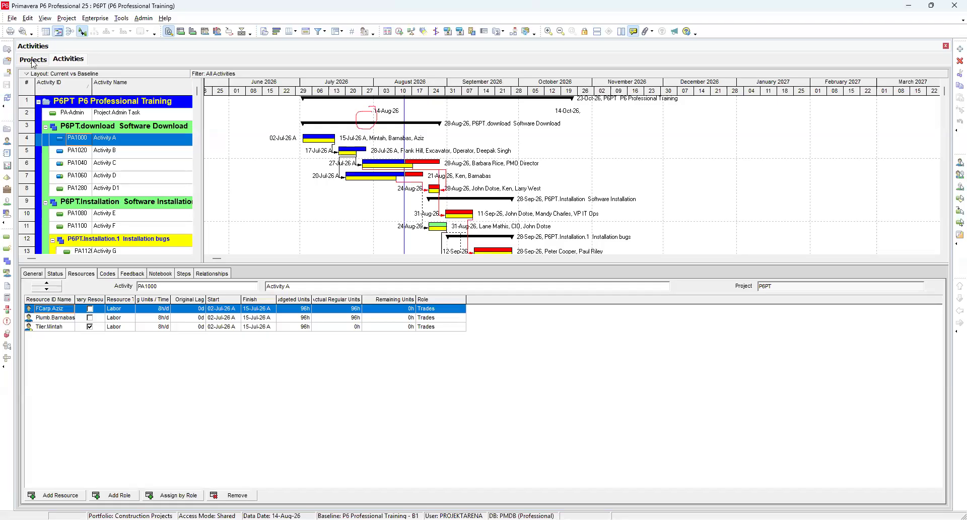
Step: Switch back and forth between the Projects and Activities tabs
left_click(64, 62)
left_click(39, 60)
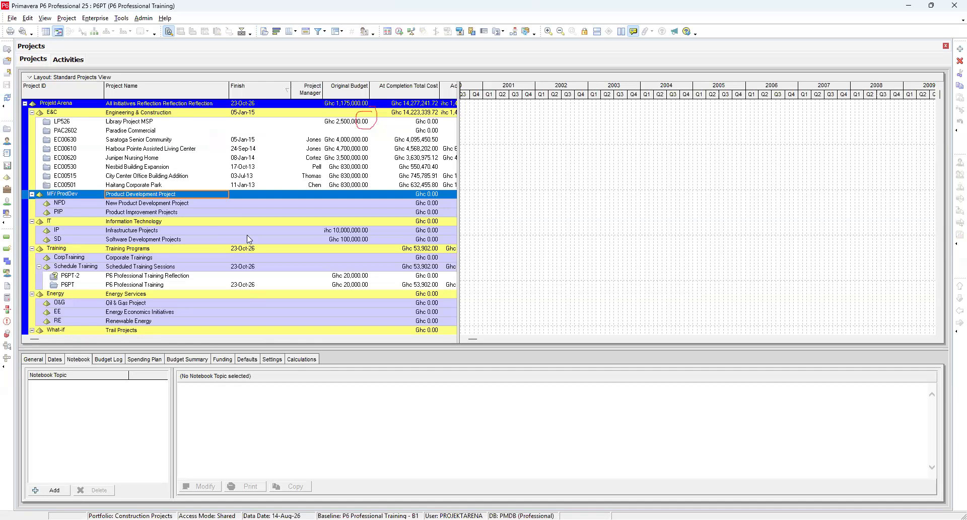
left_click(66, 60)
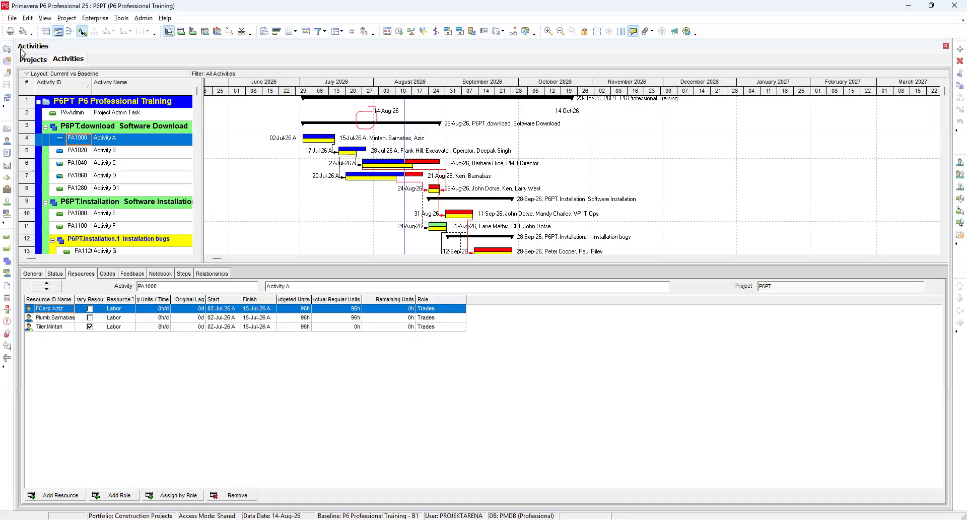
left_click(34, 59)
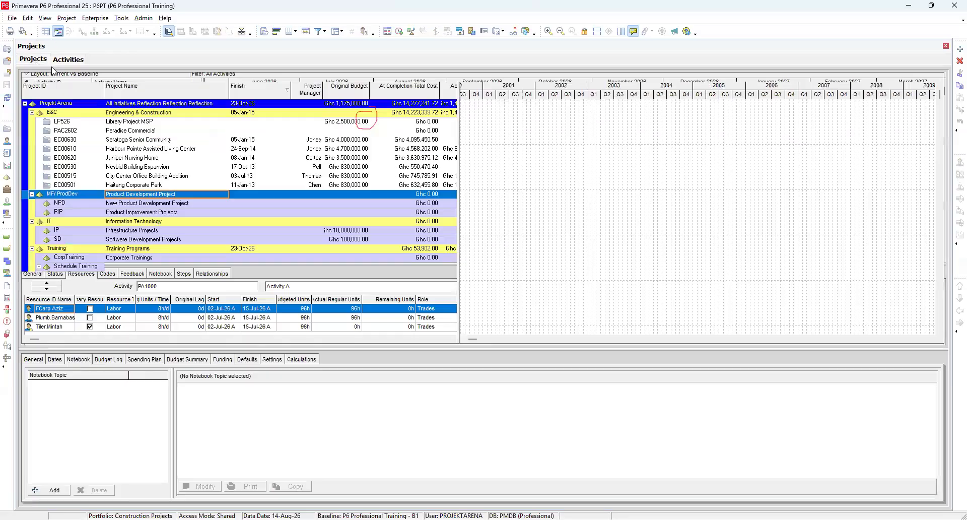
left_click(65, 59)
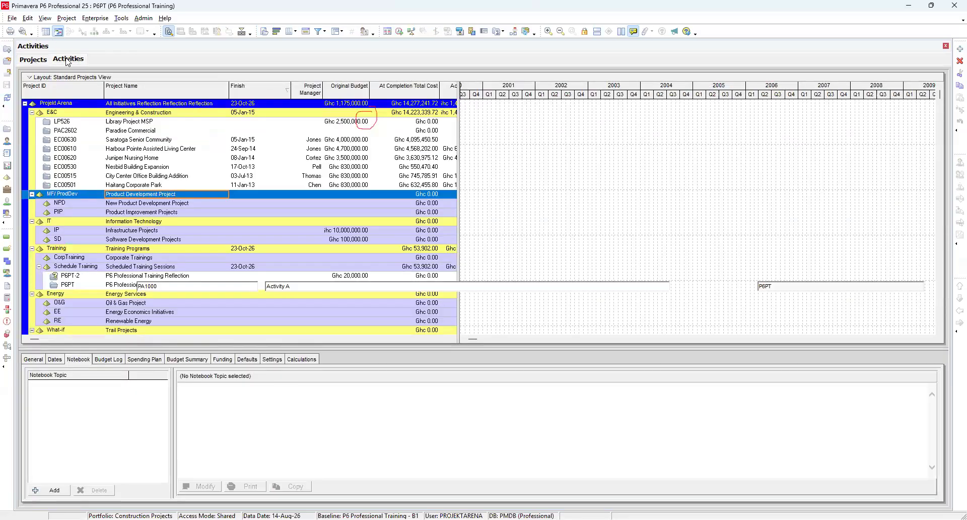
Step: Open the WBS window and place its tab between the Projects and Activities tabs
left_click(7, 261)
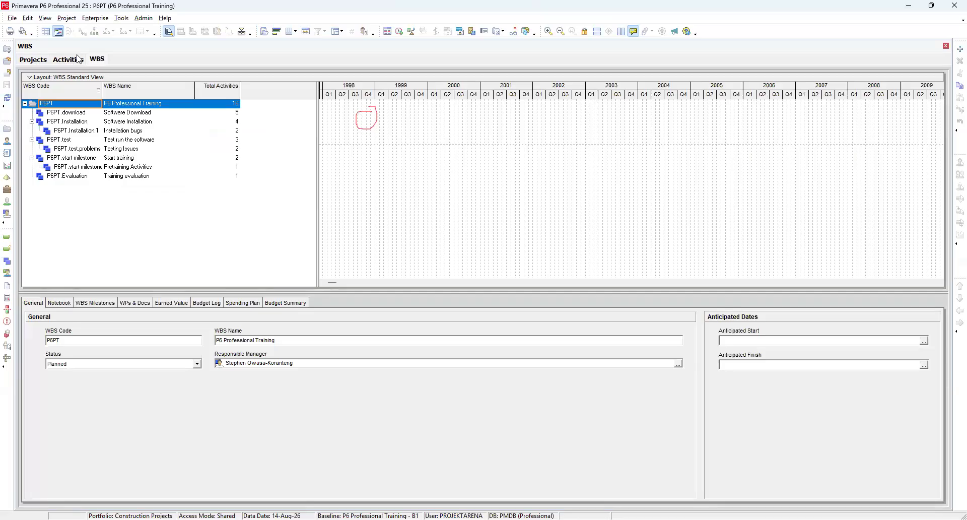
left_click_drag(59, 55, 86, 62)
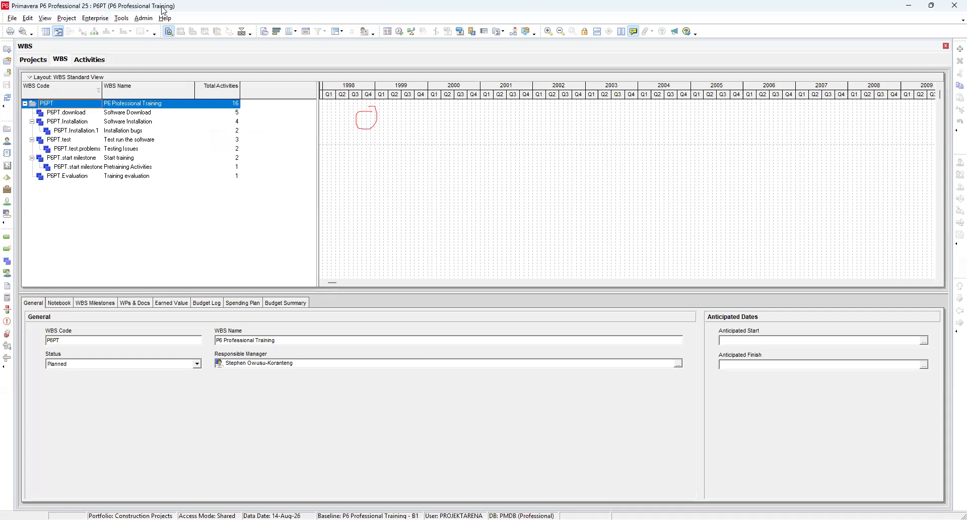
left_click(89, 59)
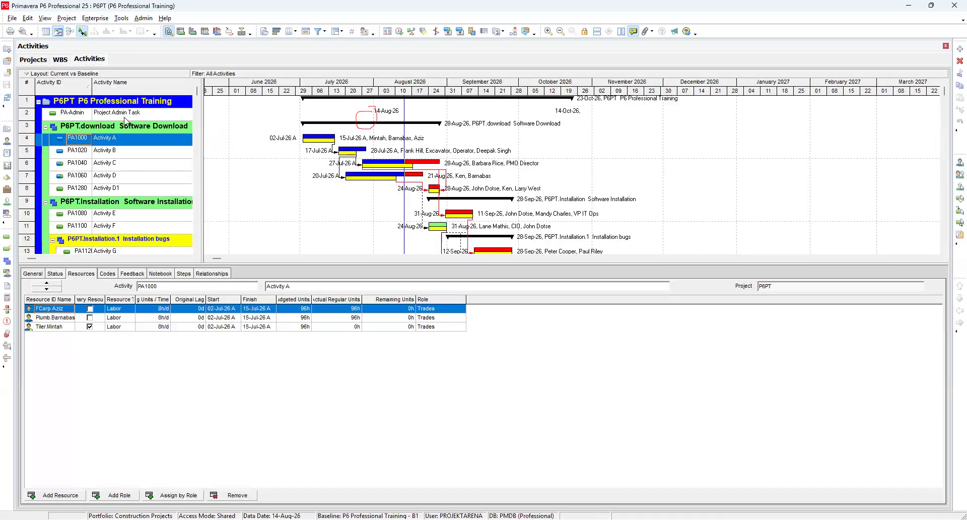
left_click(60, 60)
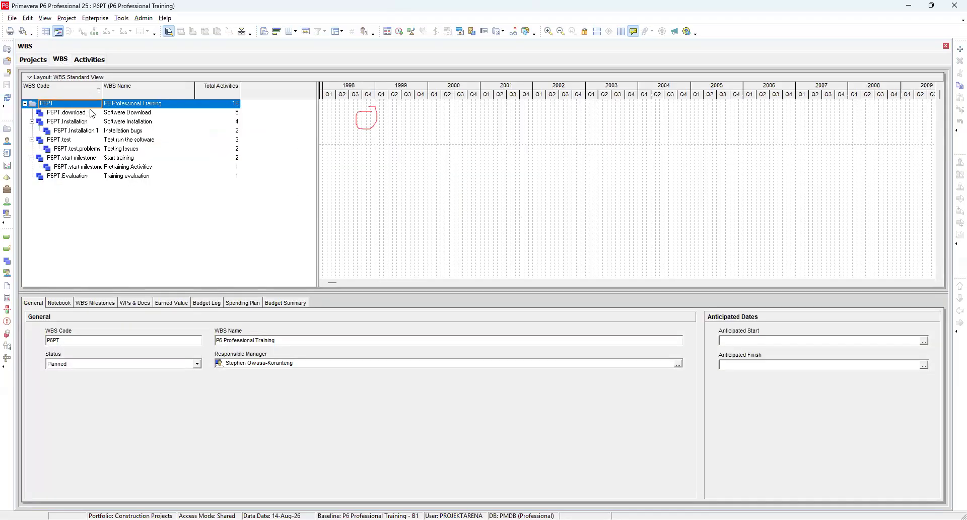
Step: Select the download, Installation, Installation.1 and test WBS elements to review their general details
left_click(139, 113)
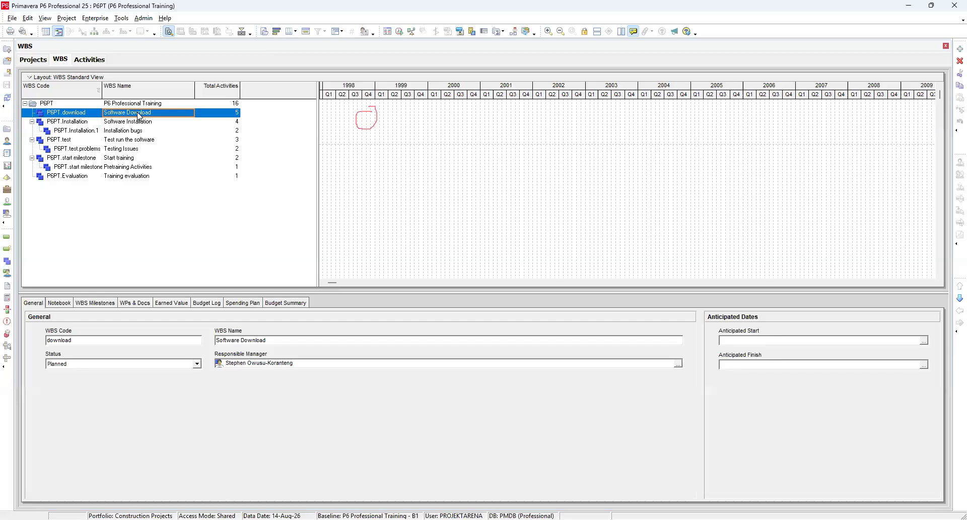
left_click(131, 124)
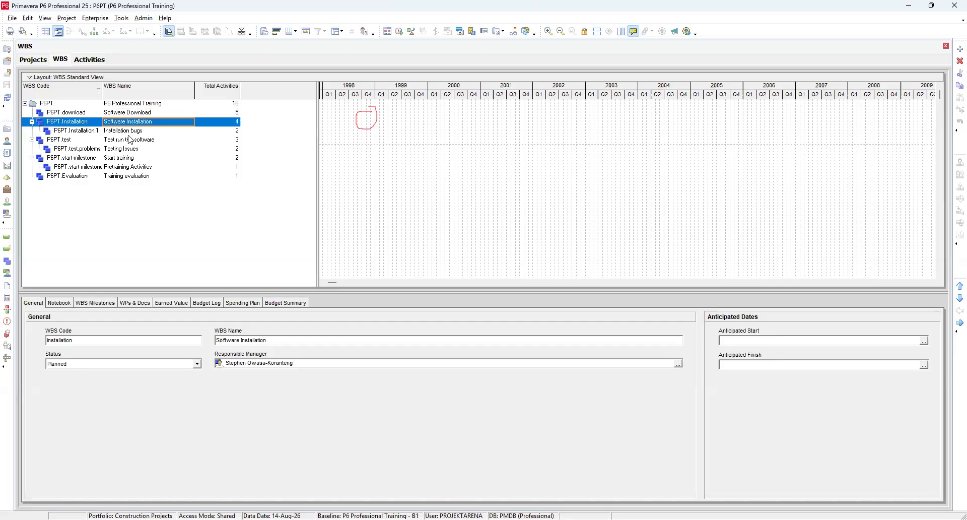
left_click(130, 133)
left_click(129, 139)
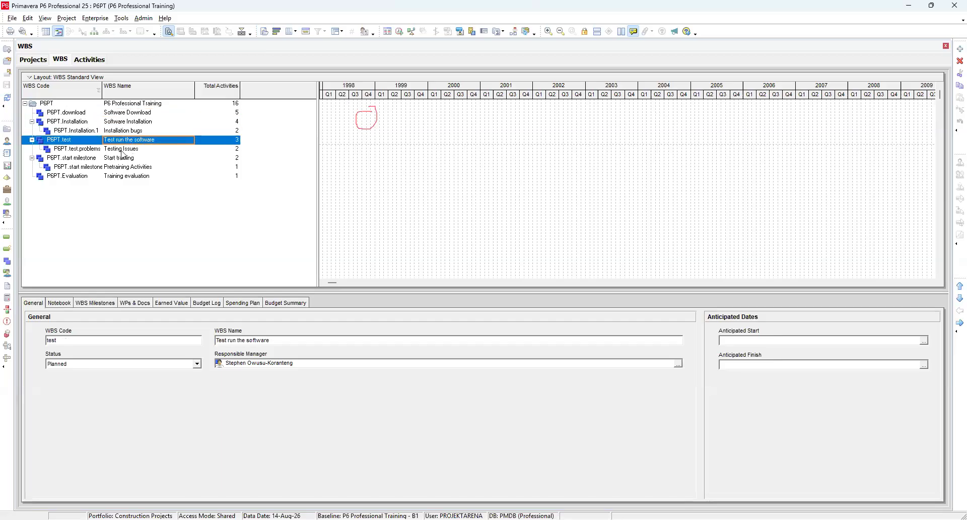
Step: Select the start milestone, Evaluation and other WBS elements, then the project root, to review their general details
left_click(123, 151)
left_click(126, 159)
left_click(126, 167)
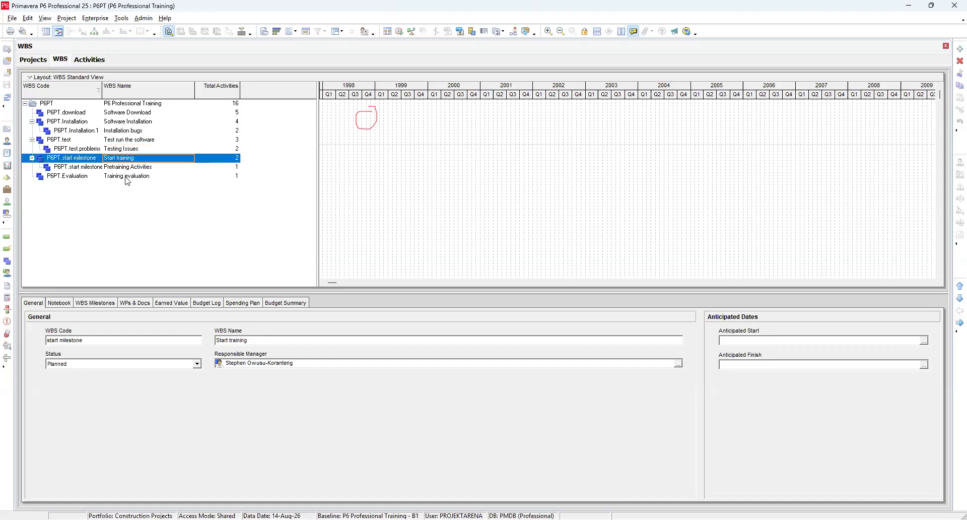
left_click(127, 176)
left_click(129, 166)
left_click(130, 158)
left_click(133, 149)
left_click(134, 131)
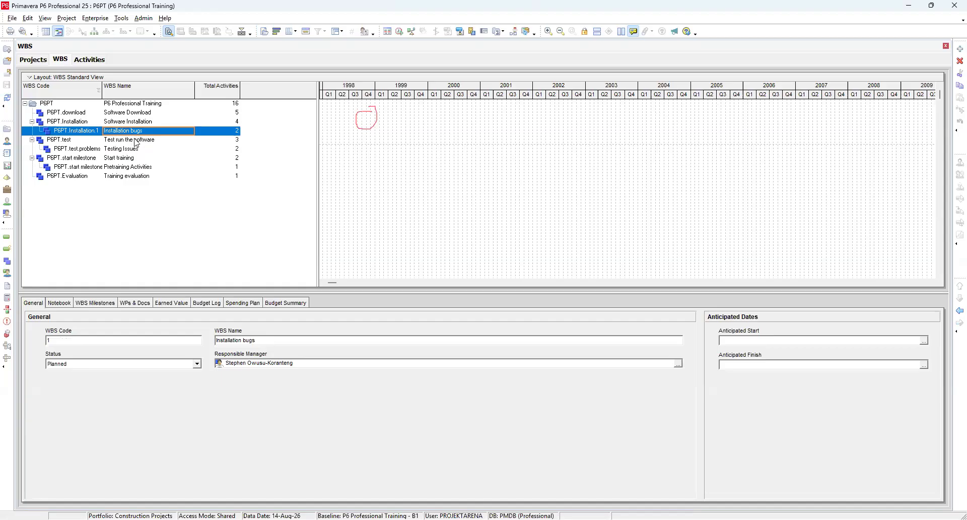
left_click(136, 140)
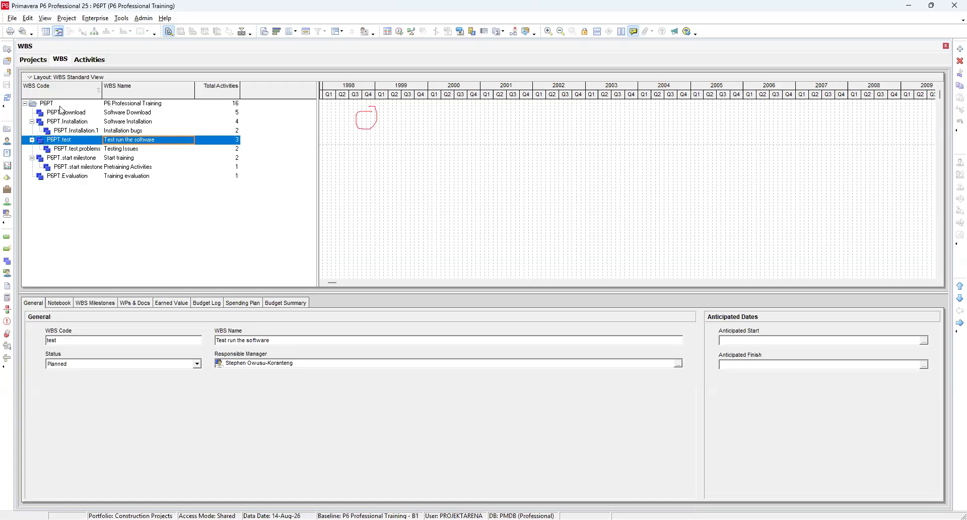
left_click(129, 104)
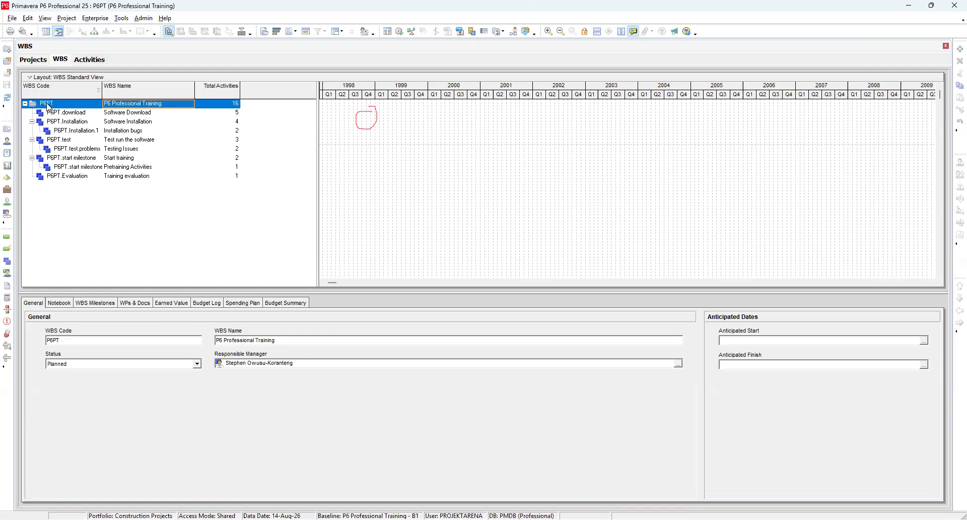
Step: Open the Activities window, widen the activity table to show more columns and enlarge the upper pane
left_click(86, 61)
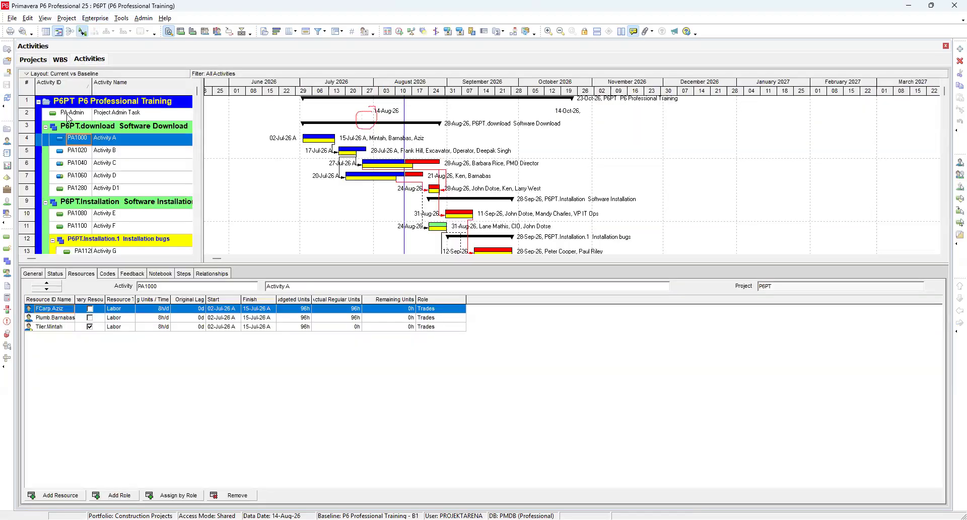
left_click(126, 112)
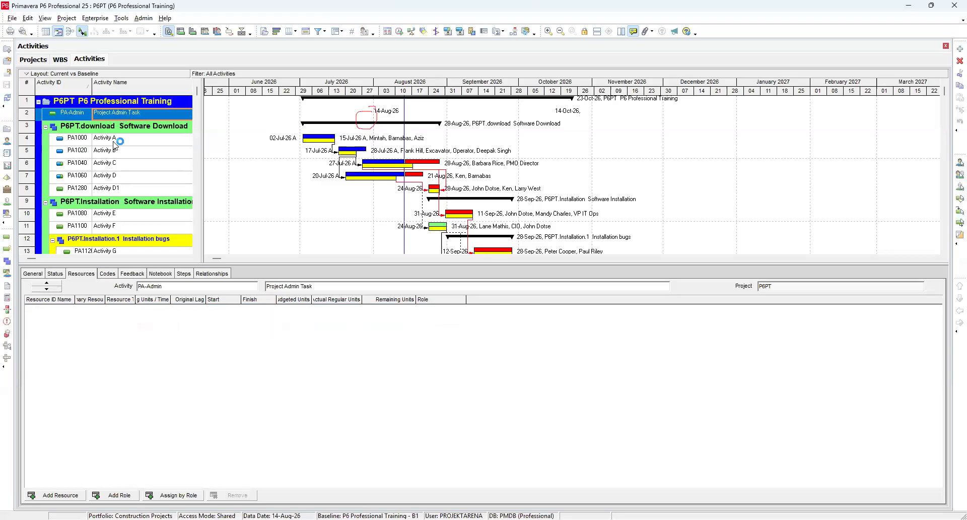
left_click(141, 128)
left_click(145, 204)
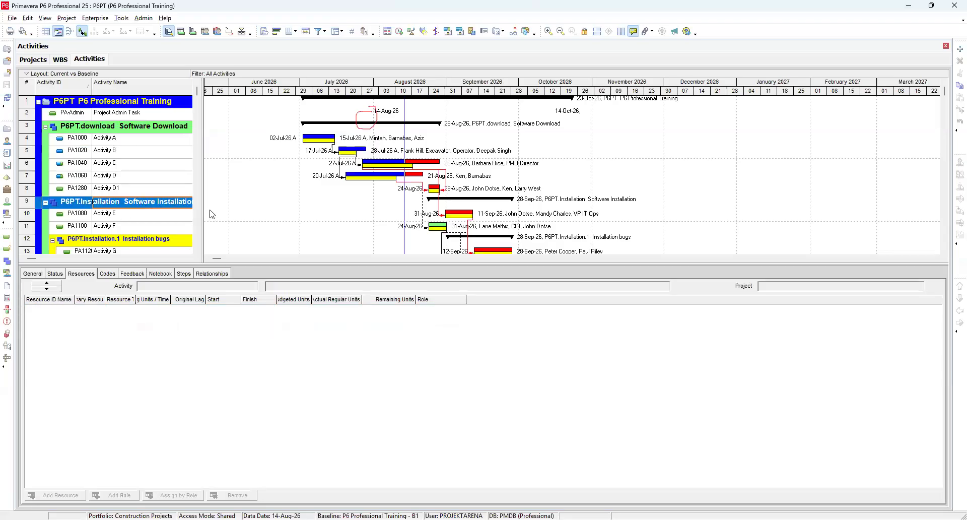
left_click_drag(201, 212, 624, 222)
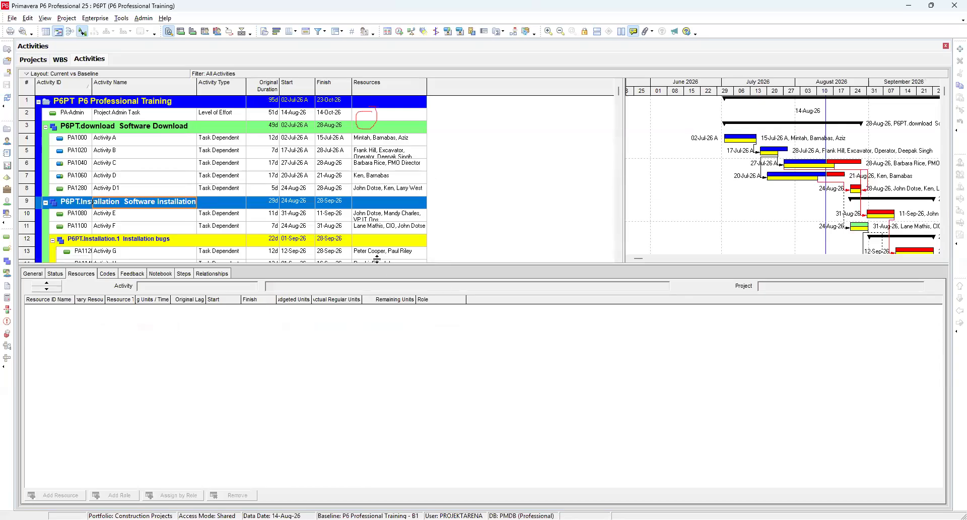
left_click_drag(377, 280, 370, 401)
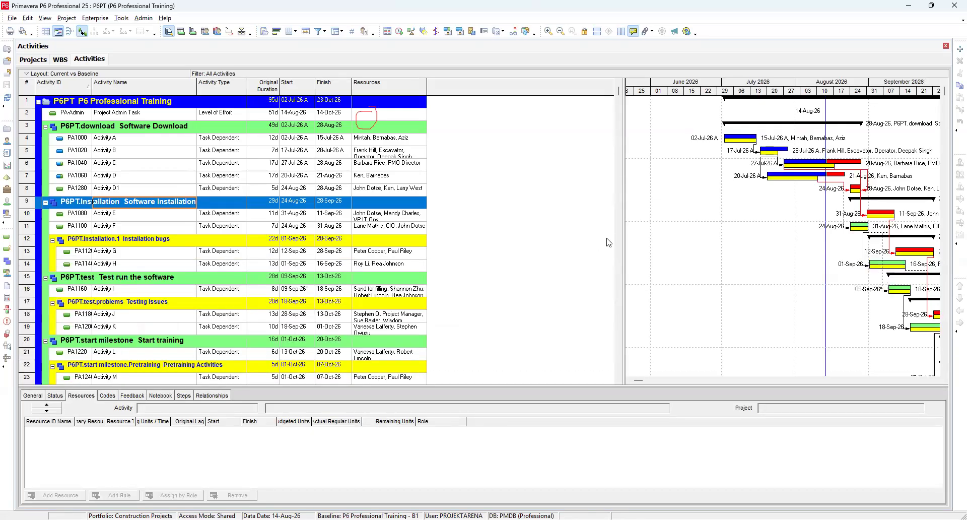
left_click_drag(517, 245, 448, 247)
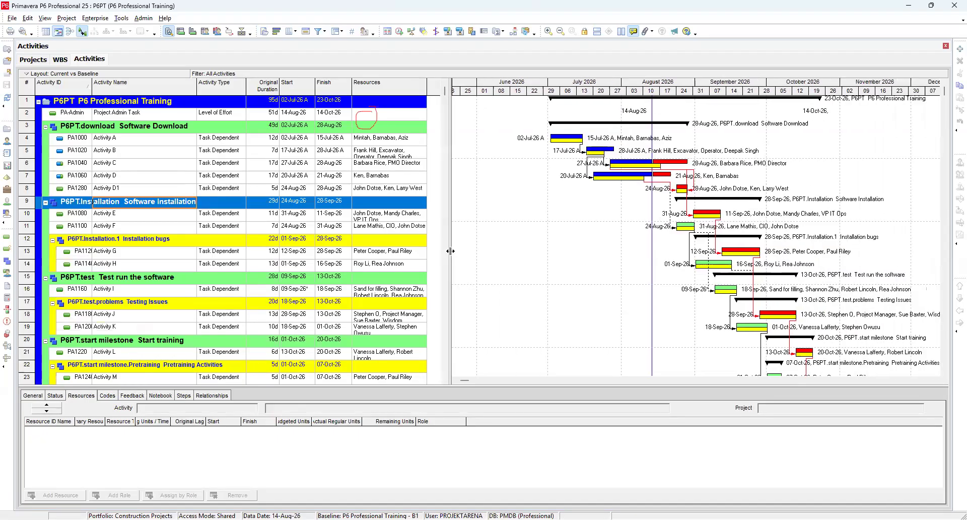
Step: Select the WBS bands and activities A through D1 to review their assigned resources
left_click(162, 129)
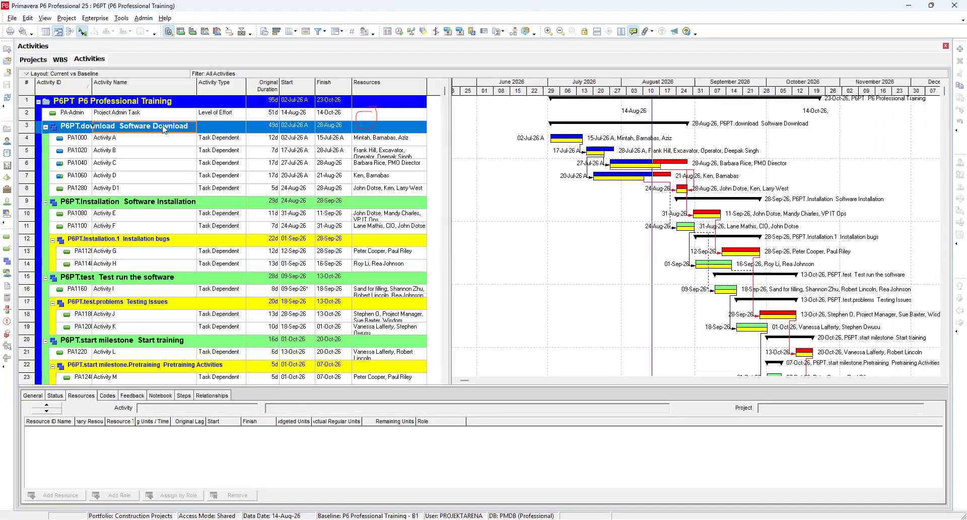
left_click(157, 202)
left_click(163, 242)
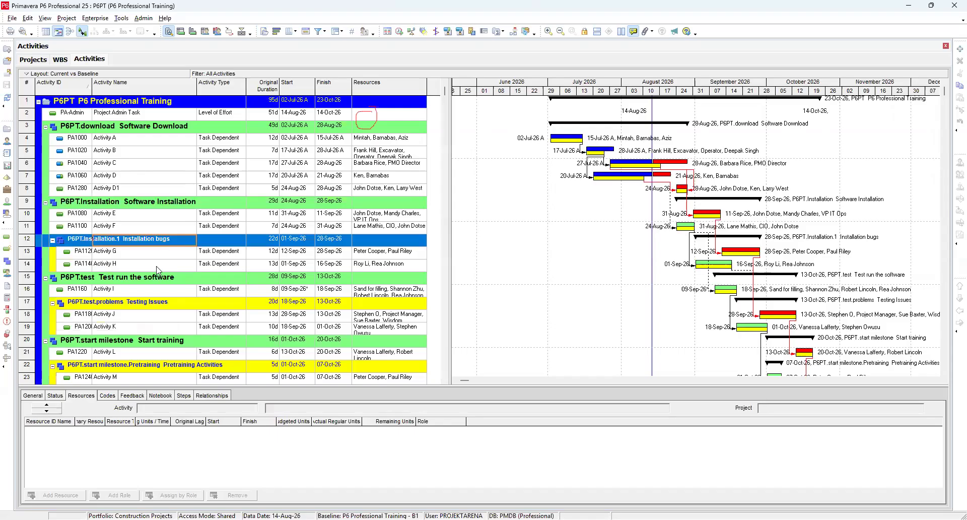
left_click(159, 276)
left_click(158, 308)
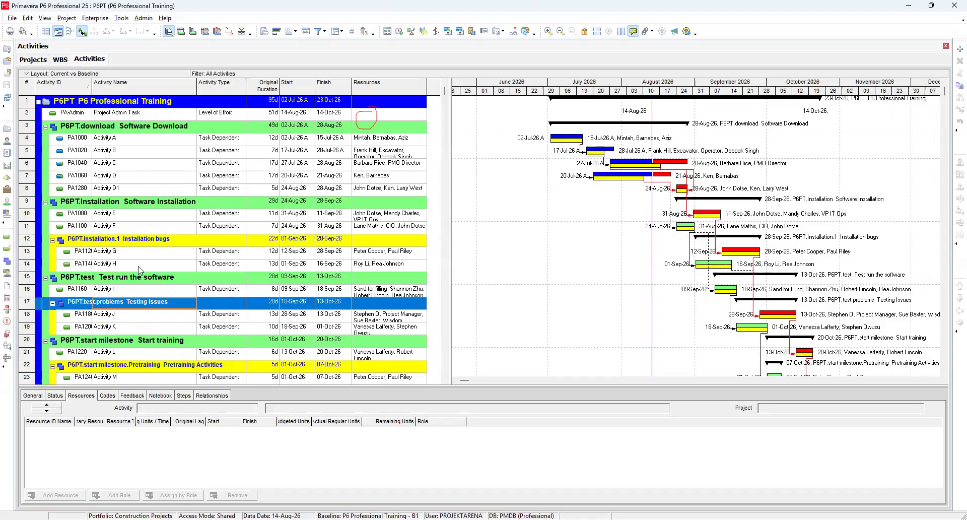
left_click(118, 141)
left_click(111, 153)
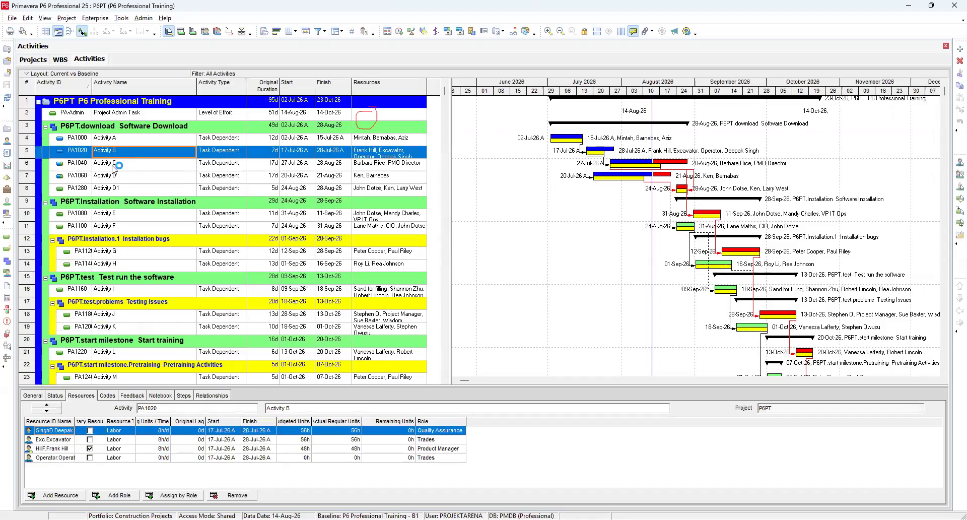
left_click(115, 163)
left_click(116, 181)
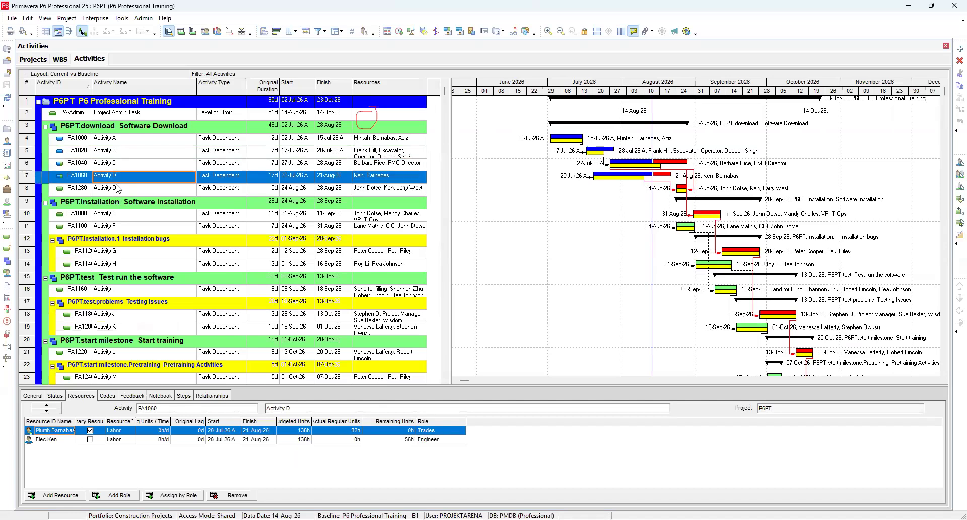
left_click(116, 188)
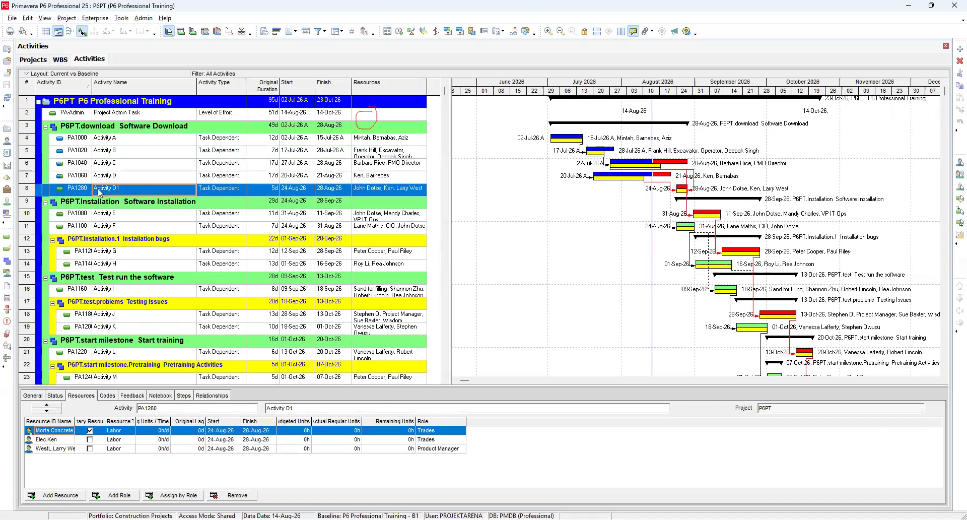
Step: Browse the activity details tabs from General through Relationships for Activity D1
left_click(36, 397)
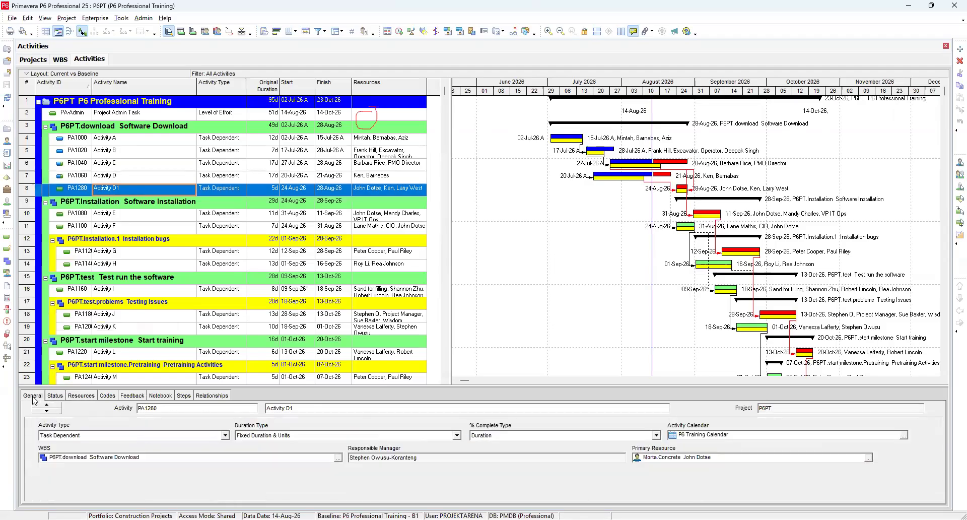
left_click(59, 397)
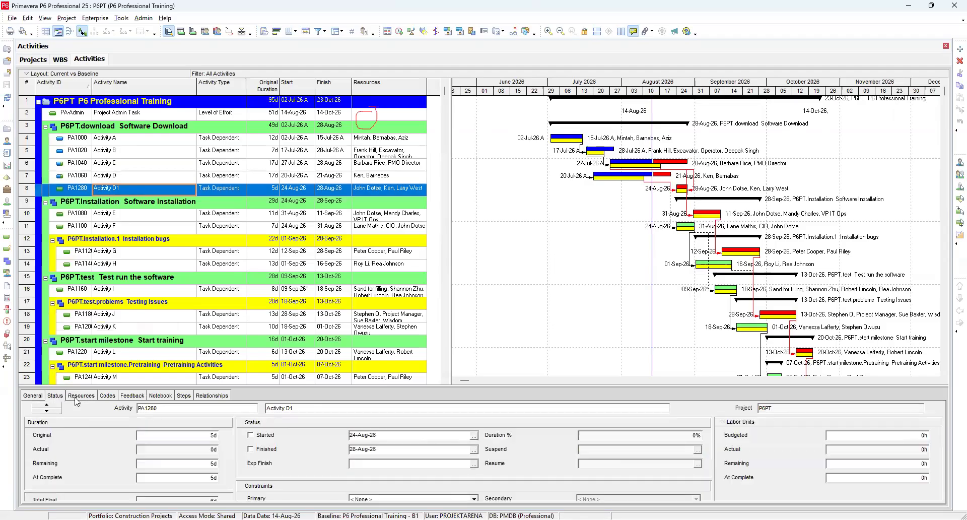
left_click(107, 395)
left_click(132, 396)
left_click(160, 395)
left_click(184, 395)
left_click(208, 395)
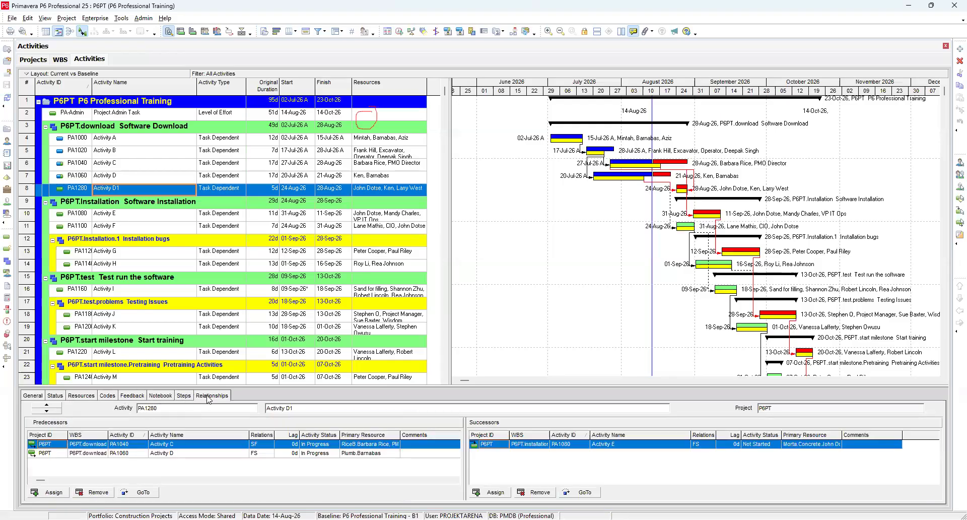
Step: Open the Customize Activity Details dialog to review available and displayed tabs, then close it
right_click(247, 398)
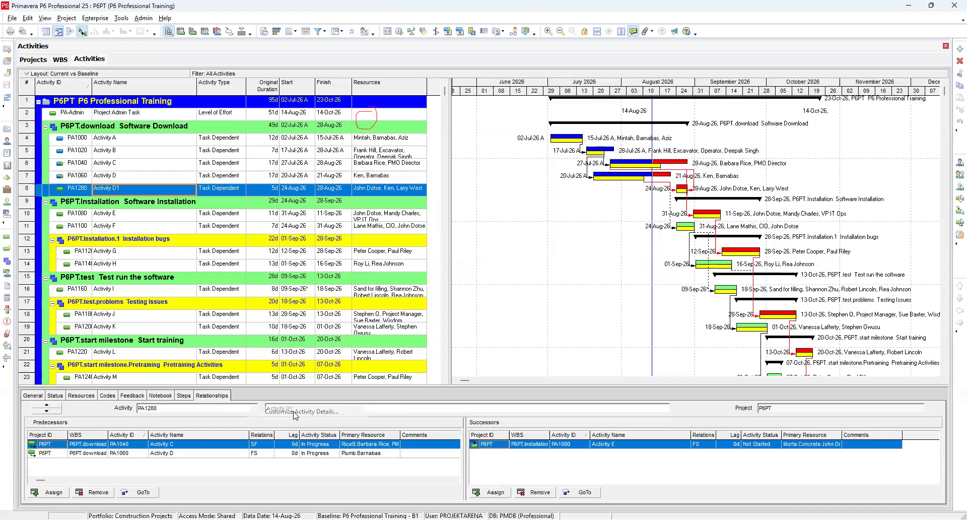
left_click(295, 415)
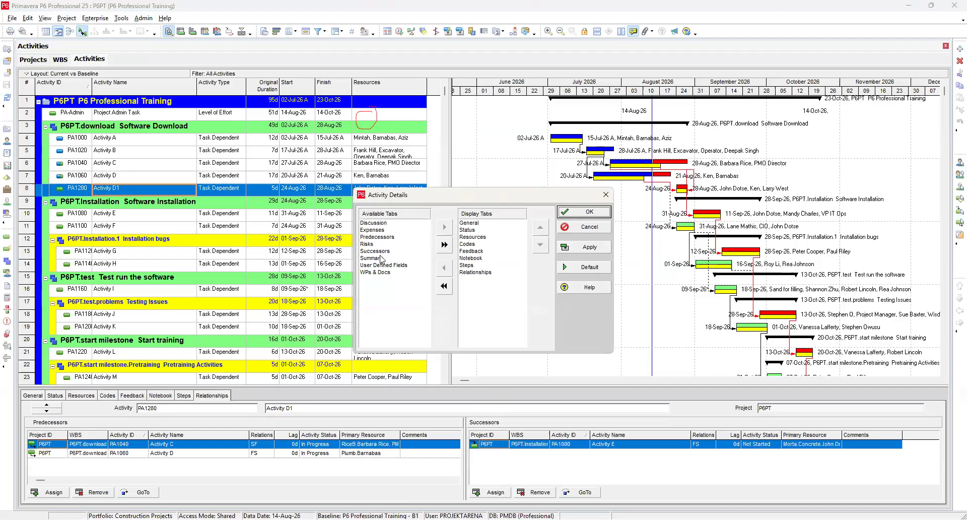
left_click(577, 216)
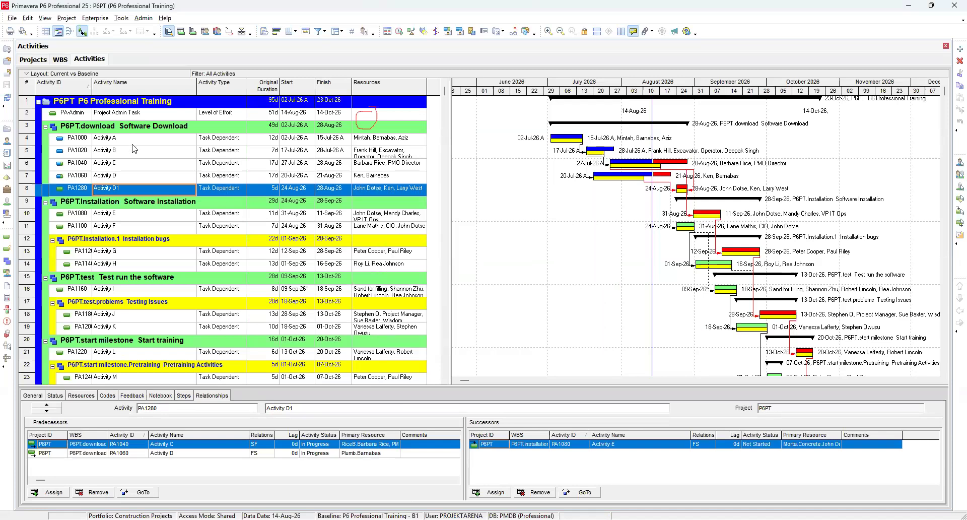